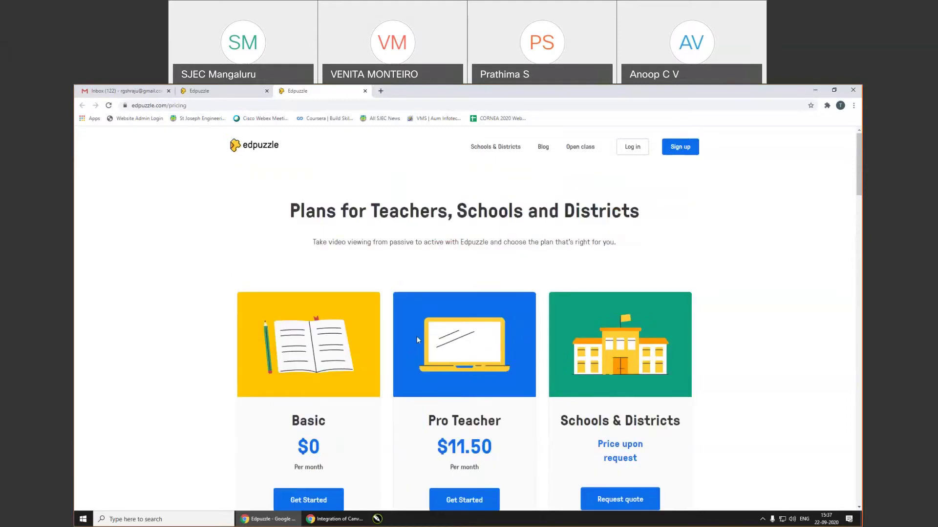
- Start signing up for a new Edpuzzle account from the pricing page
left_click(685, 151)
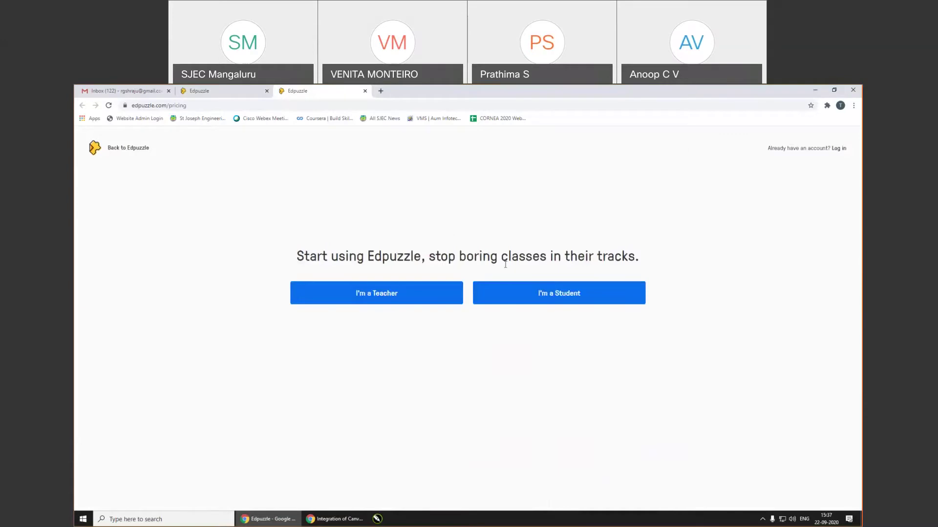
- Sign up as a teacher with the personal Google account, accepting the terms and privacy policy
left_click(408, 303)
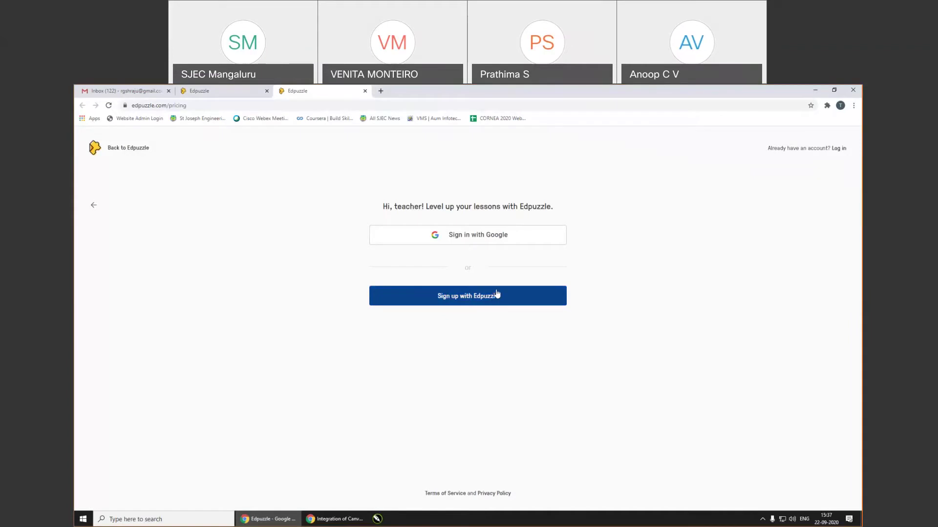
left_click(484, 236)
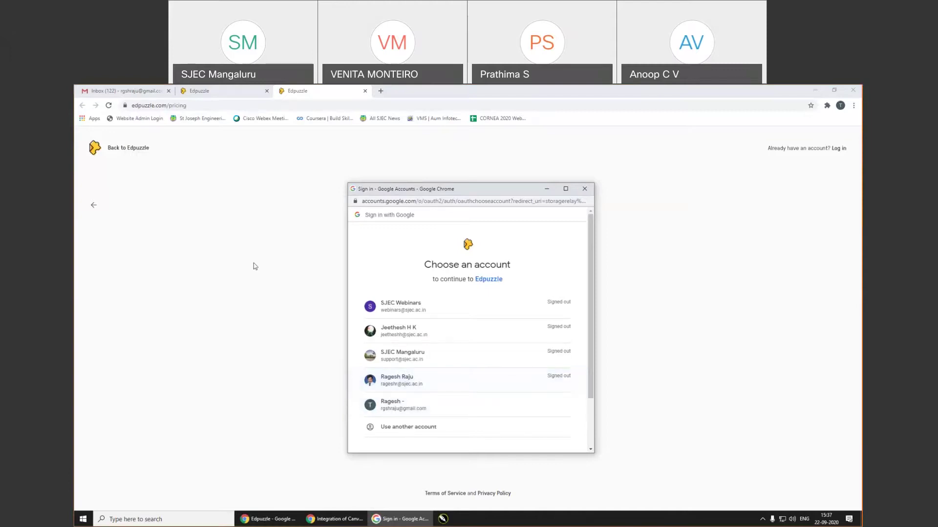
left_click(424, 406)
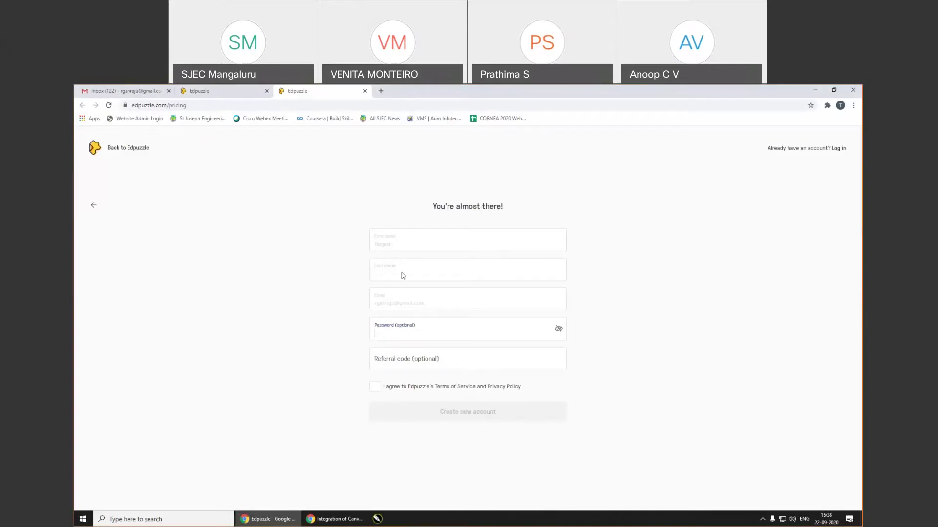
left_click(374, 390)
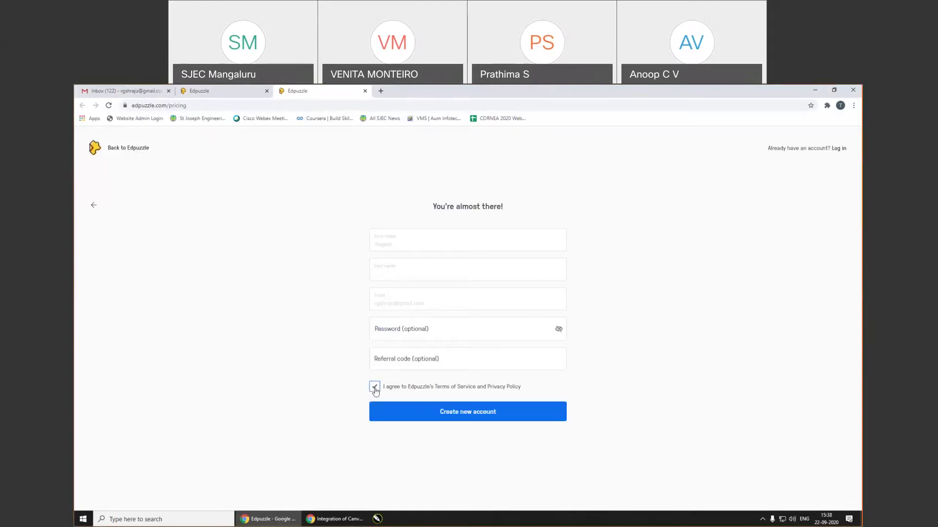
left_click(474, 418)
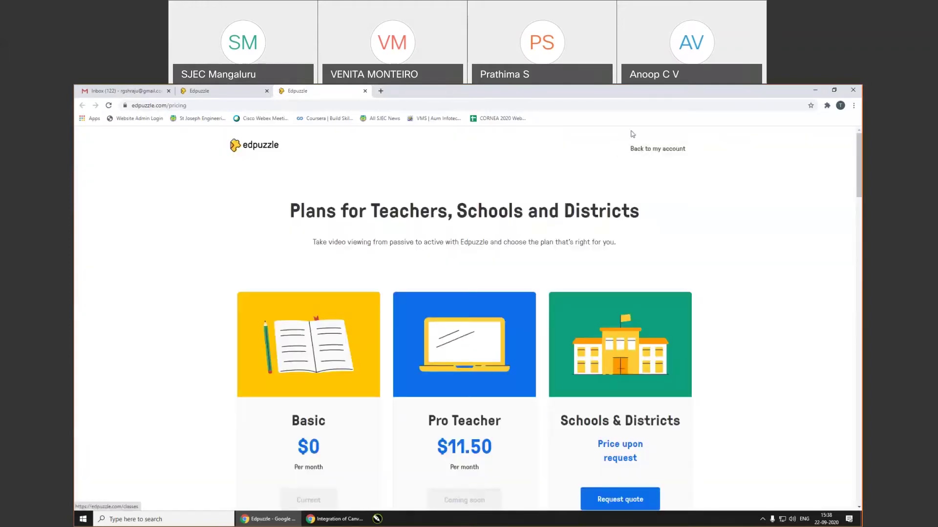
- Return to the empty My Classes page, note the verify-email reminder, and switch to Gmail
left_click(675, 150)
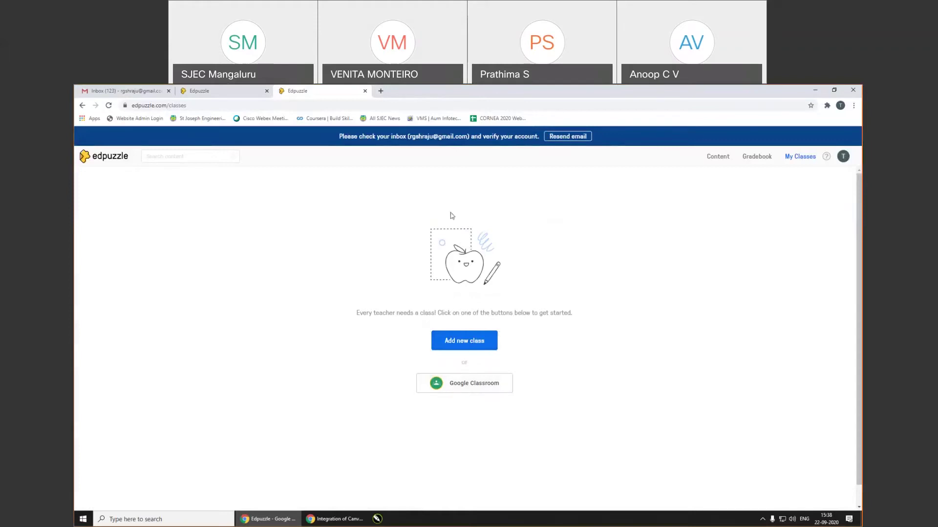
left_click_drag(347, 136, 539, 136)
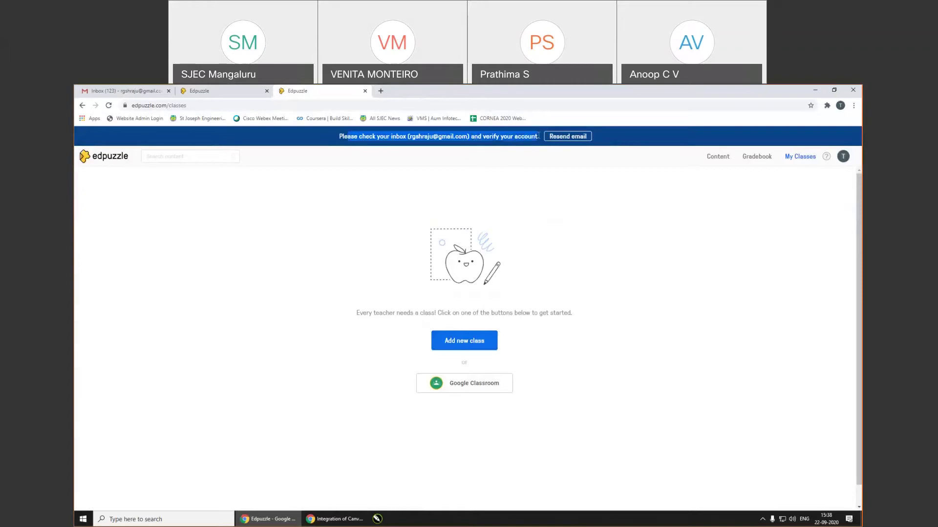
left_click(132, 90)
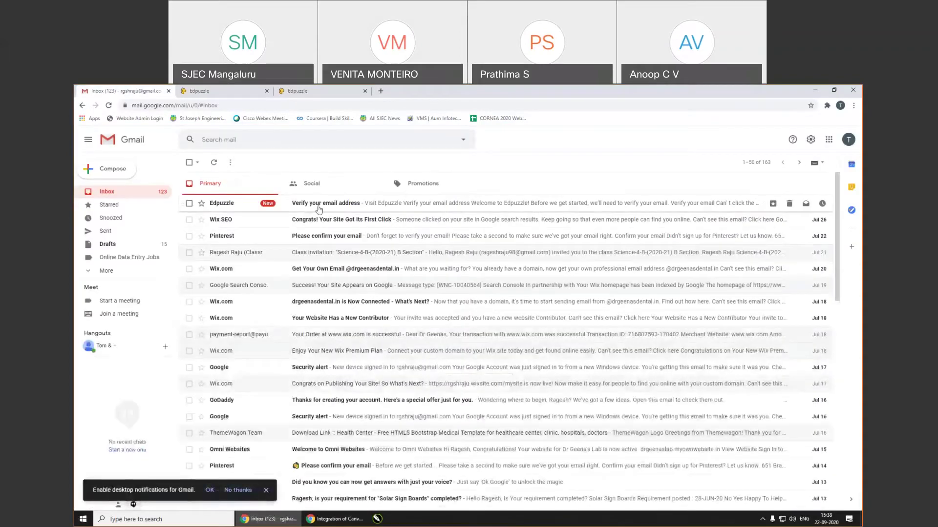
- Open Edpuzzle's 'Verify your email address' message and confirm the email address
left_click(319, 209)
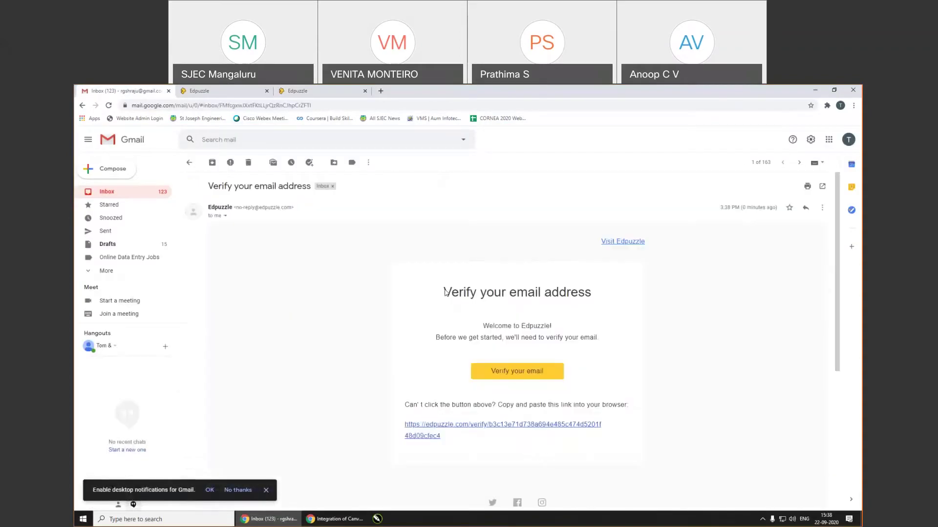
left_click(531, 377)
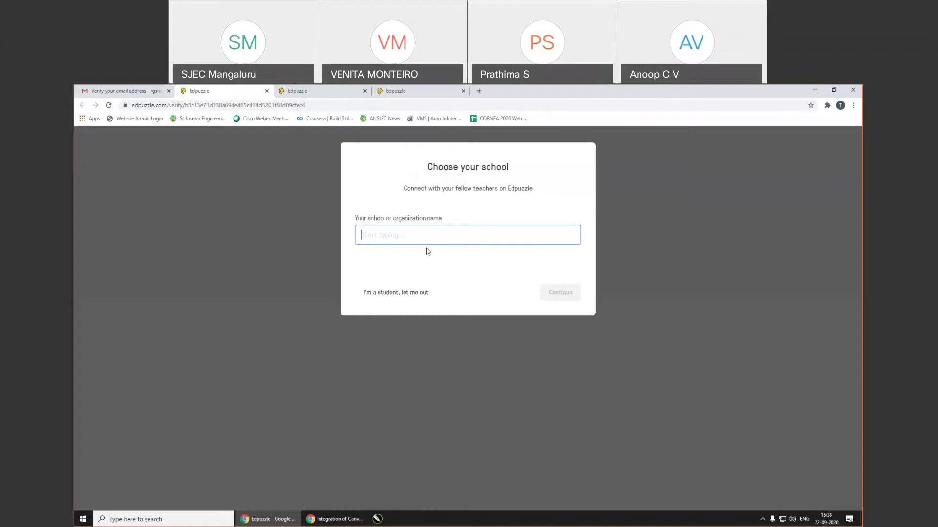
- Search for St Joseph Engineering College, replace it with a custom name, then choose to add an unlisted school
type("St Joseph Enginee")
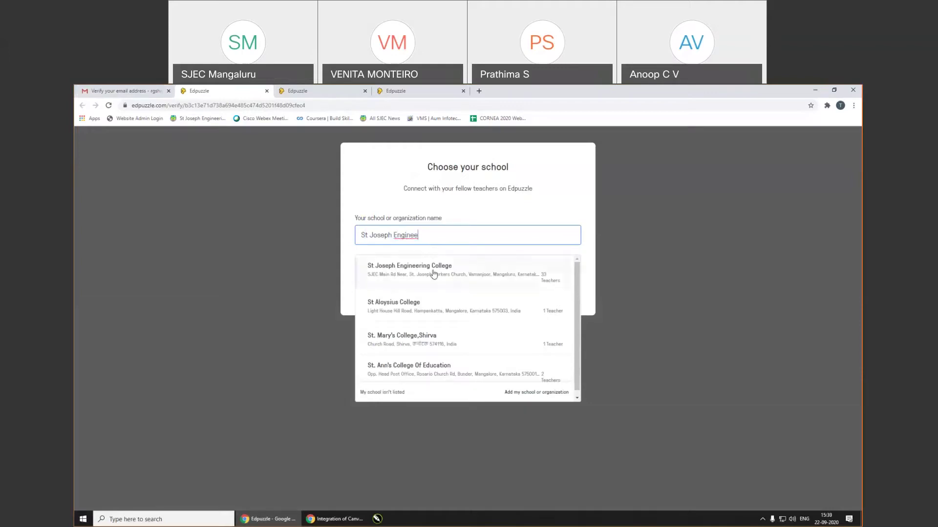
left_click(462, 275)
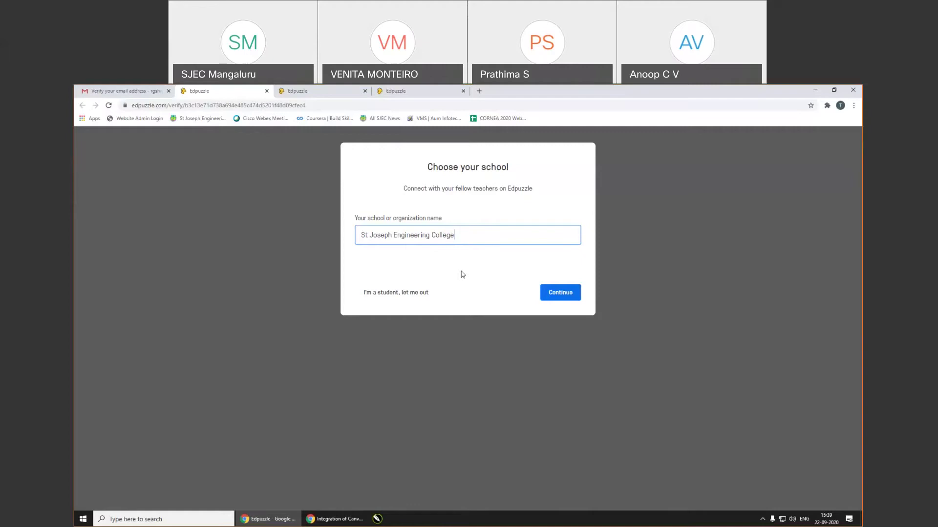
left_click_drag(459, 240, 341, 242)
type("ragesh")
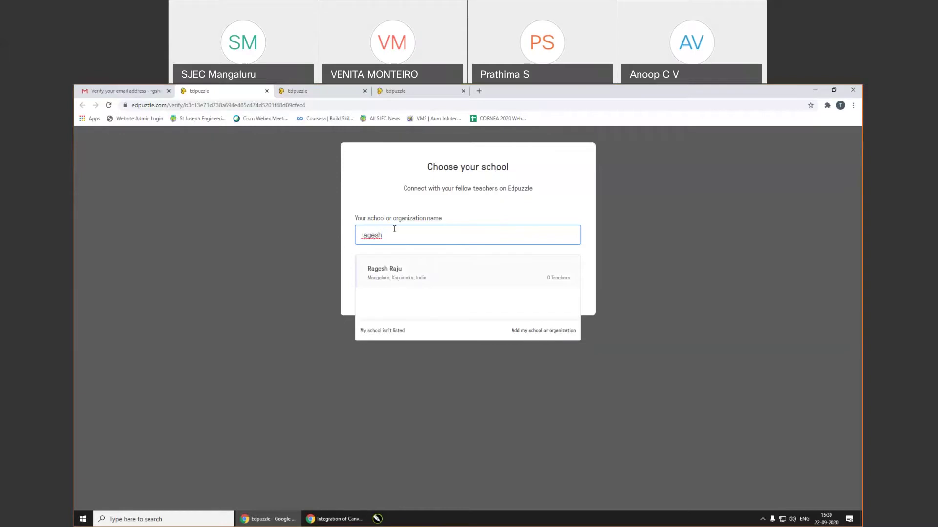
left_click(364, 236)
key("BackSpace")
type("R")
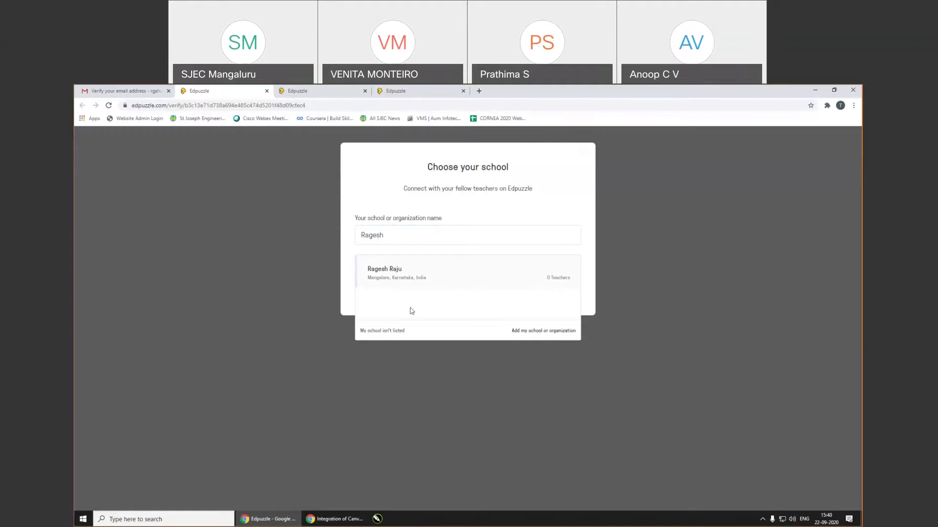
left_click(549, 331)
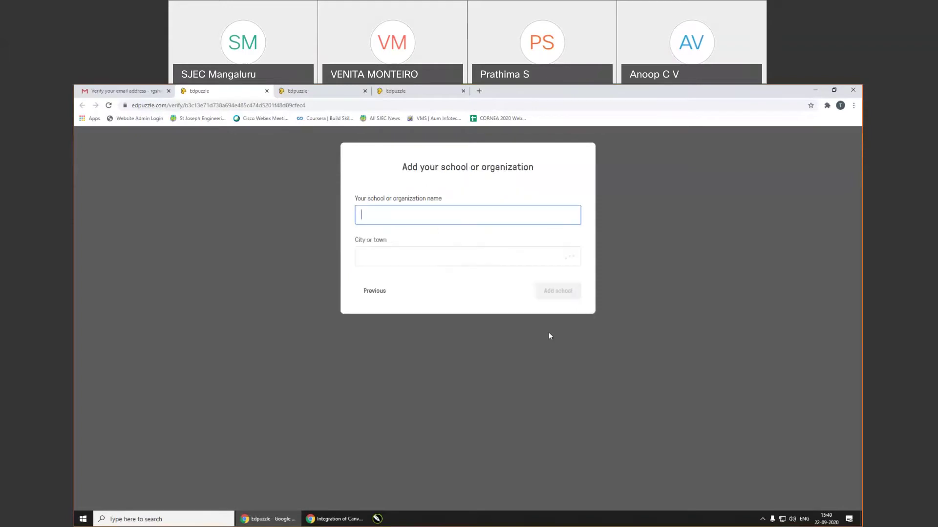
- Add the custom-named organization in Mangalore, Karnataka, India as a new organization
type("ragesh")
left_click(363, 216)
key("BackSpace")
type("R")
left_click(359, 255)
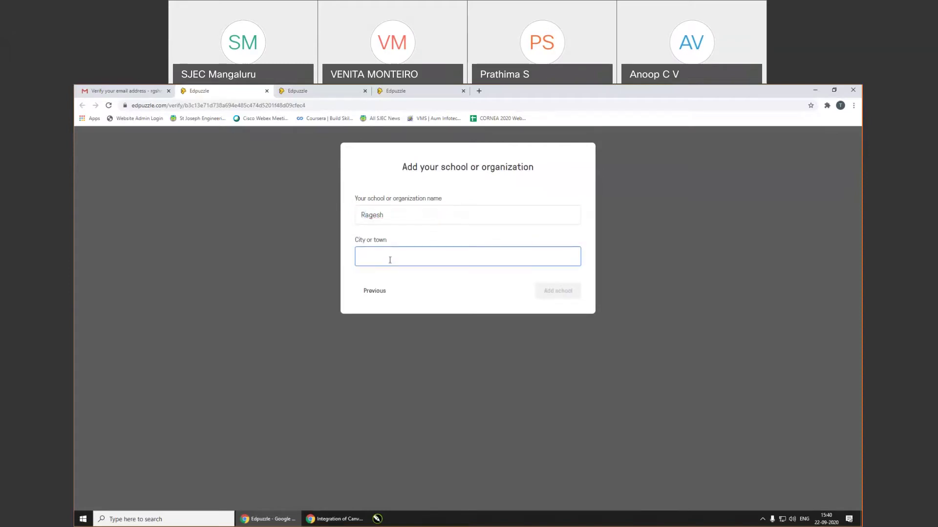
type("manga")
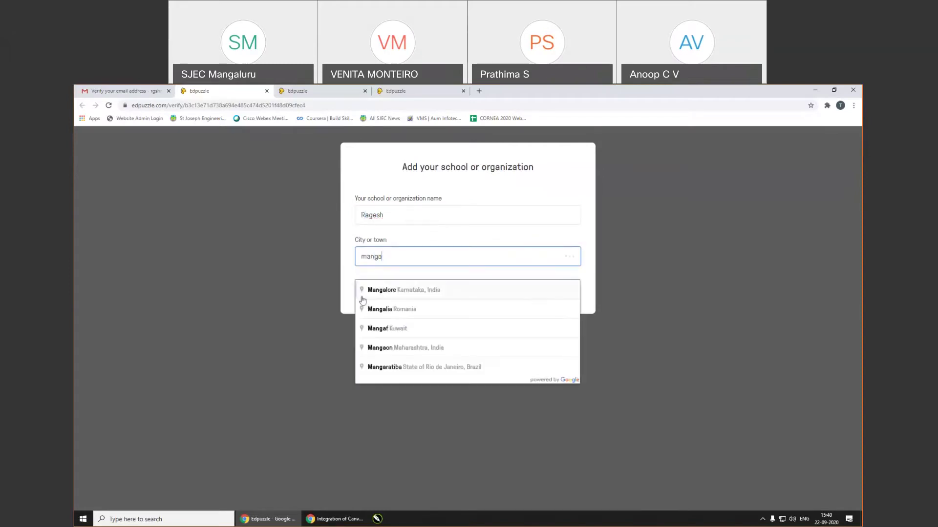
left_click(383, 295)
left_click(556, 296)
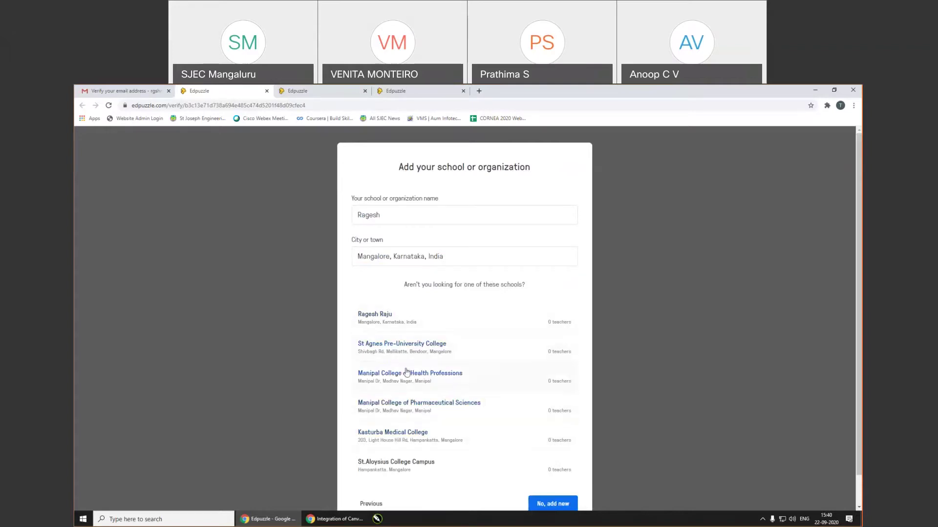
scroll(430, 405, "down", 1)
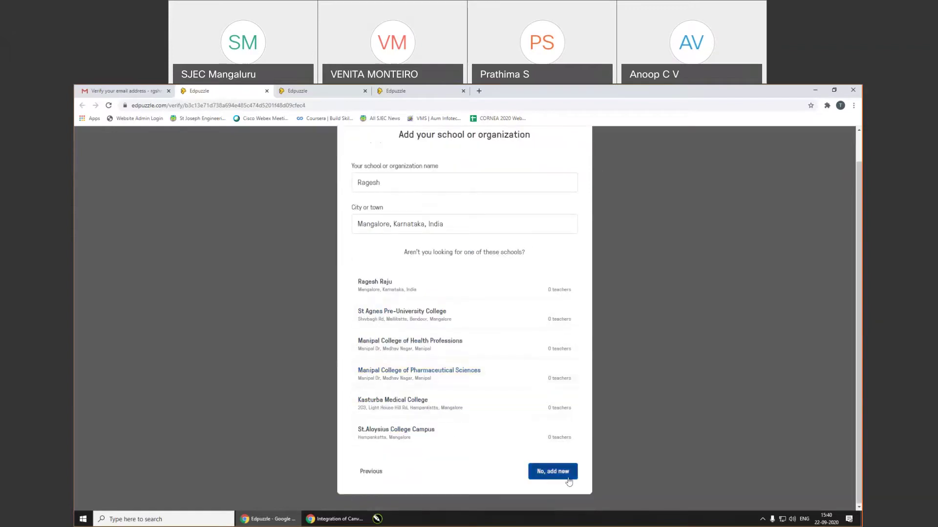
left_click(567, 481)
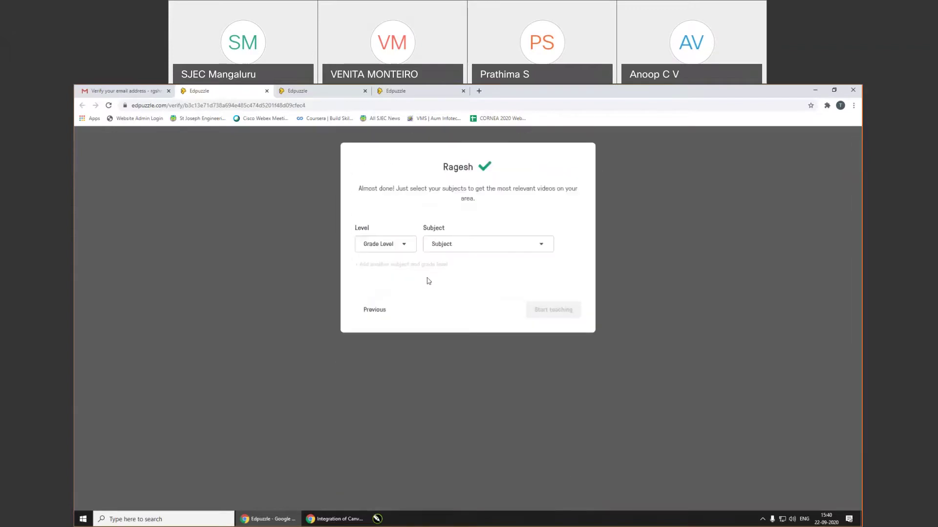
- Set the grade level to Higher education / College
left_click(405, 250)
scroll(412, 299, "down", 2)
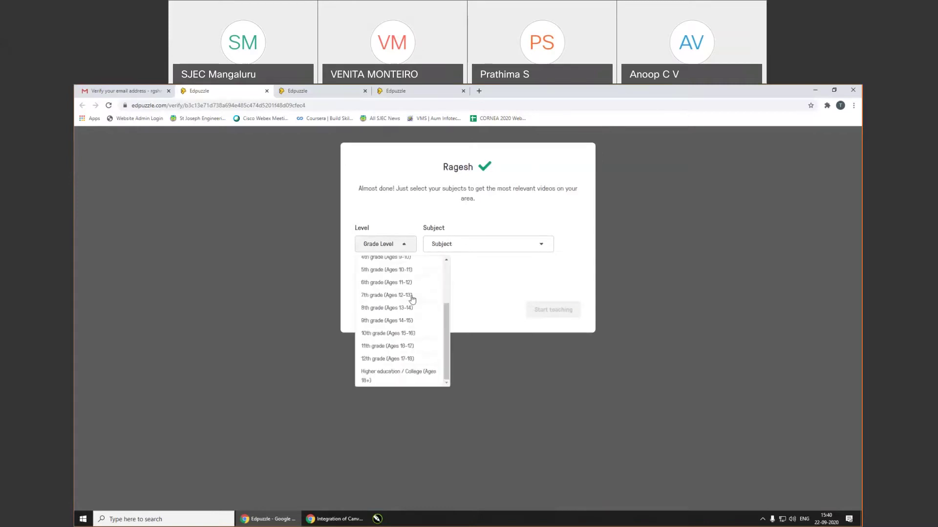
scroll(412, 299, "up", 2)
scroll(397, 287, "down", 1)
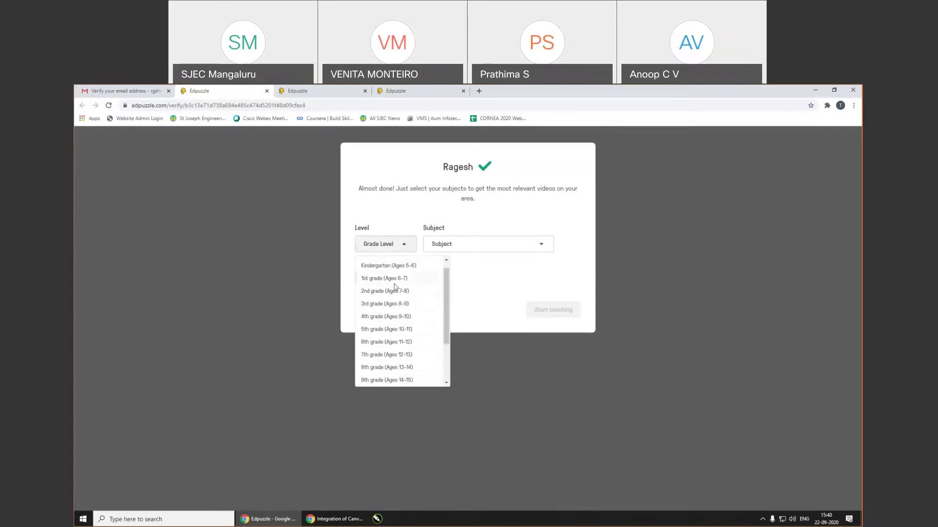
scroll(399, 377, "down", 2)
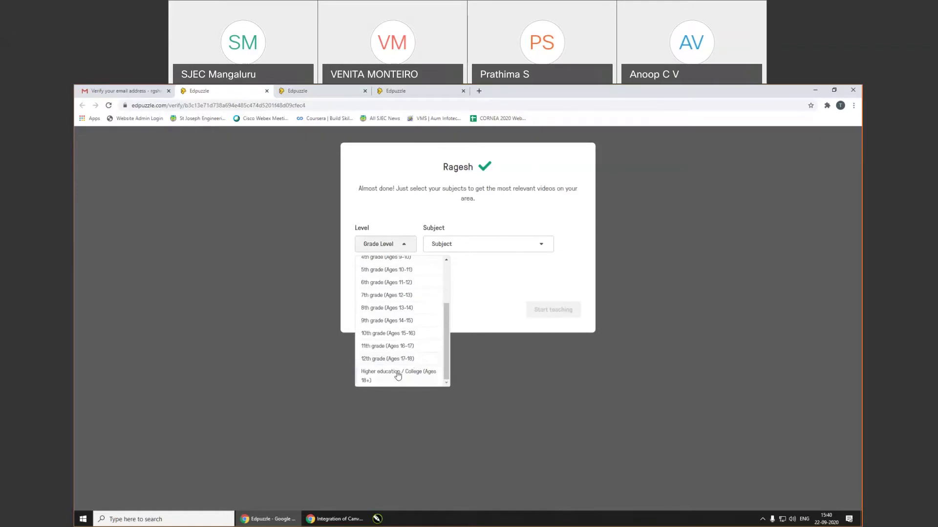
left_click(399, 374)
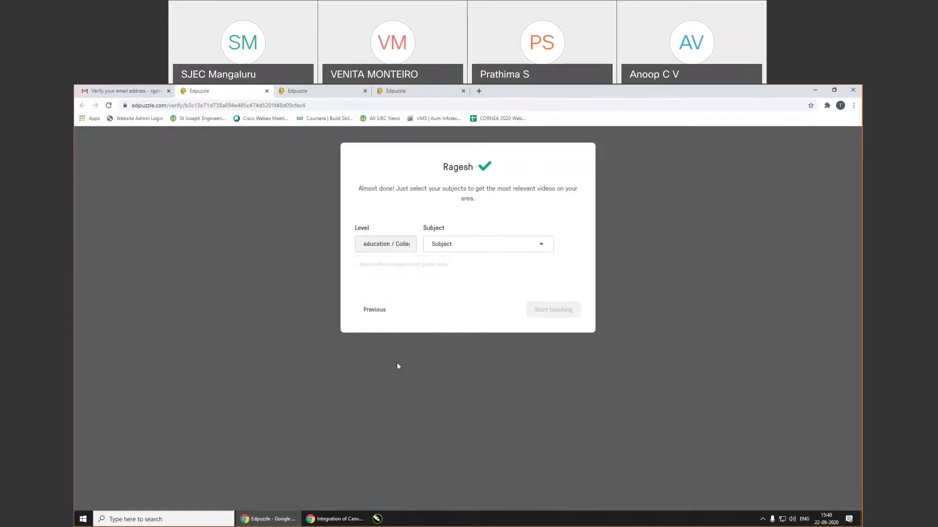
- Choose Computer Science as the subject, discard the extra row, and start teaching
left_click(495, 244)
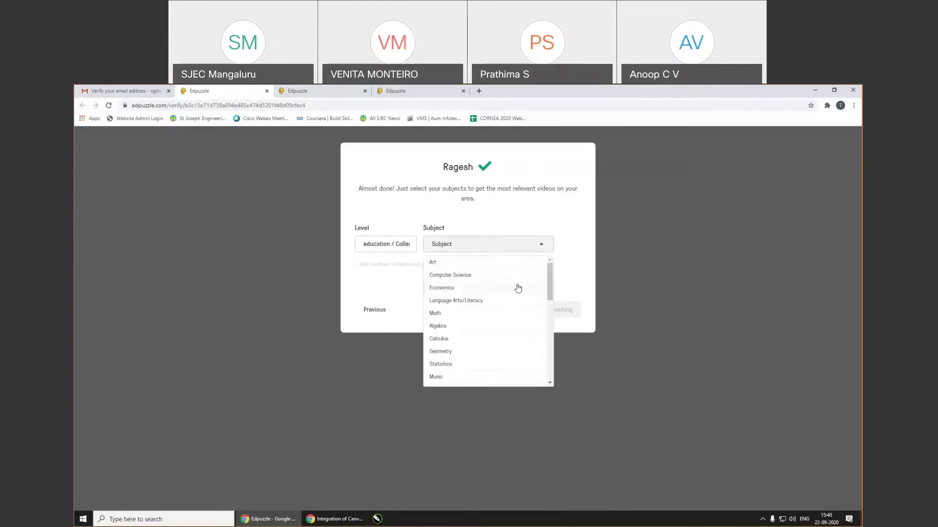
scroll(501, 305, "down", 1)
scroll(461, 274, "up", 1)
scroll(464, 328, "down", 2)
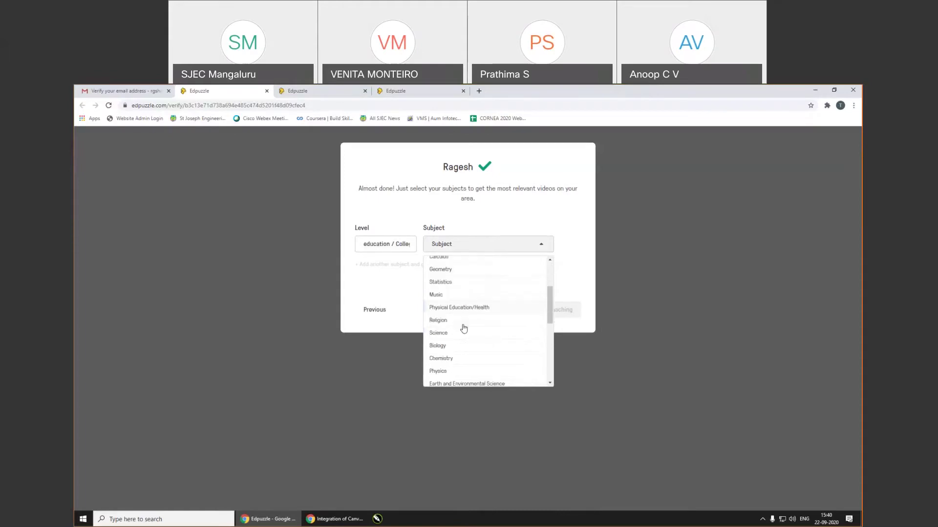
scroll(476, 315, "down", 1)
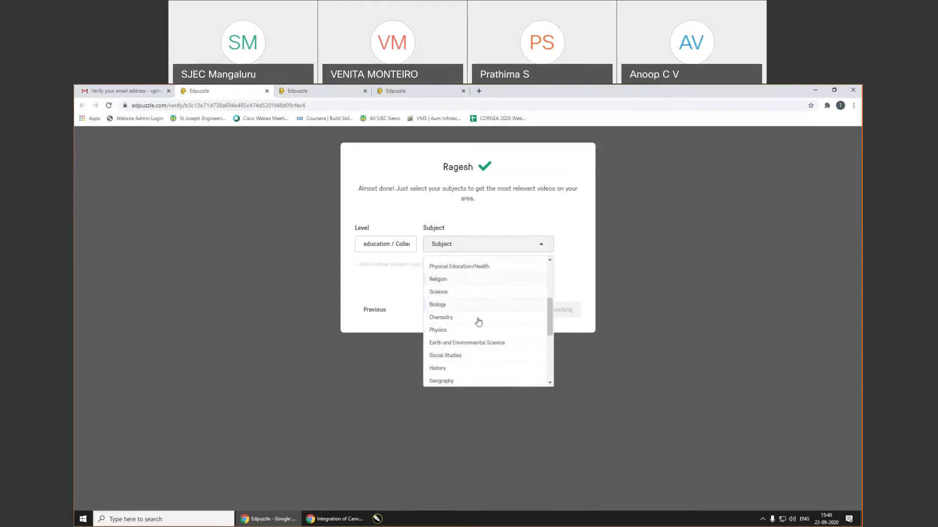
scroll(469, 320, "down", 2)
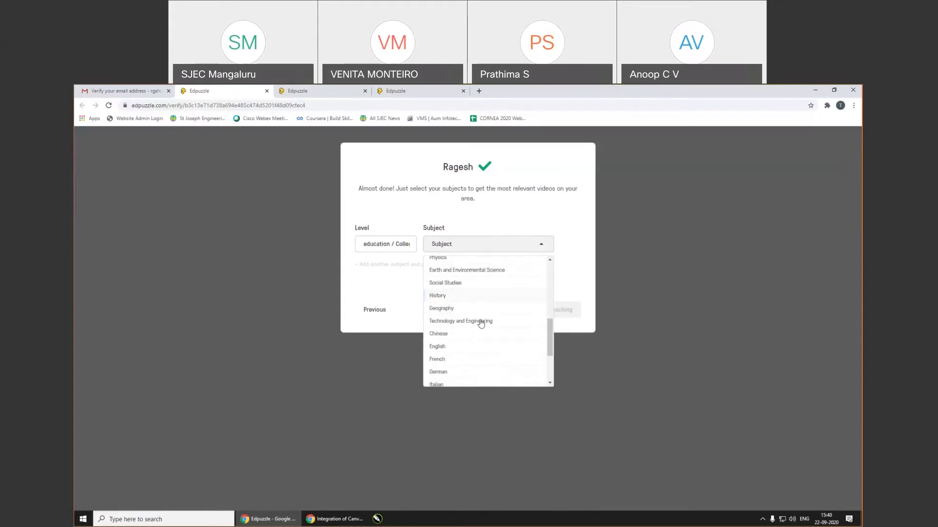
scroll(479, 320, "down", 2)
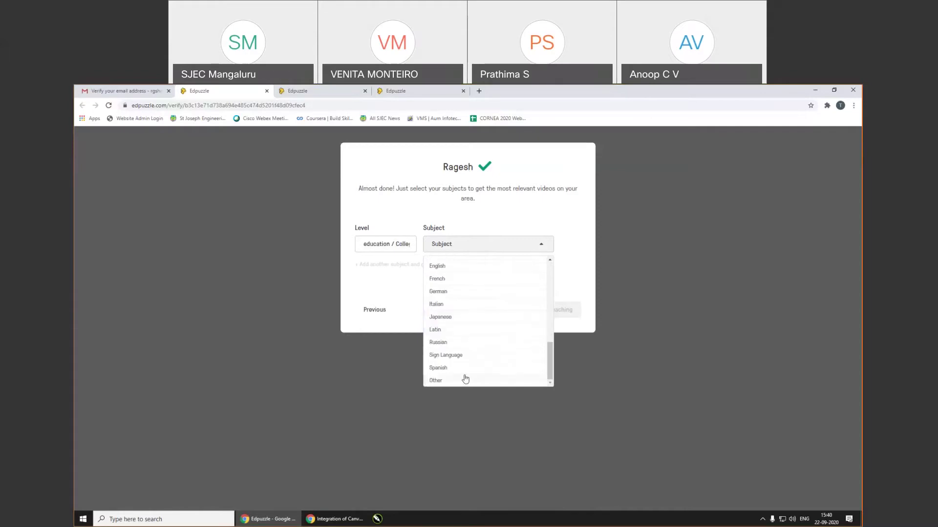
scroll(479, 320, "up", 5)
scroll(479, 320, "up", 2)
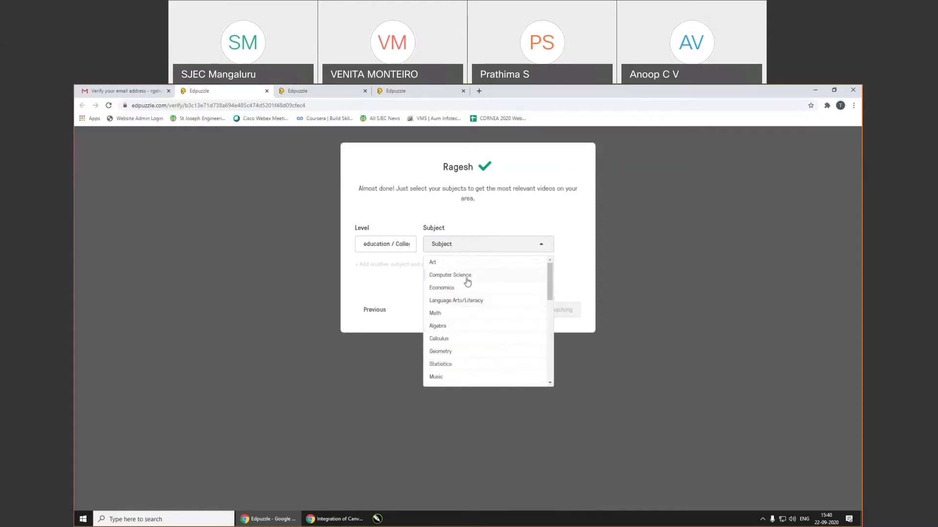
left_click(467, 281)
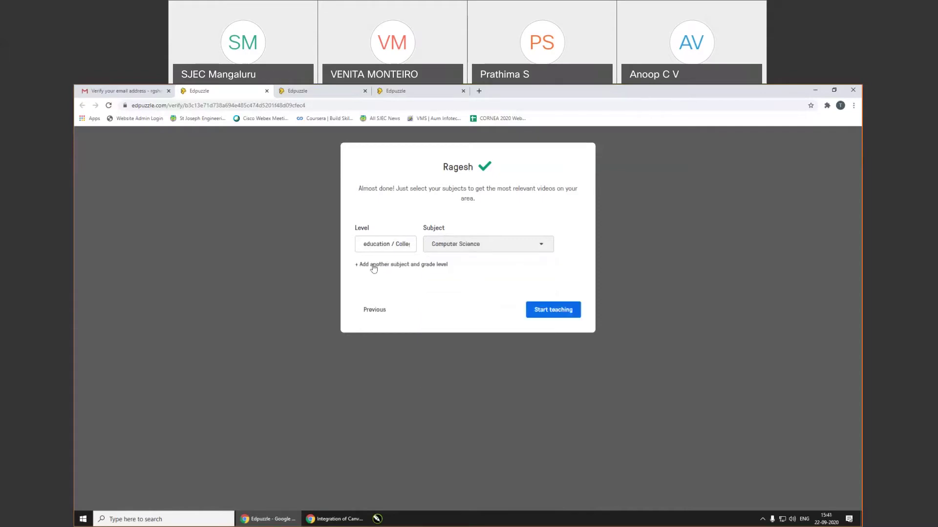
left_click(357, 266)
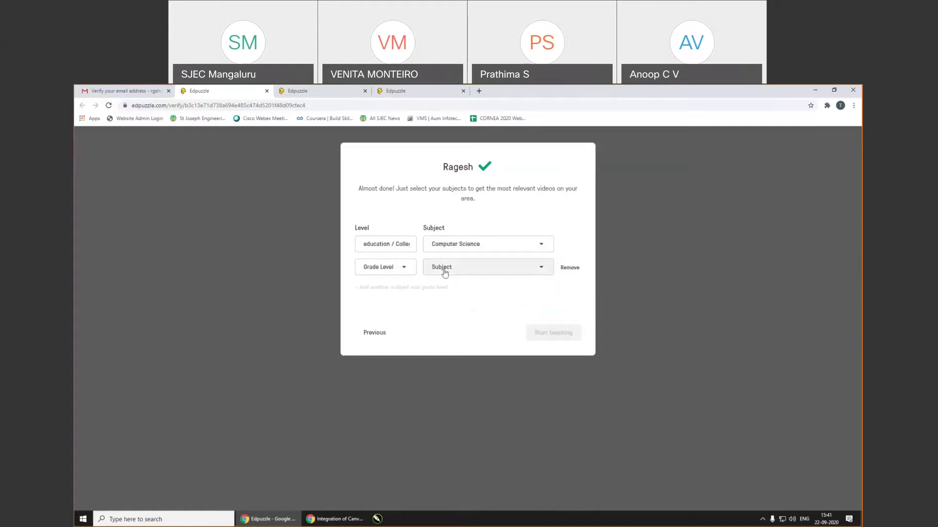
left_click(568, 268)
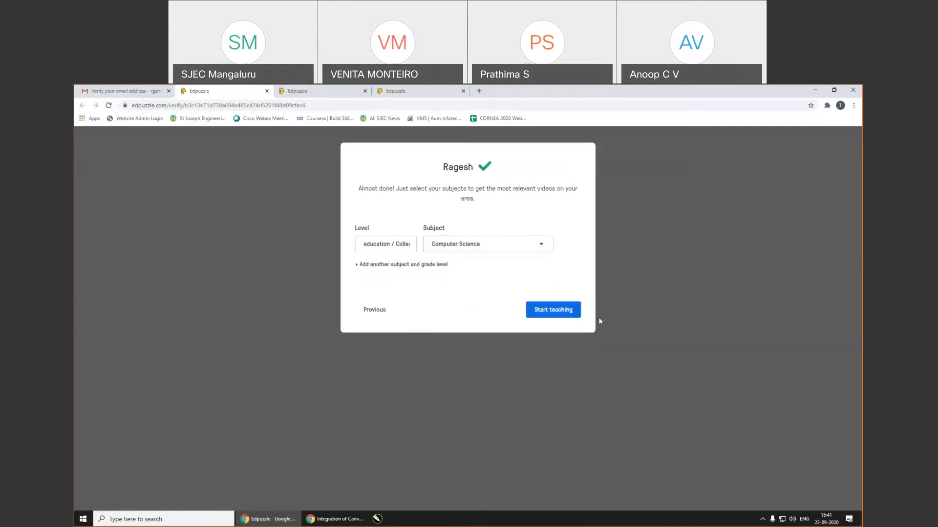
left_click(555, 315)
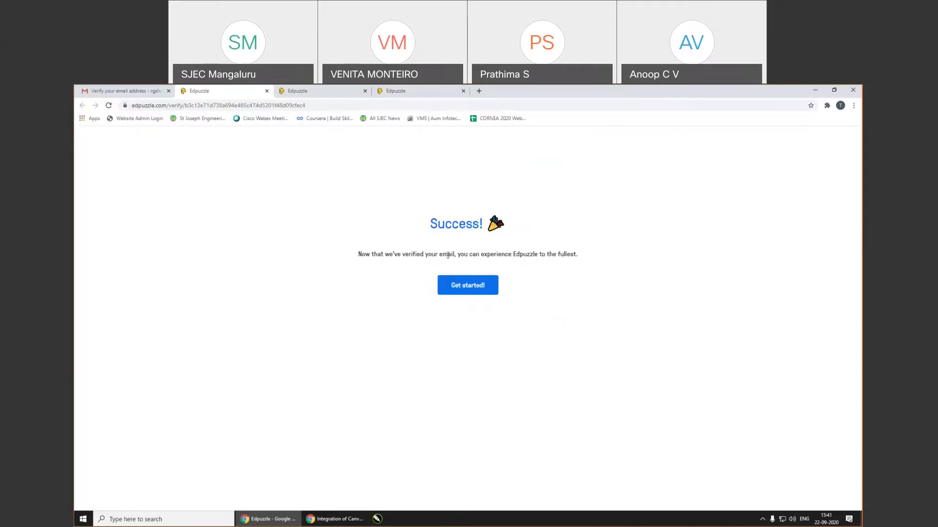
- Continue past the Success page into the empty My Content dashboard
left_click(482, 286)
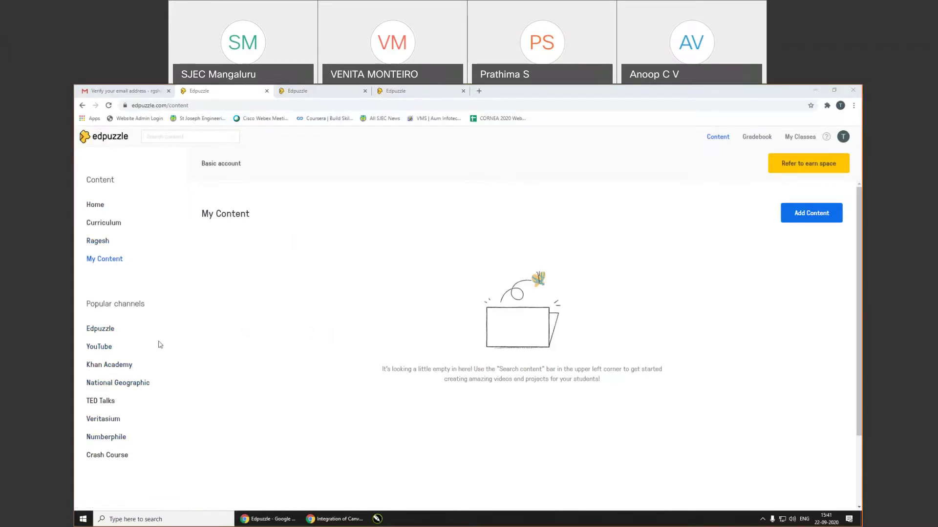
left_click(813, 209)
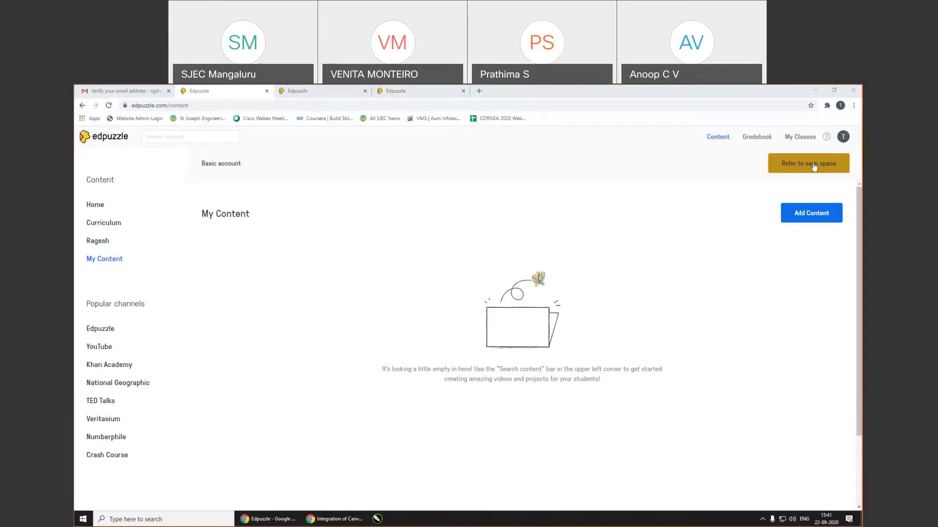
- Review the Plan page's 0 of 20 storage and the +3 space referral reward
left_click(814, 167)
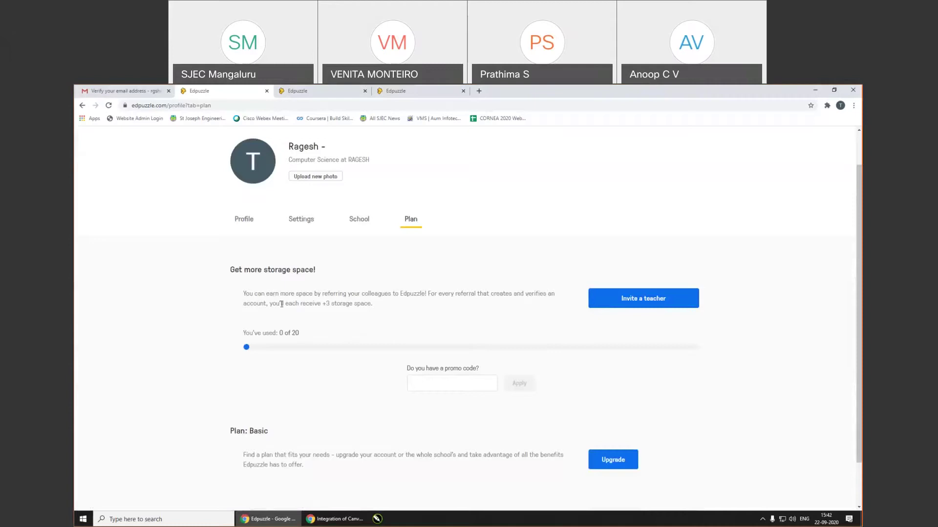
left_click_drag(322, 303, 370, 303)
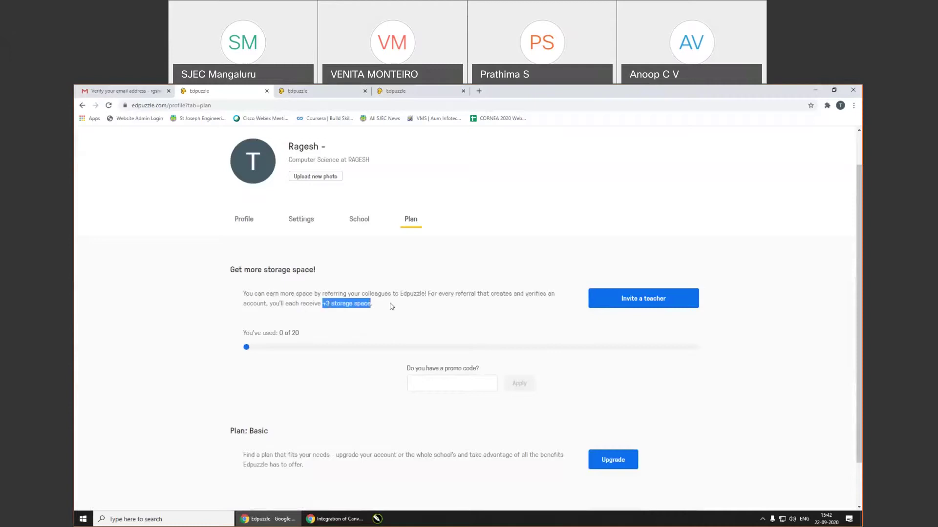
left_click(654, 300)
scroll(423, 377, "down", 1)
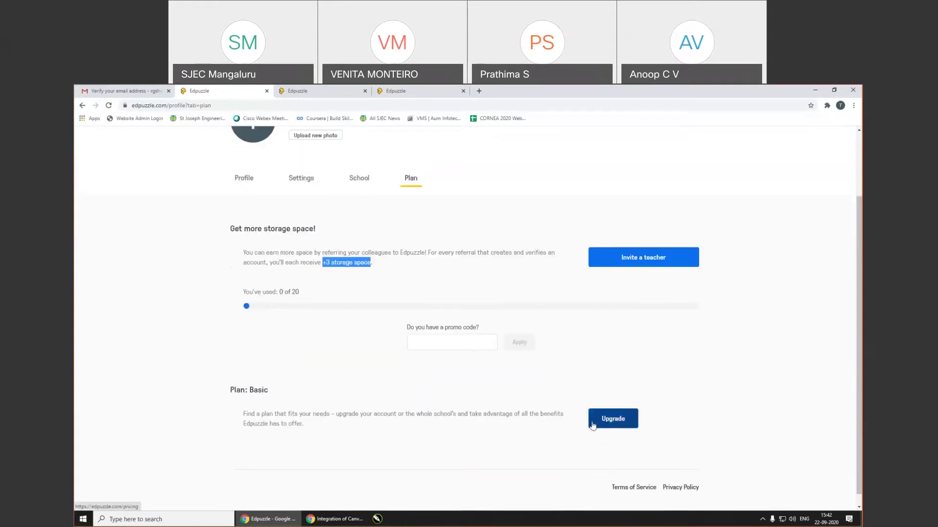
scroll(593, 425, "up", 2)
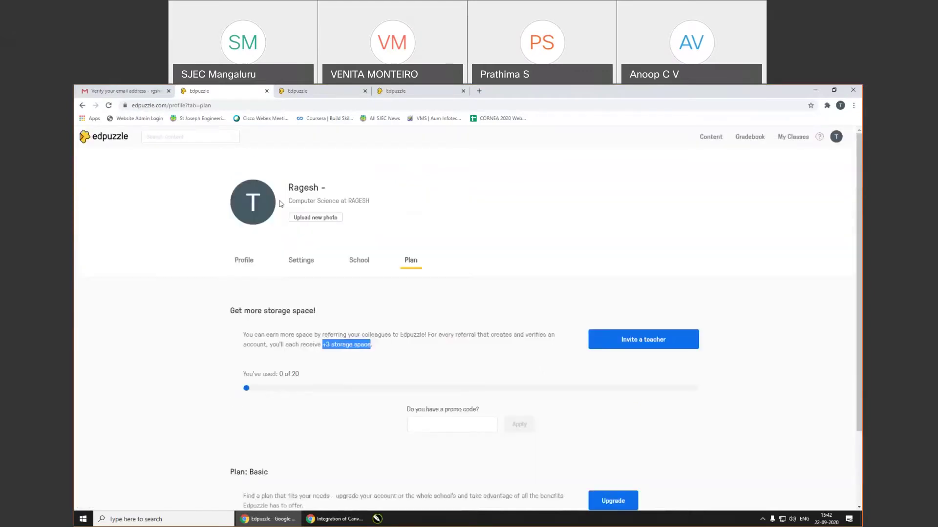
left_click(836, 137)
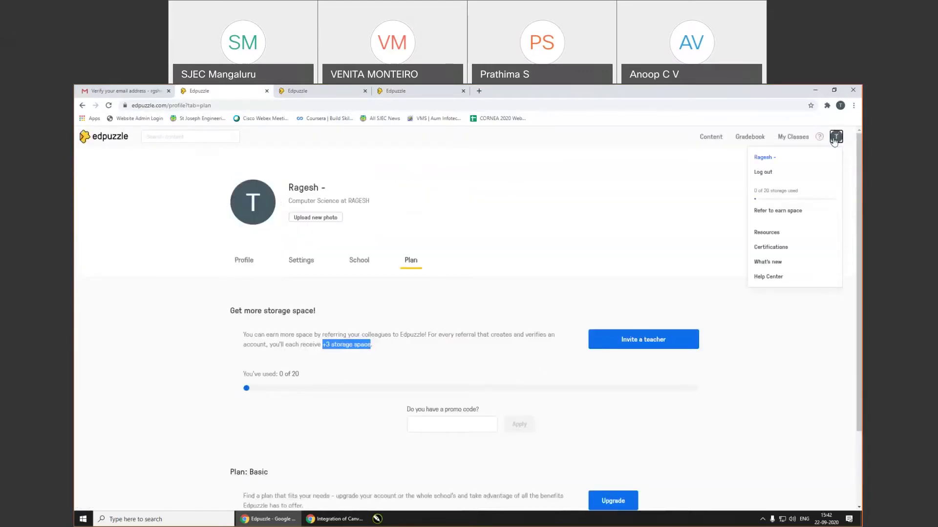
- Look over the Profile personal info, then view Settings with Public privacy and Prevent Skipping
left_click(769, 158)
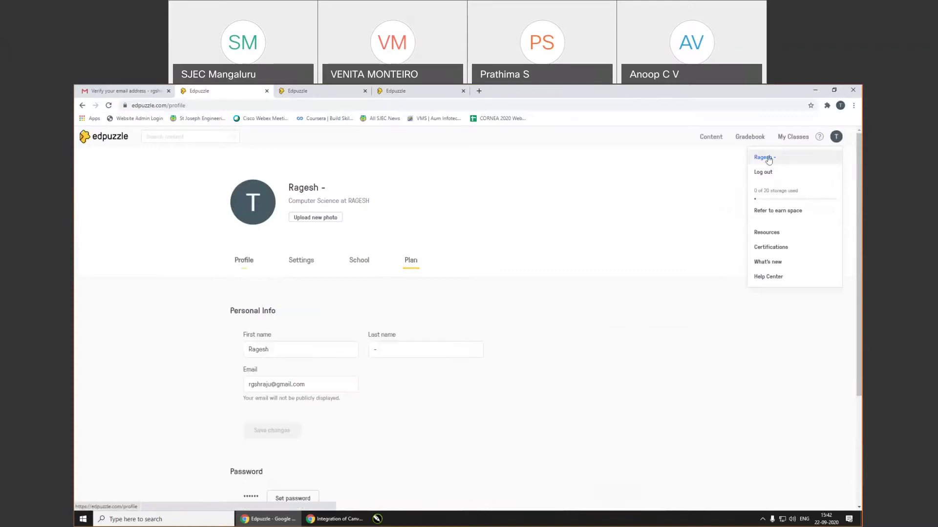
scroll(272, 303, "down", 2)
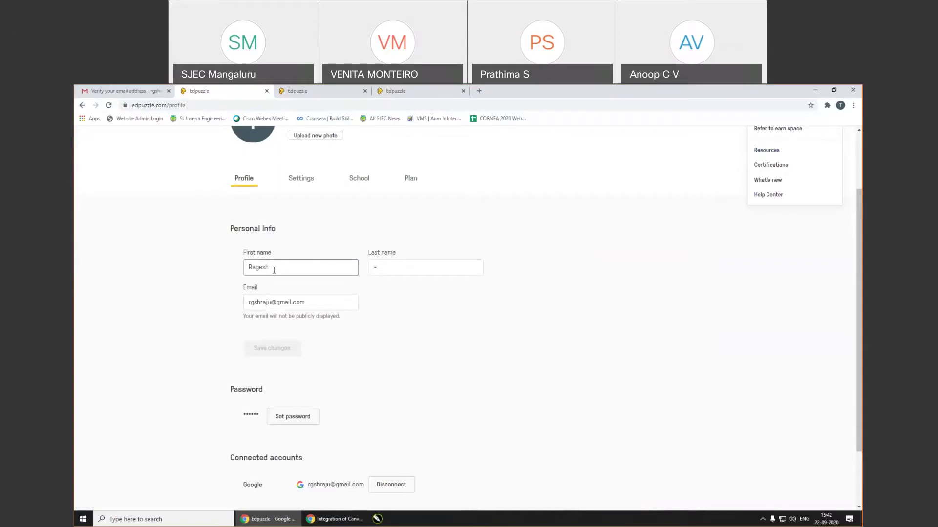
scroll(348, 293, "down", 2)
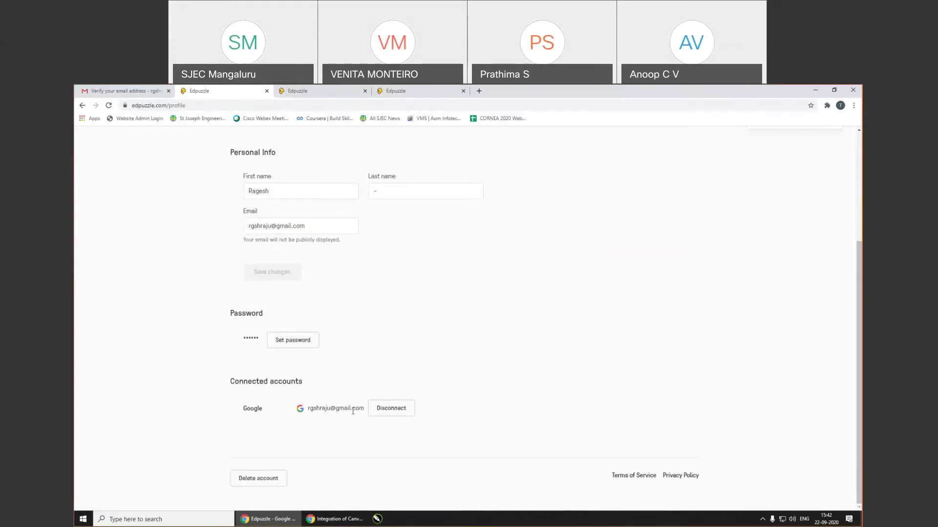
scroll(352, 395, "up", 4)
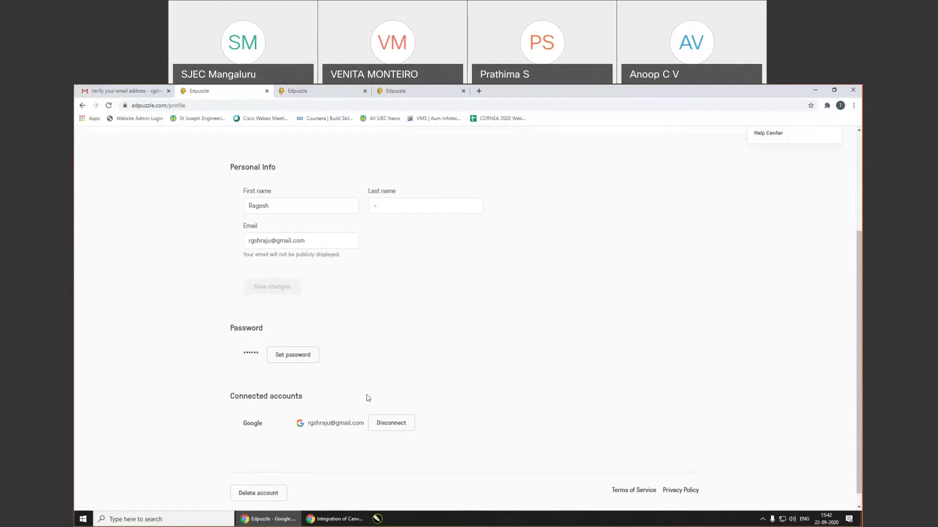
left_click(307, 264)
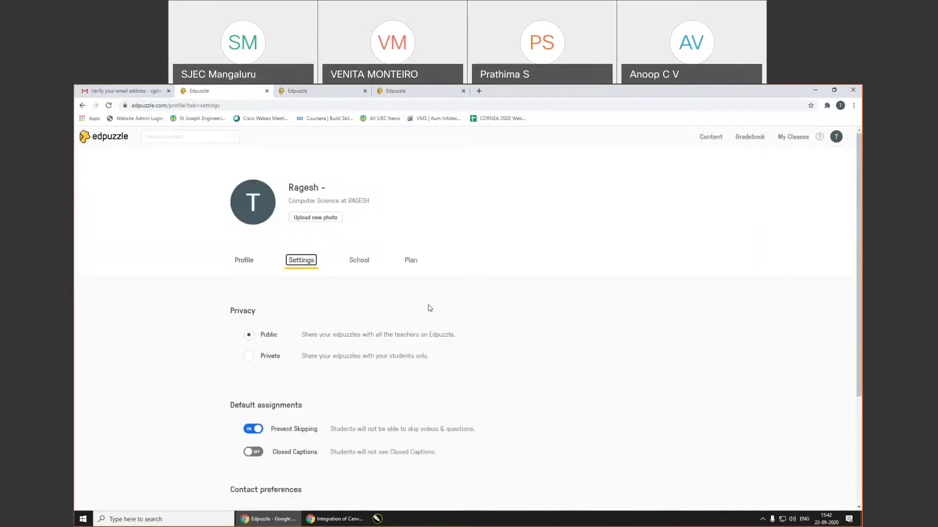
scroll(430, 308, "down", 1)
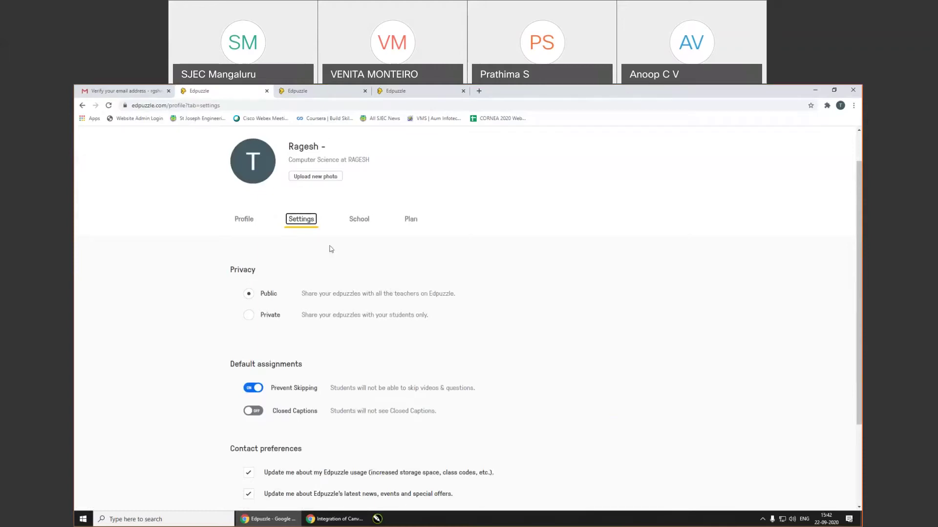
- Briefly set edpuzzle sharing to students only, then back to public for all teachers
left_click(249, 315)
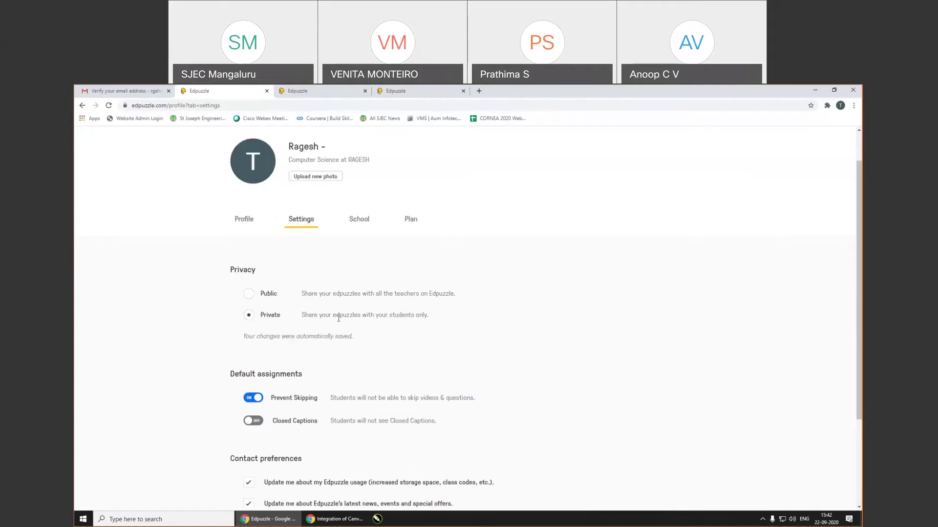
scroll(383, 313, "down", 1)
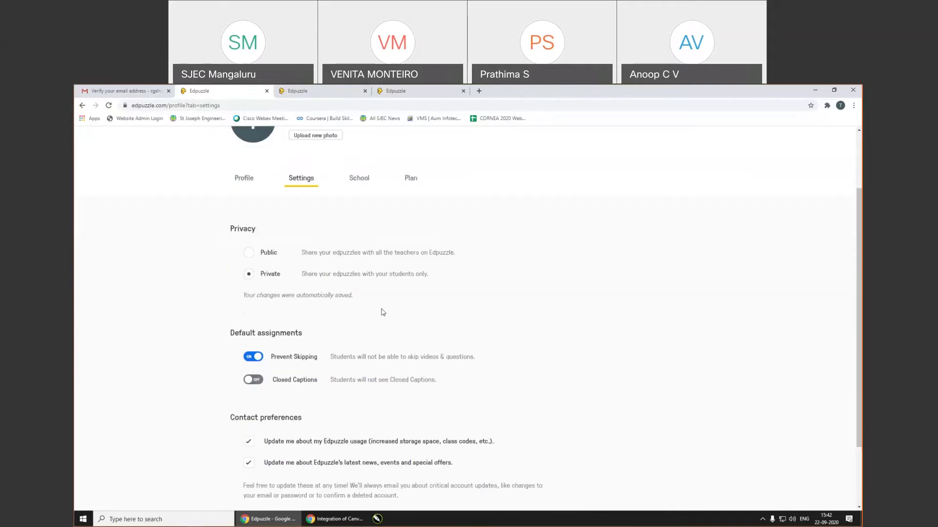
left_click(249, 252)
- Turn on closed captions by default for assignments, then view the School settings
left_click(259, 385)
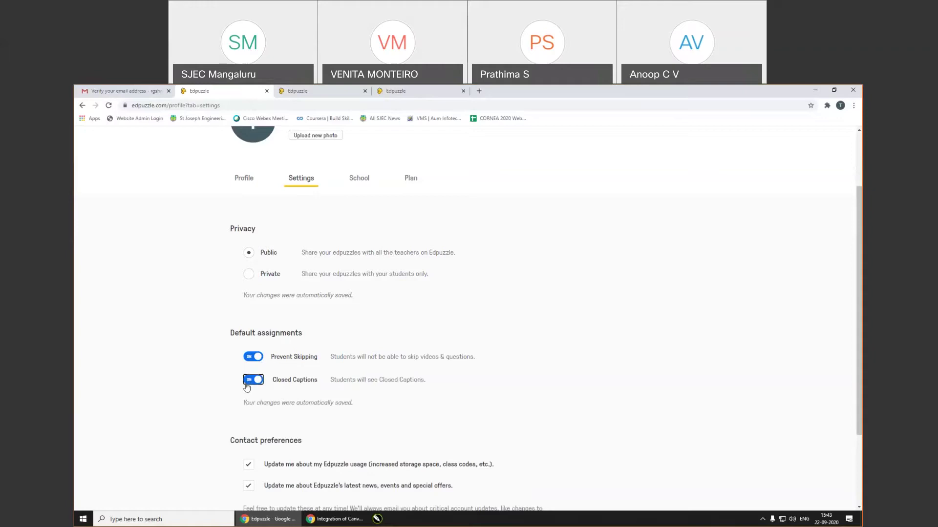
scroll(247, 381, "down", 2)
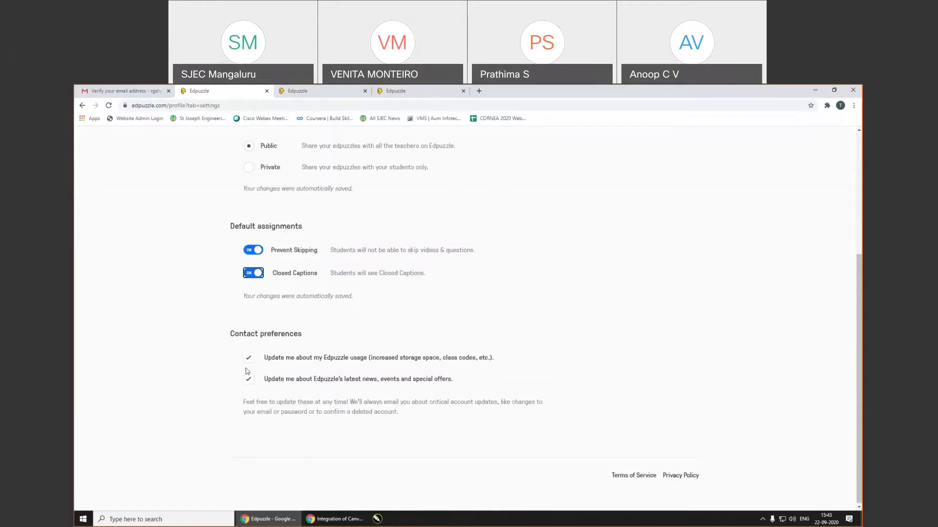
scroll(248, 372, "up", 4)
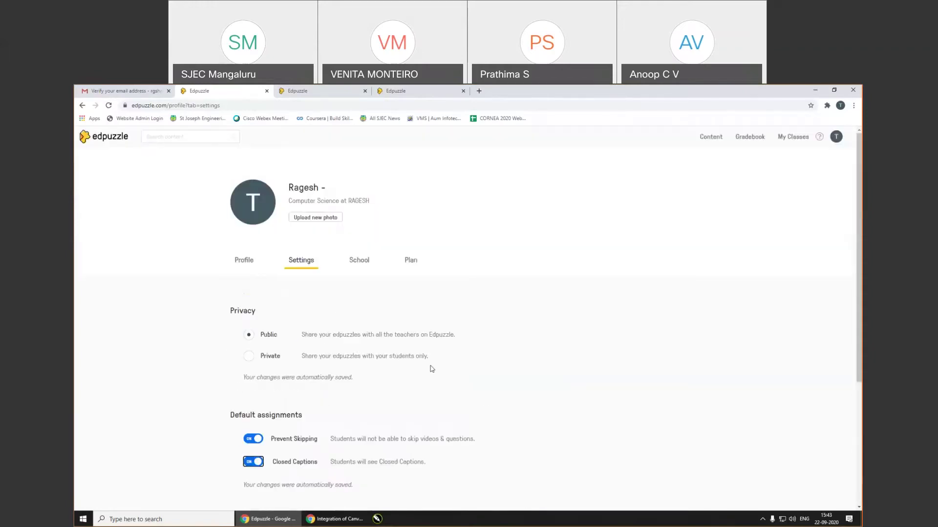
left_click(360, 261)
scroll(355, 302, "down", 1)
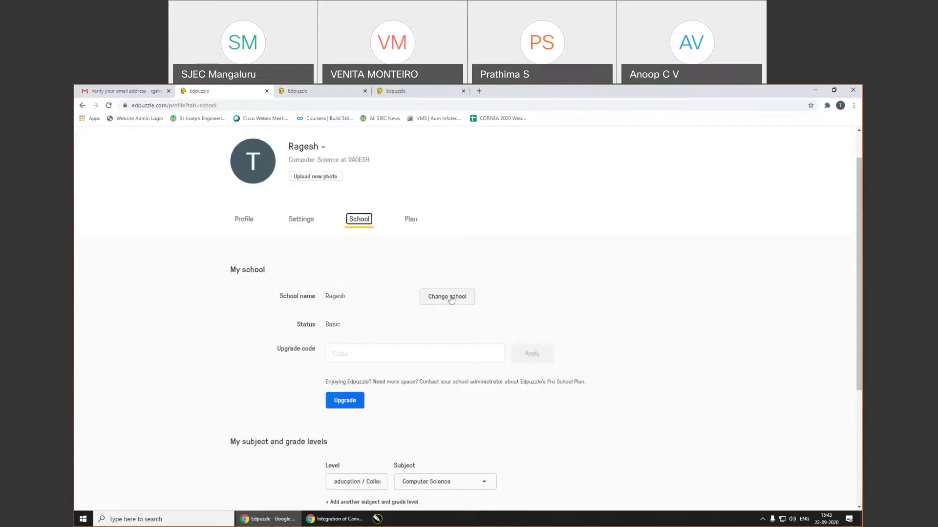
- Review the school, subject and LMS settings, then return to Gmail's verification email
scroll(360, 310, "down", 2)
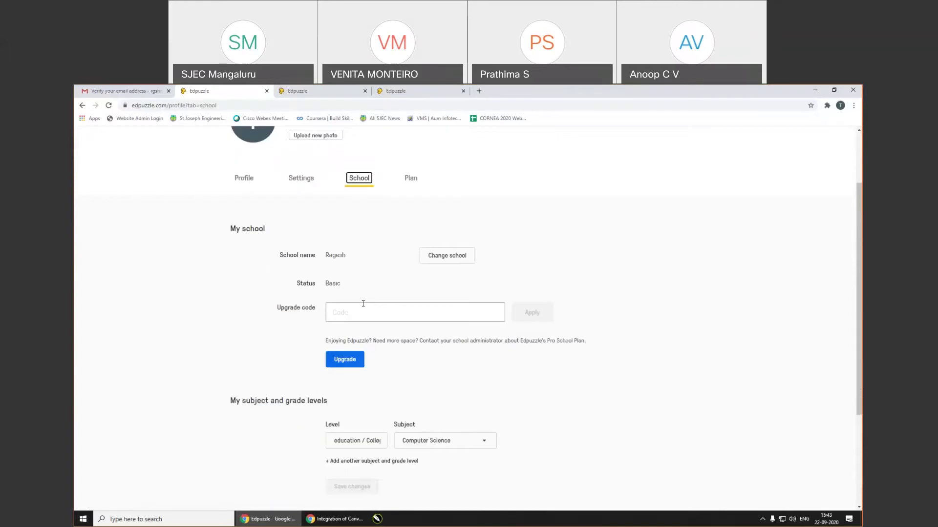
scroll(303, 362, "down", 1)
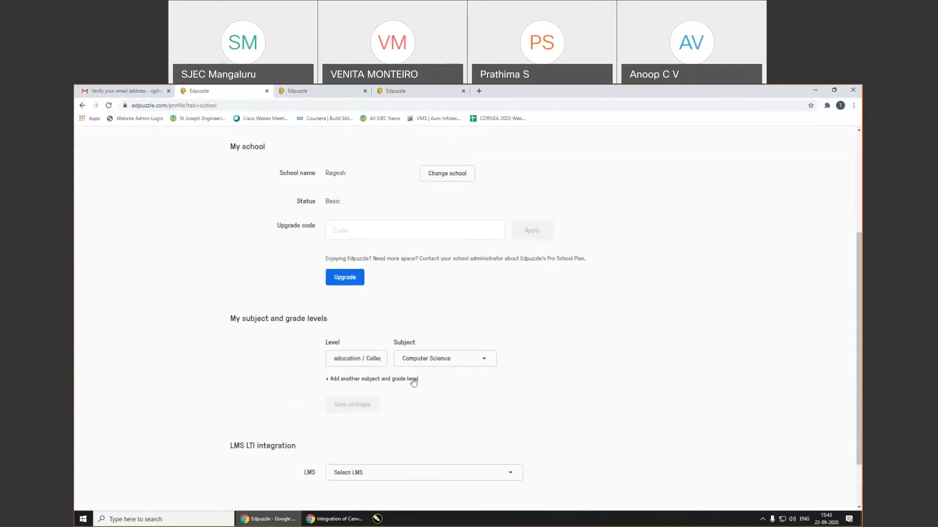
scroll(413, 382, "down", 1)
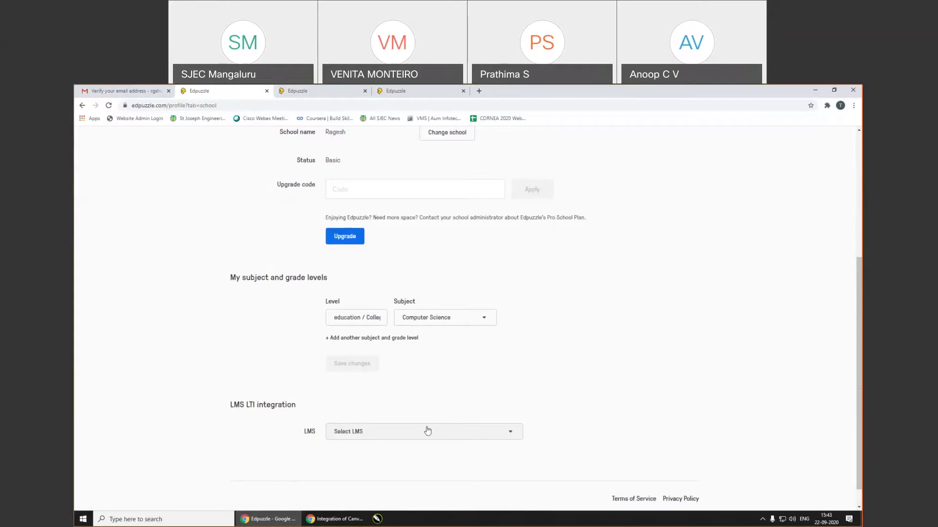
scroll(430, 430, "up", 5)
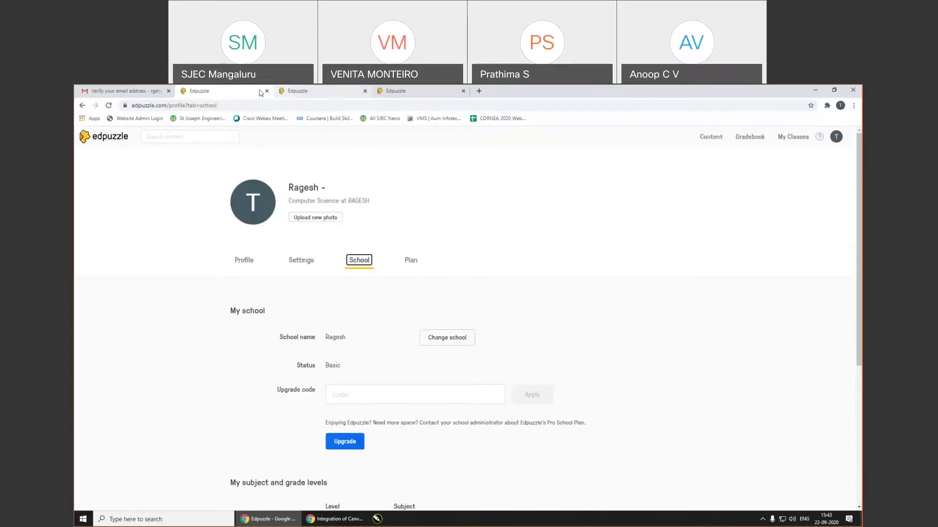
left_click(132, 90)
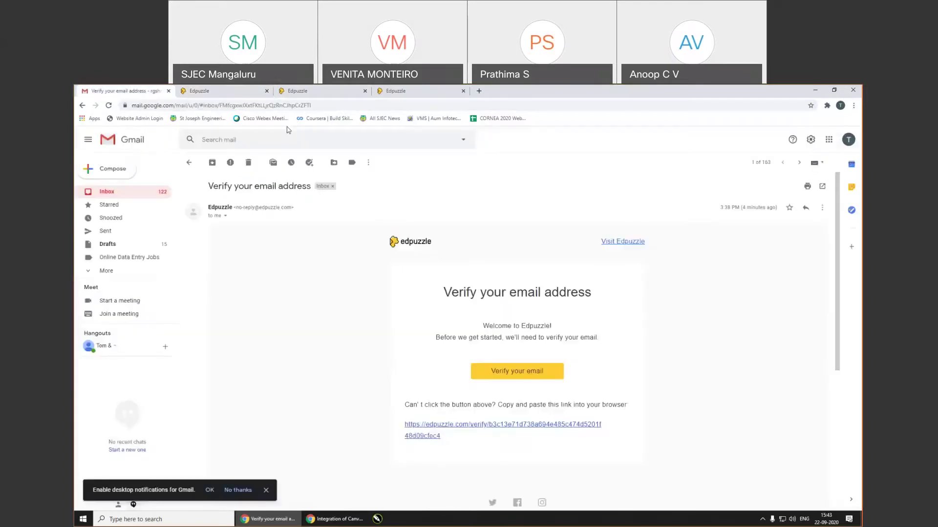
- Launch Google Classroom from Gmail's Google apps list
left_click(831, 140)
scroll(759, 274, "down", 1)
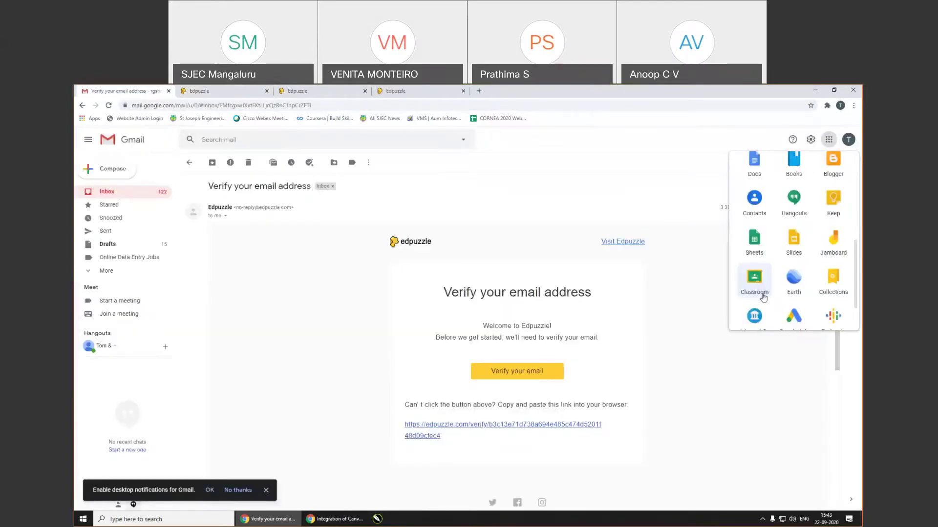
left_click(757, 266)
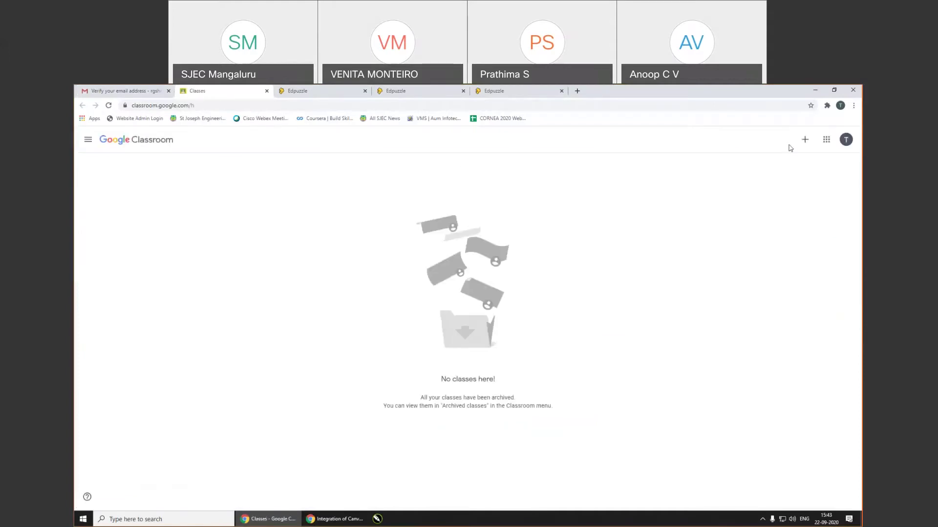
- Create a class named 'Edpuzzle Class', acknowledging the school-use notice
left_click(805, 139)
left_click(781, 171)
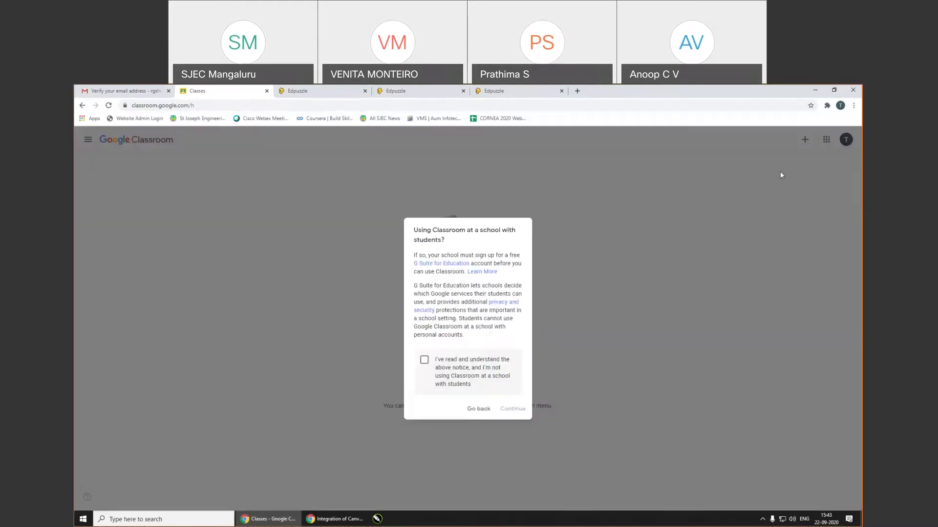
left_click(424, 360)
left_click(510, 410)
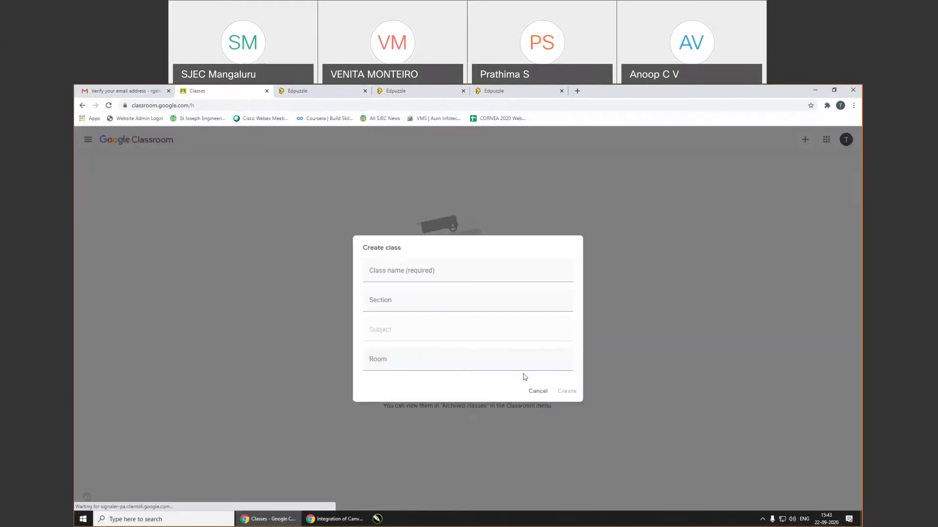
type("Edpuzzle Class")
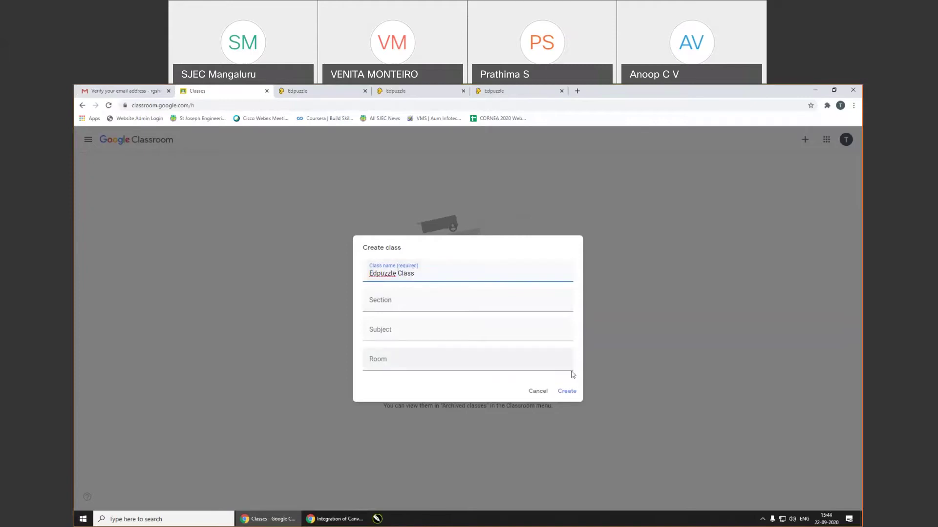
left_click(574, 394)
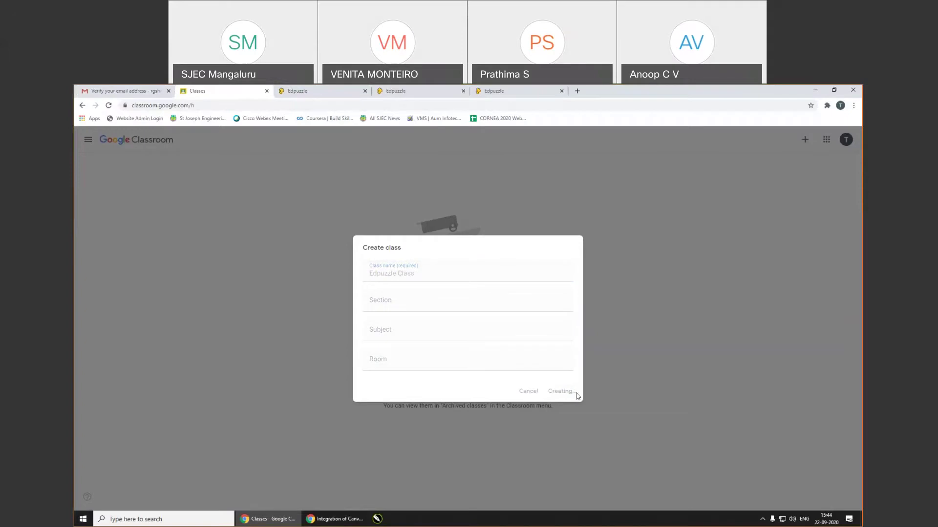
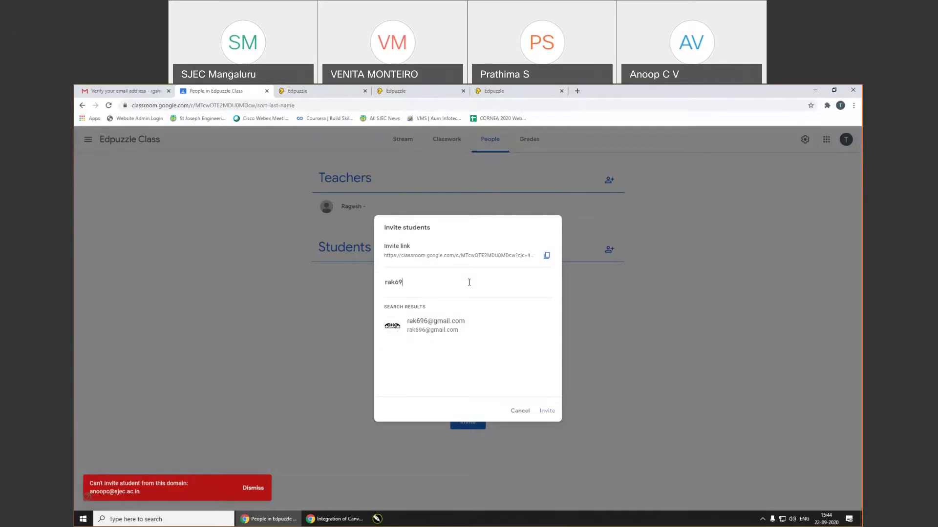
- Invite the searched student to Edpuzzle Class and reload People to confirm they joined
left_click(459, 330)
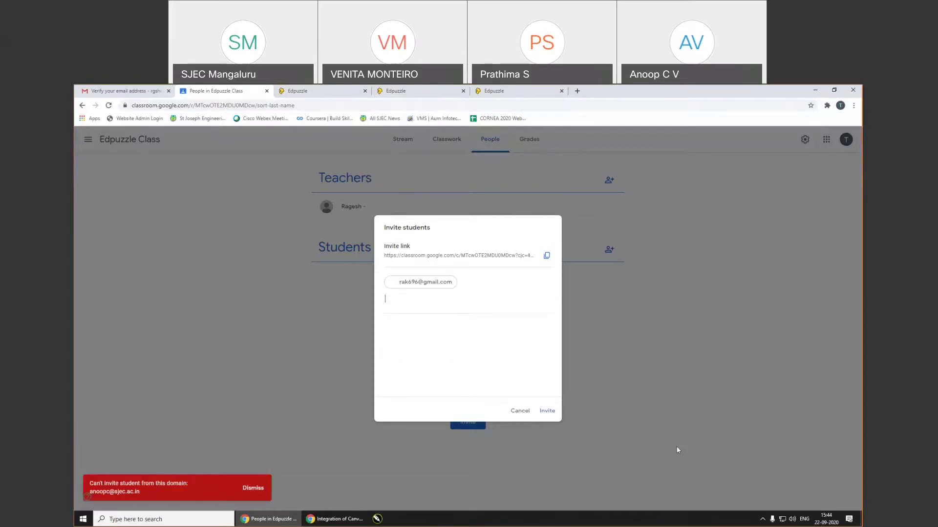
left_click(547, 411)
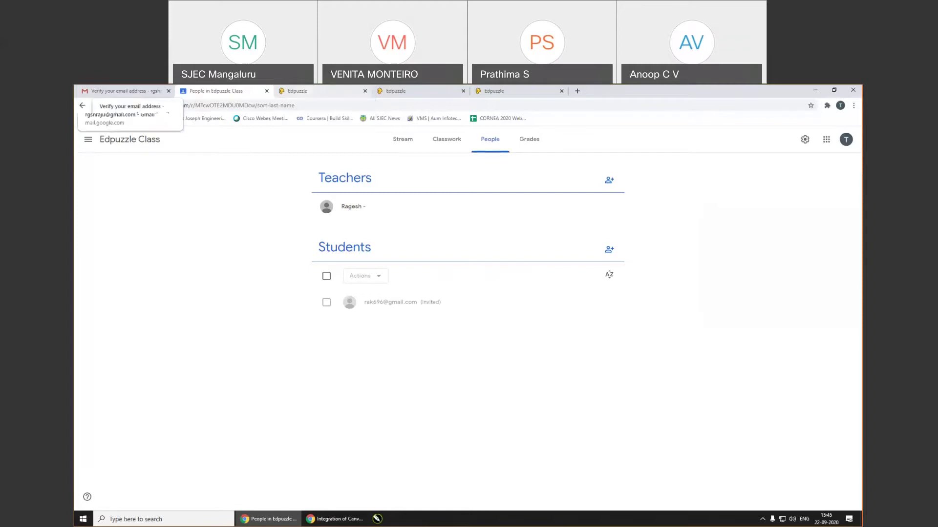
left_click(110, 108)
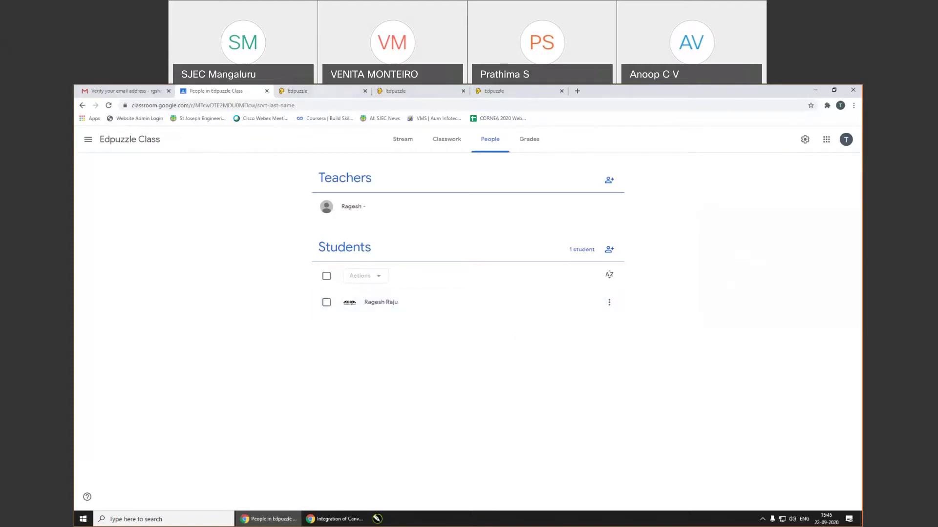
key("ctrl+Tab")
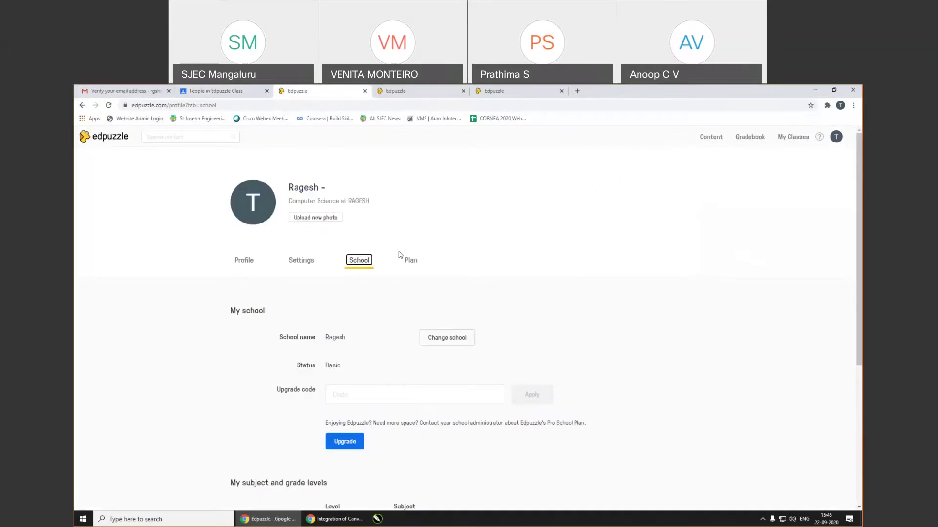
- View the empty My Classes page and its Add new class Import class option, then close it
scroll(384, 291, "down", 2)
scroll(439, 306, "up", 3)
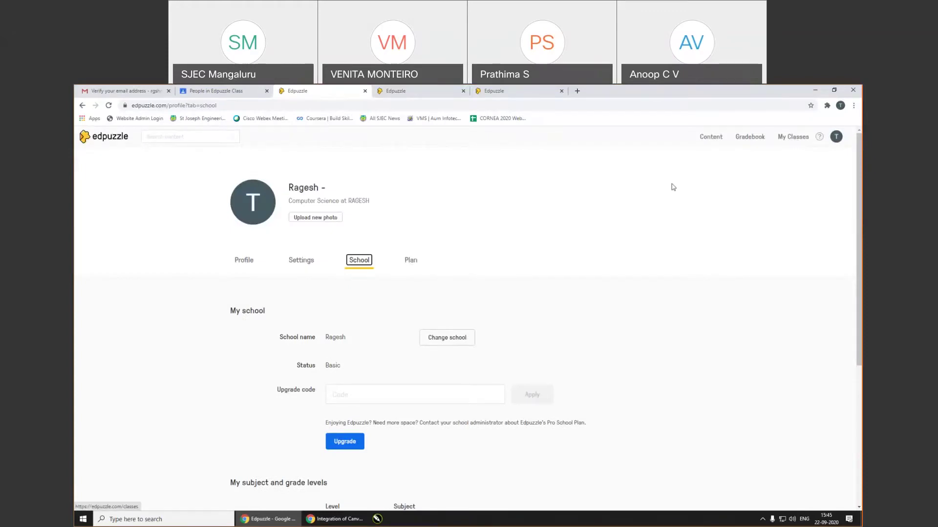
left_click(787, 139)
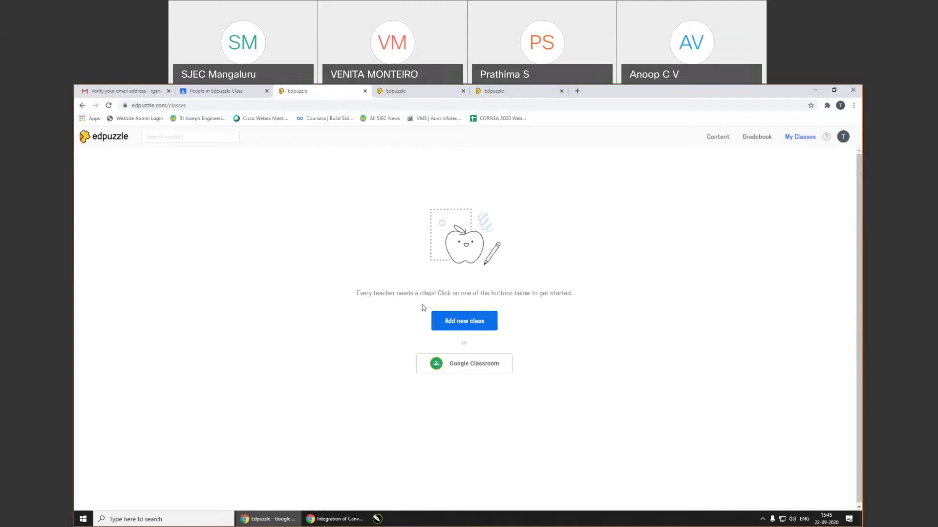
left_click(473, 326)
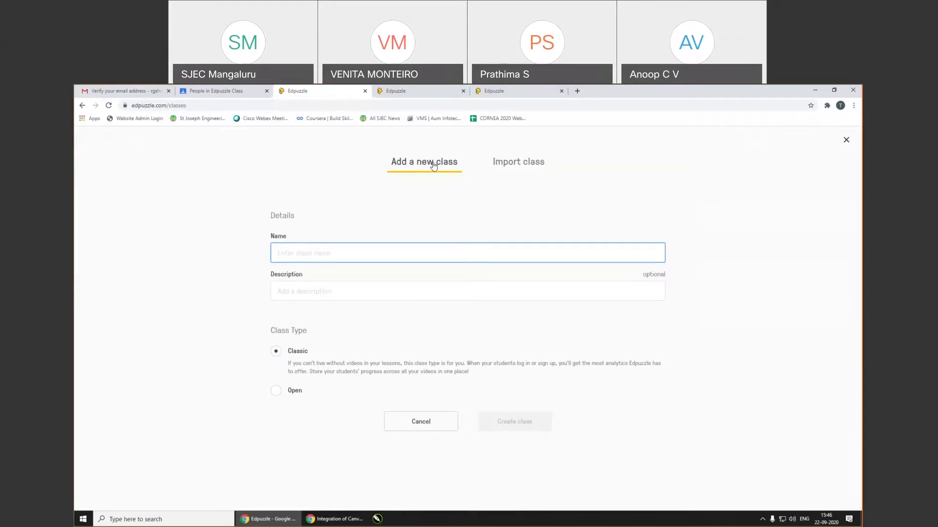
left_click(512, 167)
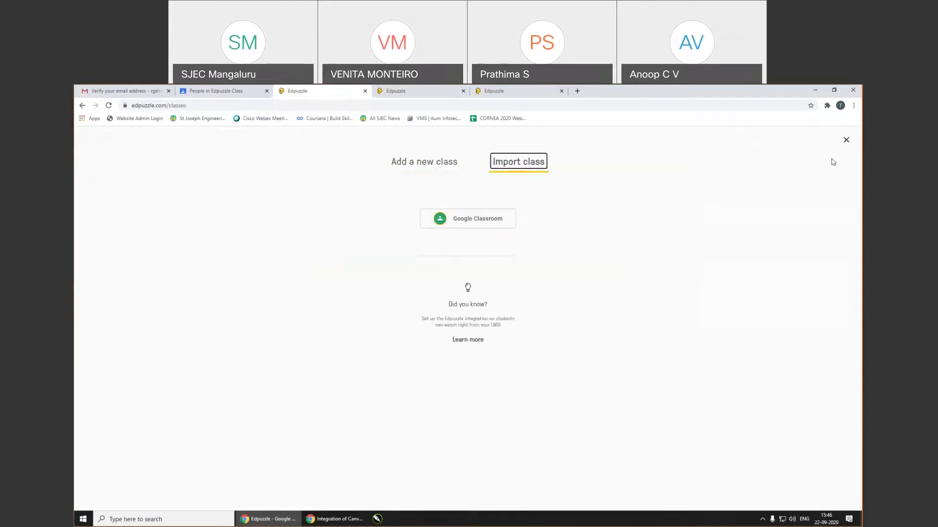
left_click(846, 139)
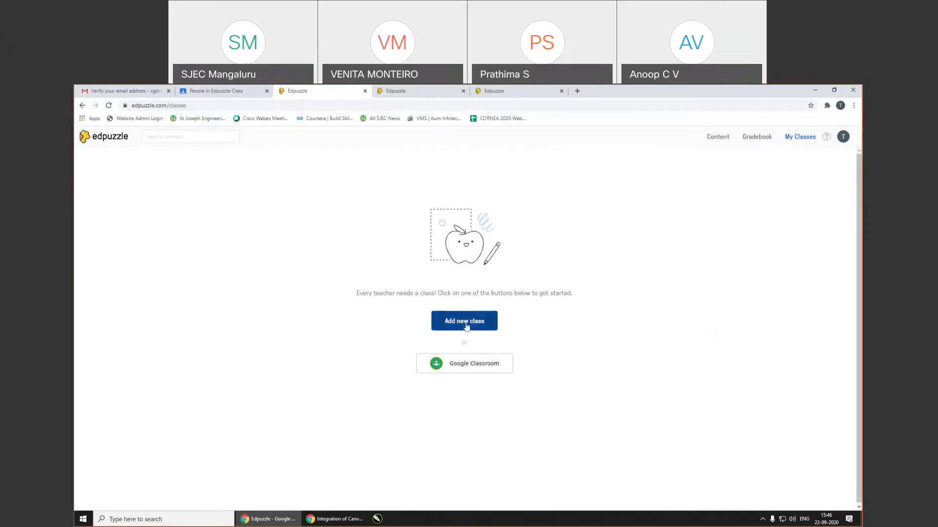
- Connect Google Classroom import, answering No to parental consent and allowing the teacher's Google account access
left_click(472, 368)
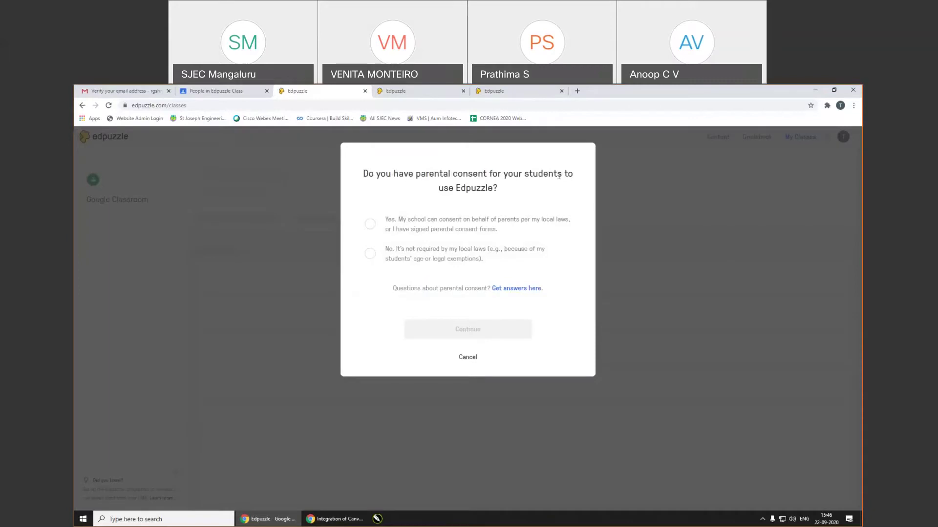
left_click(370, 256)
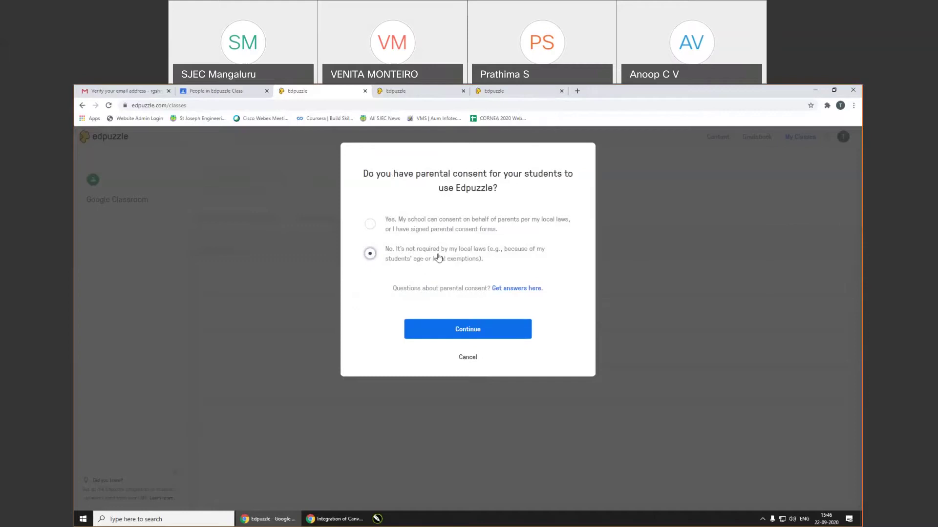
left_click(478, 332)
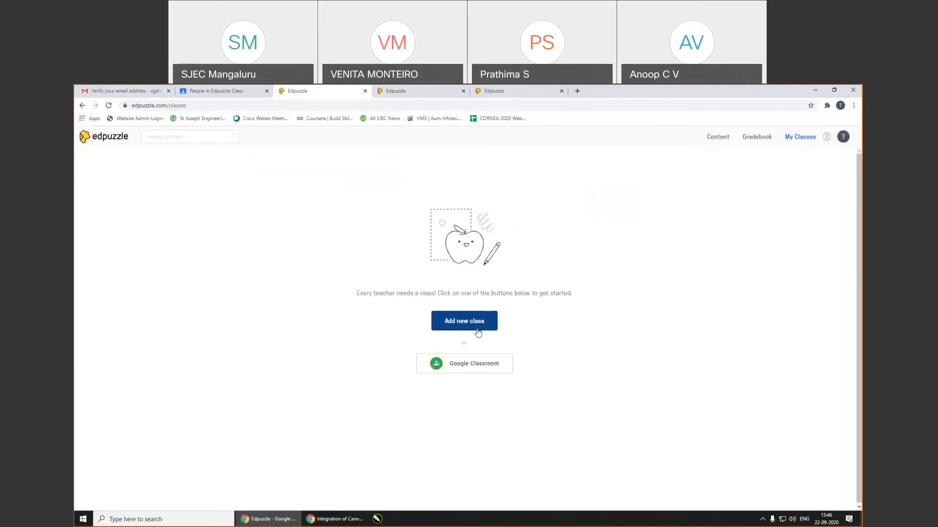
left_click(486, 369)
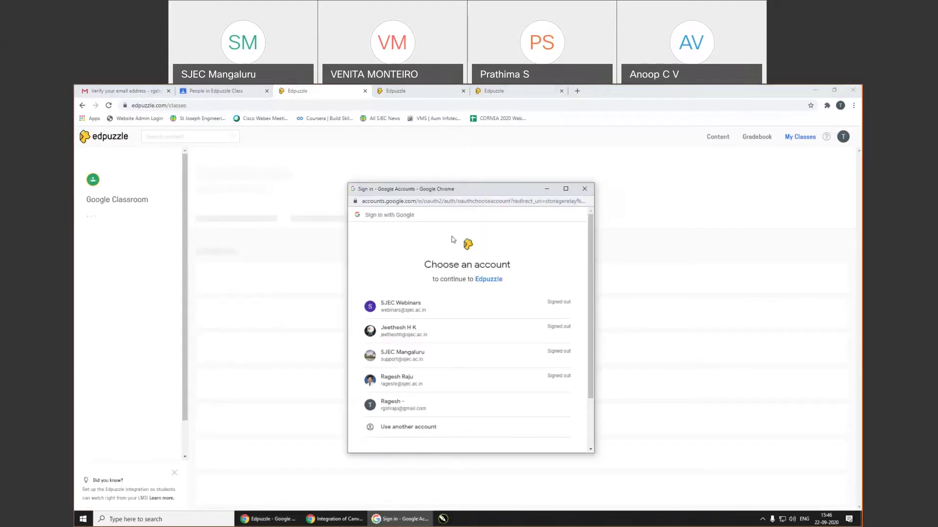
scroll(459, 337, "down", 1)
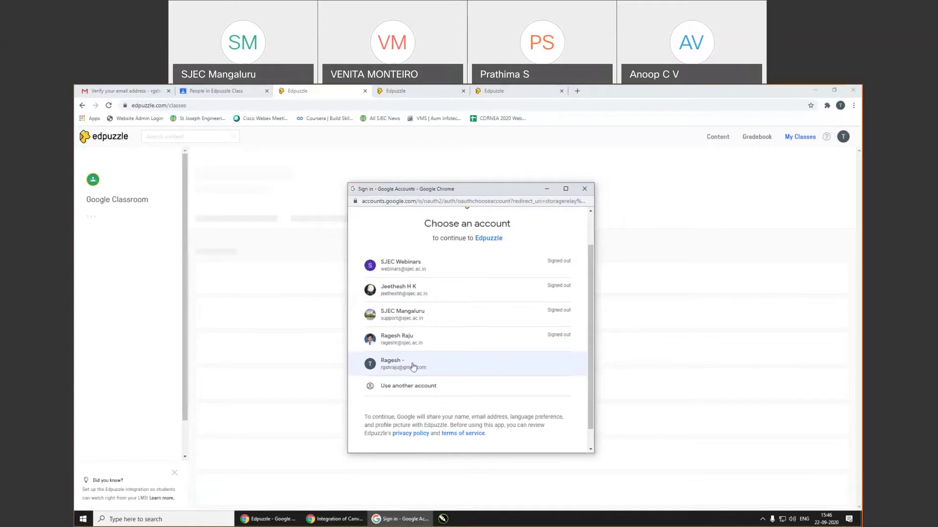
left_click(428, 365)
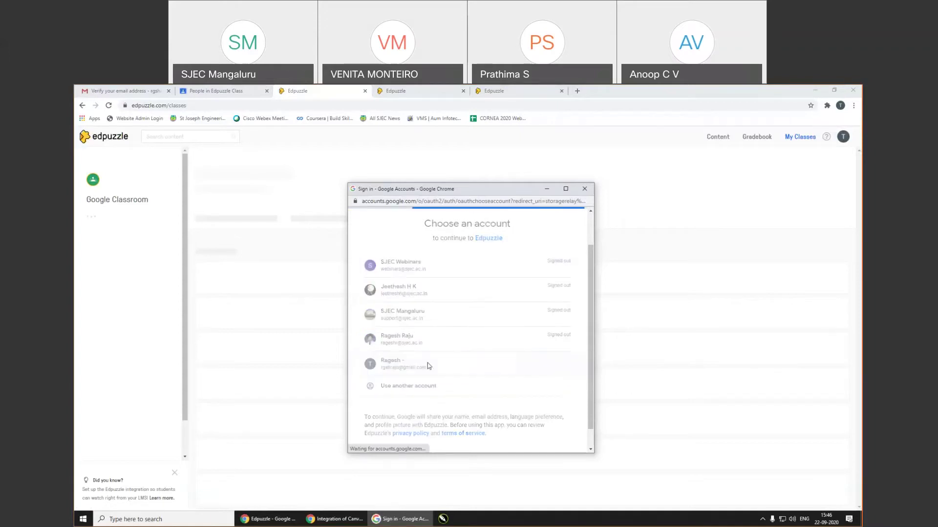
scroll(462, 354, "down", 3)
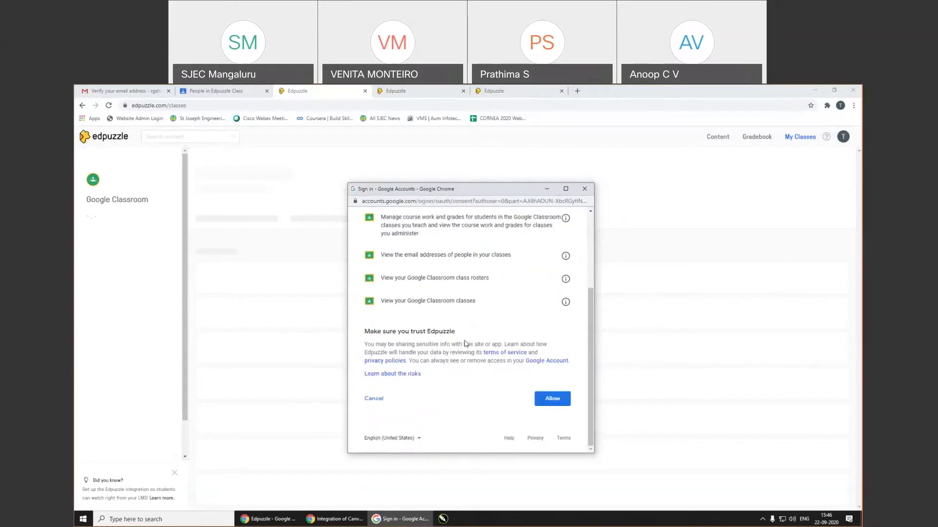
left_click(553, 400)
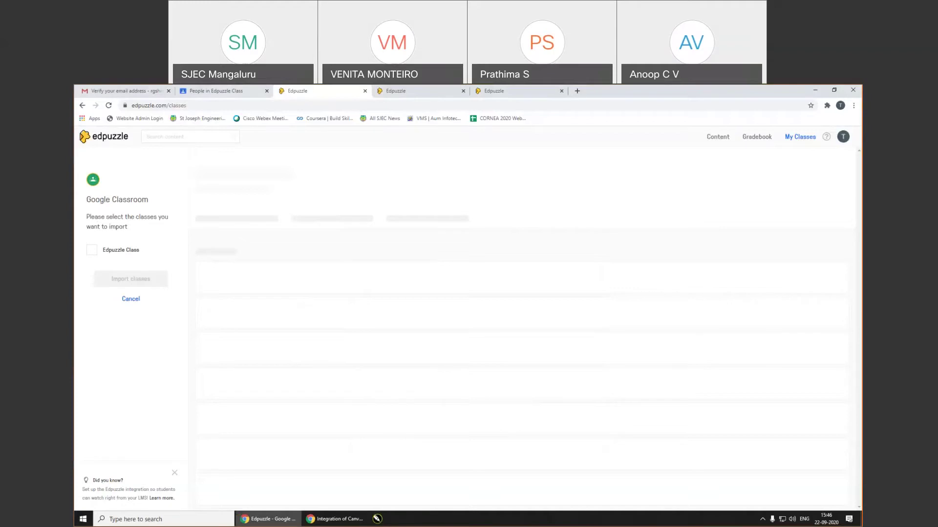
- Compare the Google Classroom class list with the Edpuzzle import panel
left_click(226, 93)
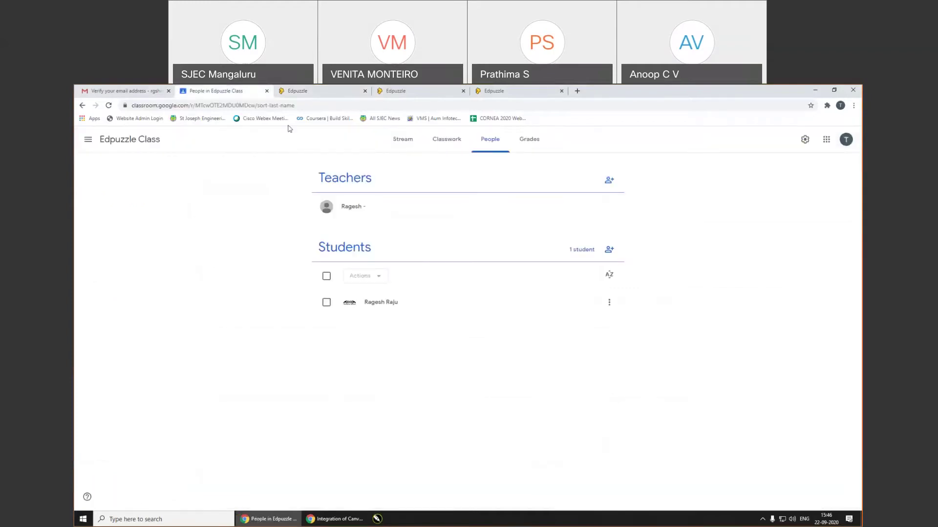
left_click(88, 140)
left_click(109, 150)
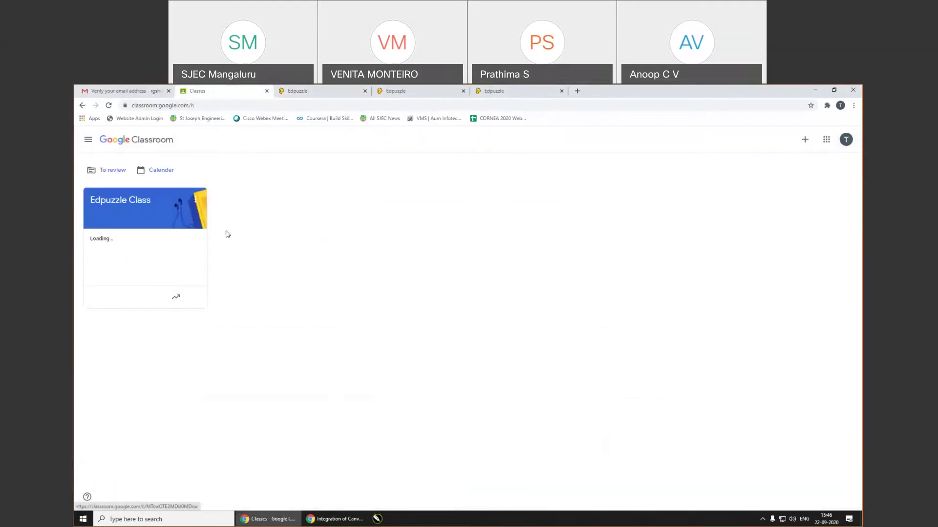
left_click(302, 93)
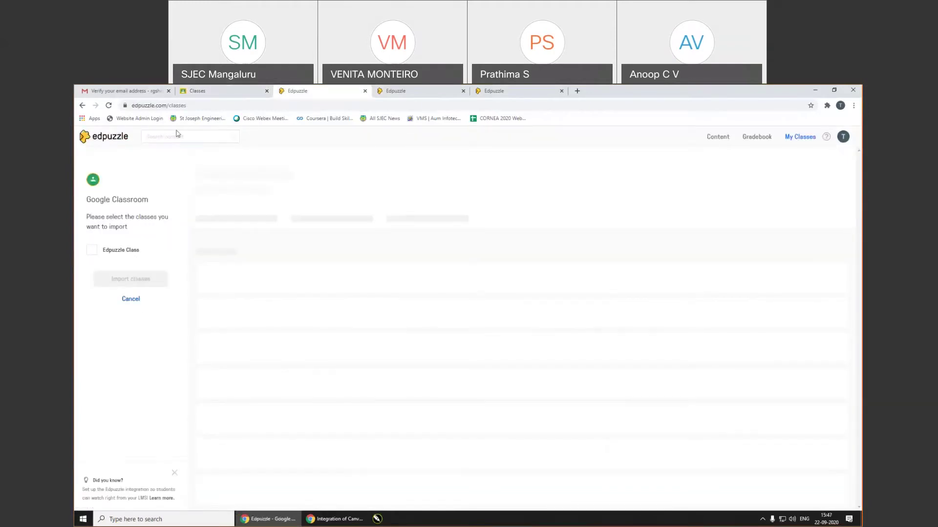
left_click(198, 90)
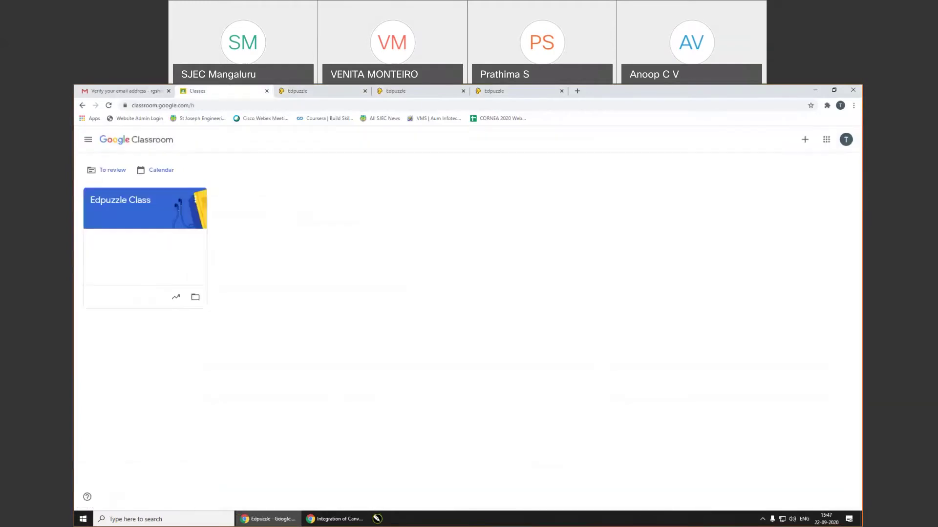
left_click(298, 91)
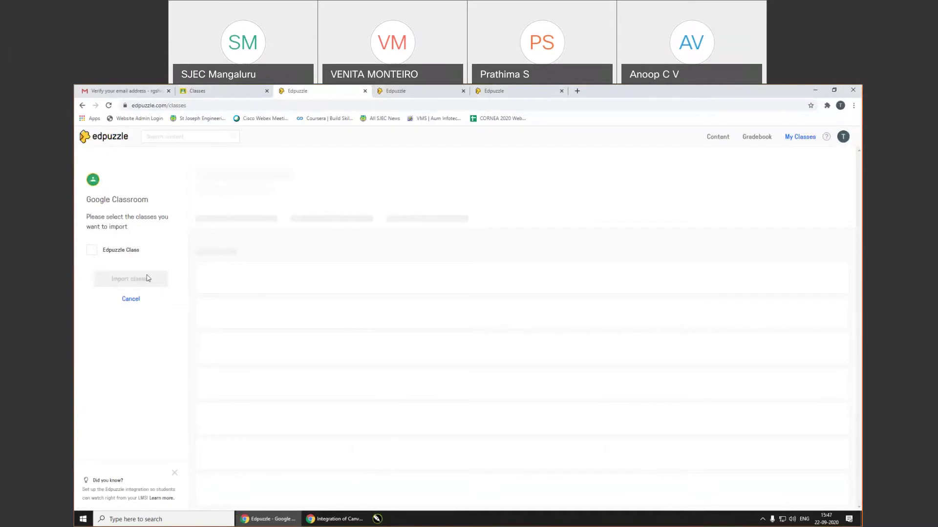
- Import Edpuzzle Class into Edpuzzle and review its one-student Students list
left_click(92, 251)
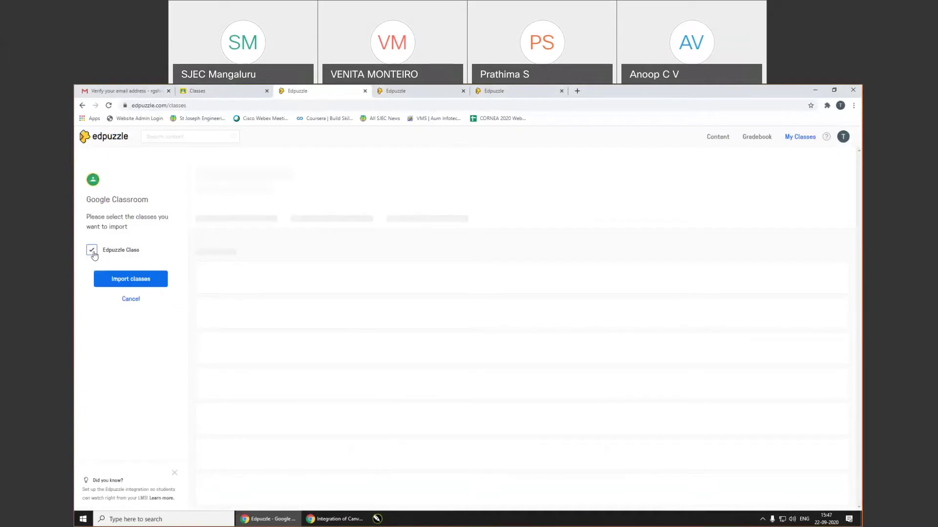
left_click(131, 280)
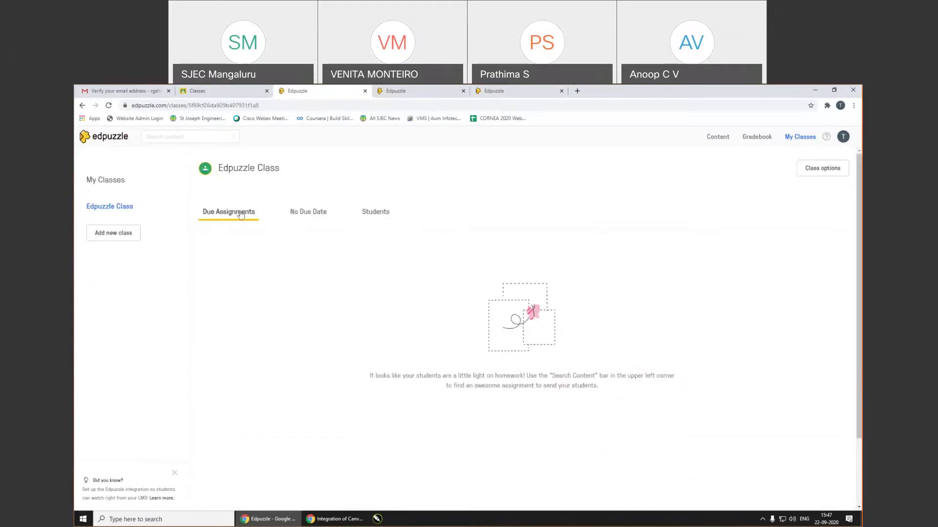
left_click(305, 214)
left_click(366, 212)
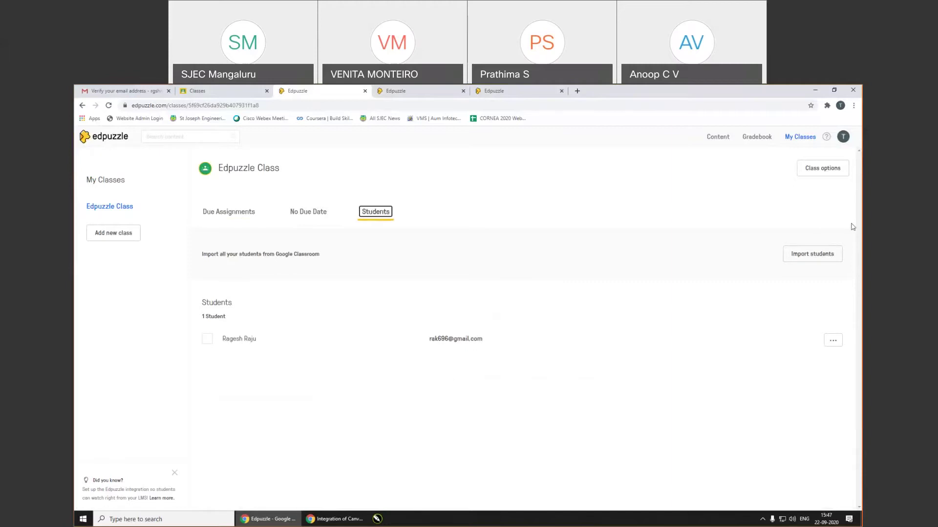
left_click(220, 91)
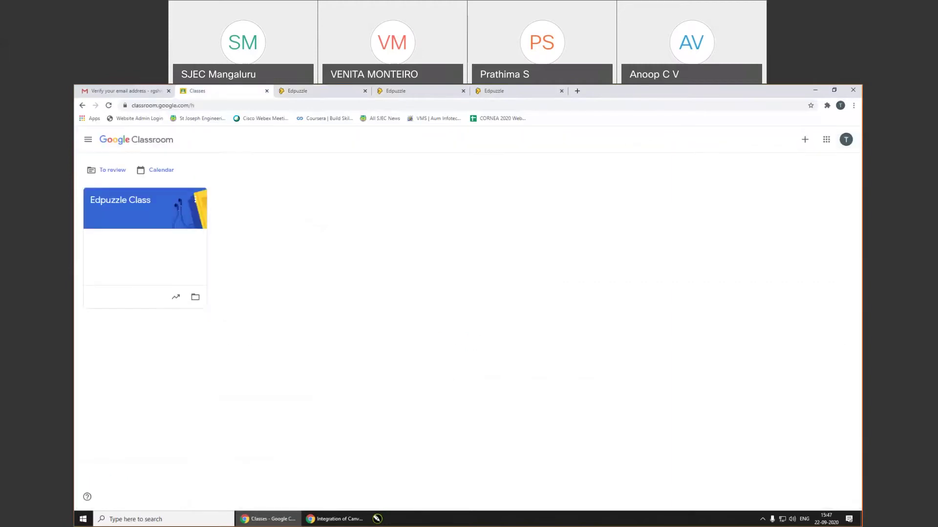
- Open Edpuzzle Class's People page and invite the first student by pasted e-mail
left_click(146, 200)
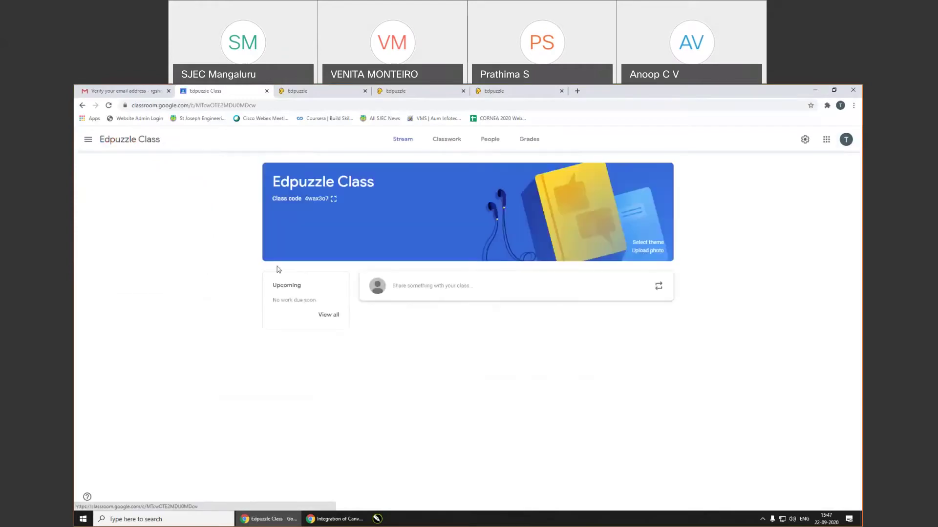
left_click(488, 141)
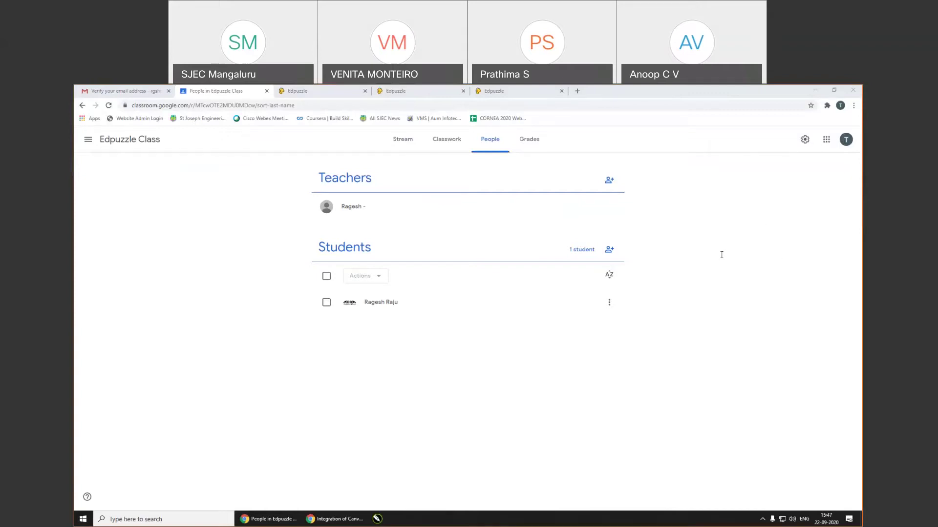
left_click(610, 251)
key("ctrl+v")
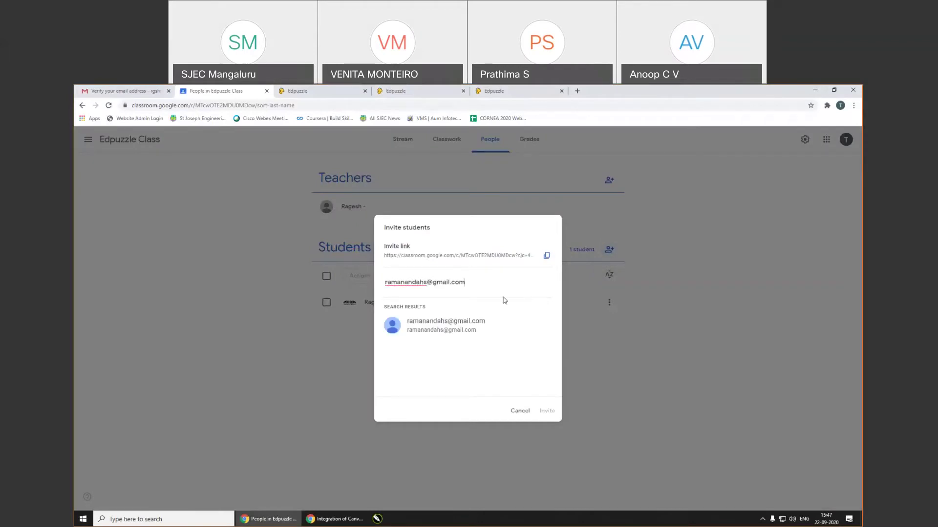
left_click(449, 318)
left_click(548, 412)
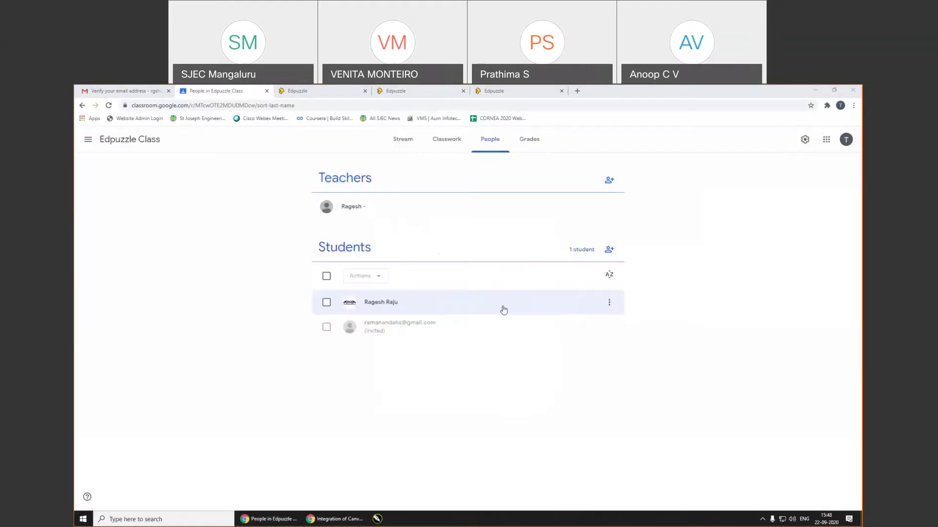
- Invite the second and third students, adding the missing @ to the third address
left_click(608, 249)
key("ctrl+v")
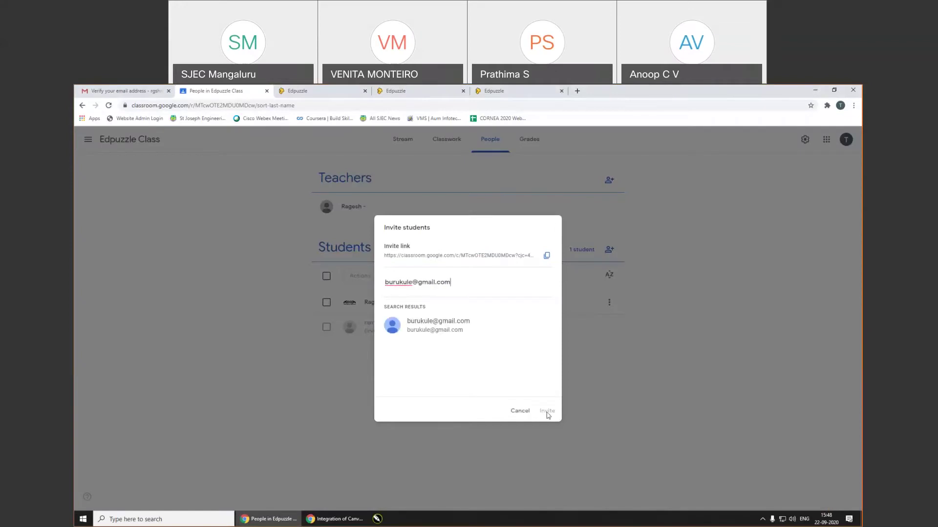
left_click(456, 336)
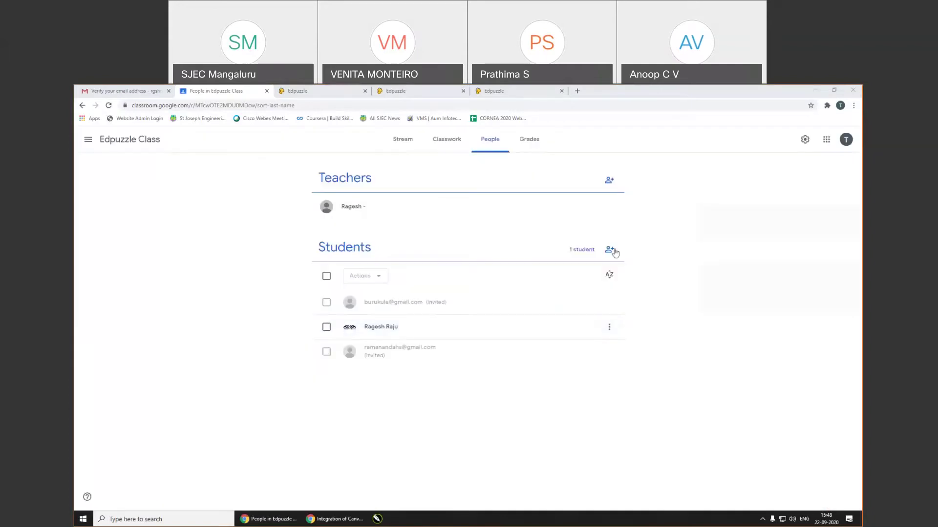
left_click(610, 250)
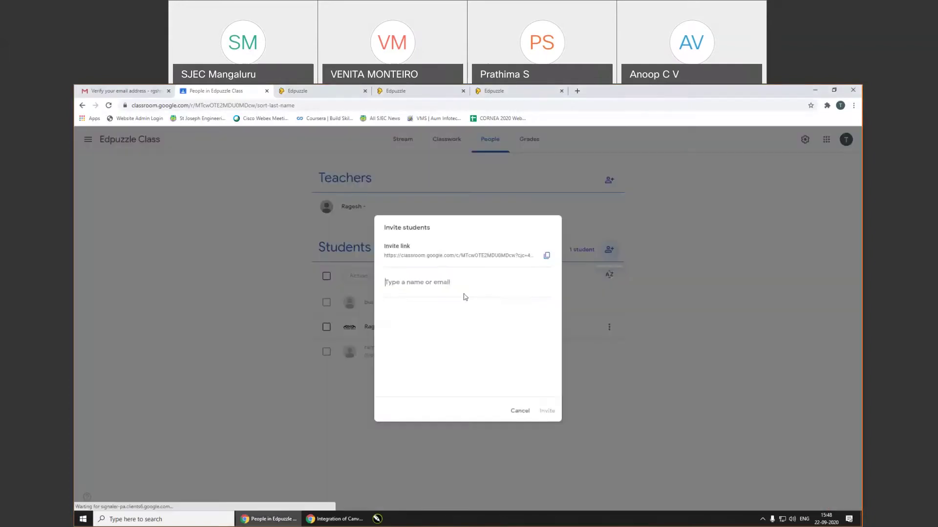
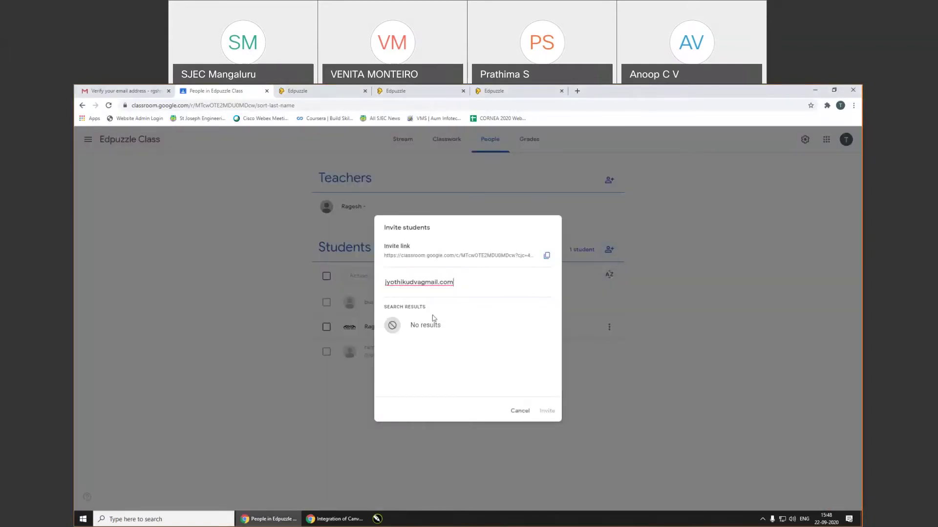
left_click(421, 283)
type("@")
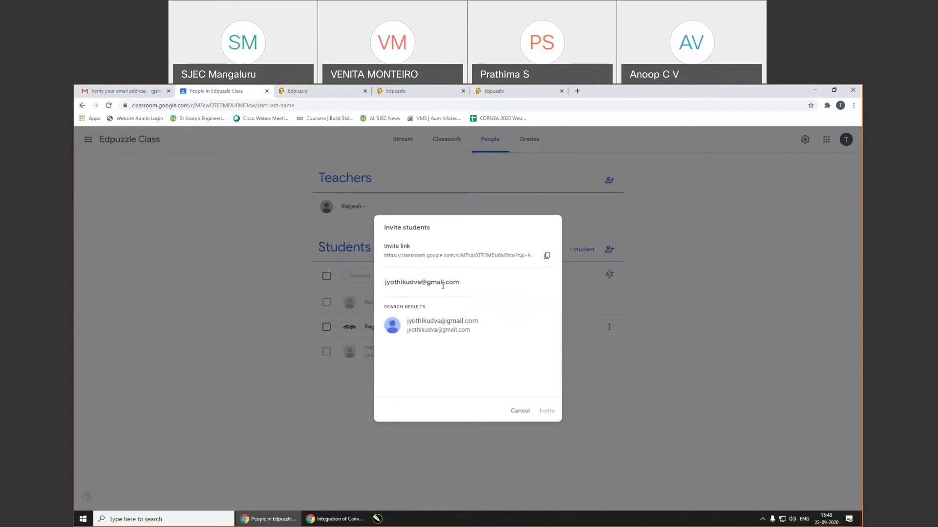
left_click(461, 330)
left_click(547, 411)
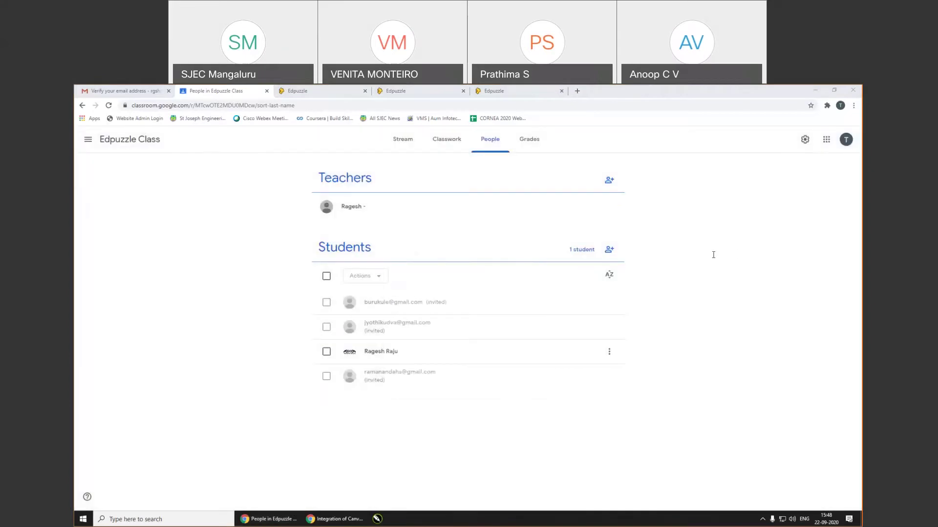
left_click(608, 249)
- Invite the fourth student and reload People until 2 students are enrolled
key("ctrl+v")
left_click(445, 330)
left_click(550, 413)
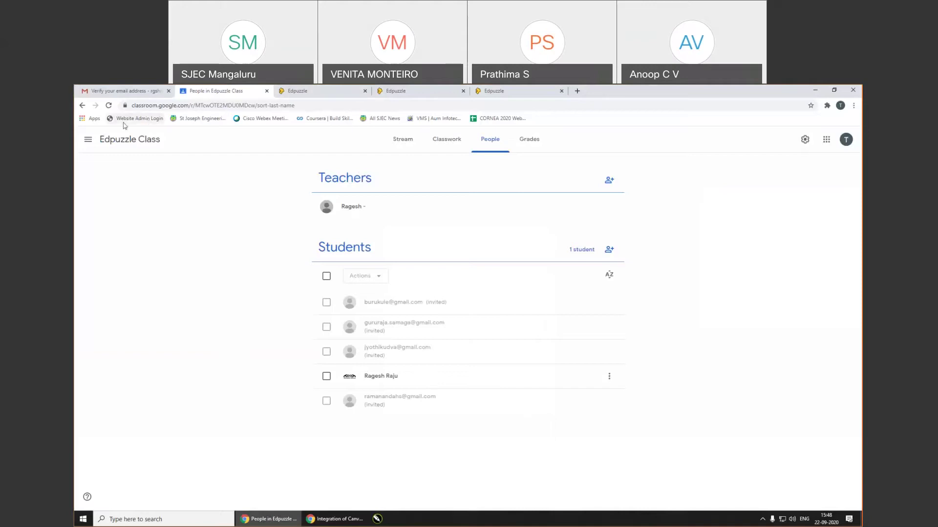
left_click(108, 105)
left_click(110, 107)
left_click(107, 107)
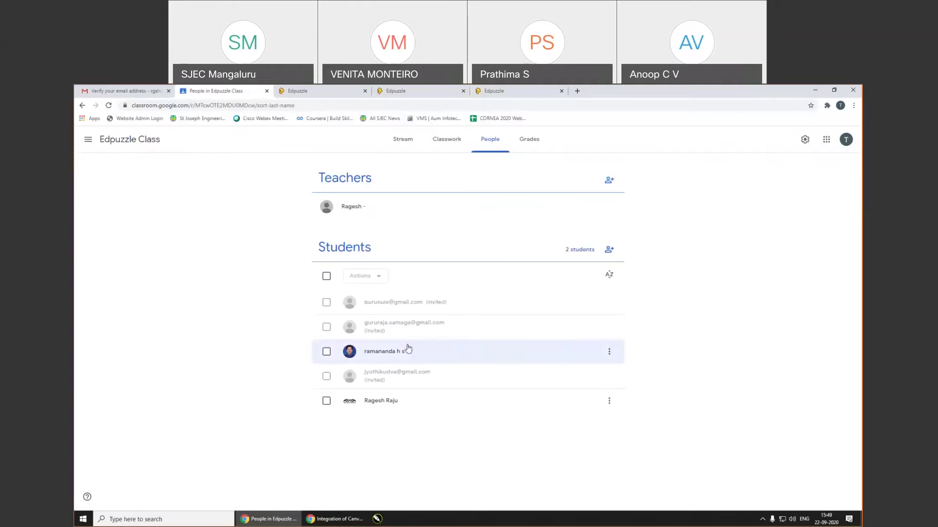
- Open the Edpuzzle class's Students tab, still showing one student
left_click(314, 90)
left_click(254, 213)
left_click(309, 211)
left_click(362, 212)
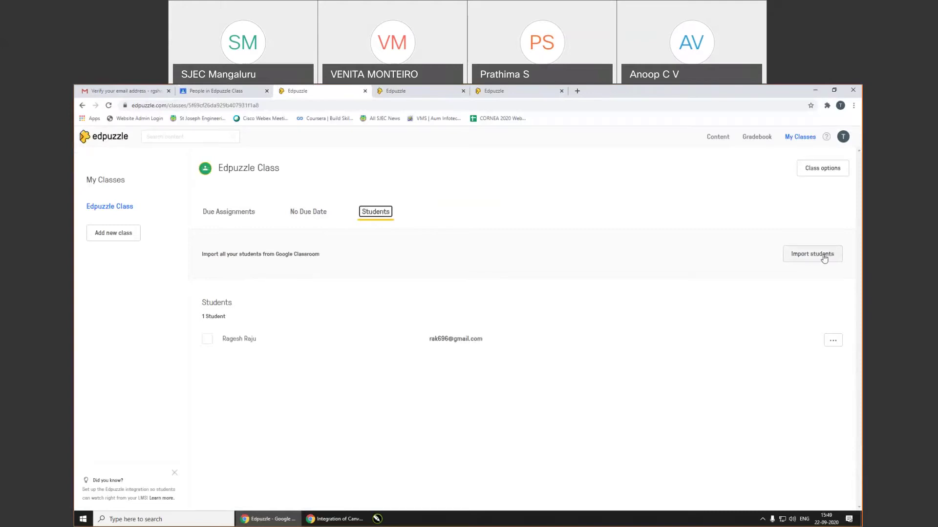
- Import students from Google Classroom until the Edpuzzle Class roster lists 2 students
left_click(824, 258)
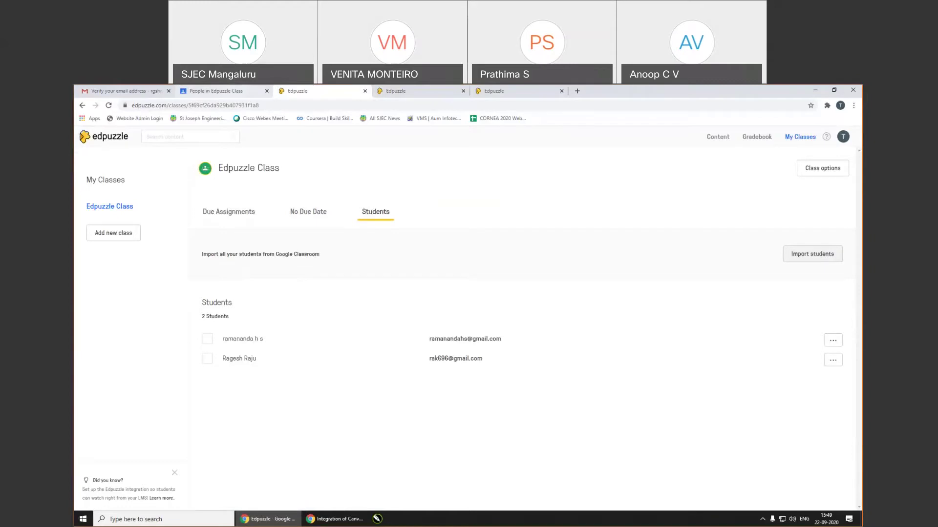
key("ctrl+shift+Tab")
left_click(108, 106)
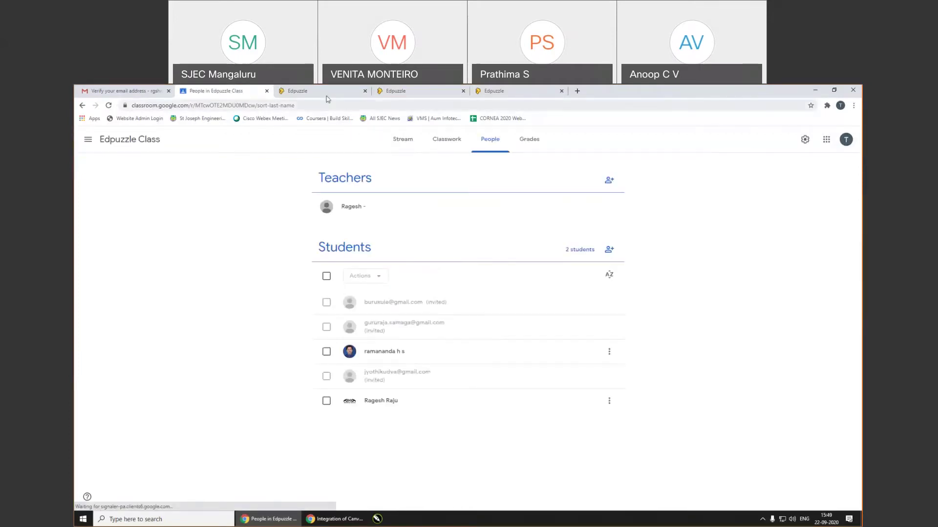
key("ctrl+Tab")
left_click(789, 257)
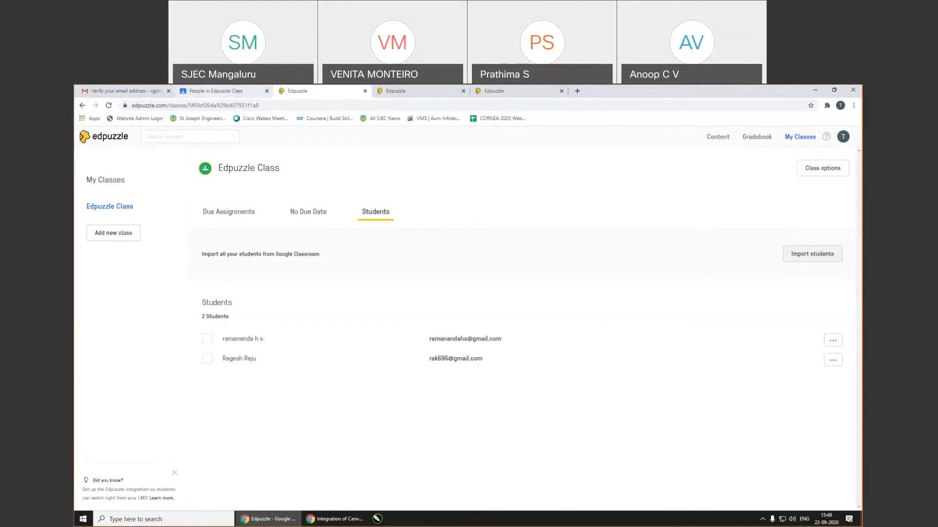
left_click(216, 91)
left_click(297, 90)
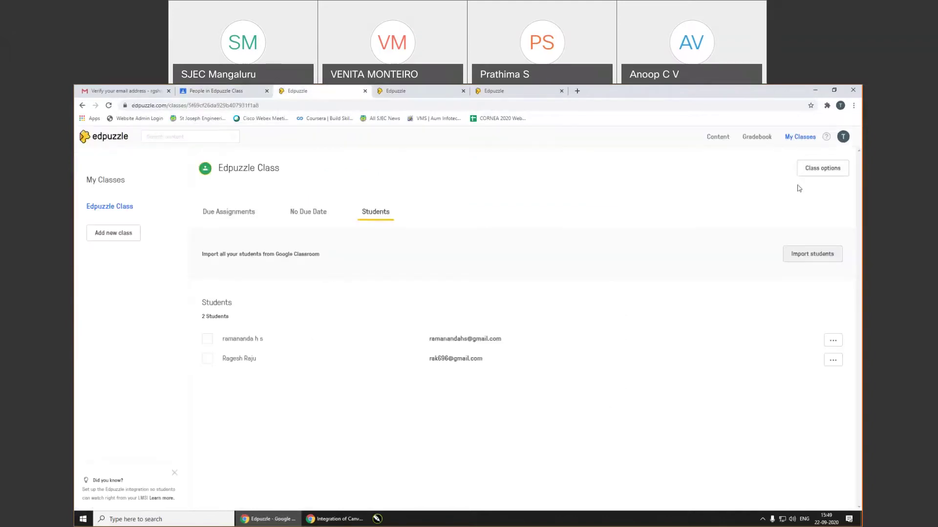
left_click(721, 137)
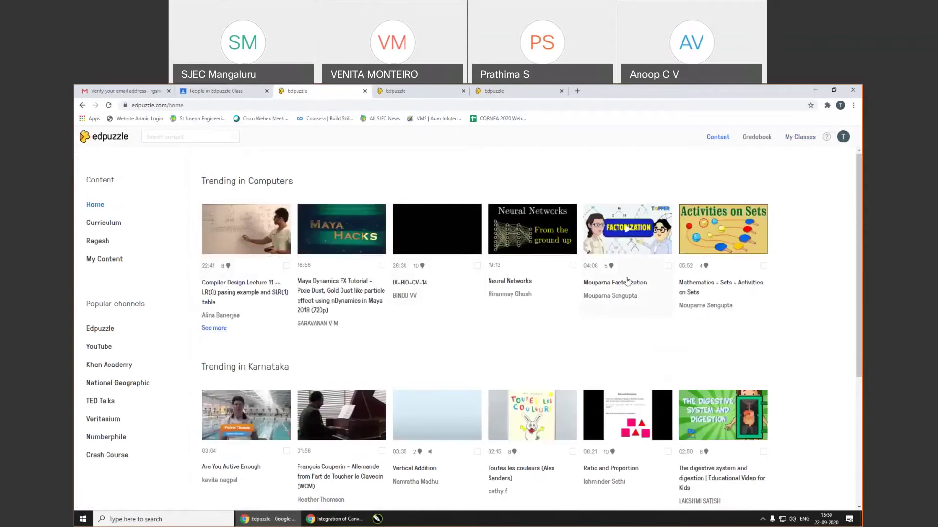
- Browse the trending videos on Edpuzzle's Content home, highlighting the word Computers in the heading
scroll(589, 291, "down", 3)
scroll(439, 264, "up", 3)
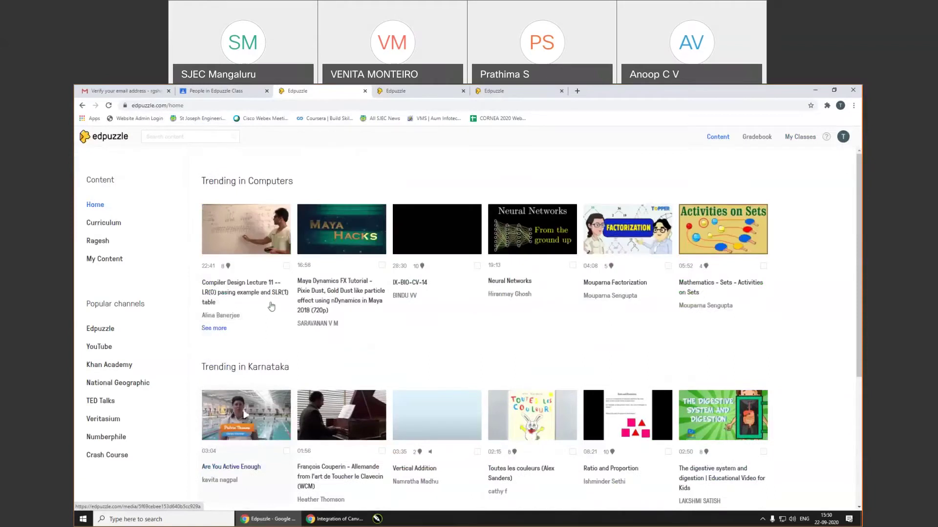
left_click_drag(249, 180, 294, 182)
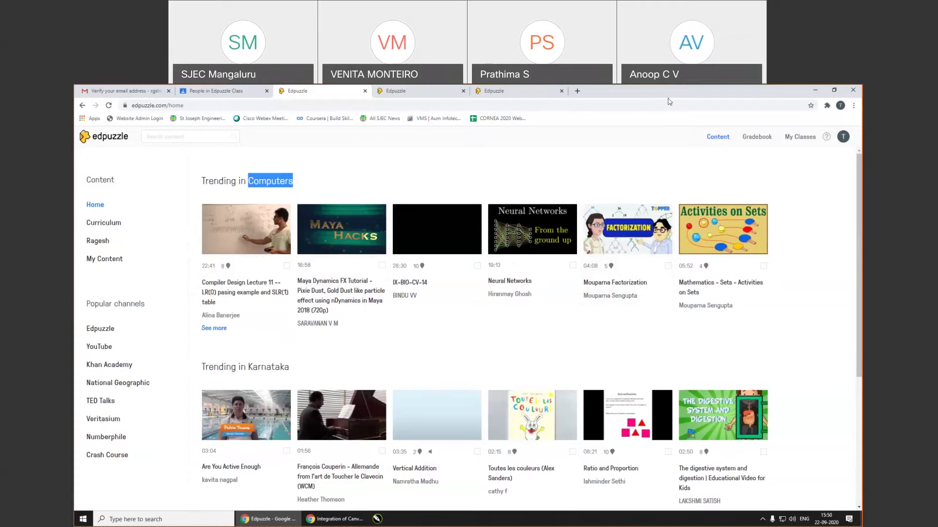
left_click(578, 91)
- Load youtube.com and search for 'how to make a paper boat'
type("youtube.com")
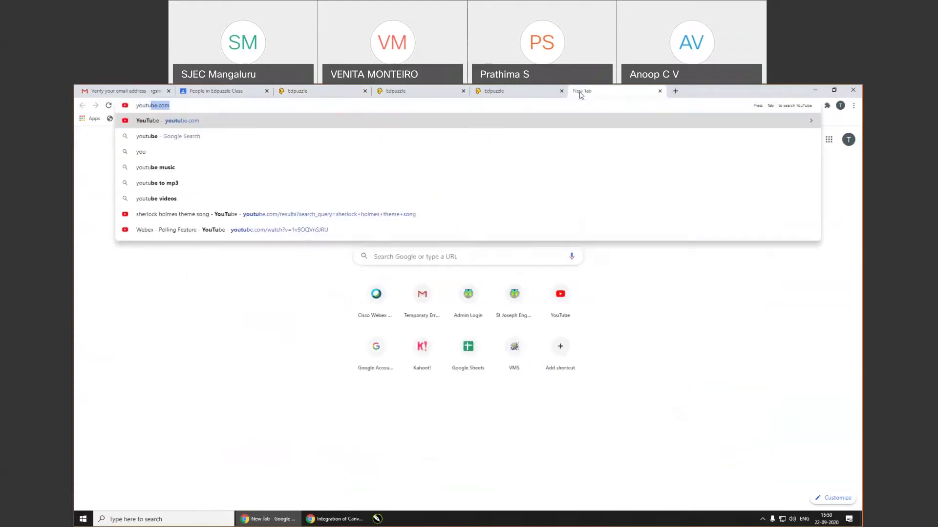
key("Return")
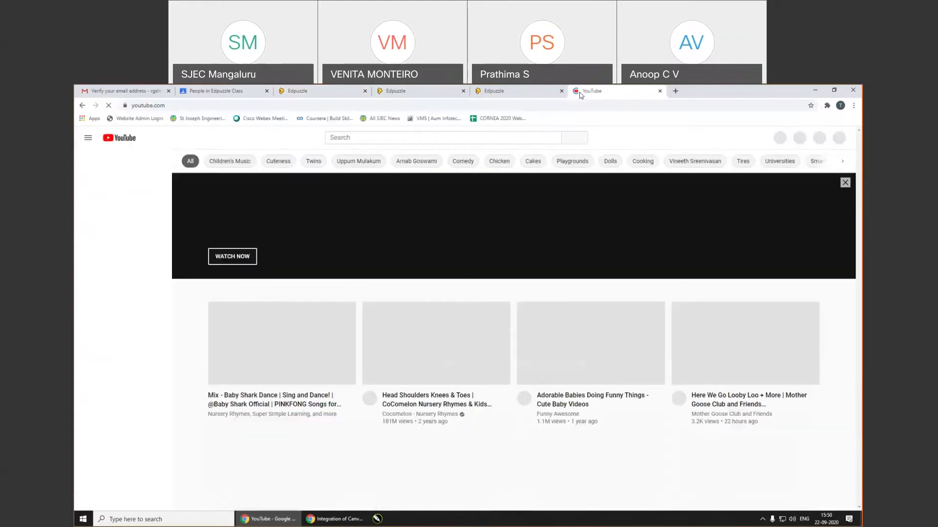
left_click(348, 139)
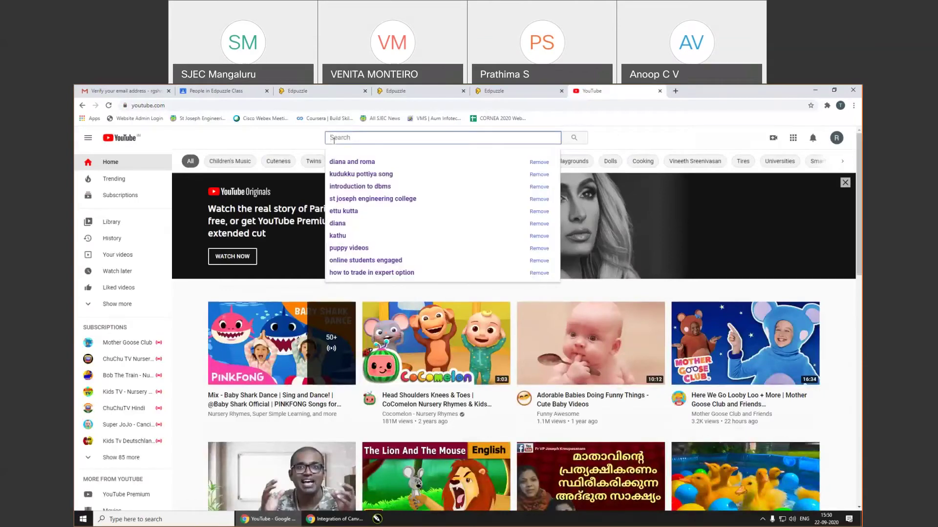
type("how t")
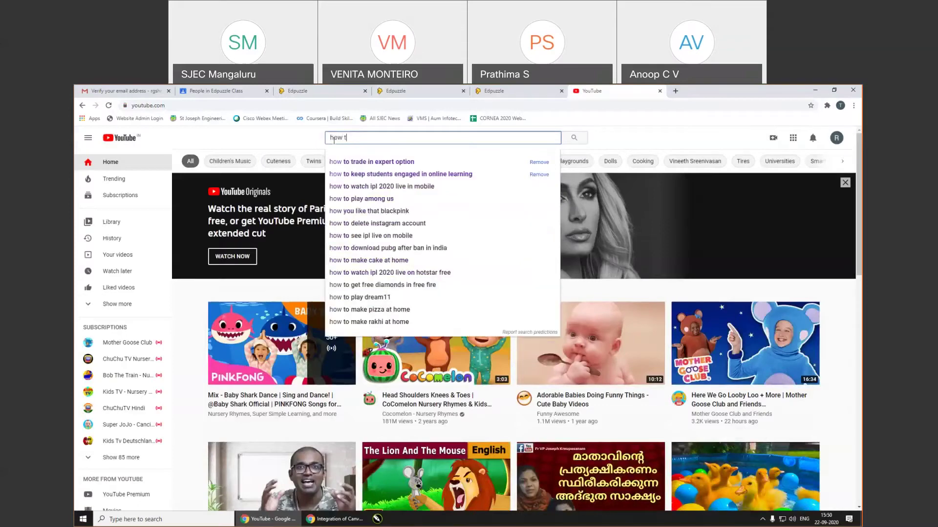
type("o make a paper boat")
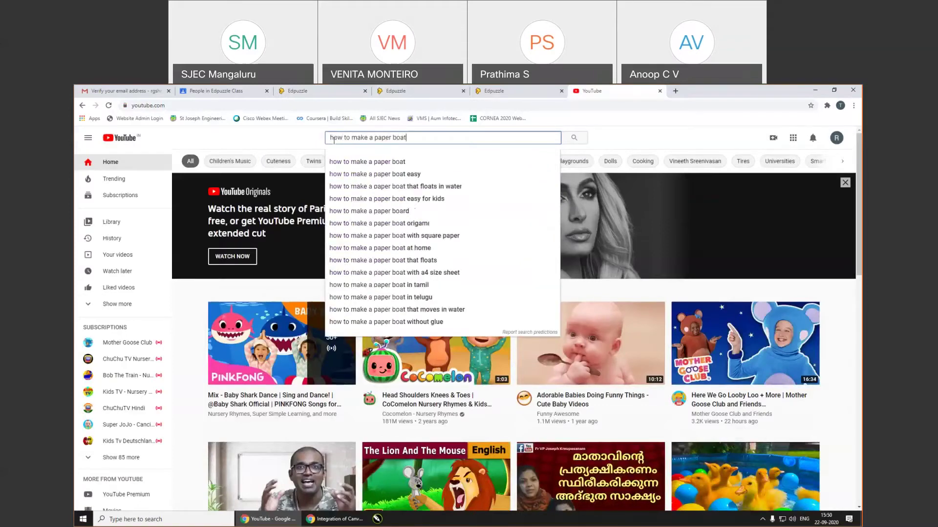
key("Return")
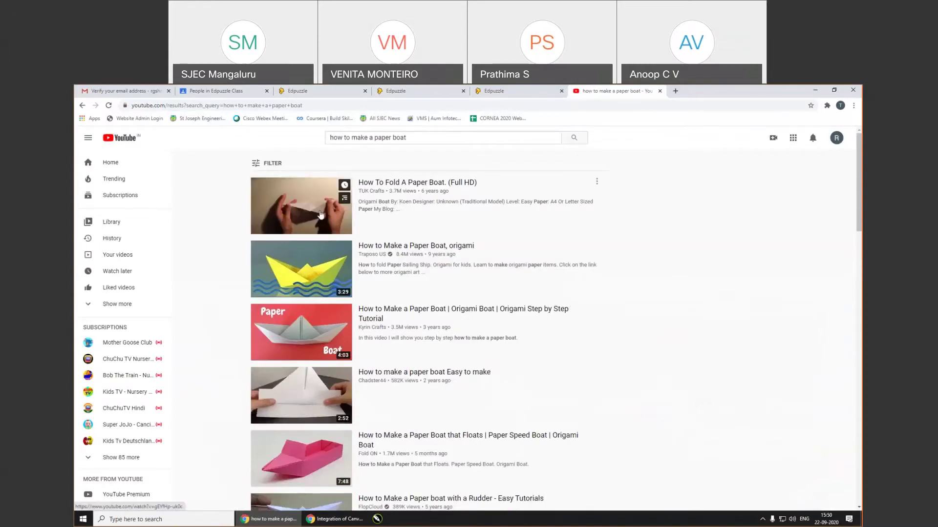
- Play 'How To Fold A Paper Boat', skip the ad, and select its URL
left_click(294, 213)
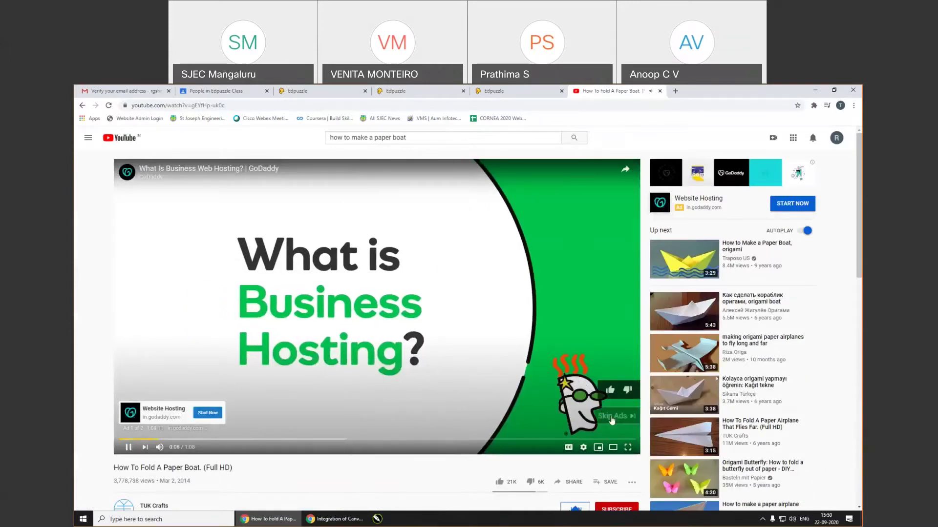
left_click(613, 417)
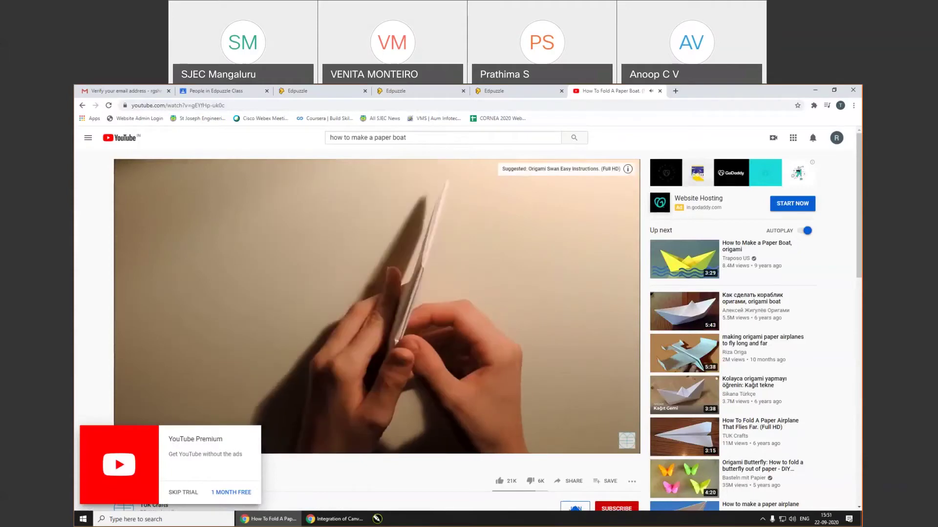
left_click(214, 108)
key("ctrl+c")
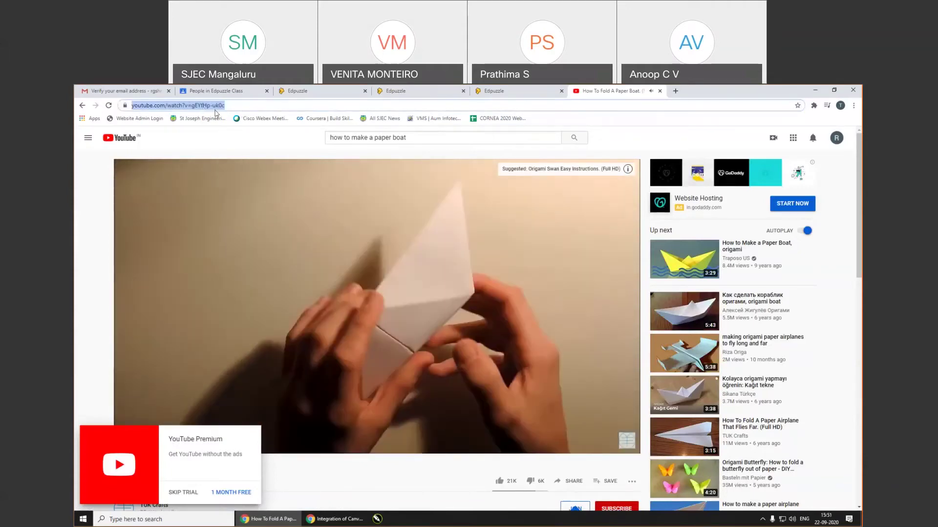
left_click(336, 93)
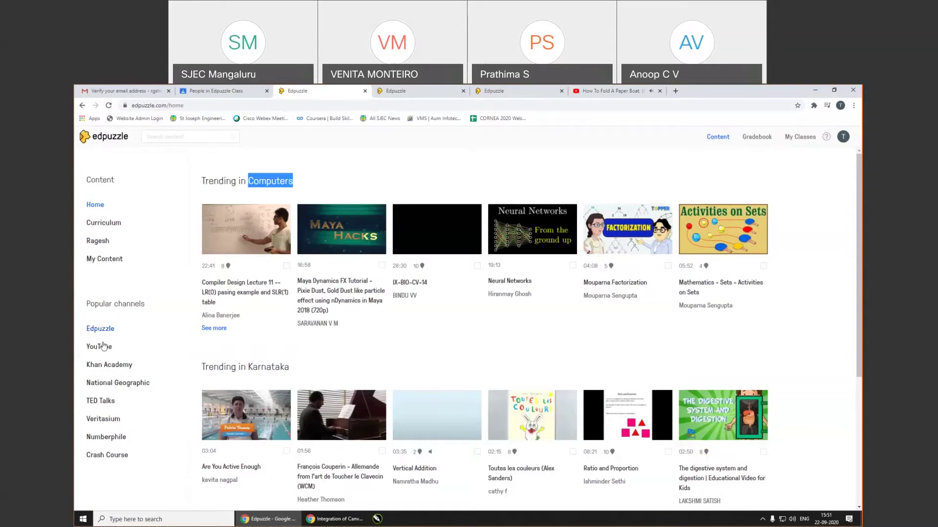
- Paste the paper boat link into Edpuzzle's YouTube search and load it
left_click(101, 346)
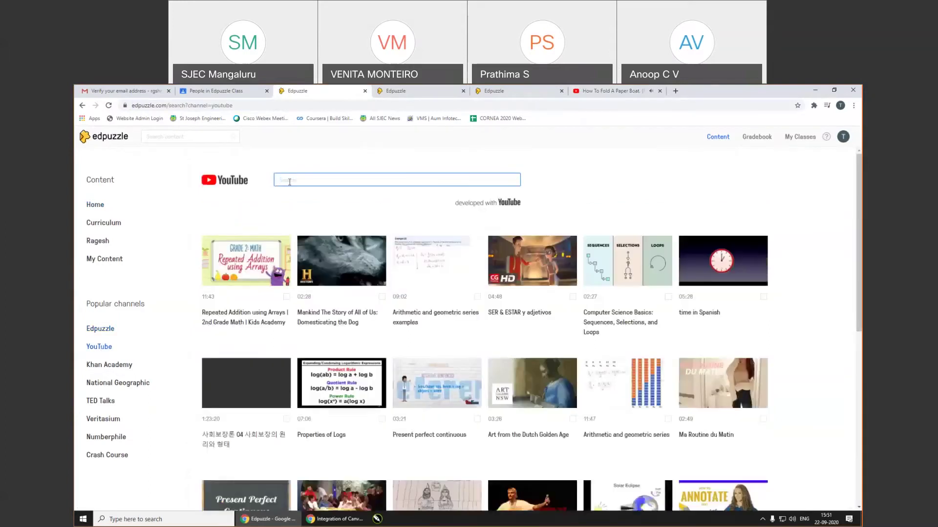
key("ctrl+v")
key("Return")
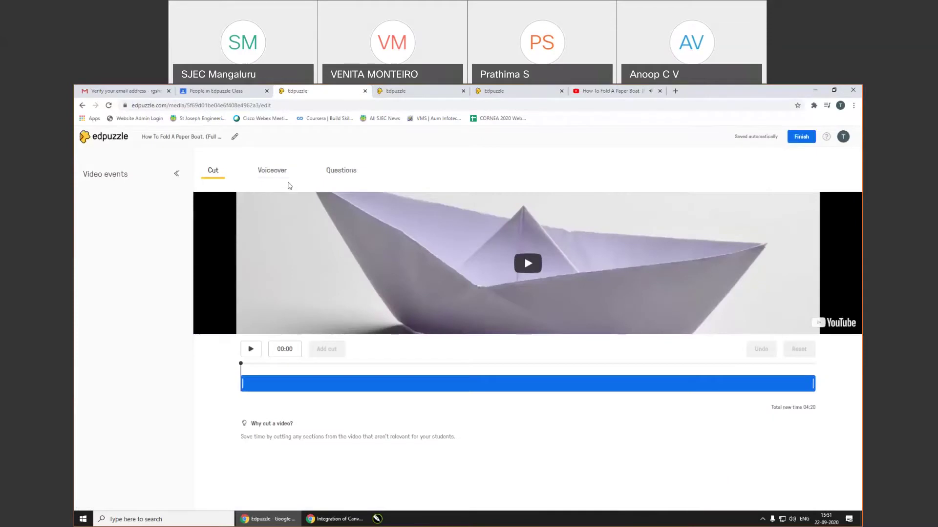
left_click(102, 138)
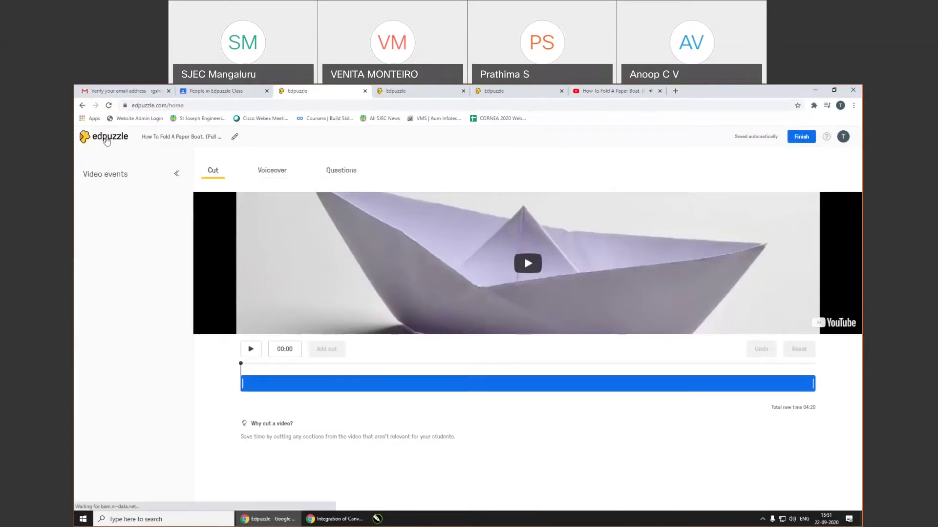
- Copy the paper boat video's URL again and paste it into Edpuzzle's YouTube search
left_click(611, 91)
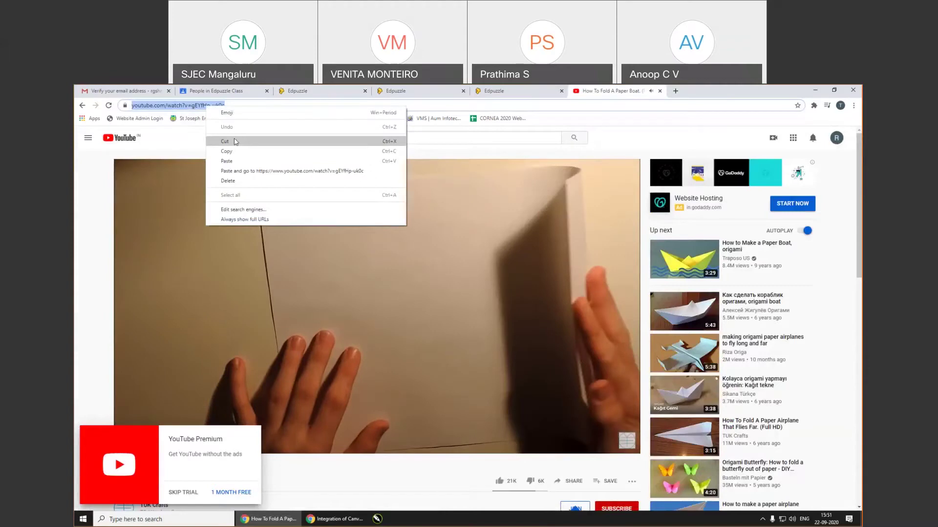
left_click(236, 151)
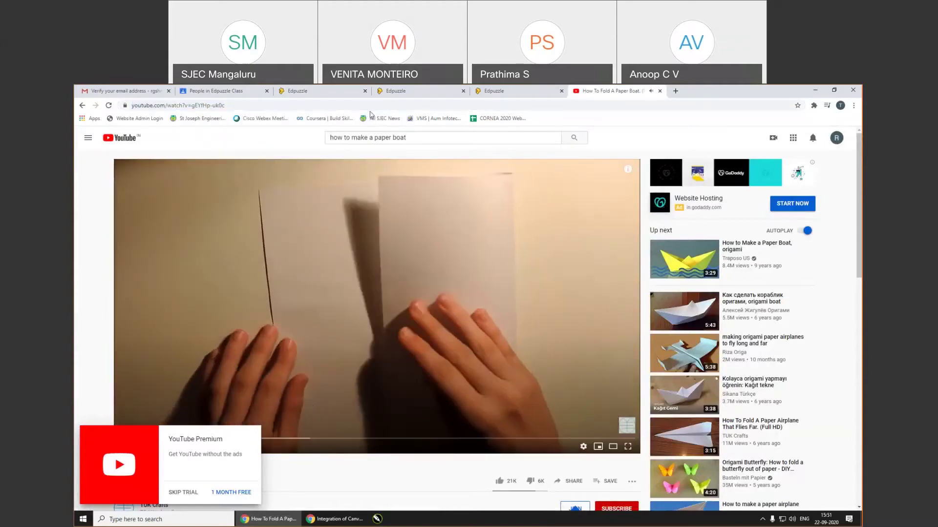
left_click(303, 91)
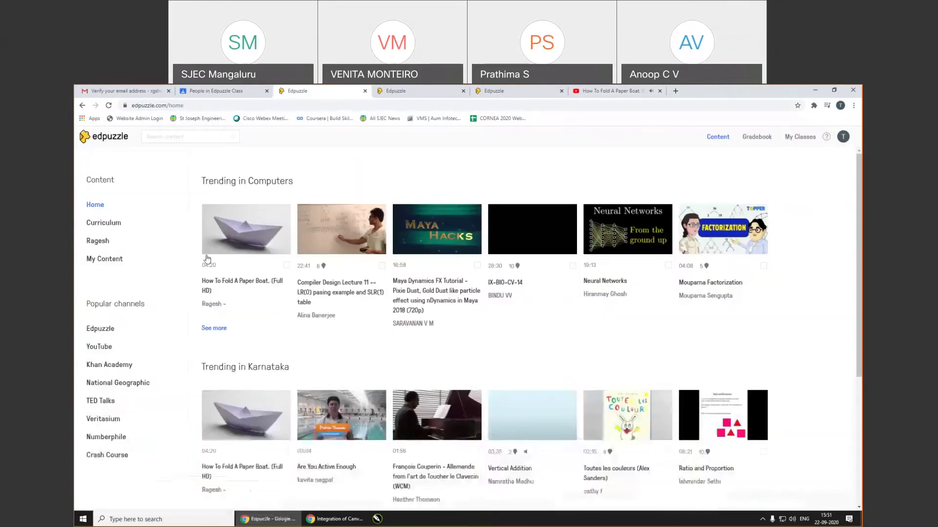
left_click(98, 347)
right_click(285, 182)
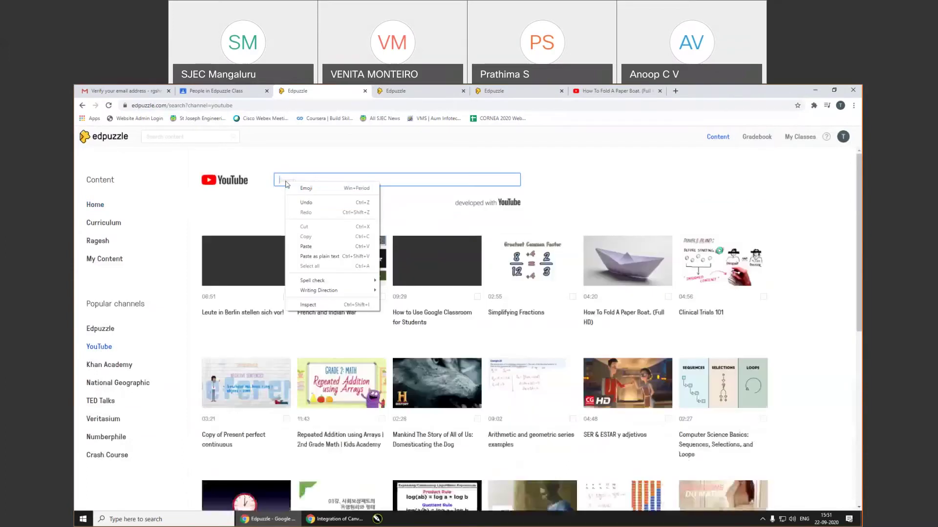
left_click(311, 247)
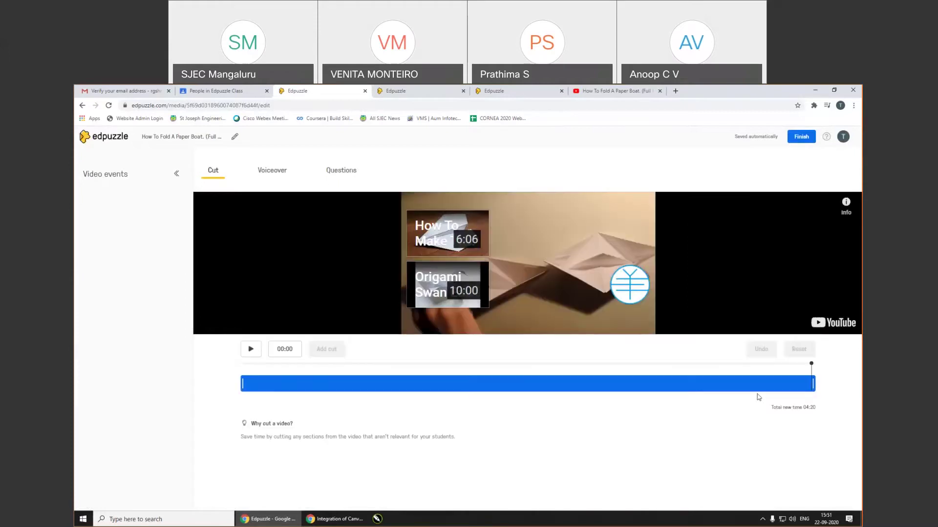
- Trim the paper-boat video to run from 00:00 to 01:15, cutting everything after
left_click_drag(242, 384, 297, 383)
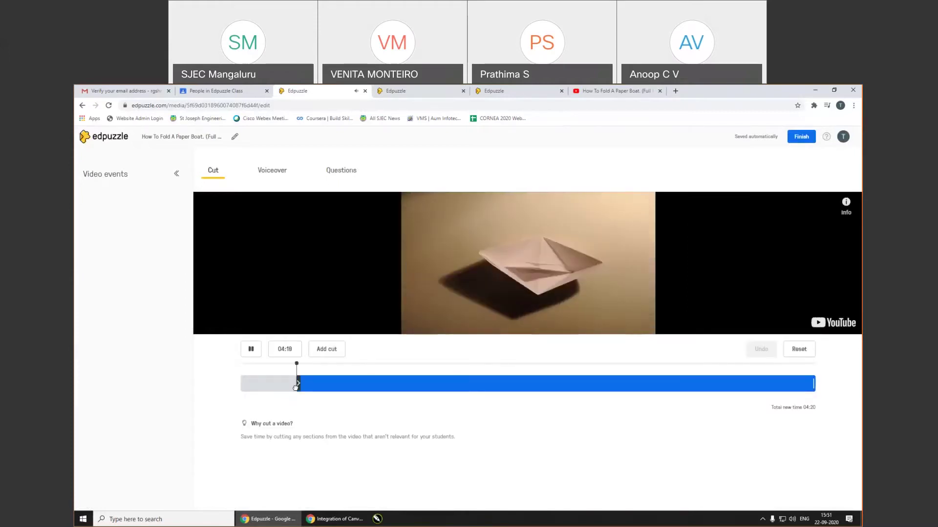
left_click_drag(813, 384, 499, 394)
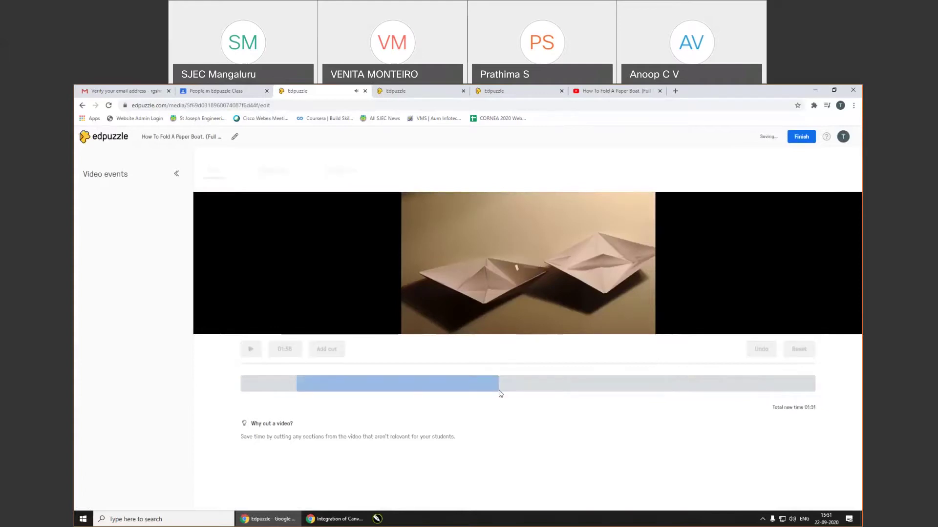
left_click_drag(299, 382, 242, 383)
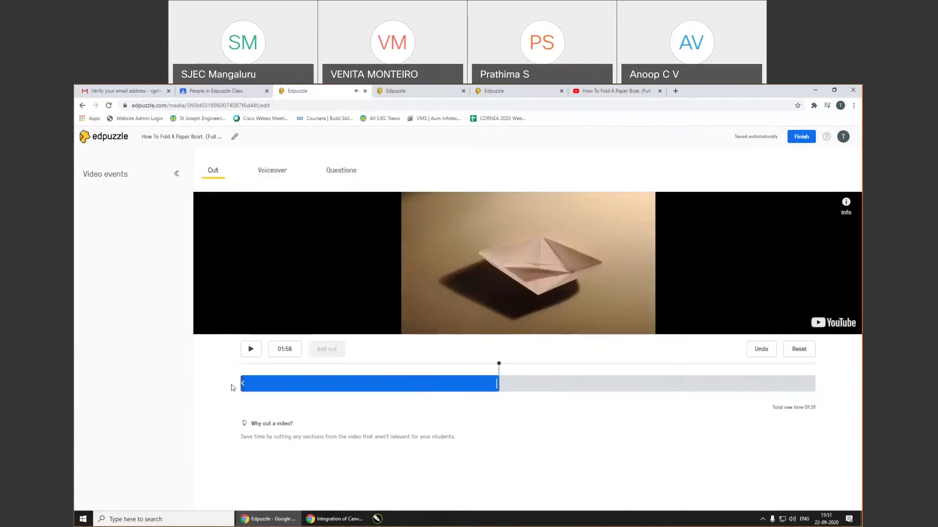
left_click_drag(497, 382, 408, 386)
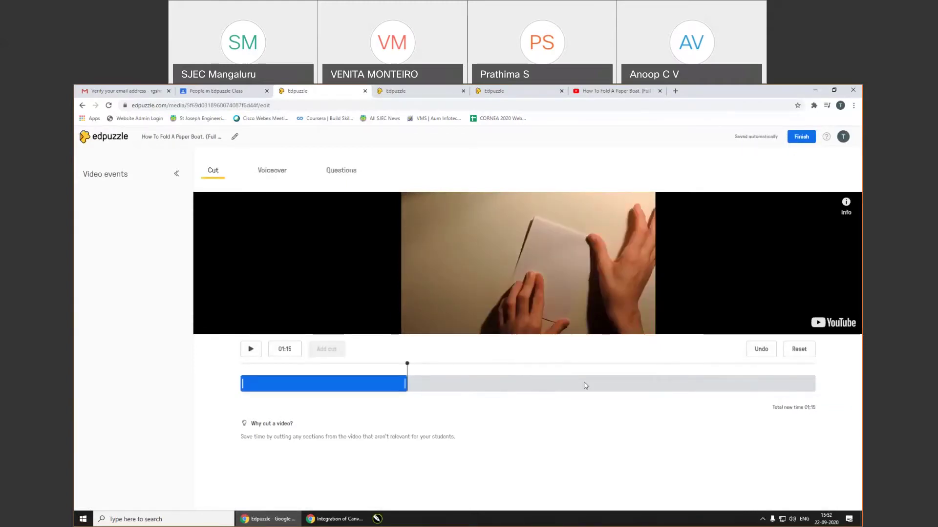
- Try Voiceover (blocked for YouTube), preview the trimmed clip in Cut, then show question options
left_click(270, 175)
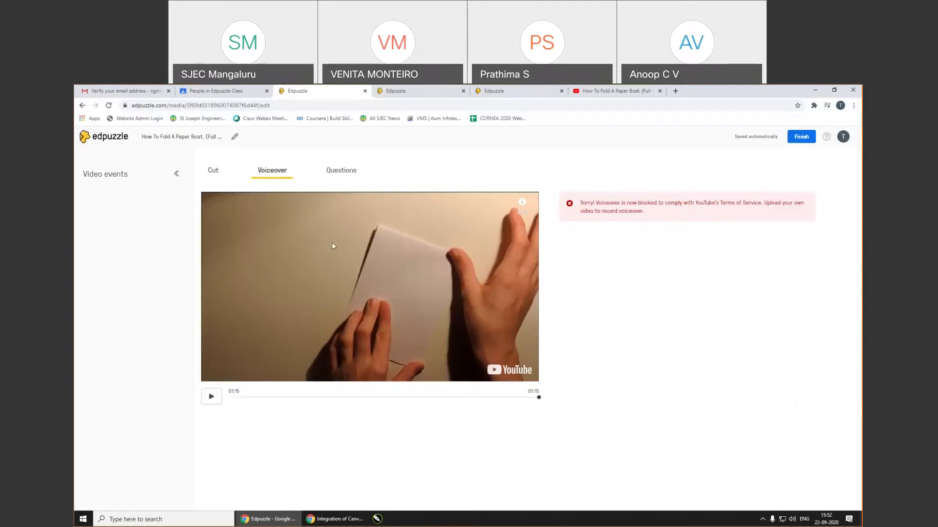
left_click(213, 171)
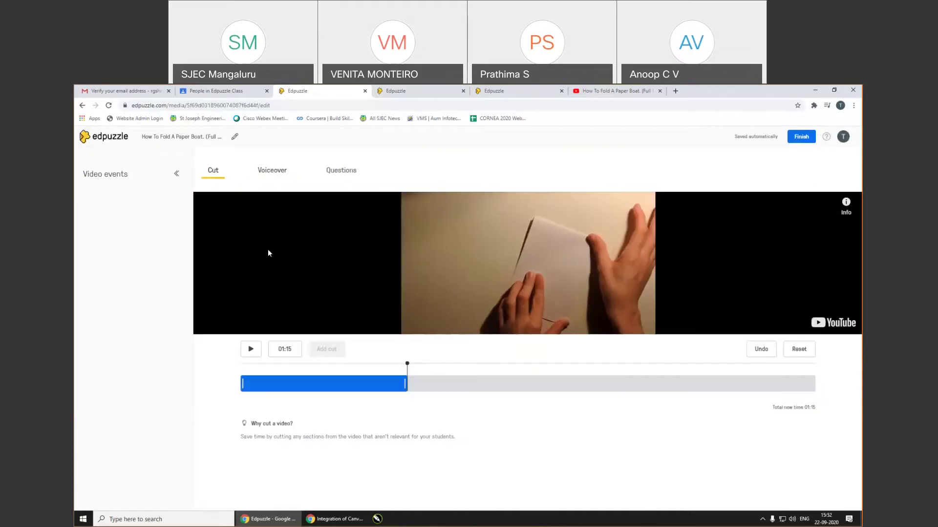
left_click(251, 349)
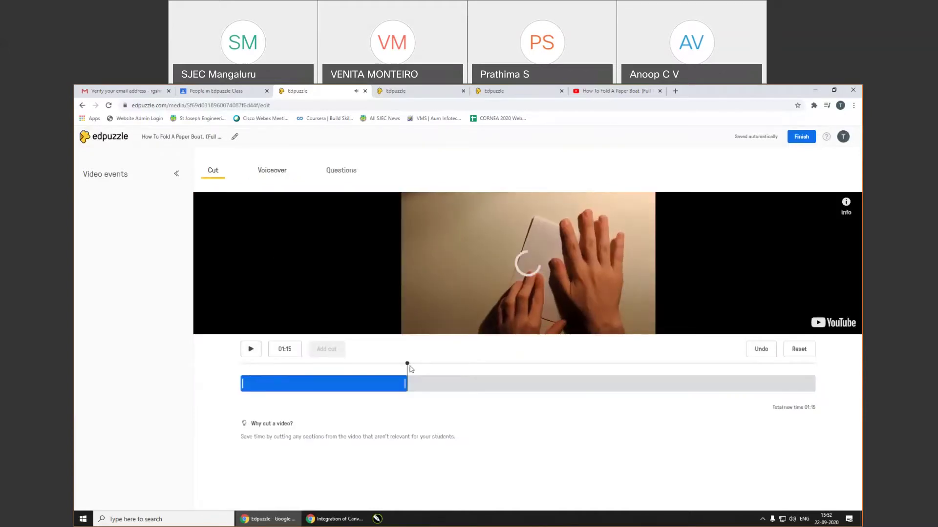
left_click(251, 349)
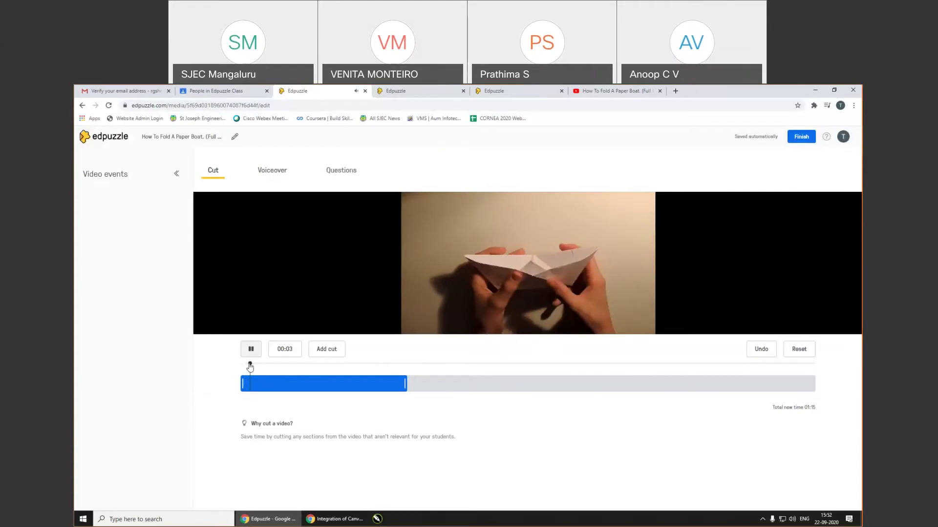
left_click(265, 364)
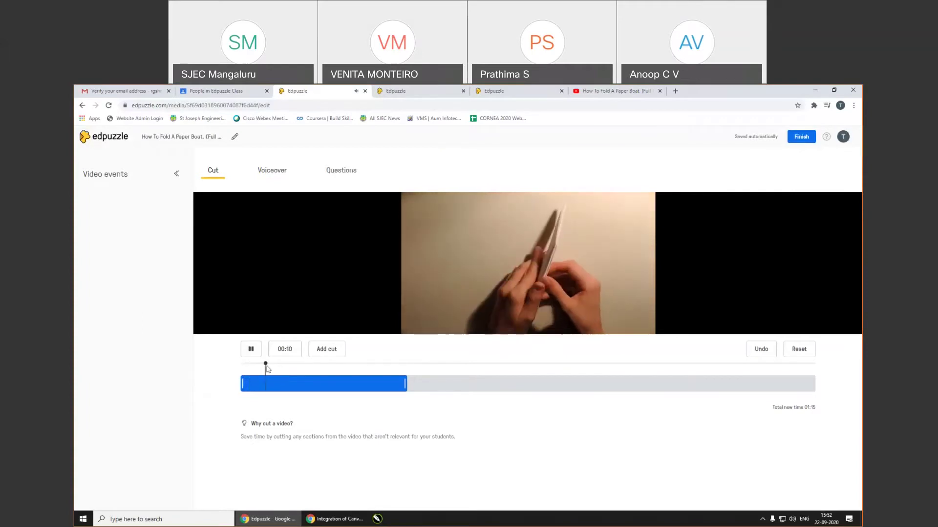
left_click_drag(272, 367, 315, 364)
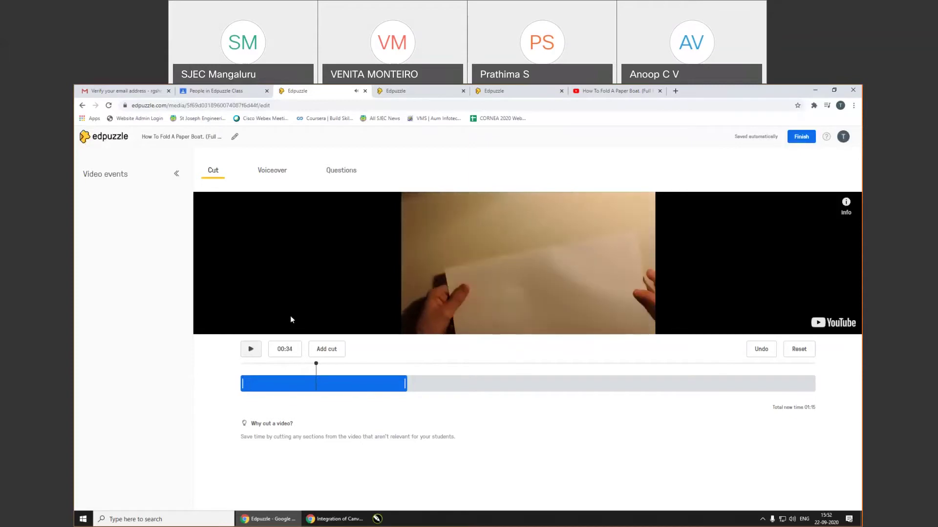
left_click(280, 172)
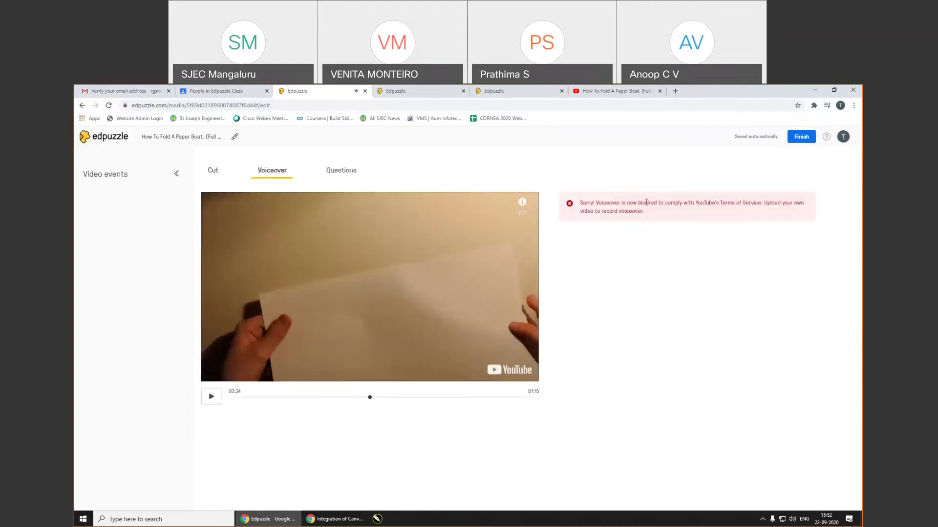
left_click(342, 175)
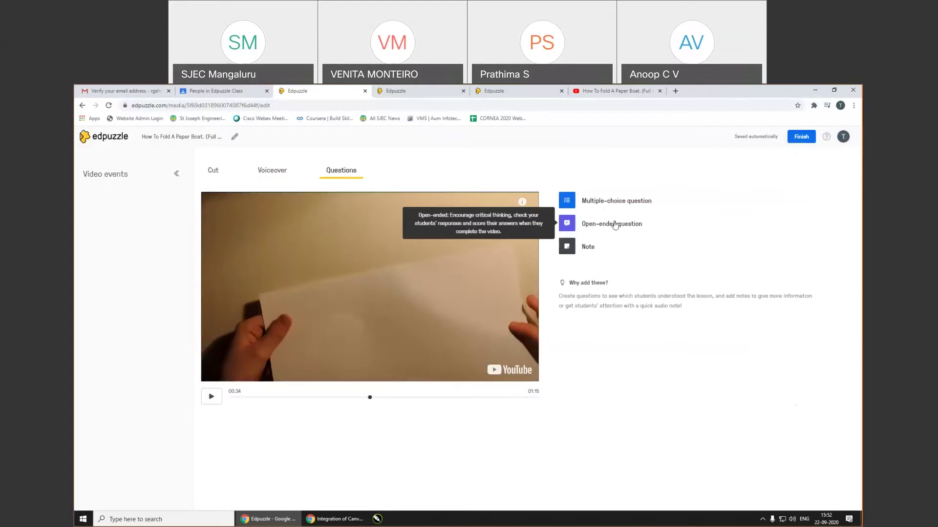
- Replay the video preview from 00:00
left_click(216, 403)
left_click(233, 389)
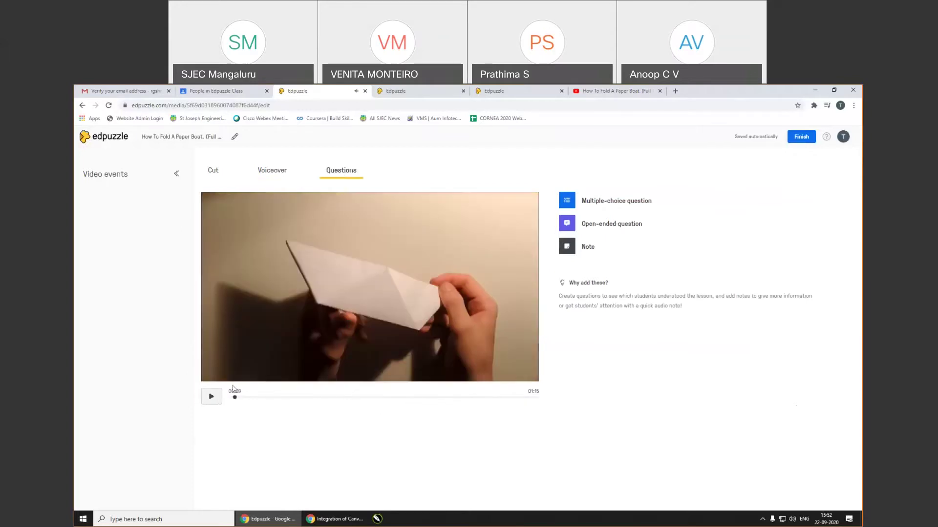
left_click(231, 396)
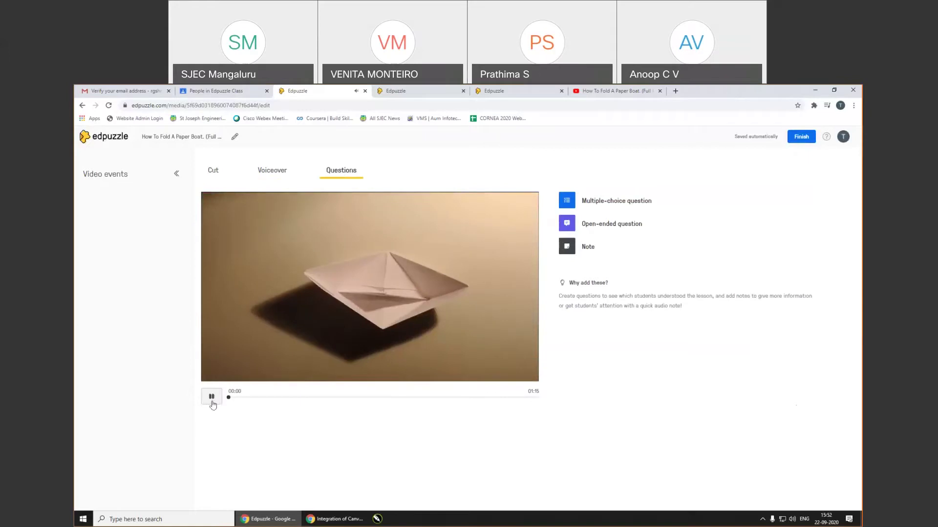
left_click(212, 402)
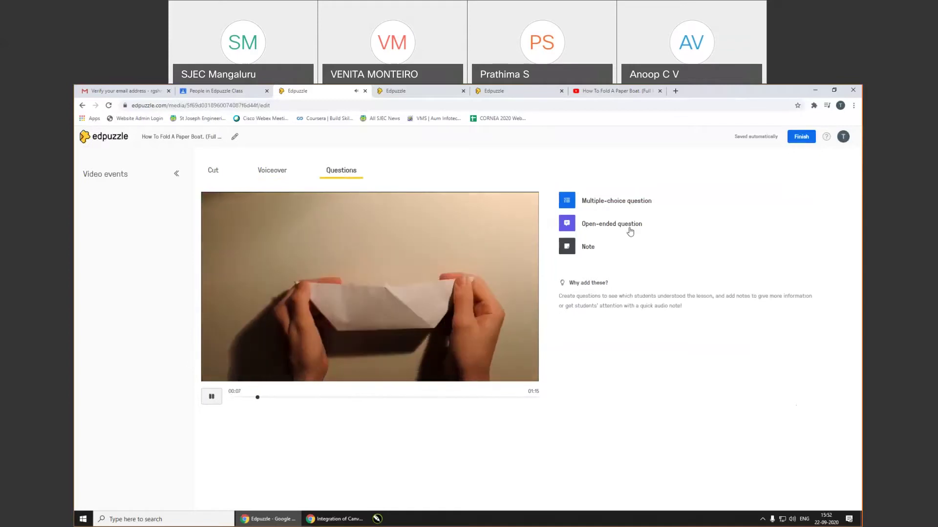
- Add multiple-choice question 'What are we making?' with answers Paper Boat and Plane, plus a third choice
left_click(618, 202)
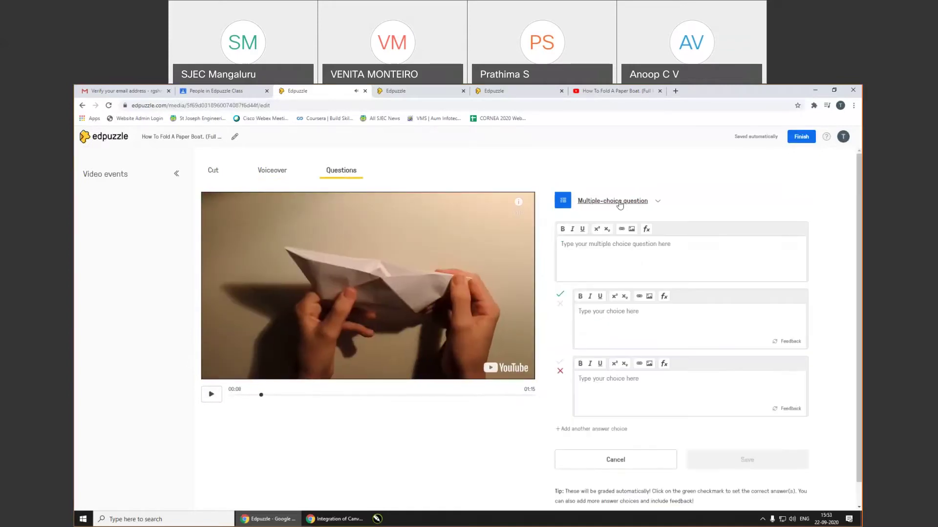
left_click(634, 248)
type("Whqat")
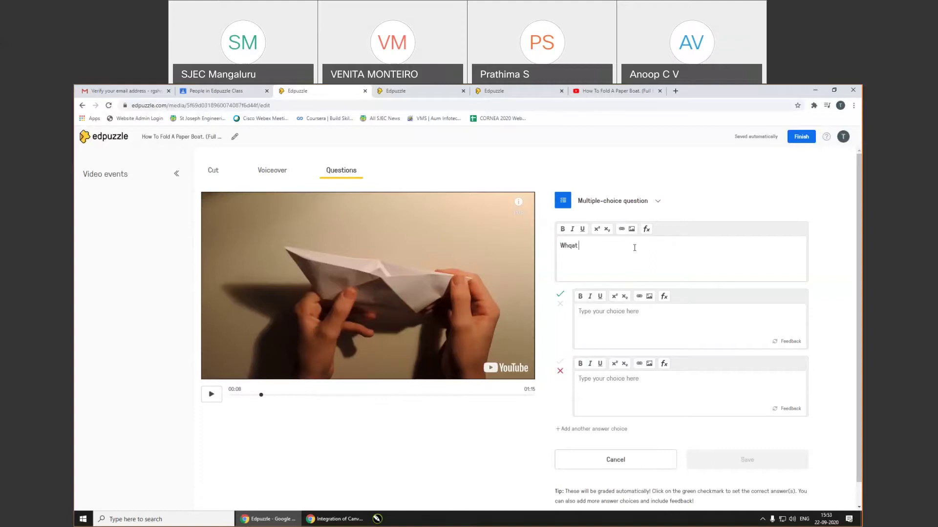
key("BackSpace")
type("t are we making?")
left_click(627, 311)
type("Paper Boat")
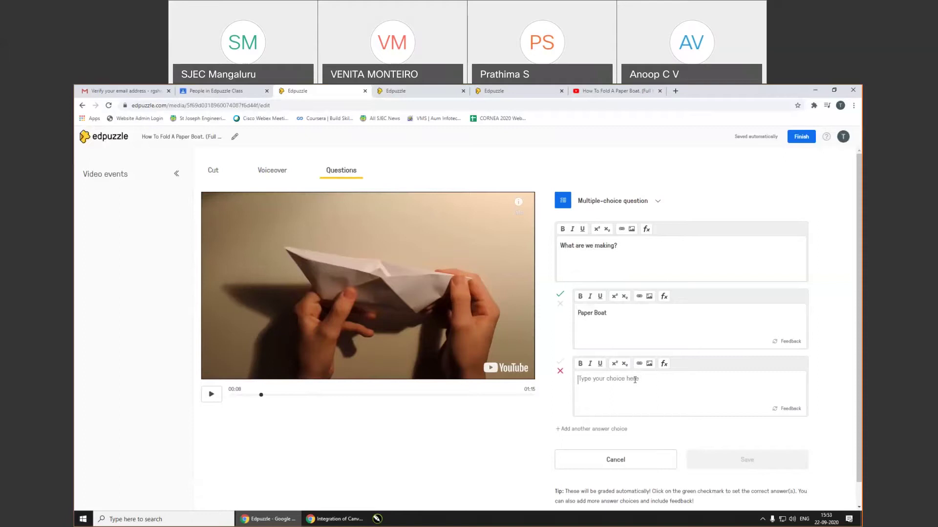
type("Plane")
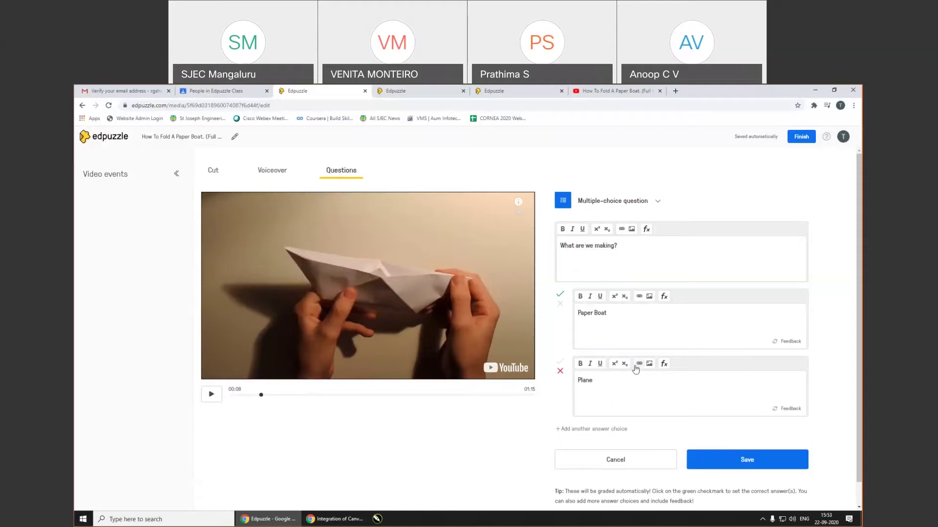
left_click(617, 430)
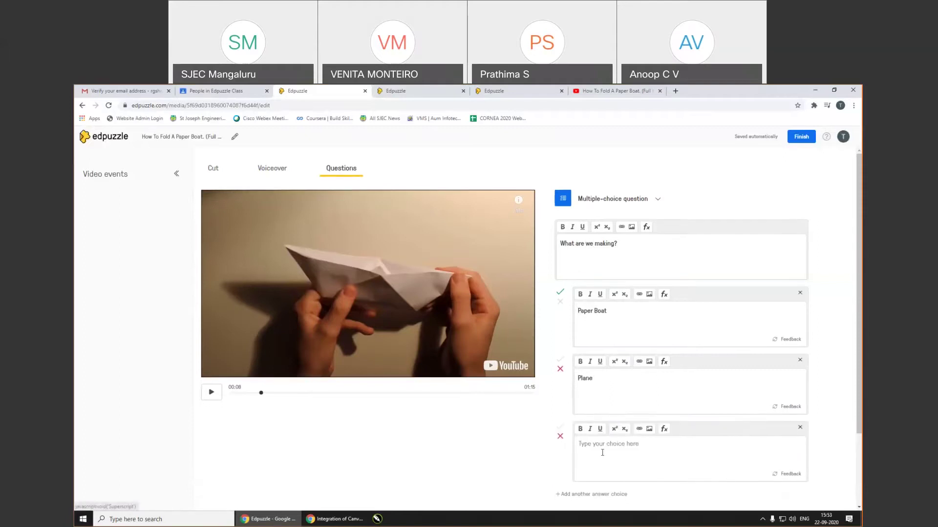
scroll(579, 351, "down", 2)
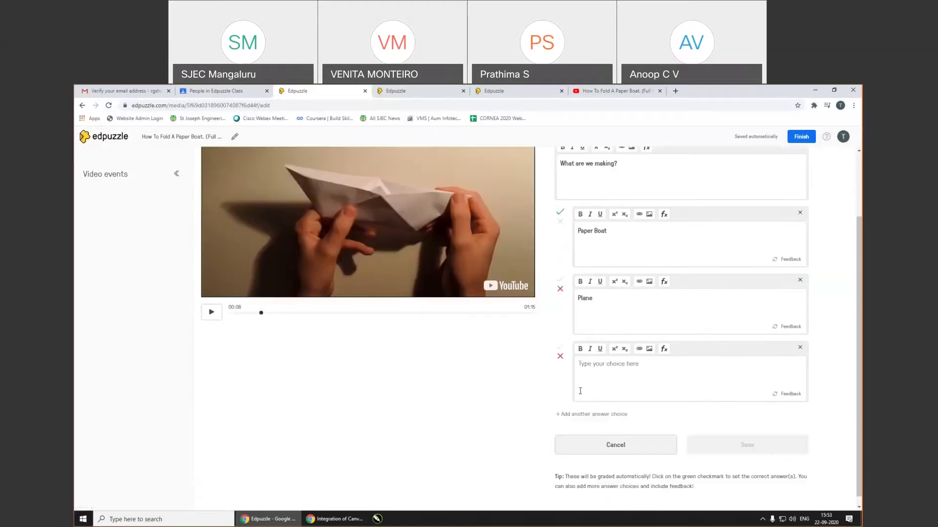
- Keep Paper Boat as the only correct answer and remove the empty third choice
left_click(564, 284)
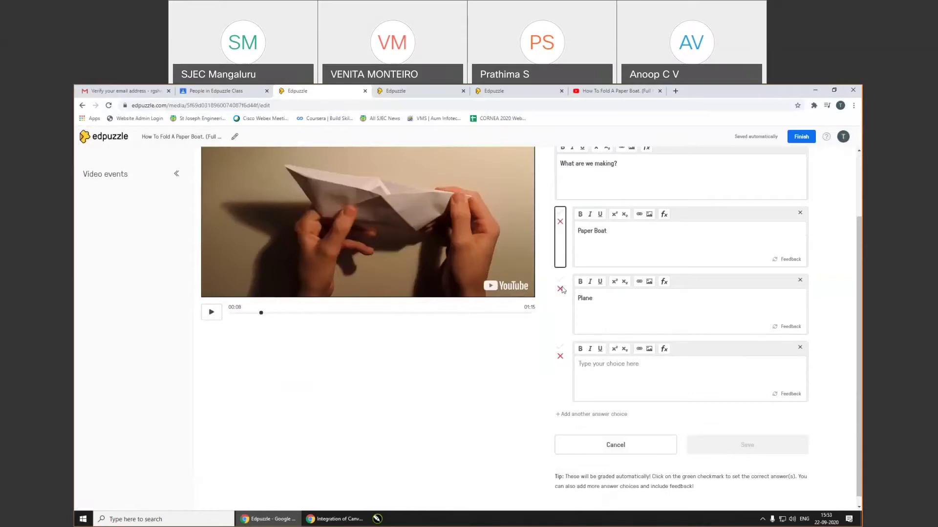
left_click(561, 290)
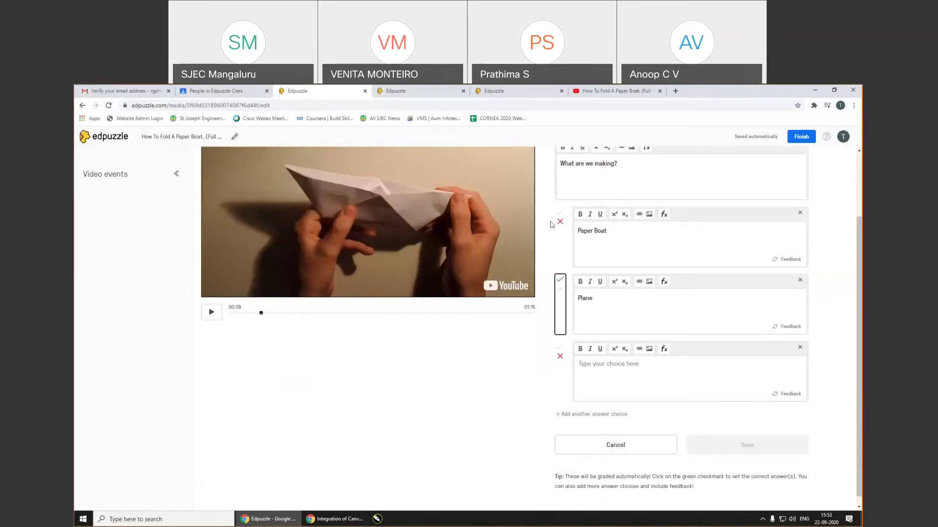
left_click(561, 291)
left_click(801, 349)
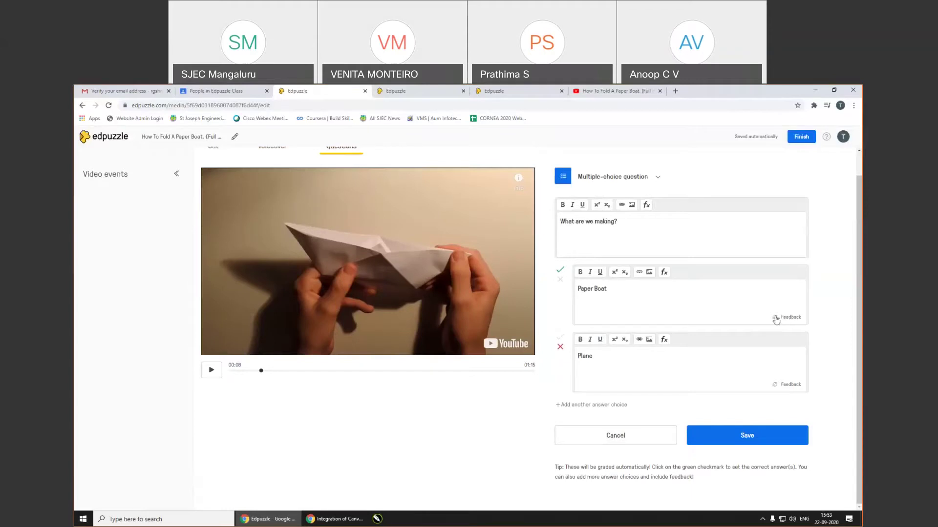
- Toggle the Paper Boat feedback field and test bold and italic on it, leaving it plain
left_click(777, 319)
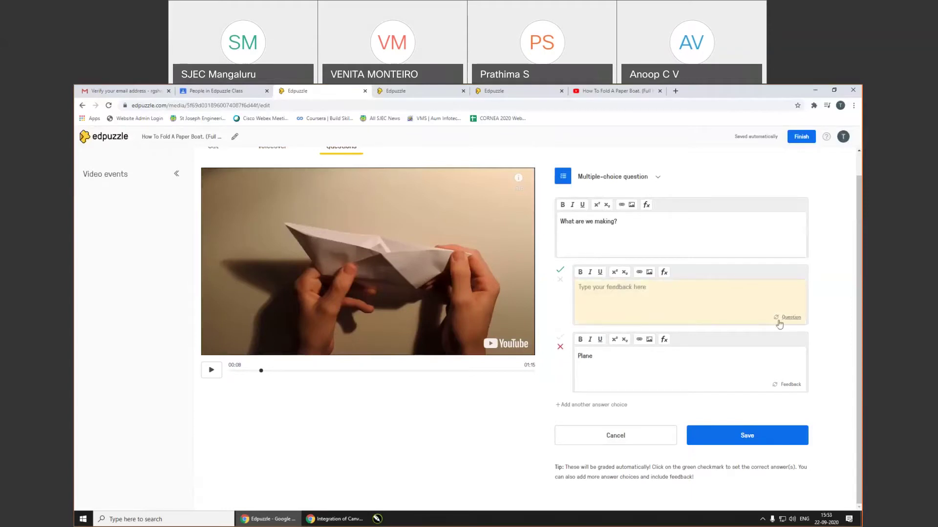
left_click(786, 319)
left_click(786, 318)
left_click(787, 318)
left_click(786, 319)
left_click(787, 318)
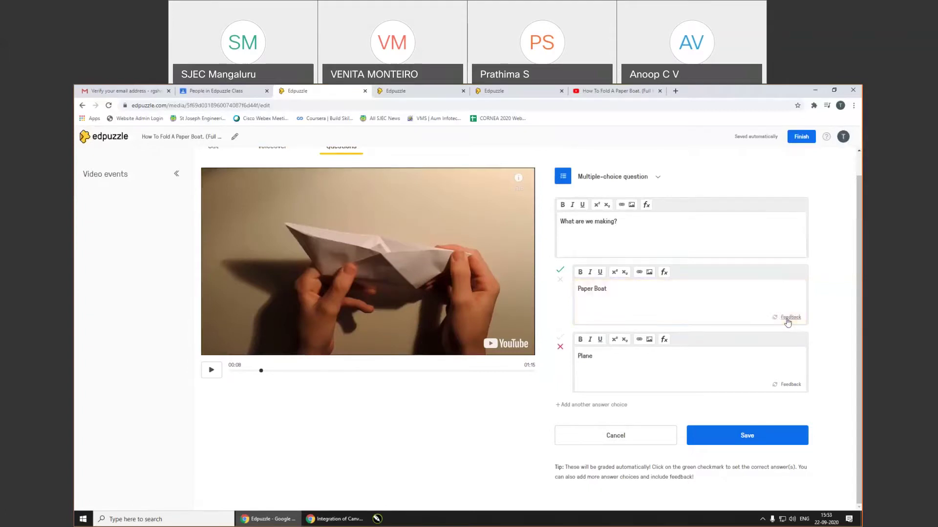
left_click_drag(607, 288, 575, 286)
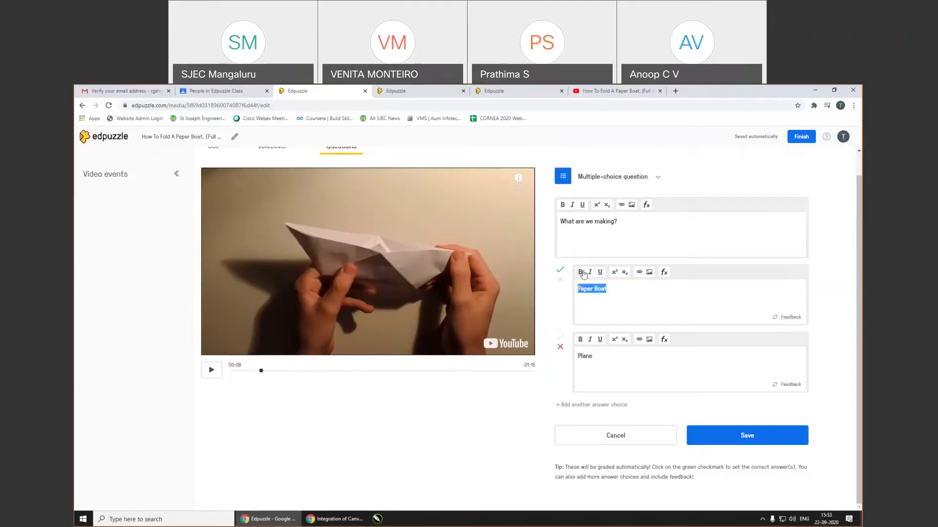
left_click(580, 272)
left_click(590, 272)
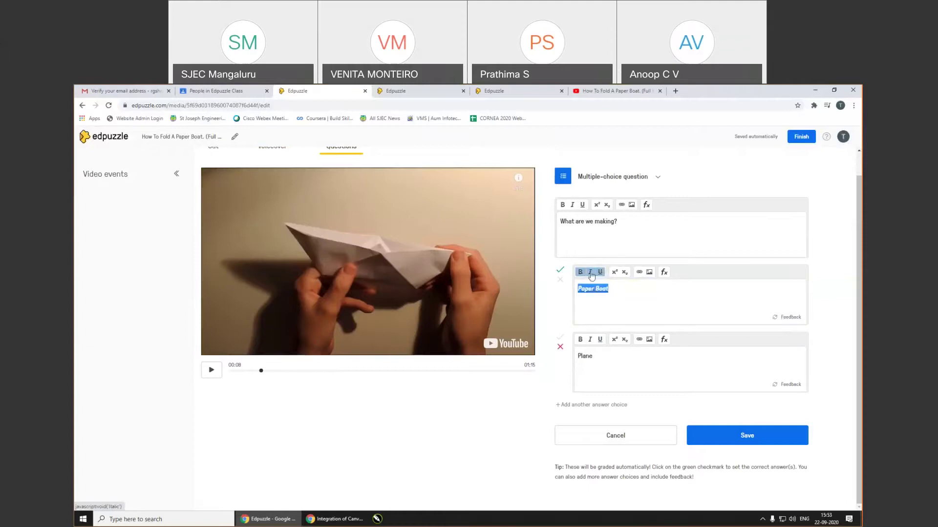
left_click(590, 272)
left_click(580, 272)
left_click(657, 290)
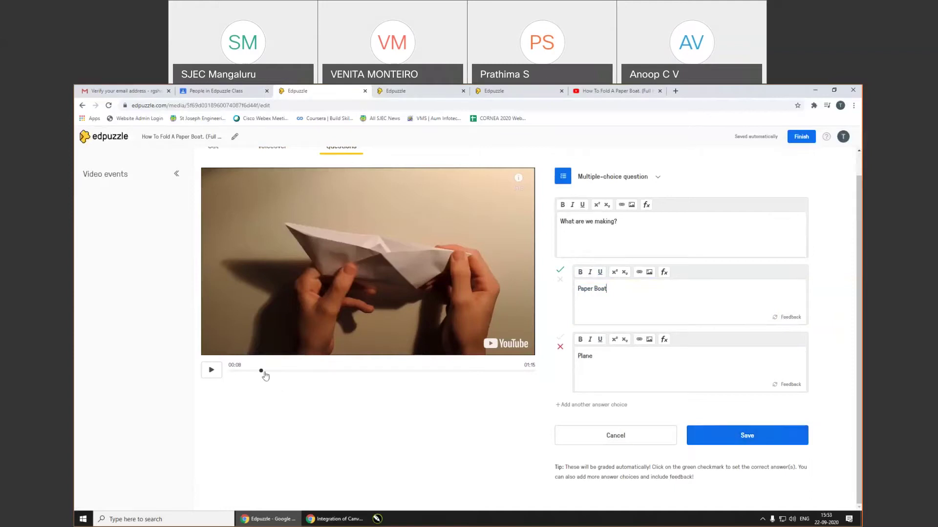
- Move the question to 00:10, save it, and play on past its marker
left_click_drag(261, 372, 271, 372)
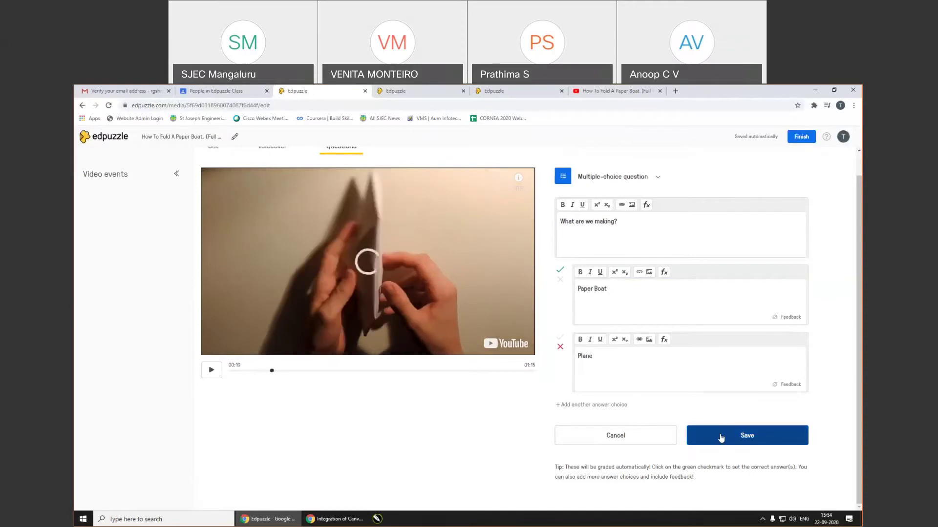
left_click(721, 437)
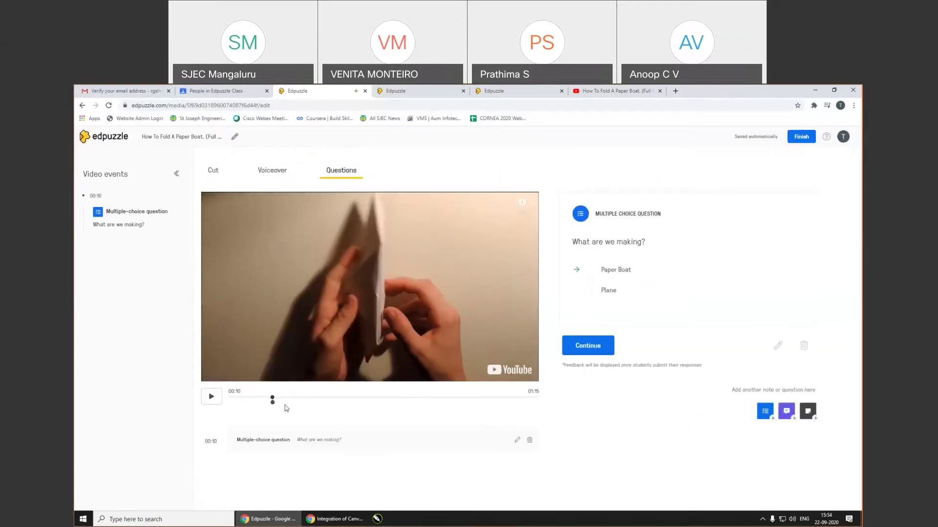
left_click(273, 399)
left_click(271, 400)
left_click(211, 396)
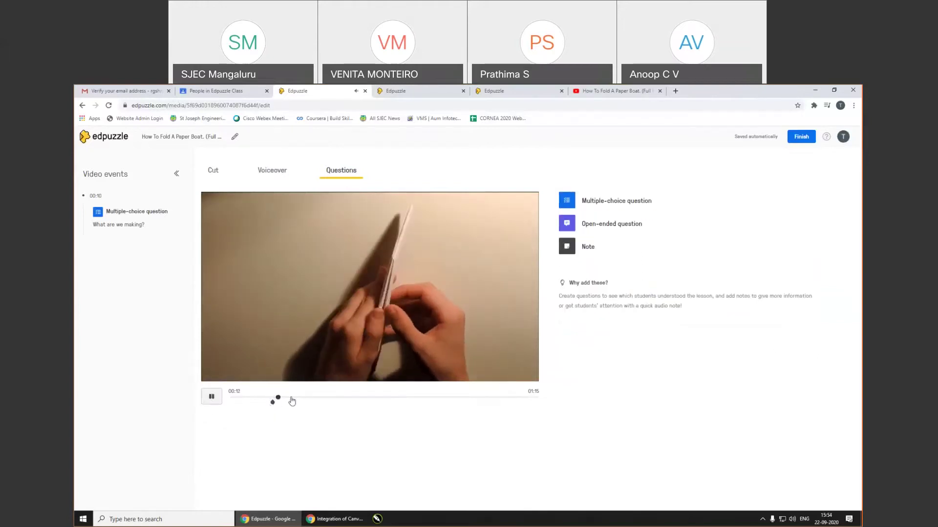
- Save multiple-choice 'Question 2' with Answer 1 and Answer 2 at 00:19, then review both markers
left_click(602, 207)
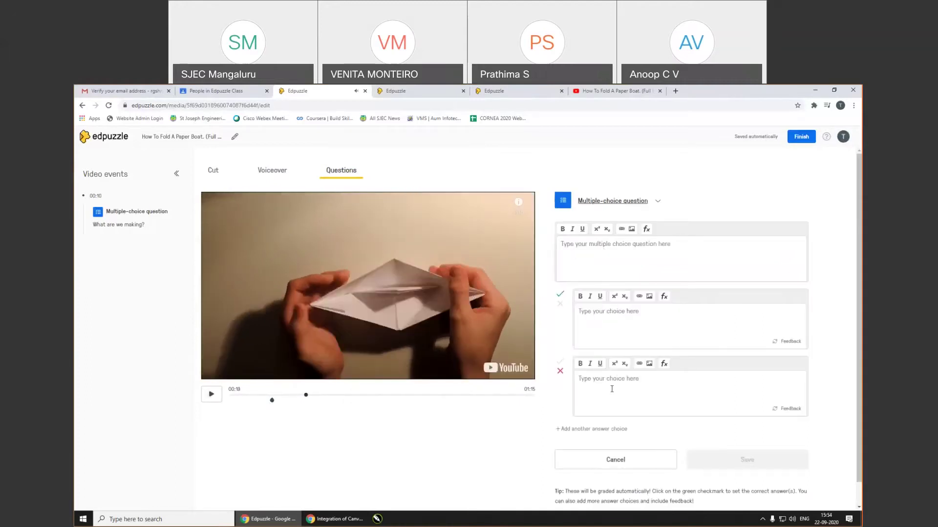
type("Question 2")
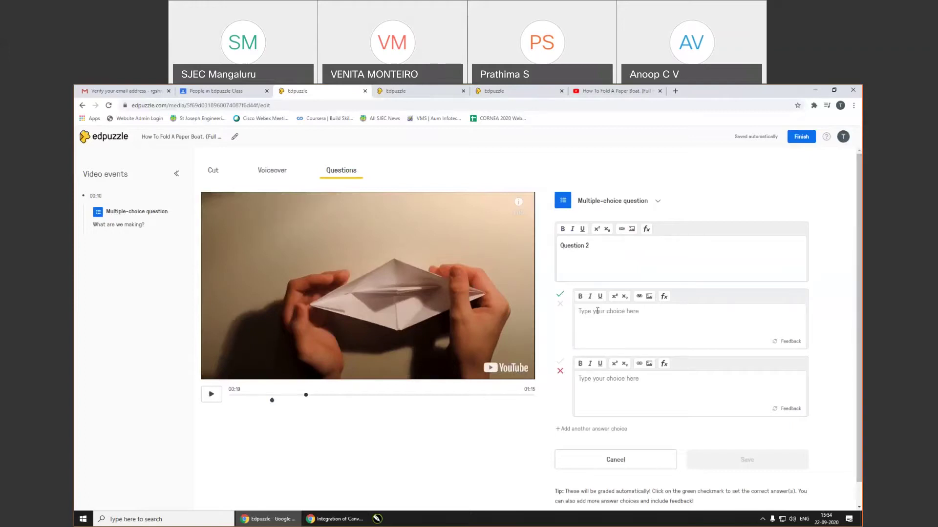
type("Answer 1Answer 3")
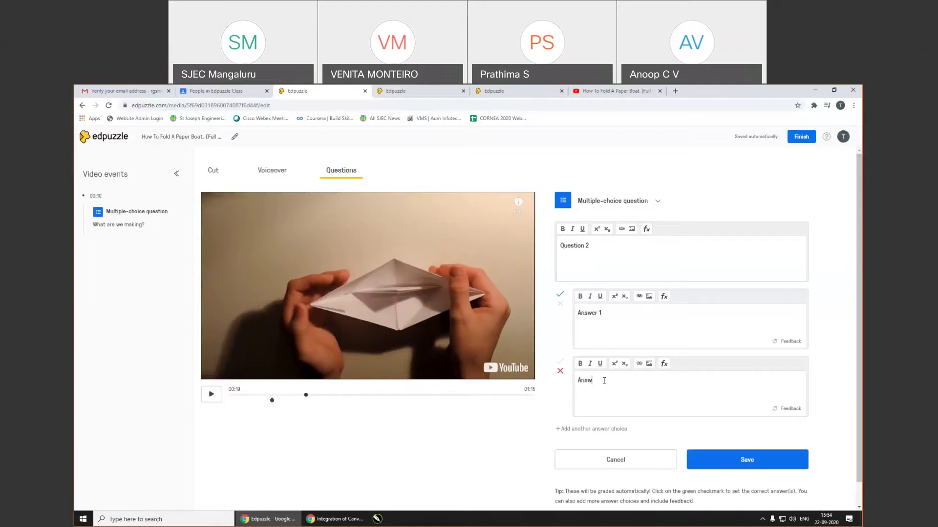
key("BackSpace")
type("2")
left_click(731, 467)
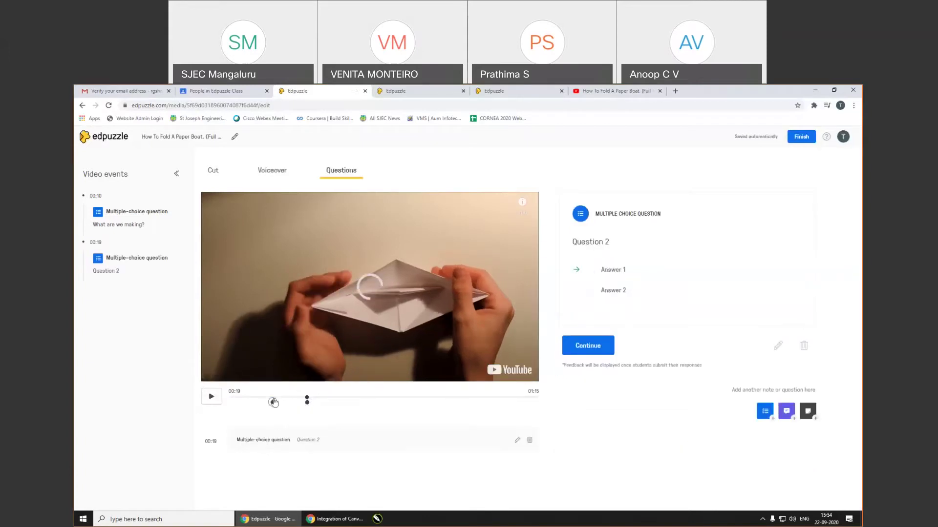
left_click(272, 403)
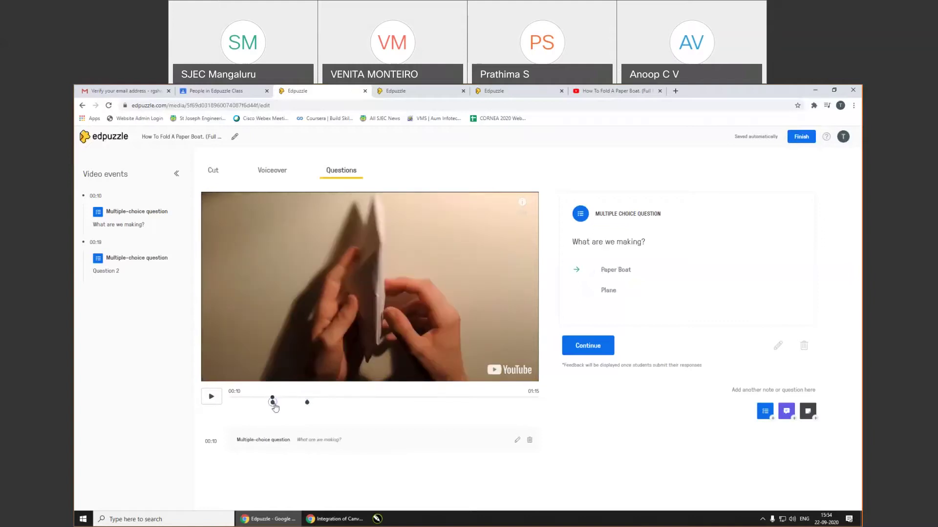
left_click(307, 402)
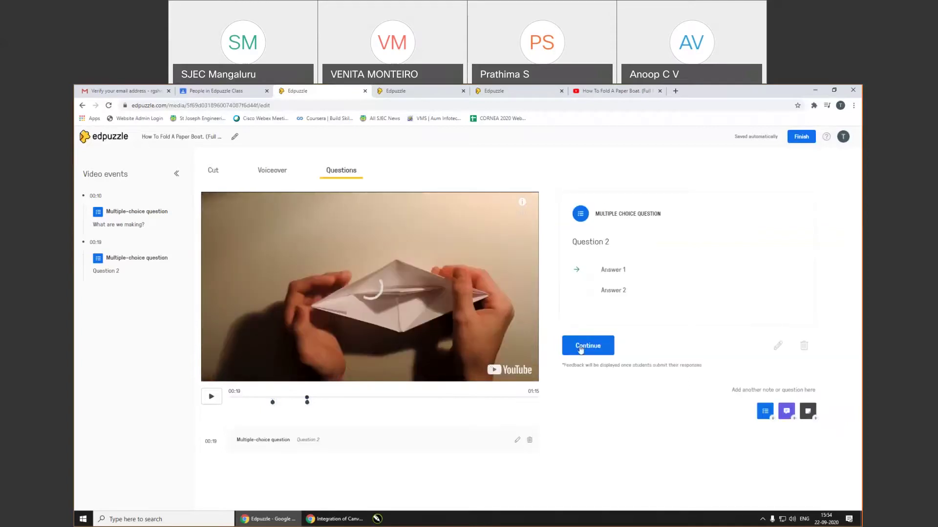
- Continue past Question 2, start an open-ended question, and seek the video to 01:15
left_click(584, 345)
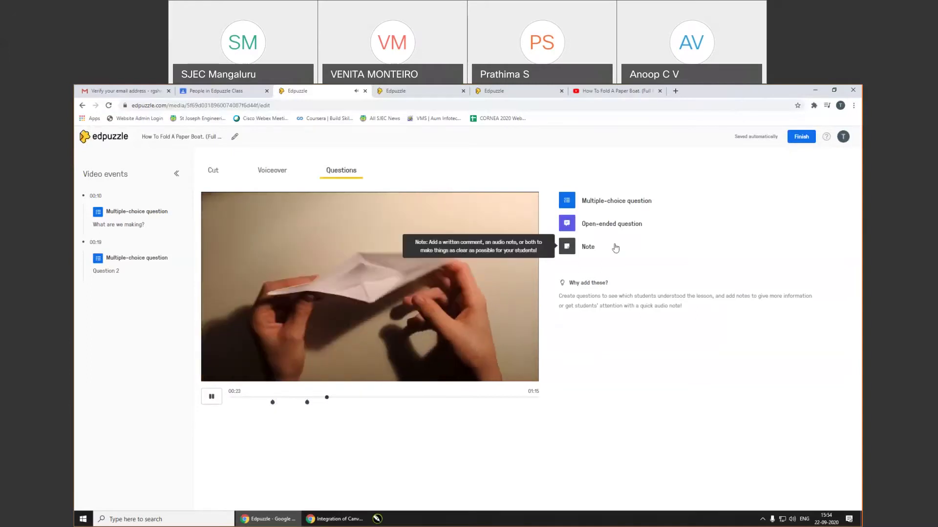
left_click(619, 224)
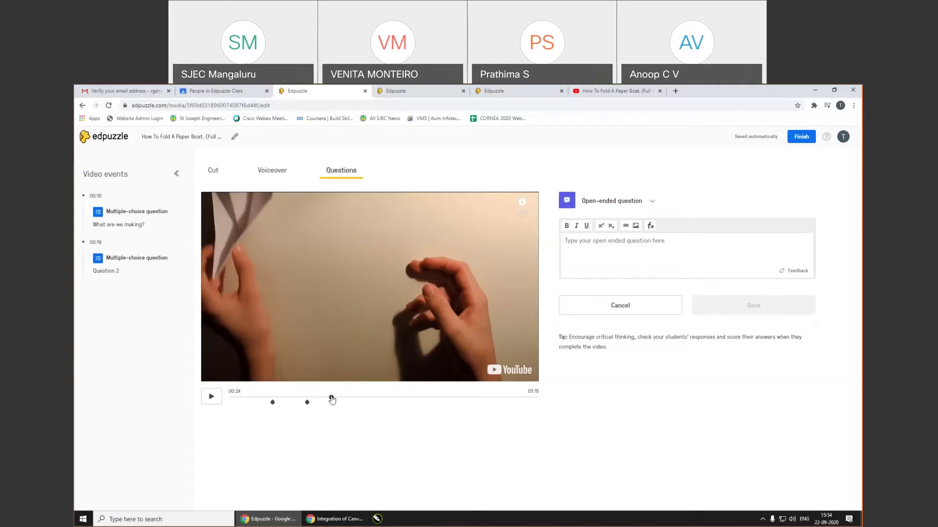
left_click_drag(331, 400, 539, 399)
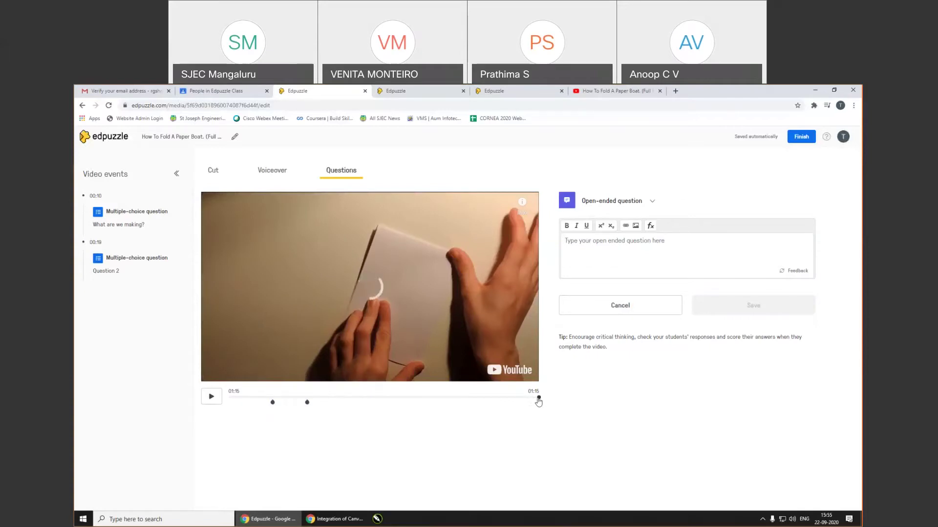
left_click_drag(537, 397, 512, 397)
left_click(370, 398)
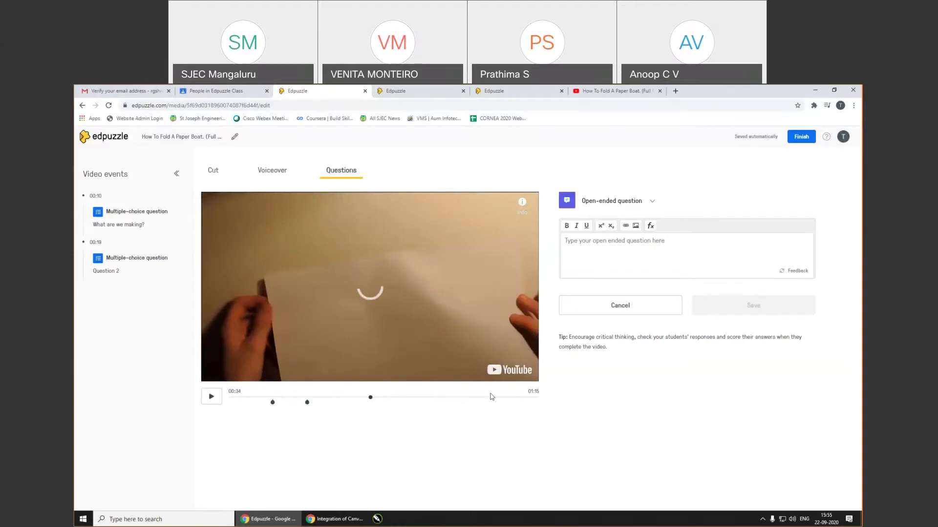
left_click_drag(371, 398, 541, 402)
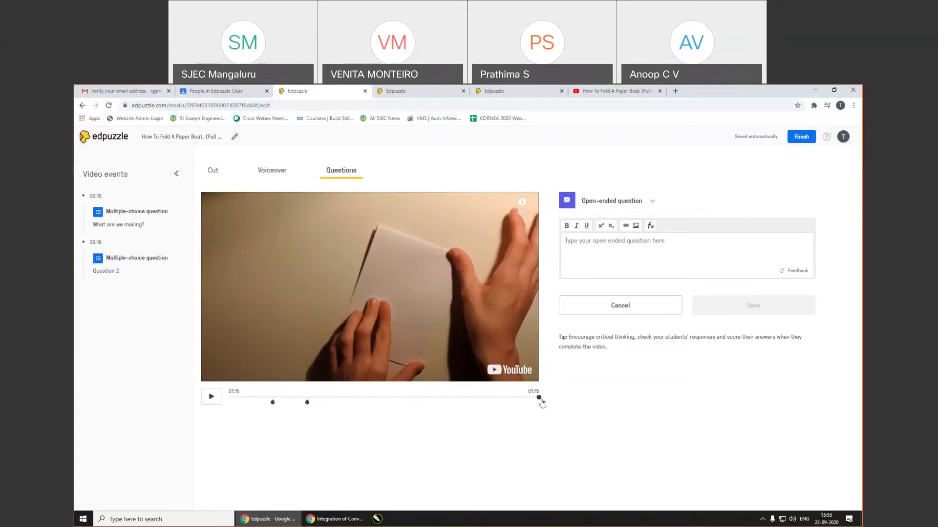
- Save the open-ended question 'Explain the complete Process?' and finish editing the lesson
left_click(593, 242)
type("Exp")
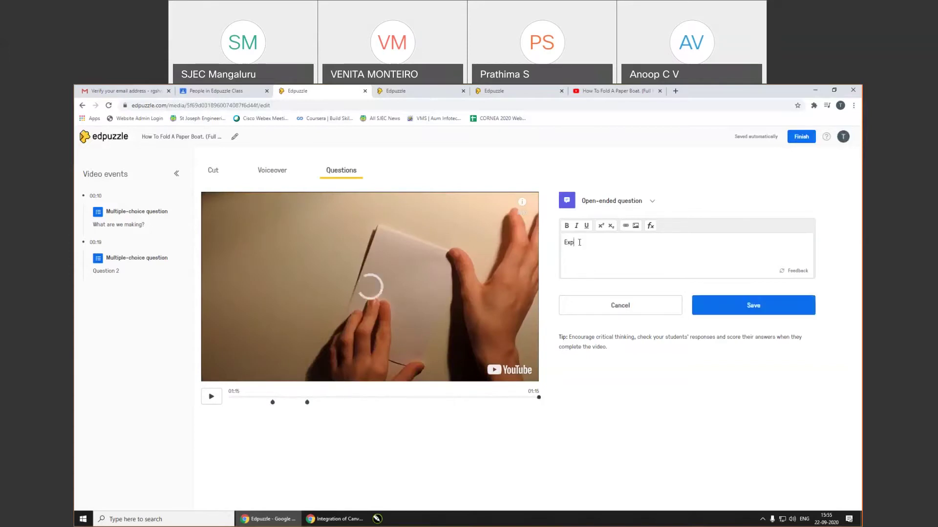
type("lain the completet")
key("BackSpace")
key("BackSpace")
type("Process?")
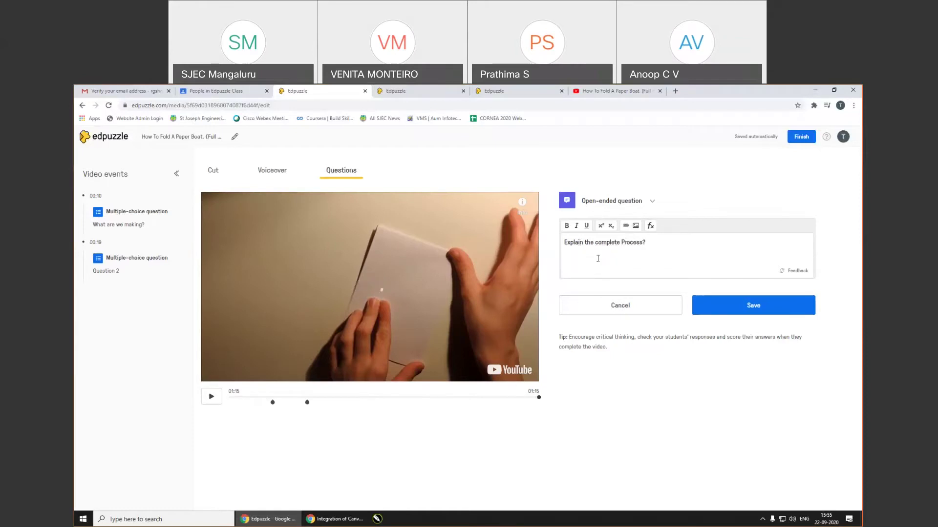
left_click(742, 306)
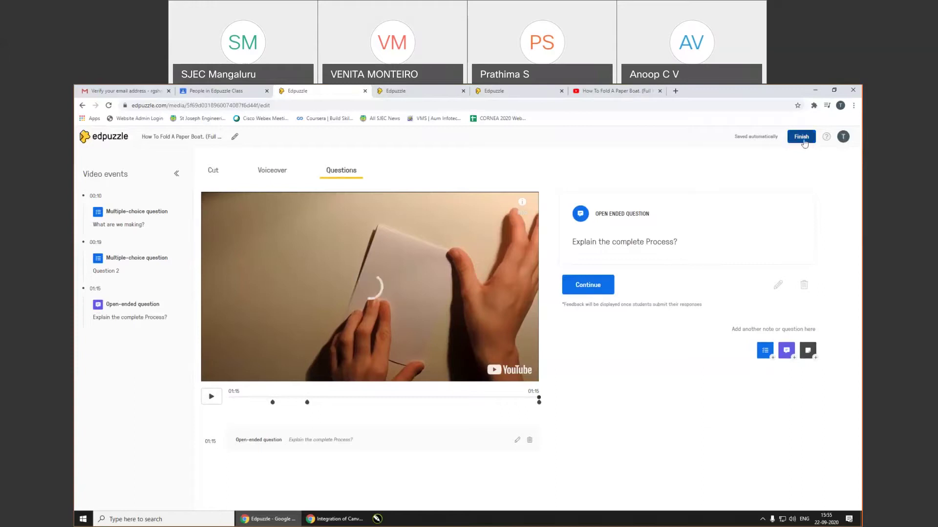
left_click(802, 137)
- Preview the finished lesson video from the start to about 00:08
scroll(545, 318, "down", 3)
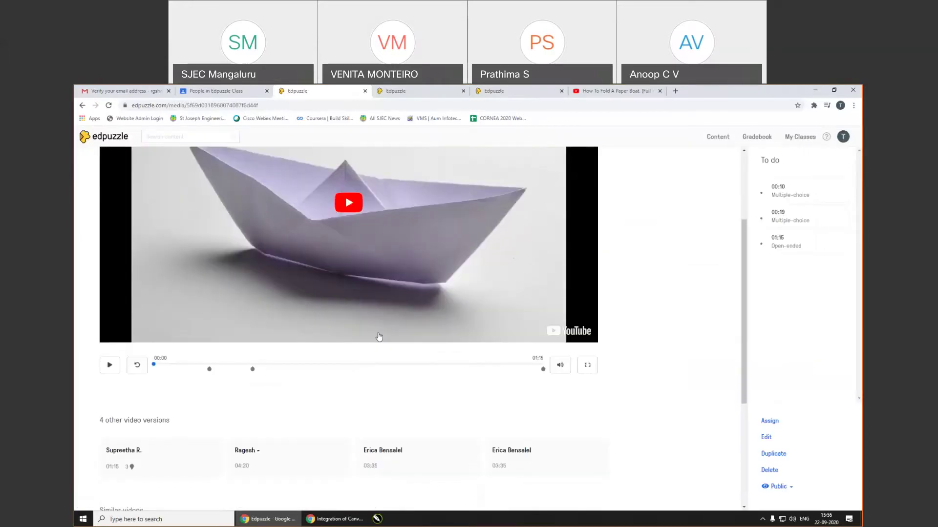
scroll(378, 337, "up", 1)
scroll(181, 387, "up", 1)
left_click(110, 449)
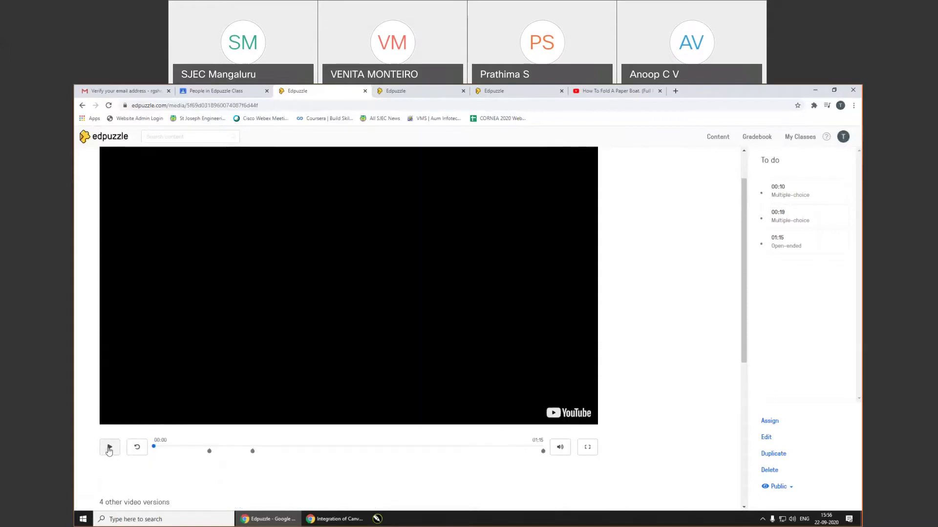
left_click(168, 449)
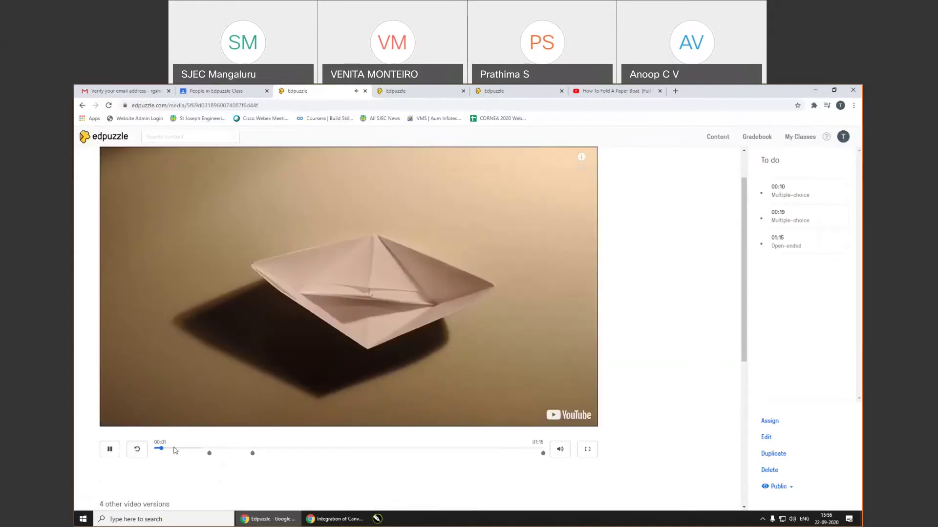
left_click_drag(193, 450, 209, 453)
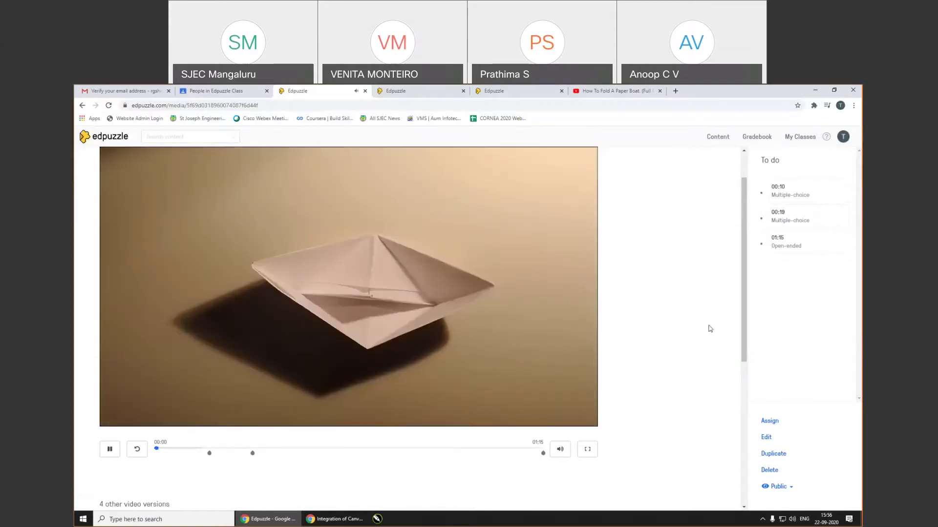
- Change the lesson's visibility from Public to Private
scroll(668, 349, "down", 4)
scroll(668, 350, "up", 5)
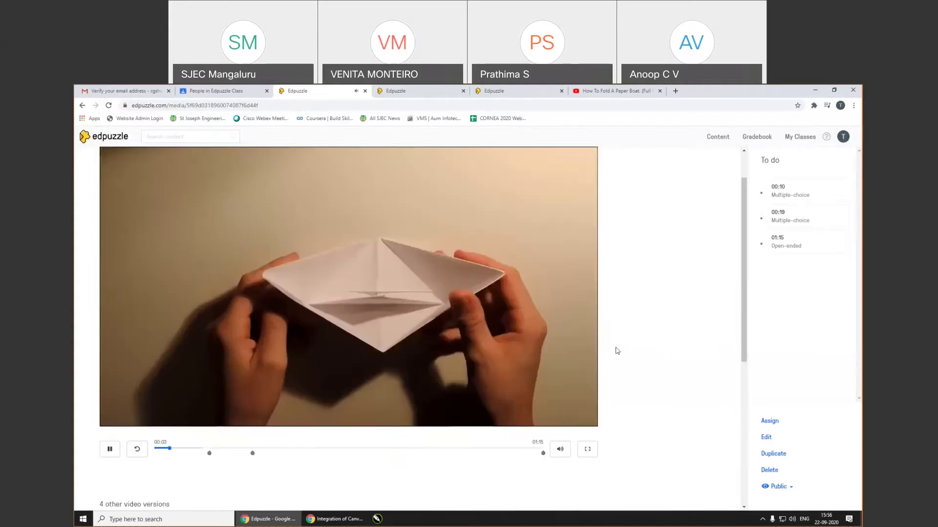
scroll(331, 238, "down", 1)
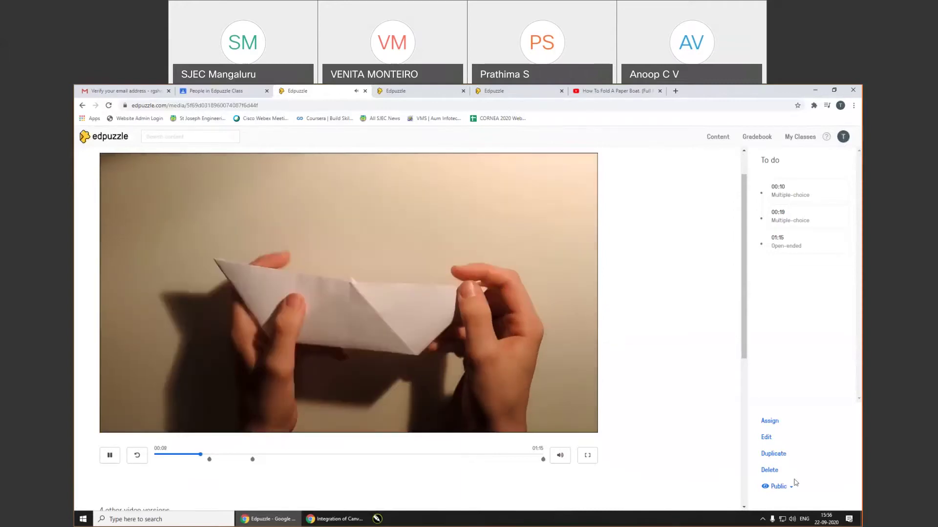
left_click(781, 487)
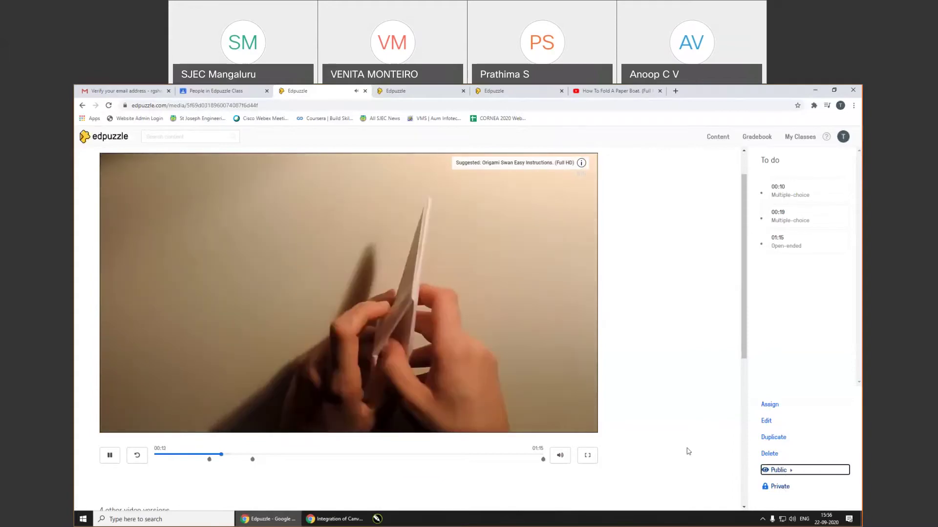
left_click(780, 486)
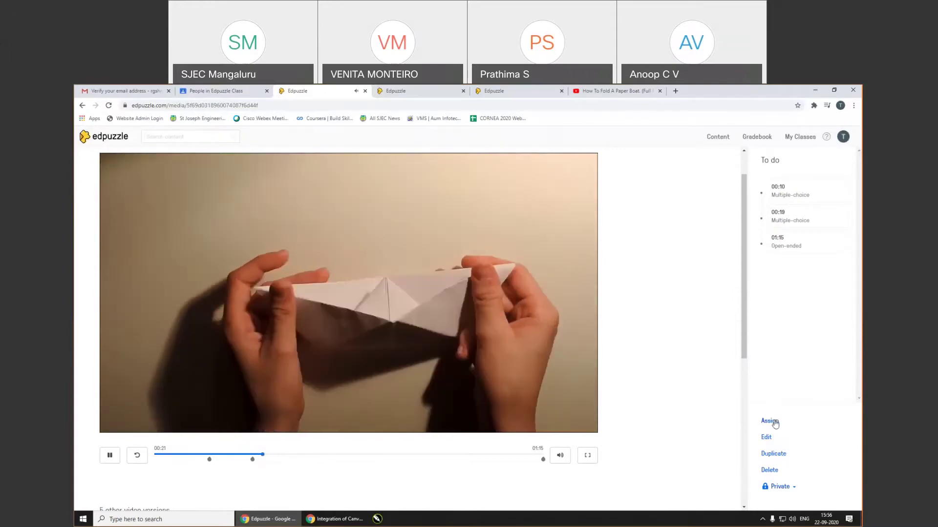
- Assign the lesson to Edpuzzle Class with Prevent Skipping on, also posting to Google Classroom
left_click(776, 421)
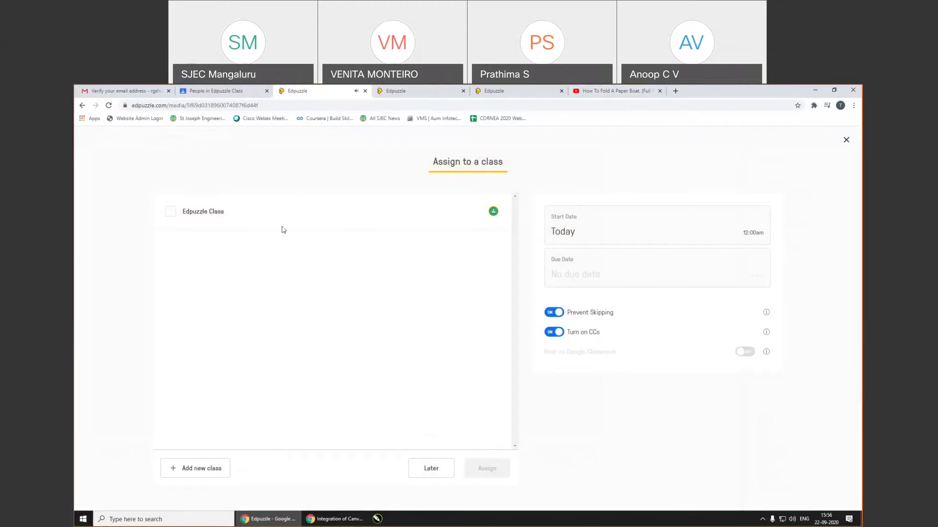
left_click(846, 141)
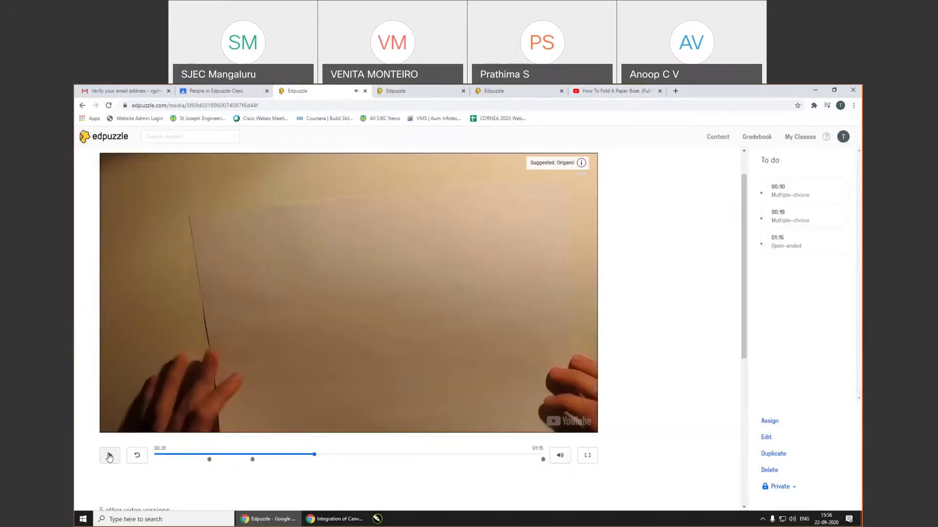
left_click(769, 422)
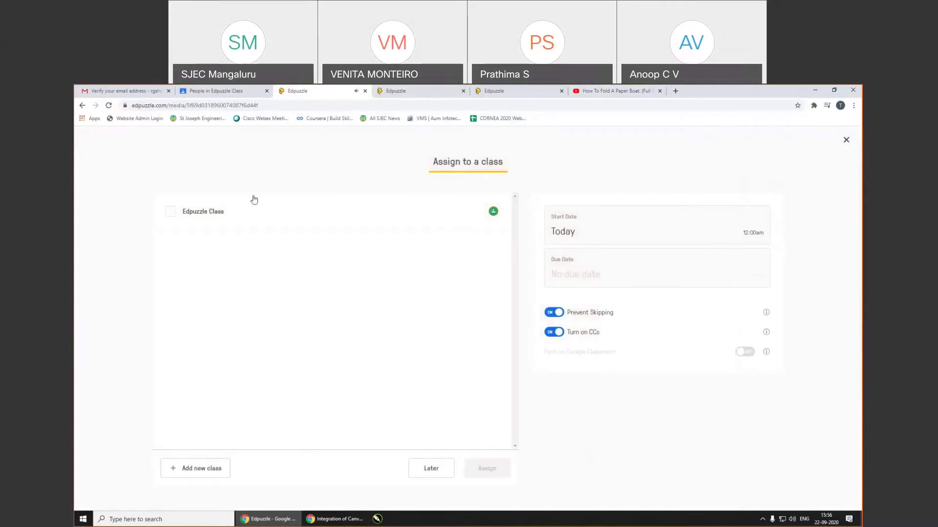
left_click(172, 213)
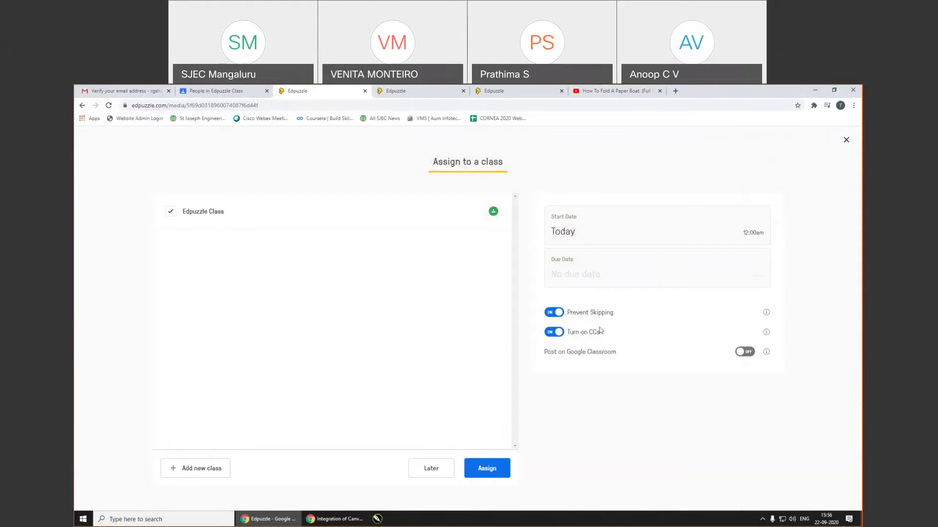
left_click(563, 316)
left_click(563, 316)
left_click(751, 357)
left_click(495, 473)
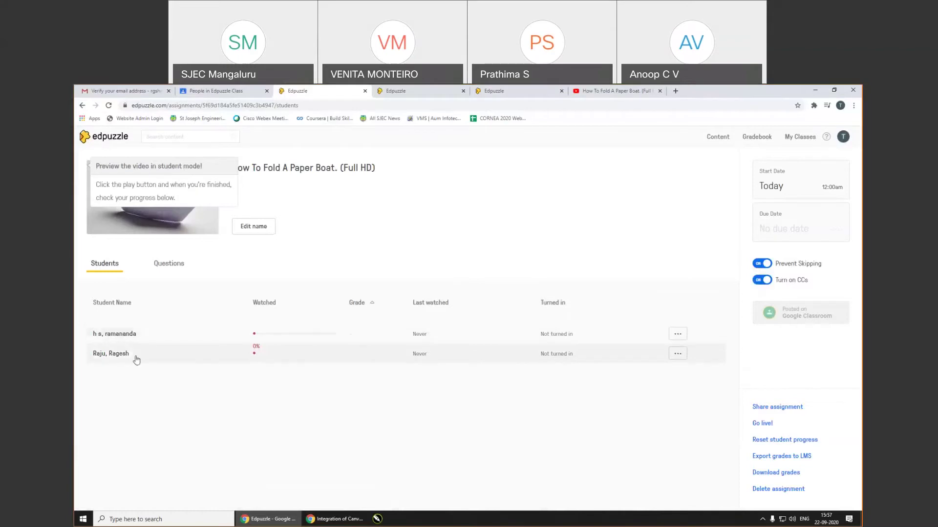
- Review the paper-boat assignment in Classroom's Classwork: no due date, 2 assigned, 0 turned in
left_click(248, 93)
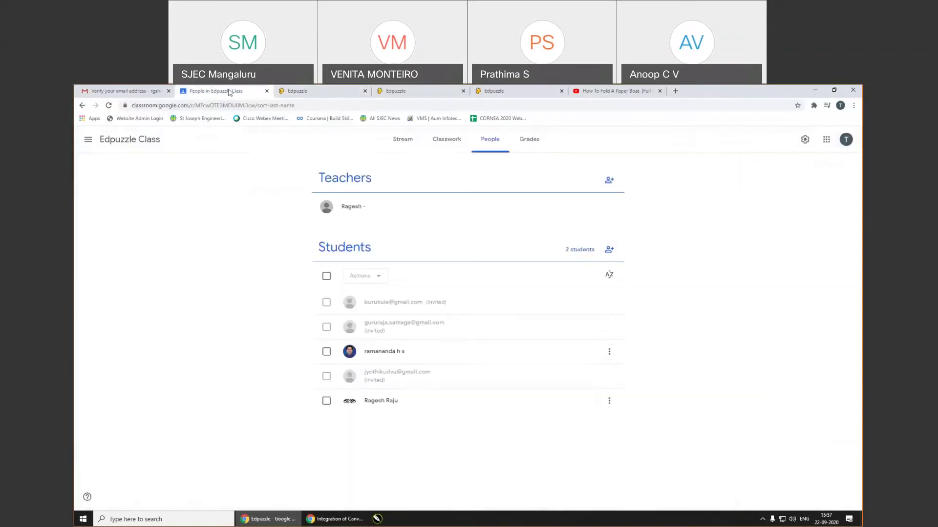
left_click(458, 143)
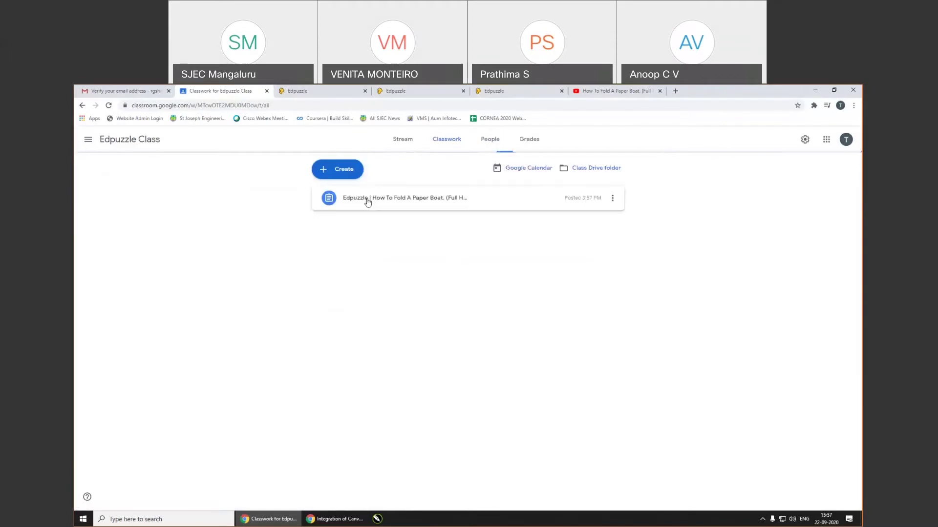
left_click(416, 201)
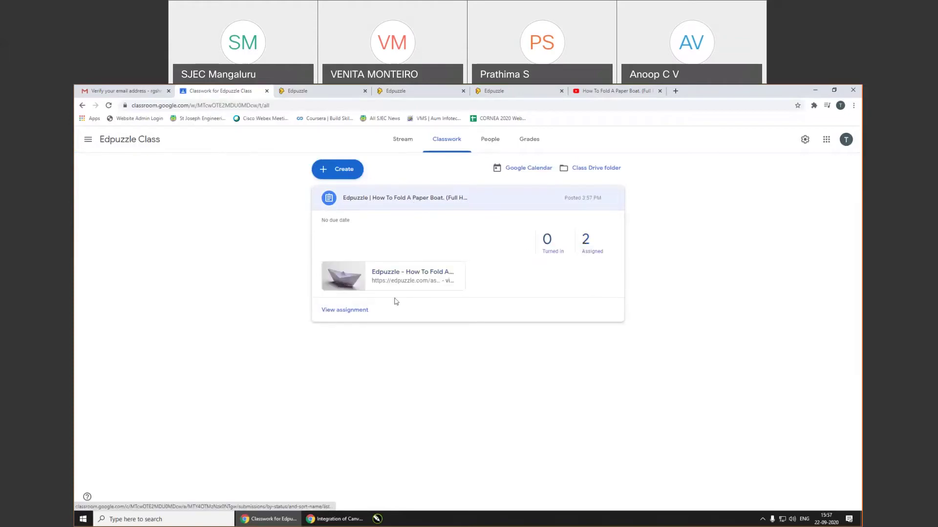
left_click(337, 92)
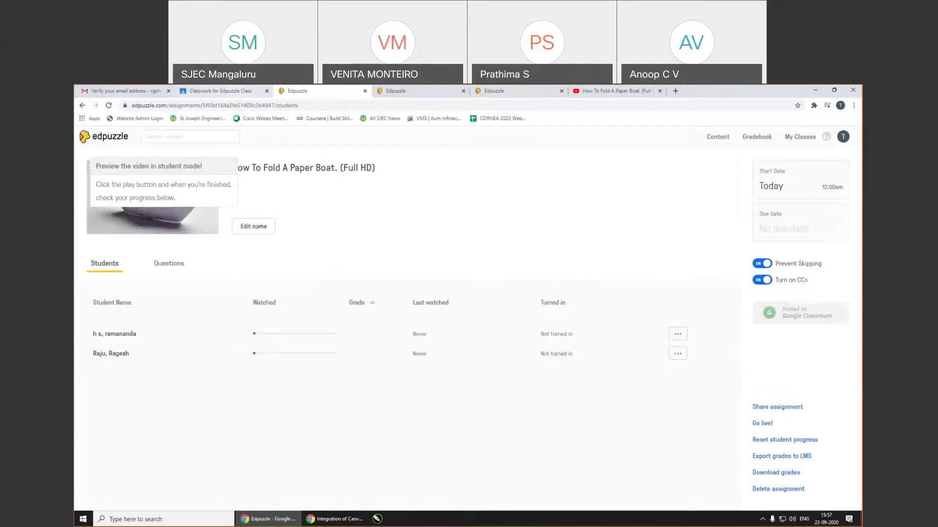
left_click(220, 91)
- Open an incognito window and sign into Gmail with the student's email and password
left_click(854, 105)
left_click(820, 139)
type("gmail.com")
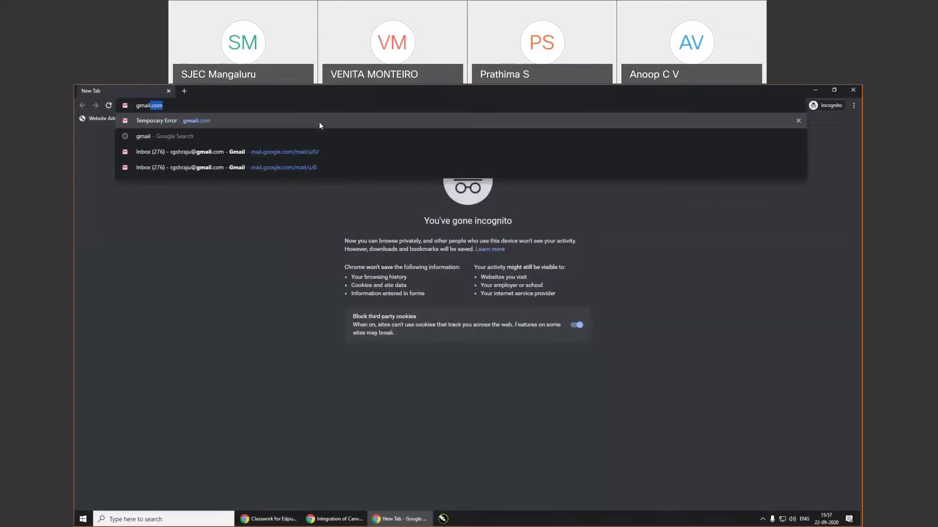
key("Return")
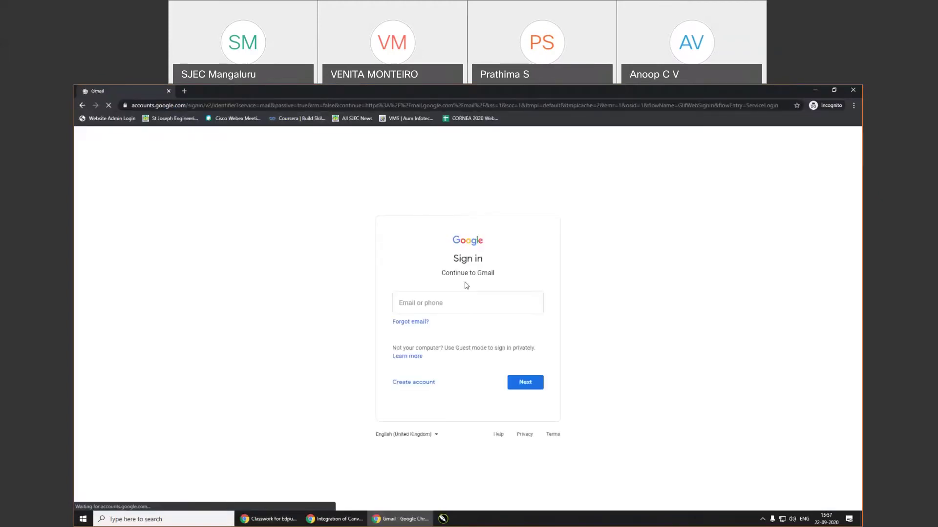
left_click(459, 296)
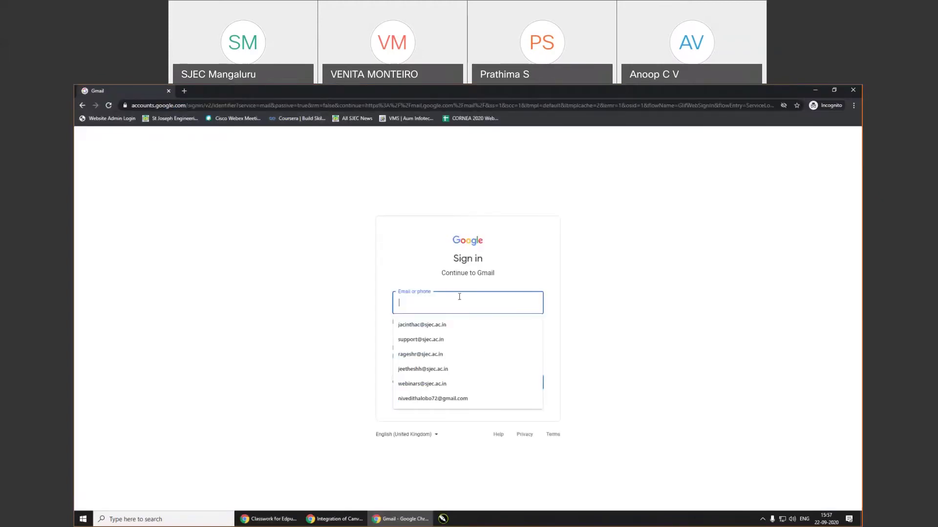
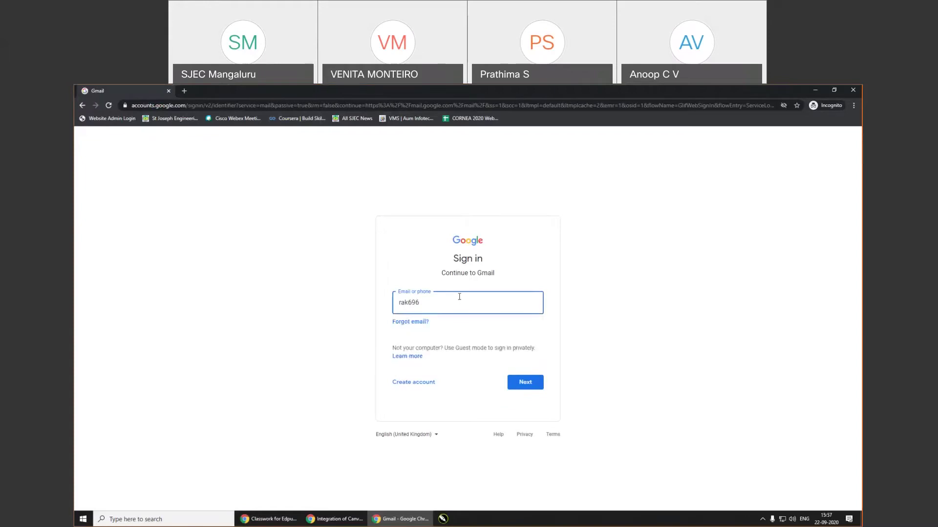
key("Return")
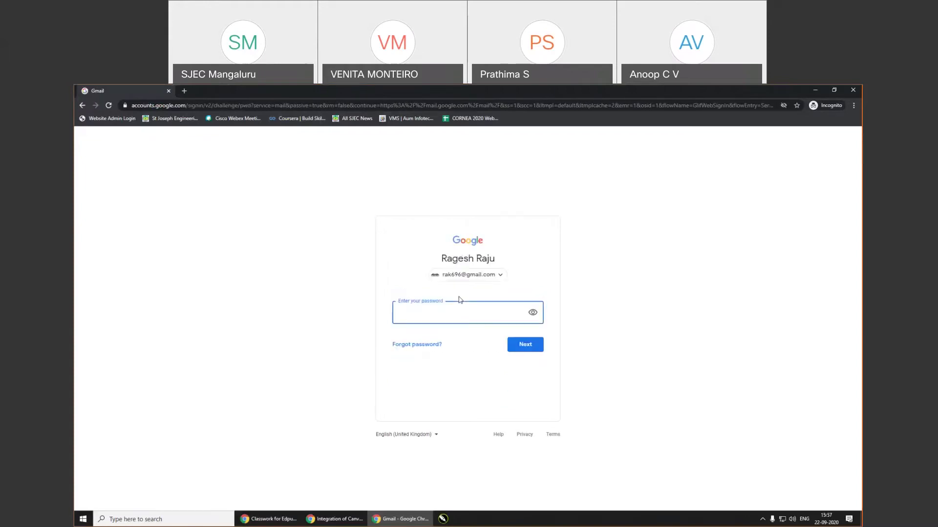
type("************")
key("Return")
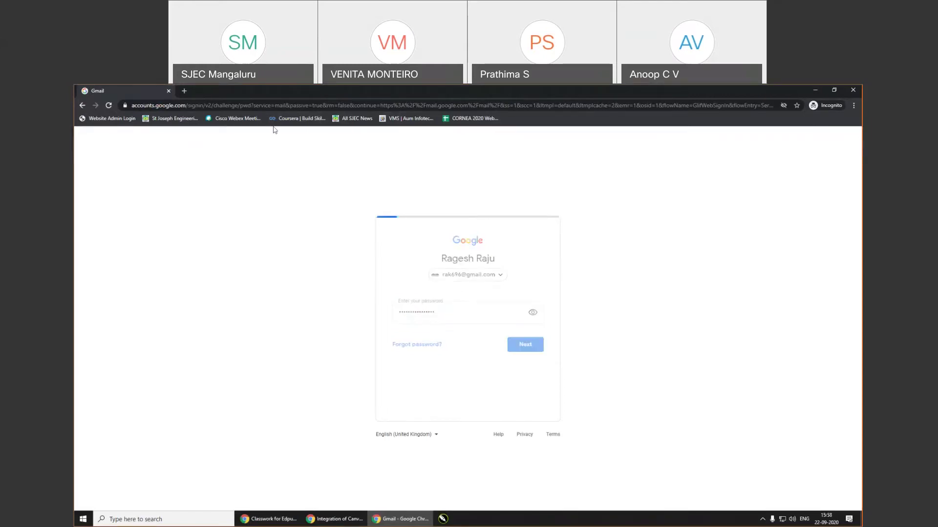
- Open Google Classroom in a new incognito tab
left_click(184, 92)
type("classroo.com")
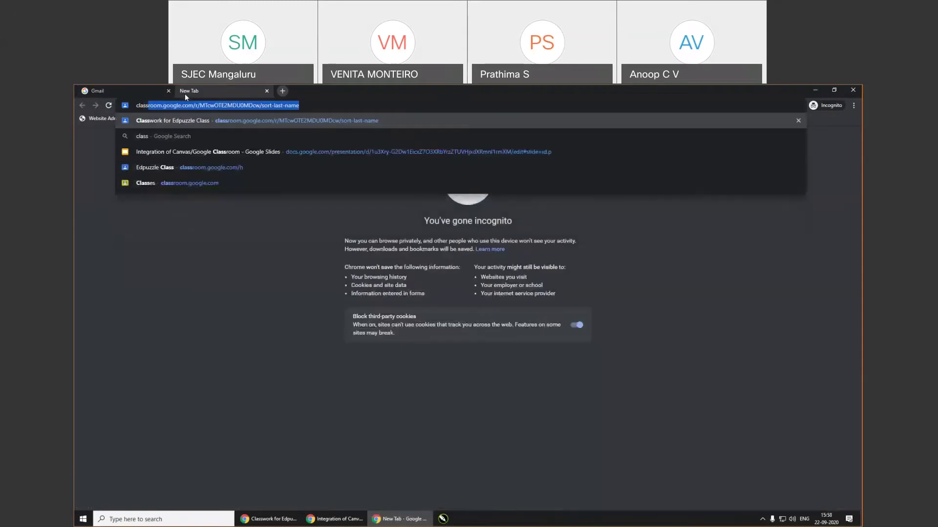
left_click(203, 183)
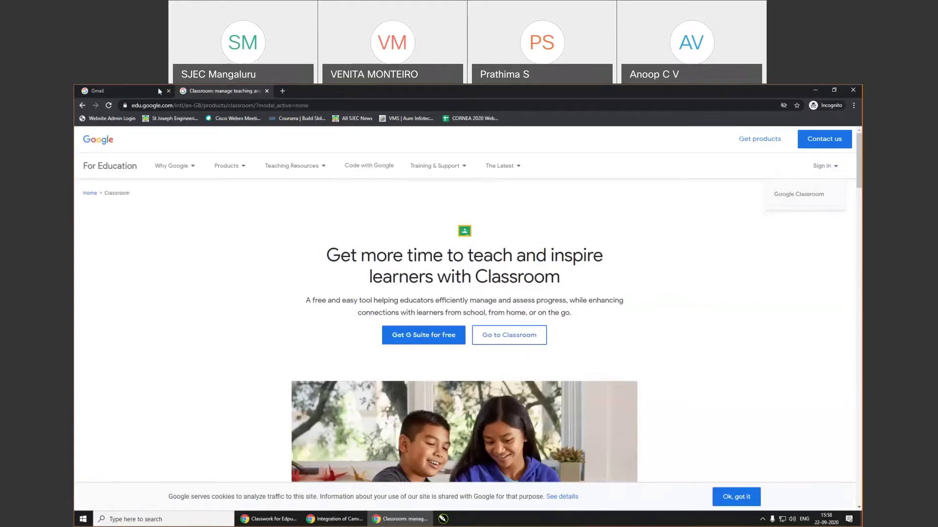
left_click(124, 94)
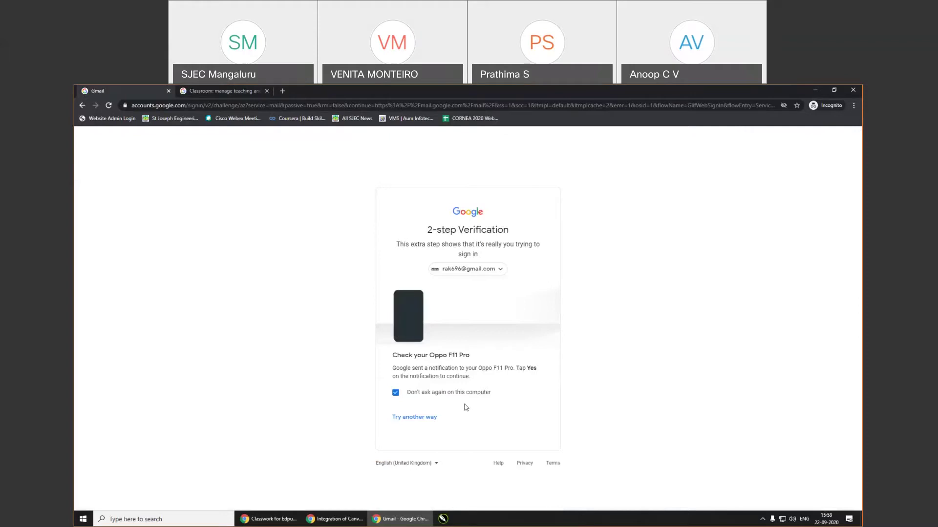
left_click(212, 91)
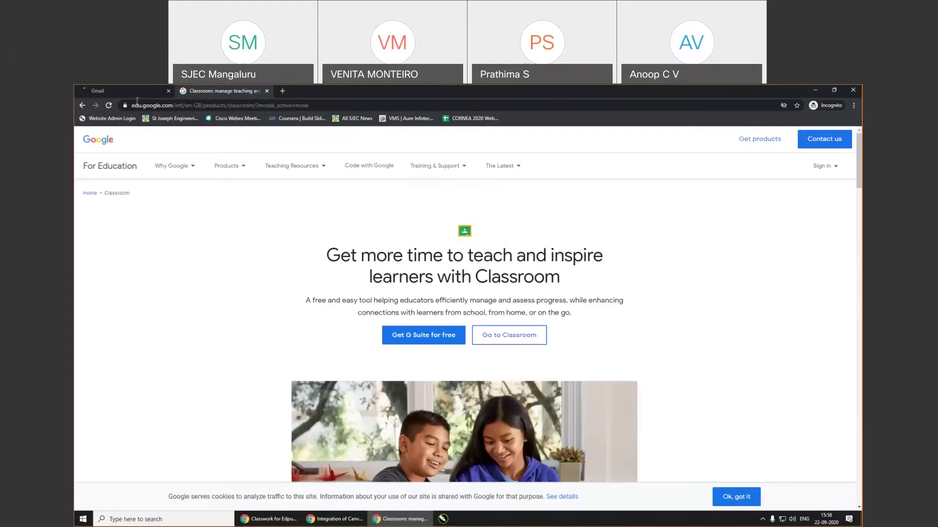
left_click(191, 105)
type("classroom.google.com")
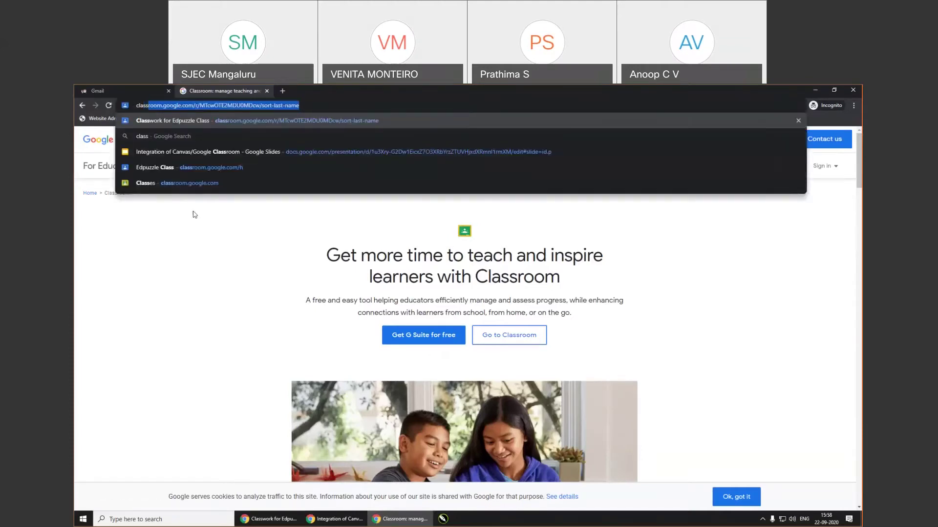
- Search Google for 'edpuzzle app' in another new tab
left_click(283, 91)
type("edpuzzle app")
key("Return")
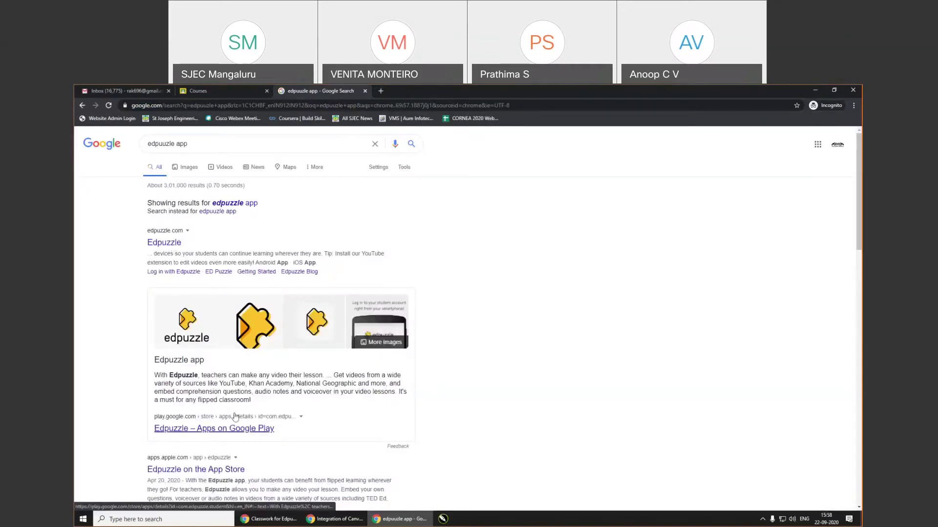
- Open the 'Edpuzzle – Apps on Google Play' search result to view the installed student app
left_click(235, 429)
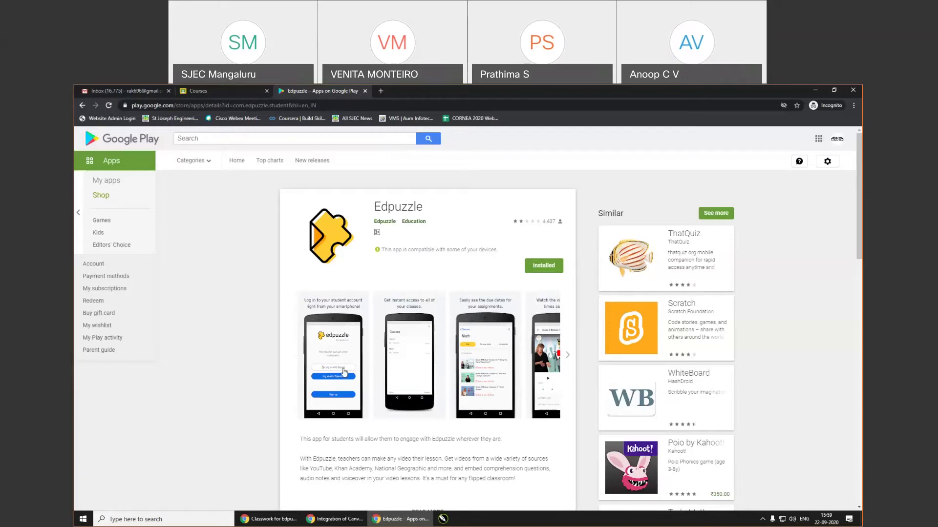
- From Classroom Courses, open Edpuzzle Class, the paper-boat assignment post and its Edpuzzle attachment
left_click(221, 90)
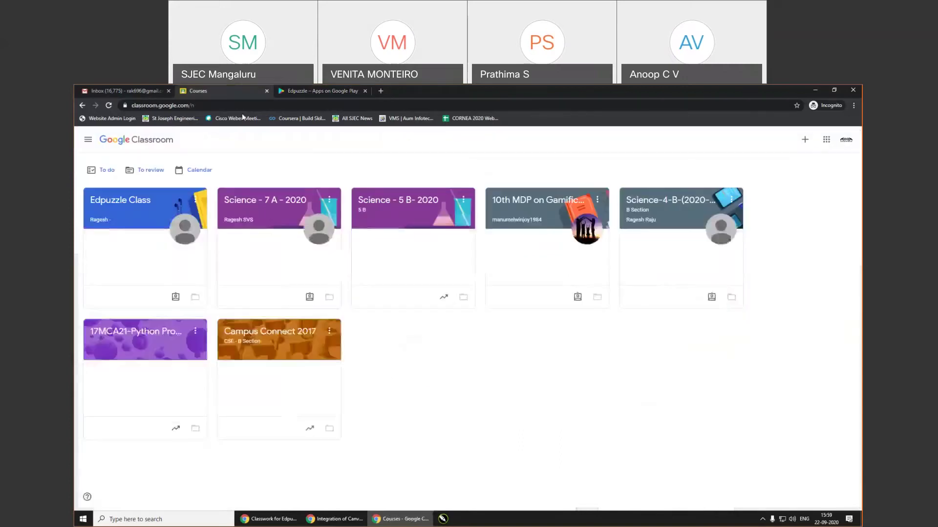
left_click(129, 199)
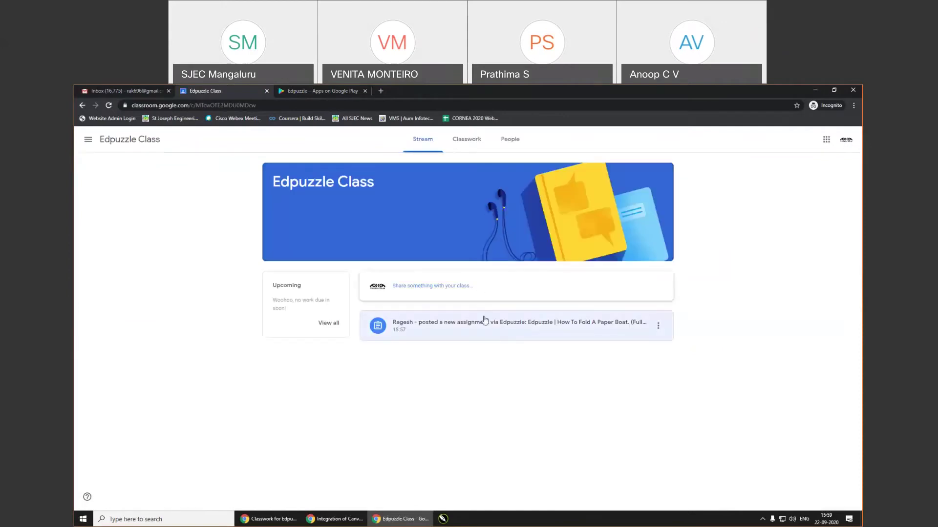
left_click(483, 322)
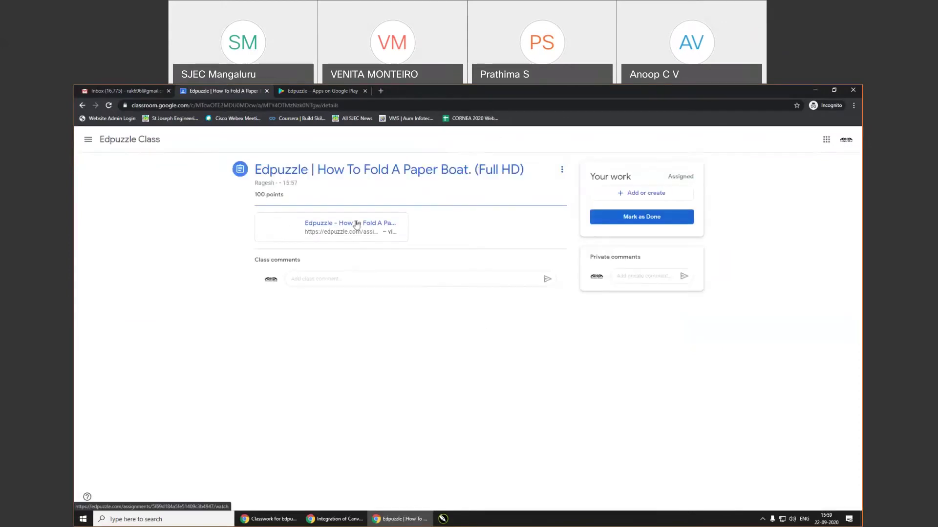
left_click(356, 224)
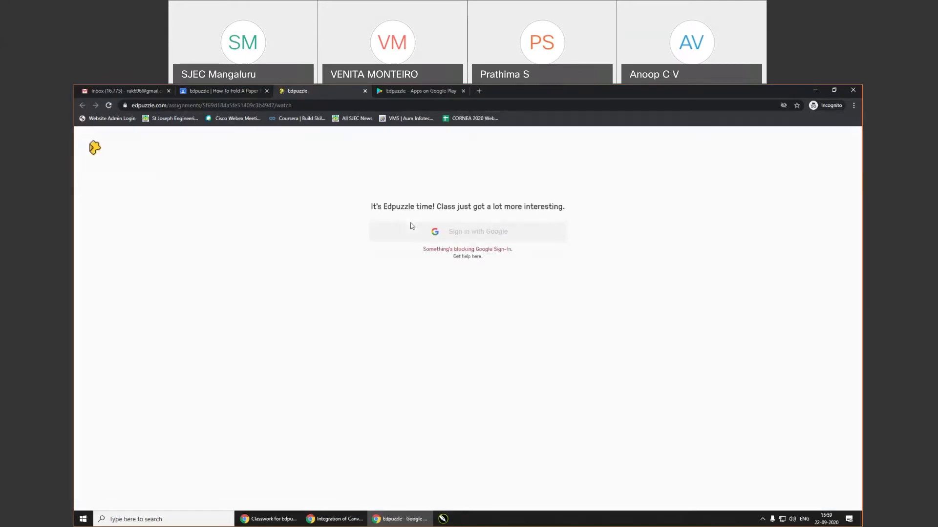
- Allow third-party cookies for the site, then sign in to Edpuzzle with Google
left_click(783, 105)
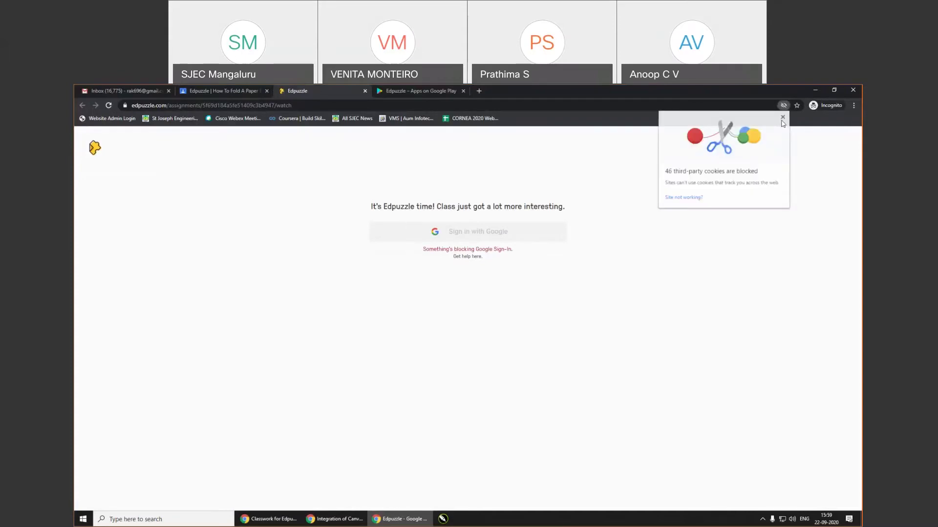
left_click(694, 199)
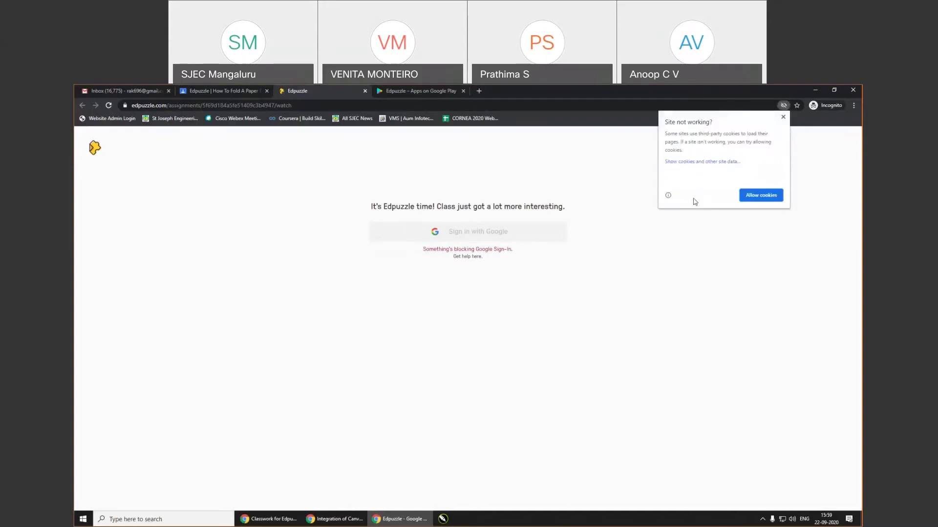
left_click(740, 196)
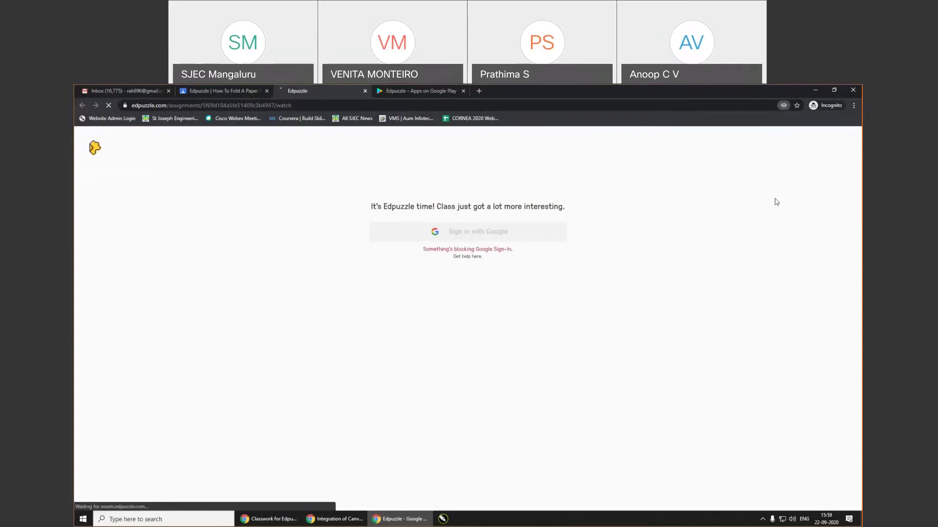
left_click(481, 238)
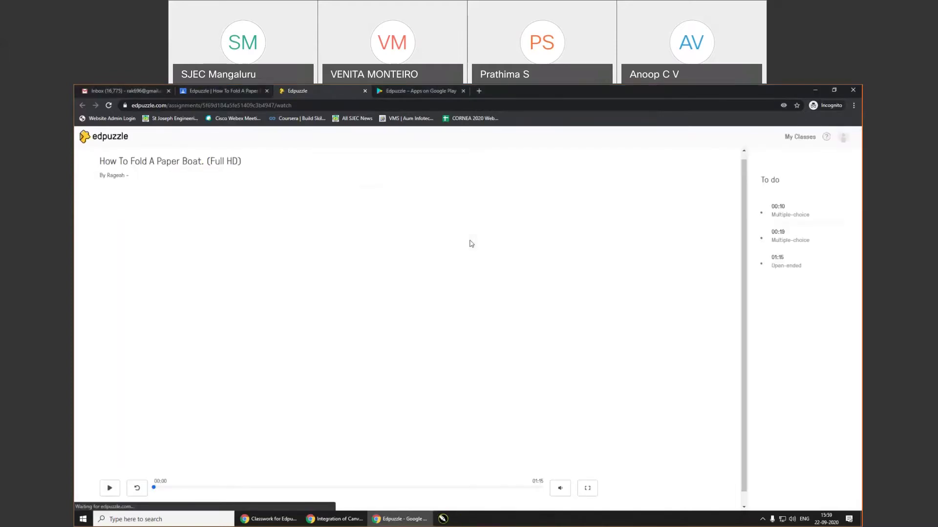
- Play the paper-boat video and answer 'What are we making?' with Plane, then continue
scroll(470, 248, "down", 1)
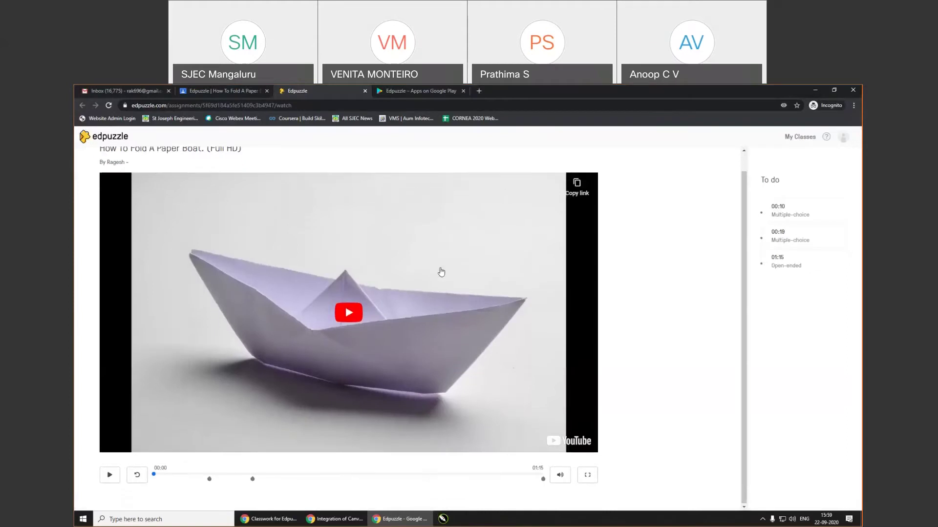
left_click(352, 316)
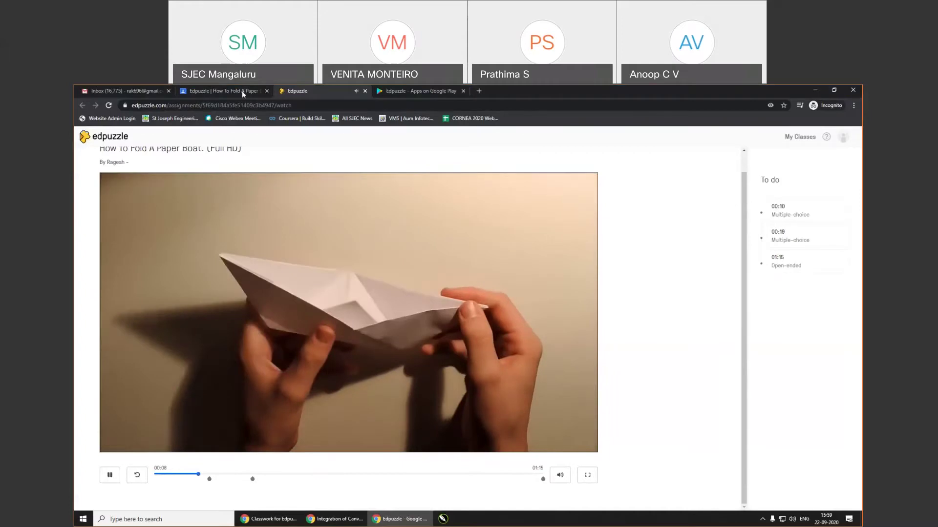
left_click(236, 91)
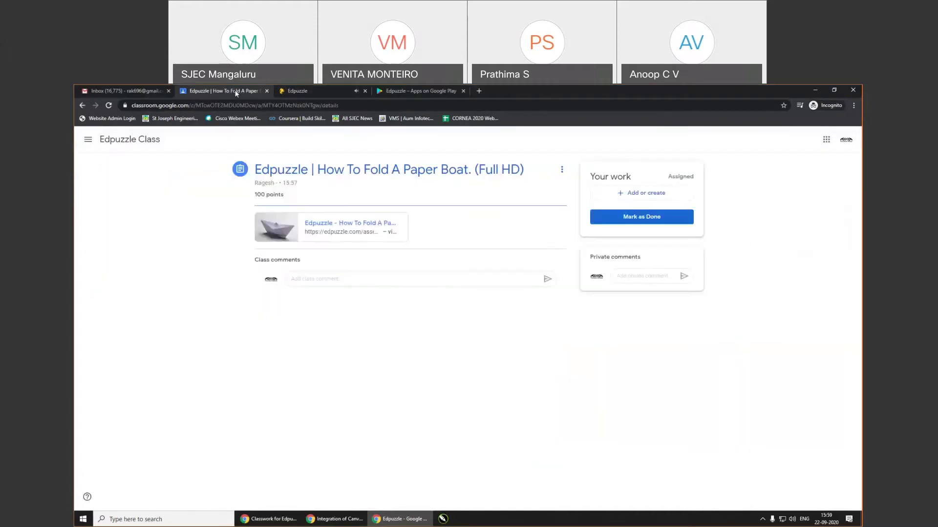
left_click(286, 91)
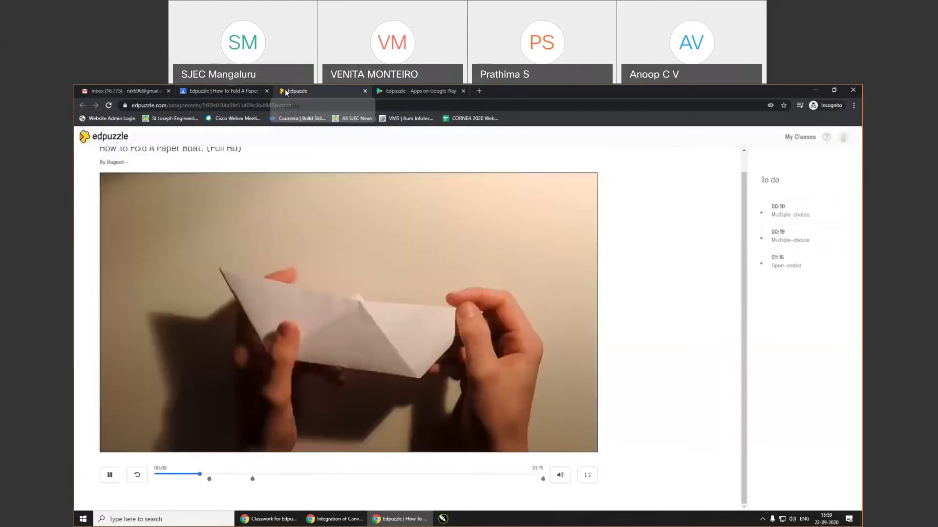
left_click(226, 92)
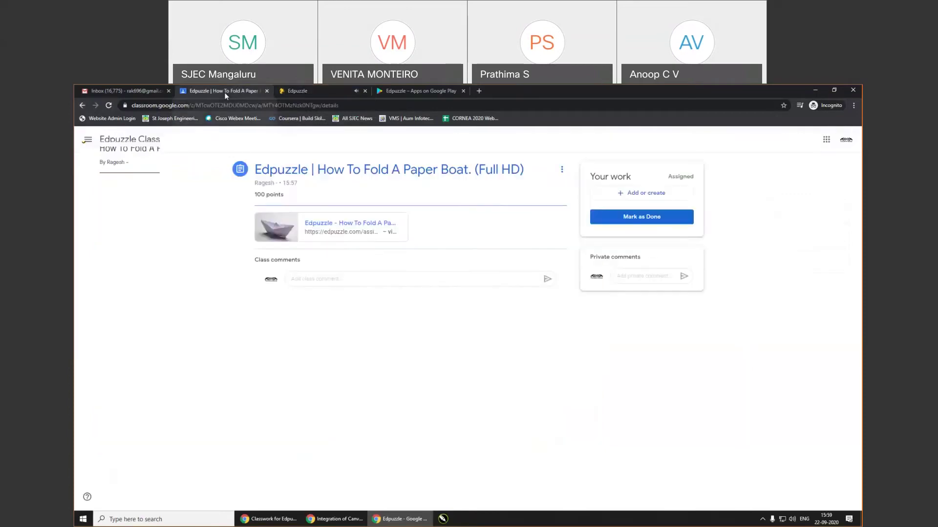
left_click(288, 91)
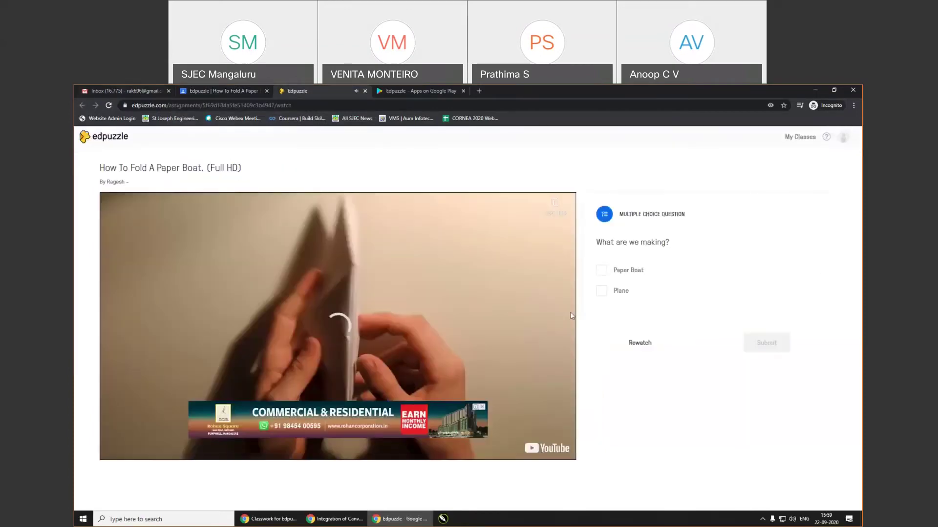
left_click(602, 292)
left_click(768, 349)
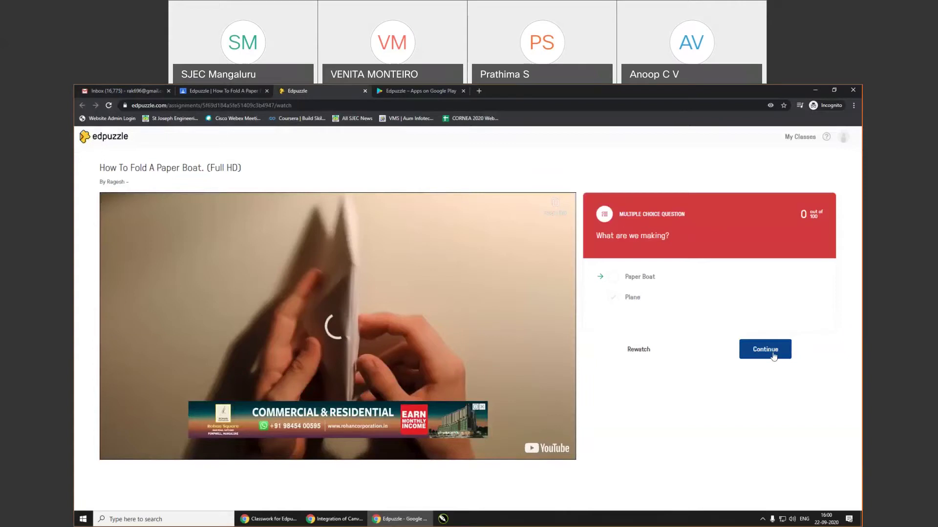
left_click(636, 351)
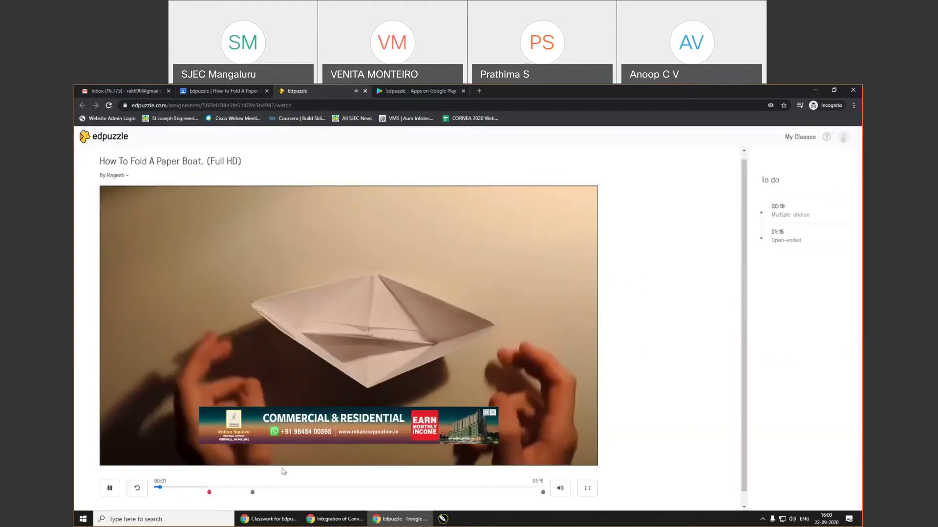
- Jump ahead in the video to 00:19 to reach Question 2
left_click(219, 90)
left_click(133, 90)
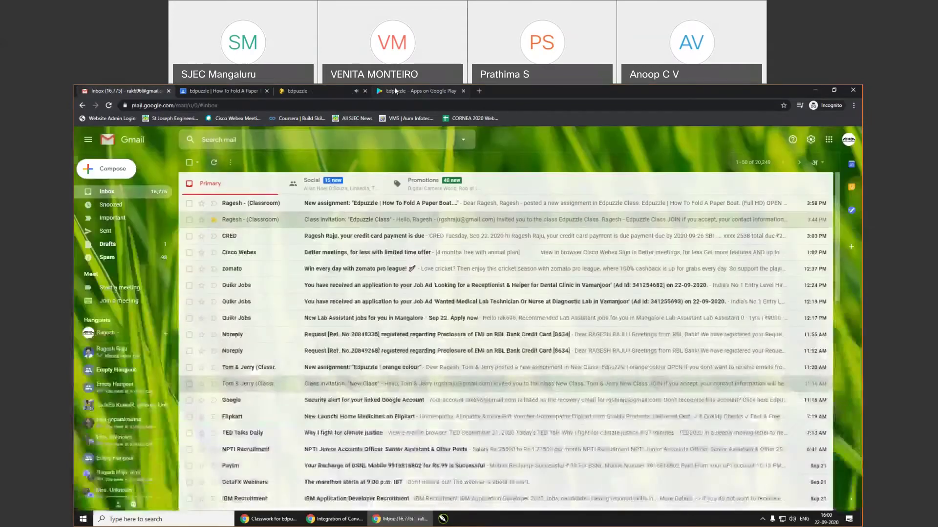
left_click(309, 91)
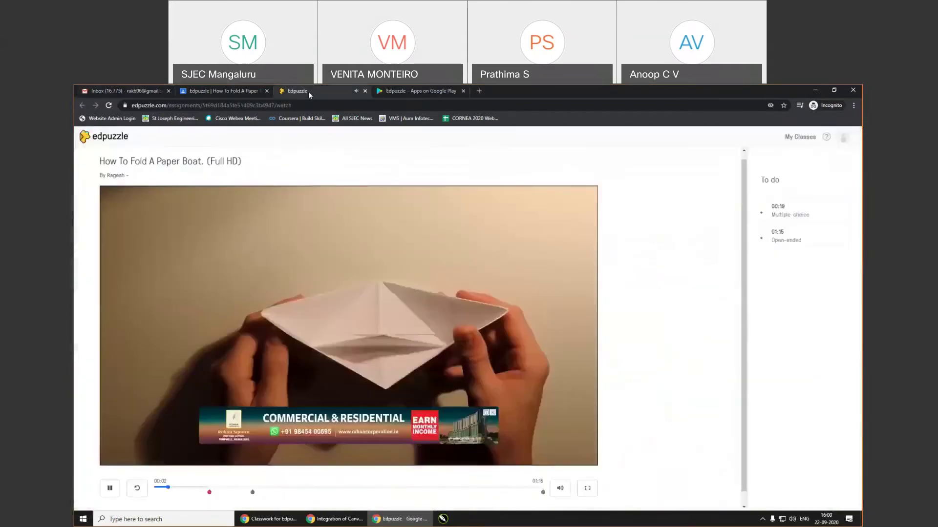
left_click(253, 92)
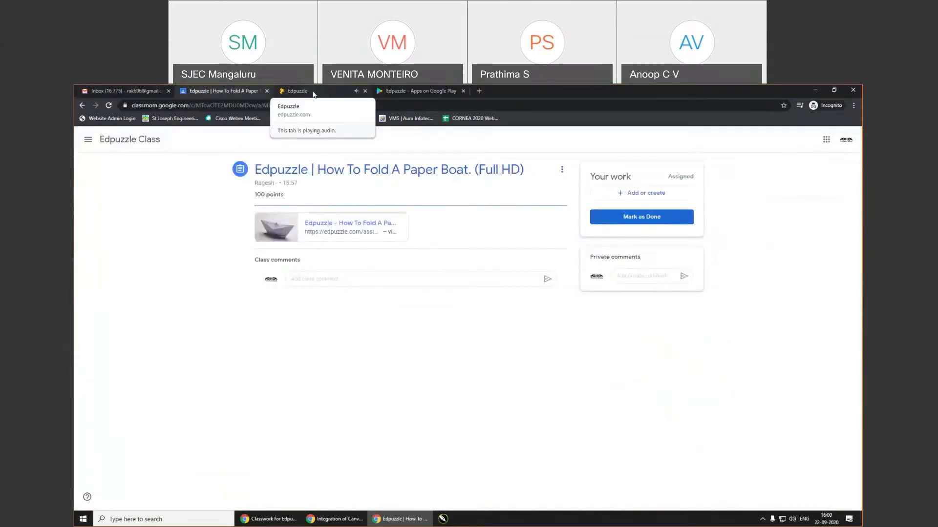
left_click(313, 93)
left_click(234, 93)
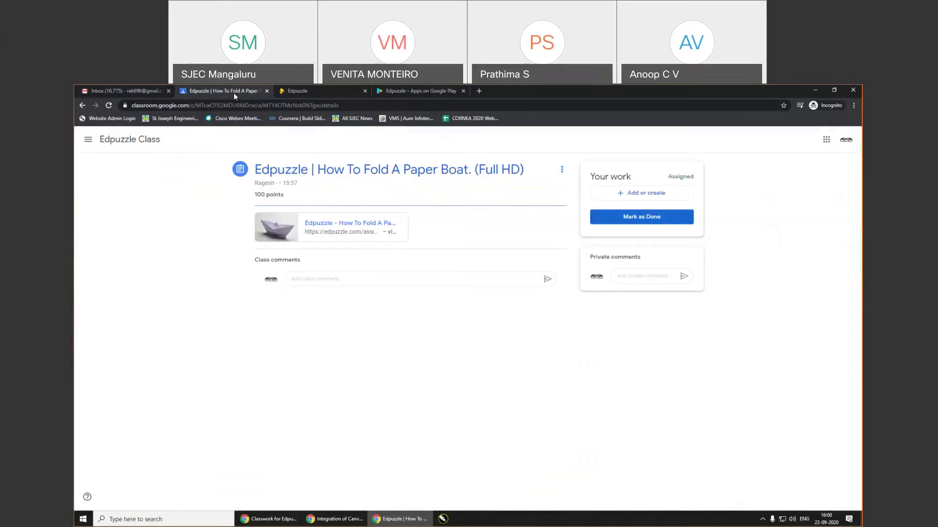
left_click(297, 91)
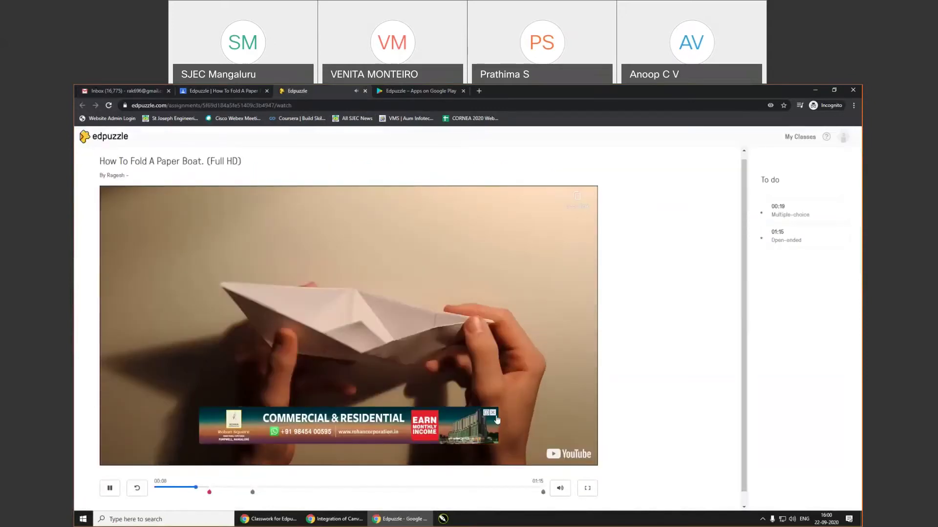
left_click(274, 480)
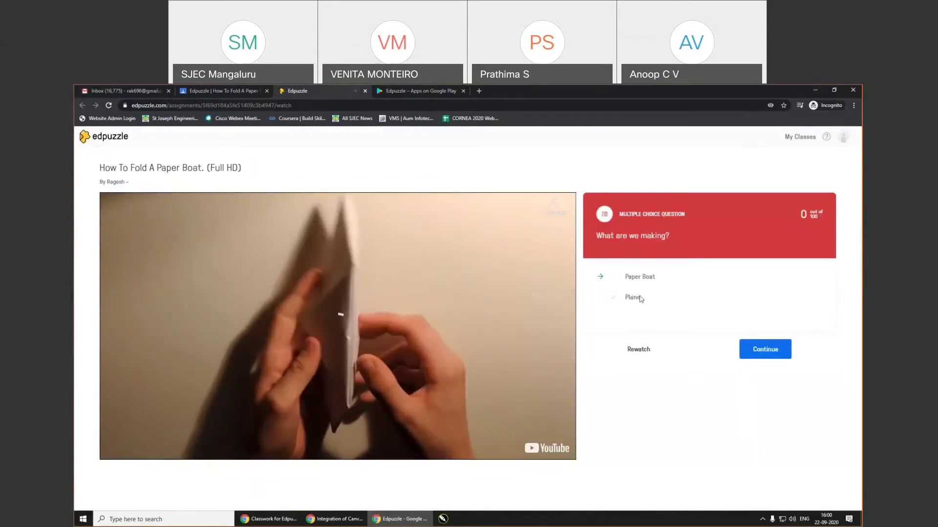
left_click(740, 349)
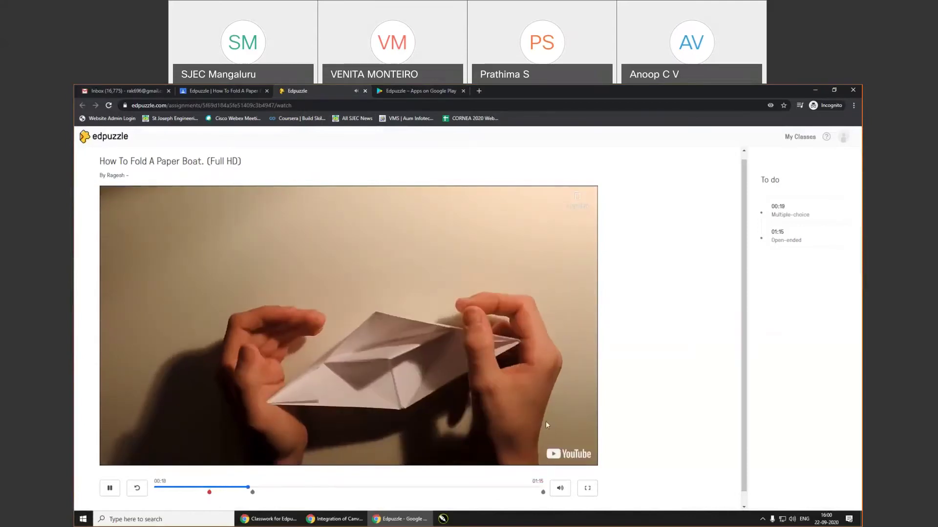
- Answer Question 2 with Answer 1 for 100 points and continue the video
left_click(601, 292)
left_click(758, 342)
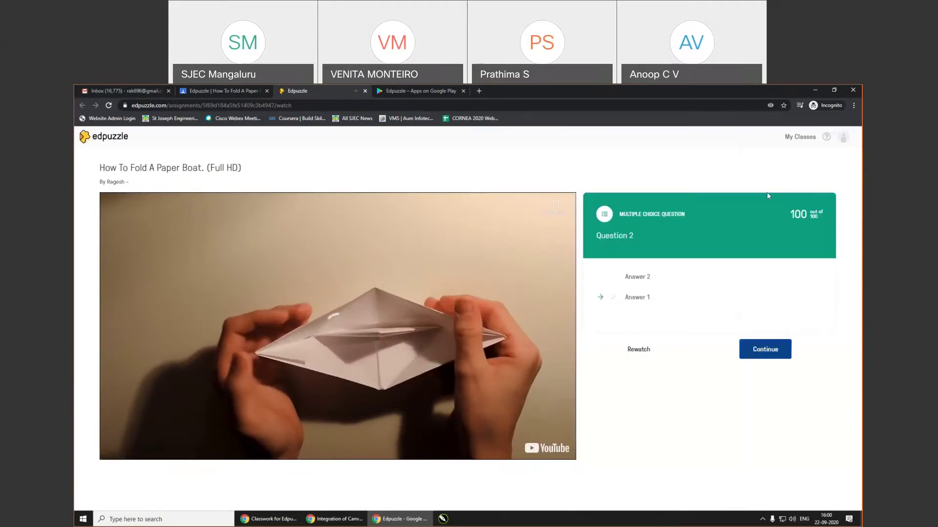
left_click(779, 353)
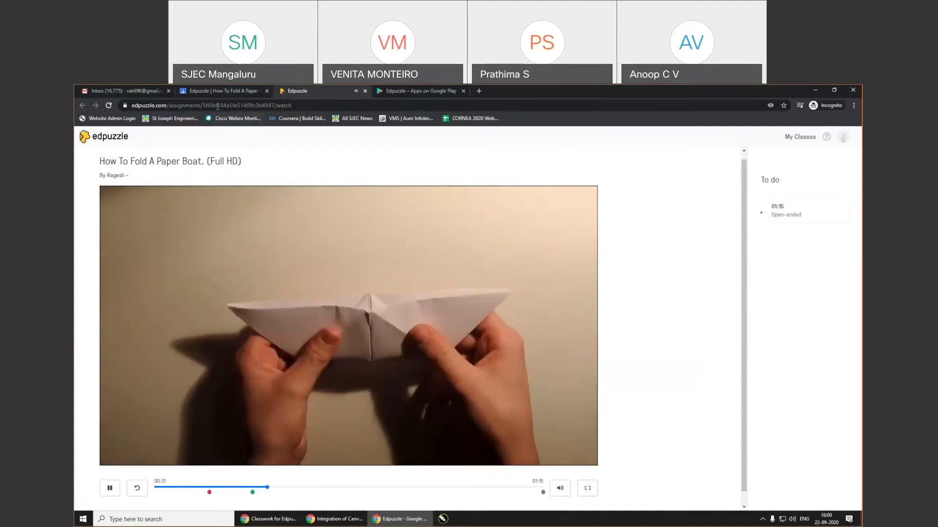
left_click(336, 519)
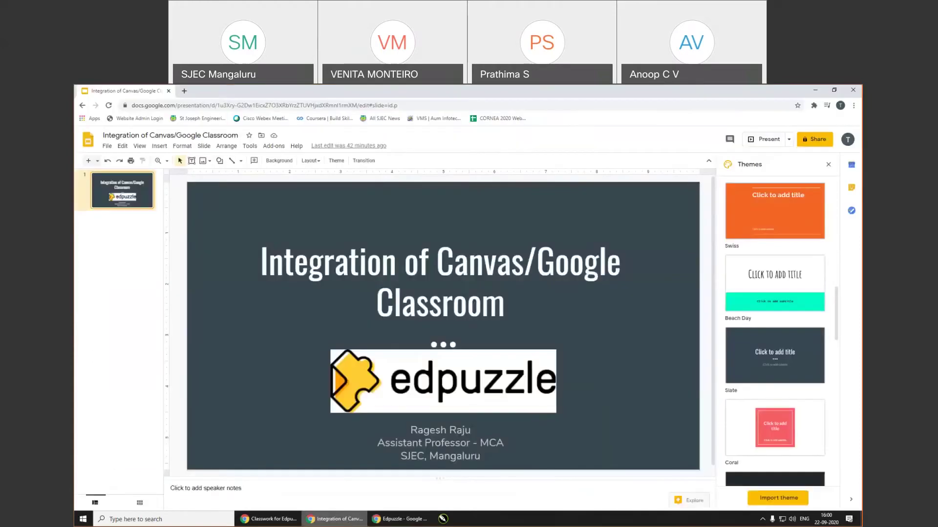
- Pause the paper-boat video in the student's window
left_click(285, 520)
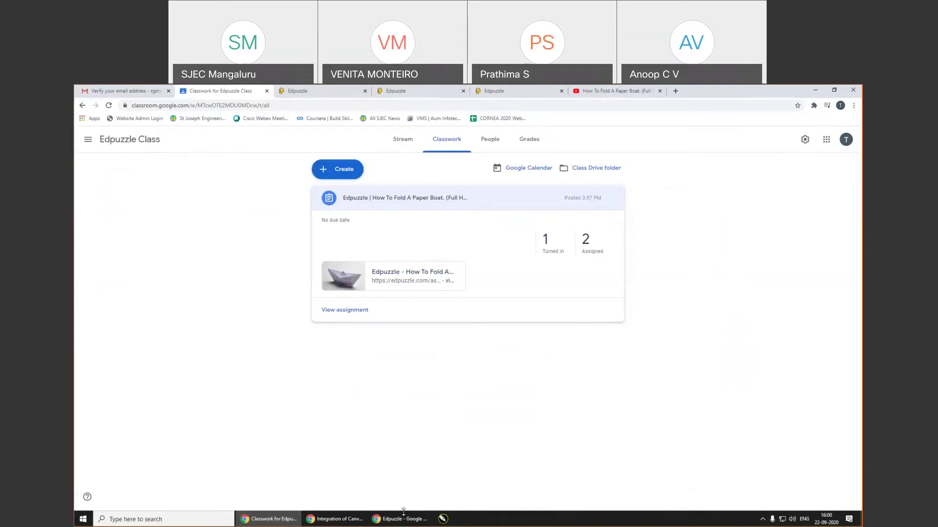
left_click(404, 520)
left_click(110, 488)
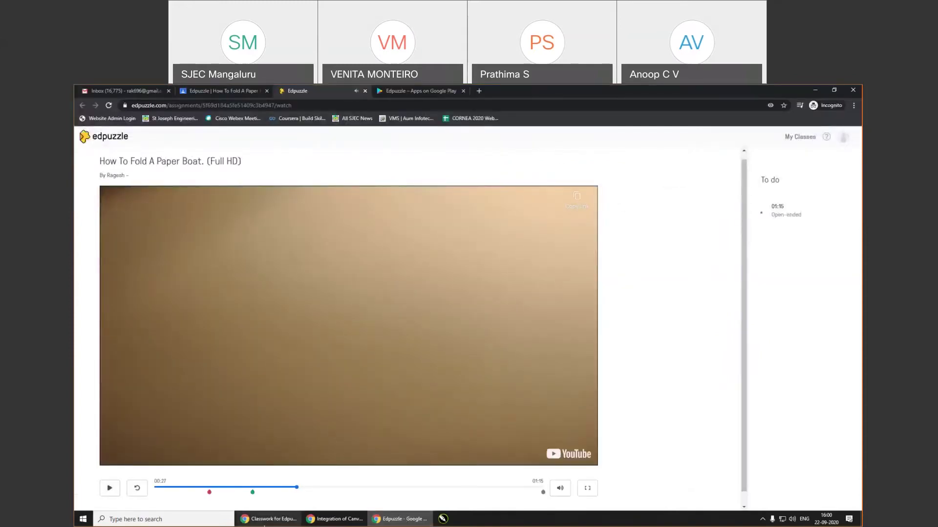
- In the teacher's Chrome, bring up the assignment's Edpuzzle student progress page
left_click(272, 519)
left_click(393, 91)
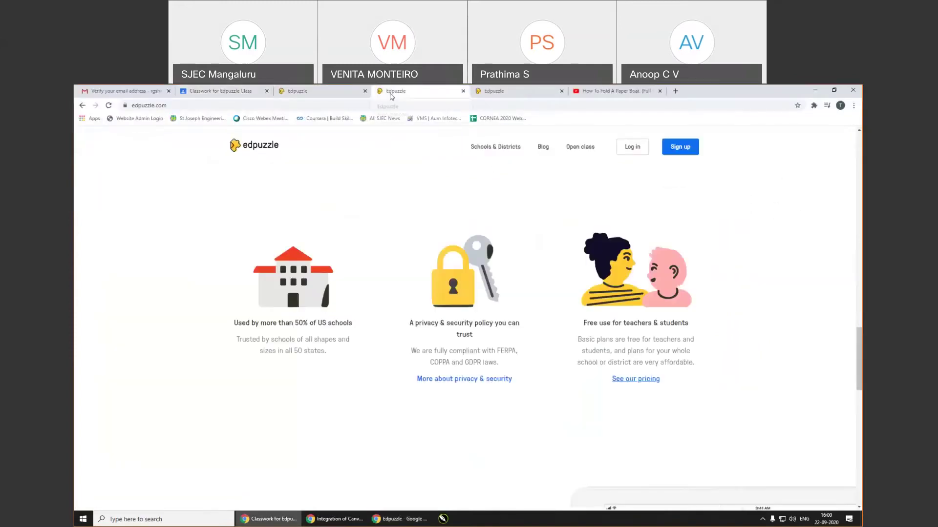
key("ctrl+shift+Tab")
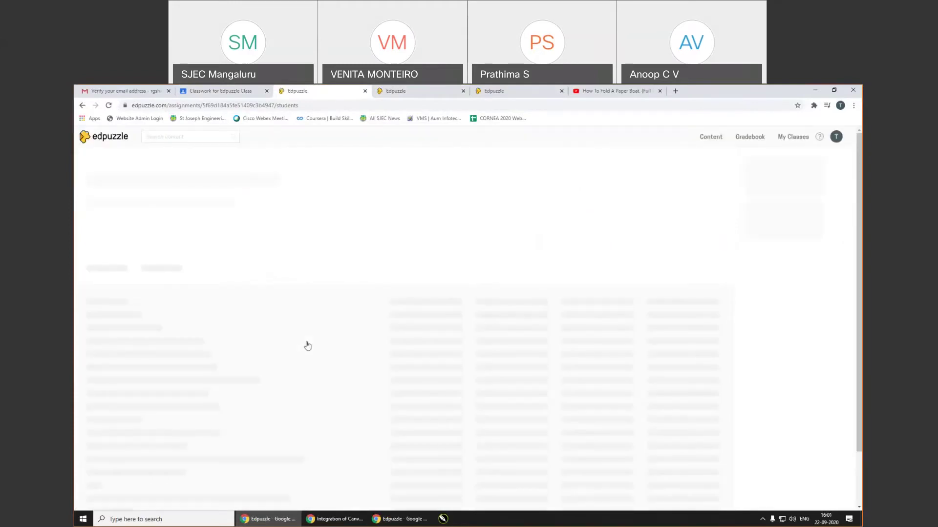
mouse_move(261, 358)
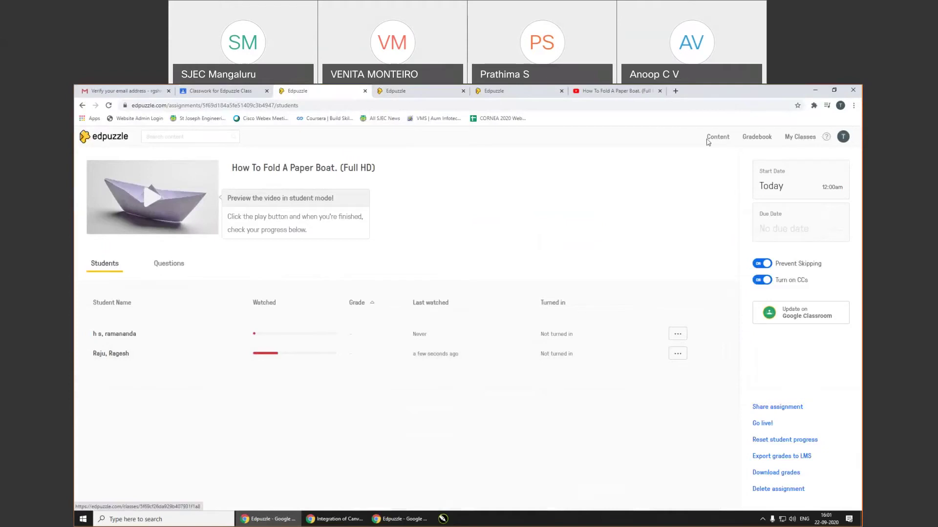
- In Edpuzzle Class, open the No Due Date paper-boat assignment and the student's progress report
left_click(722, 138)
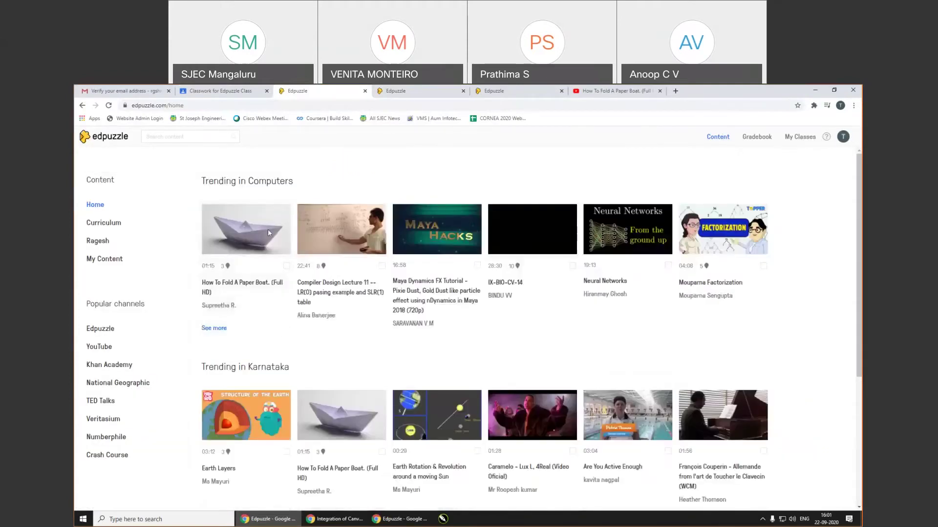
left_click(799, 137)
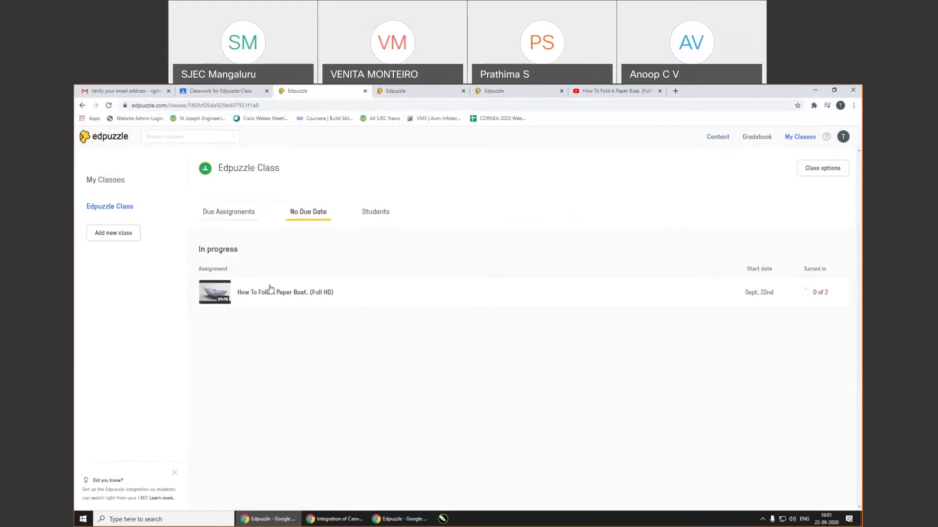
left_click(226, 212)
key("Right")
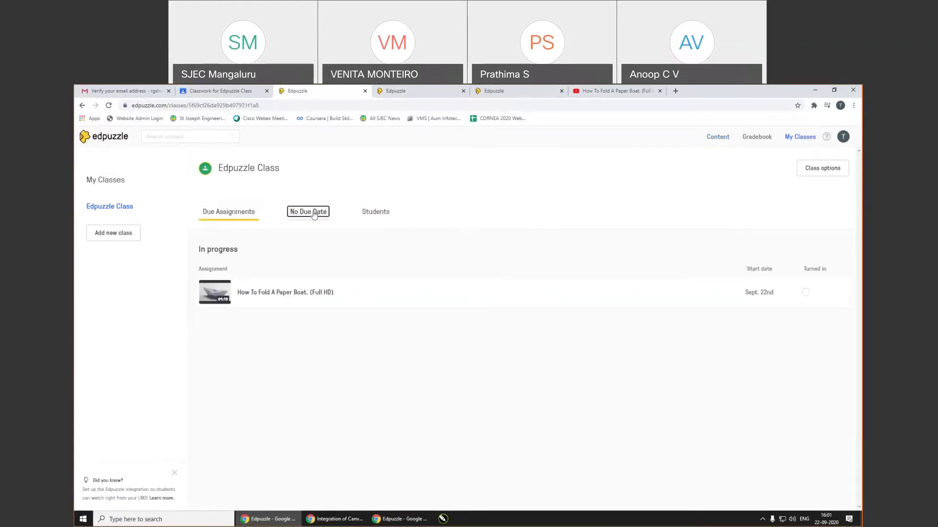
left_click(222, 212)
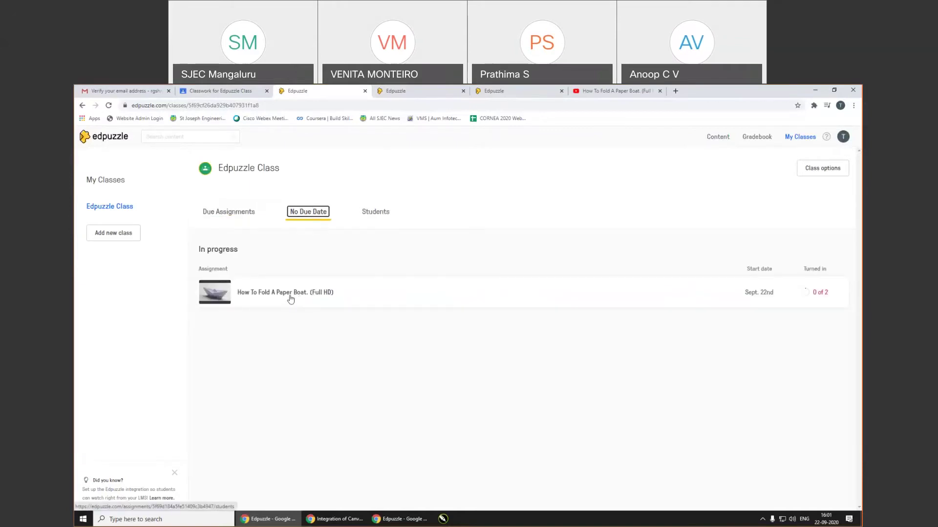
left_click(291, 296)
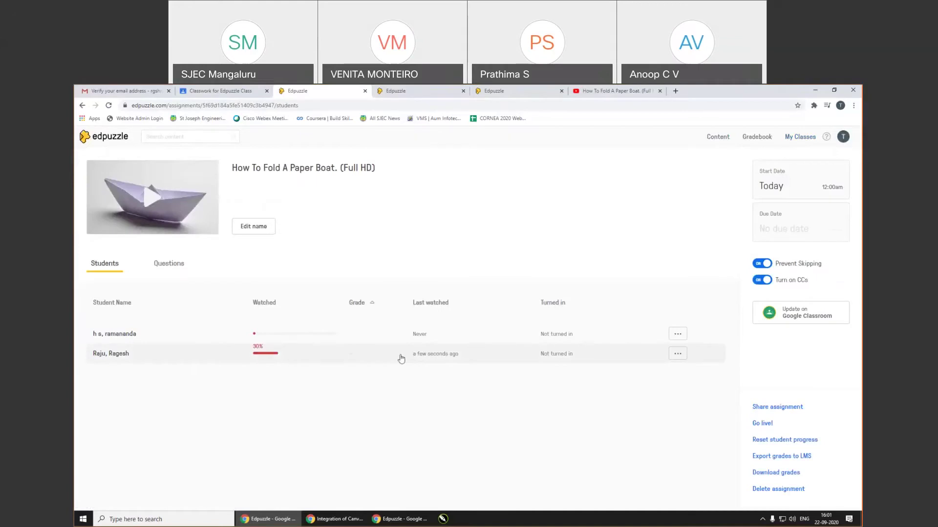
left_click(124, 359)
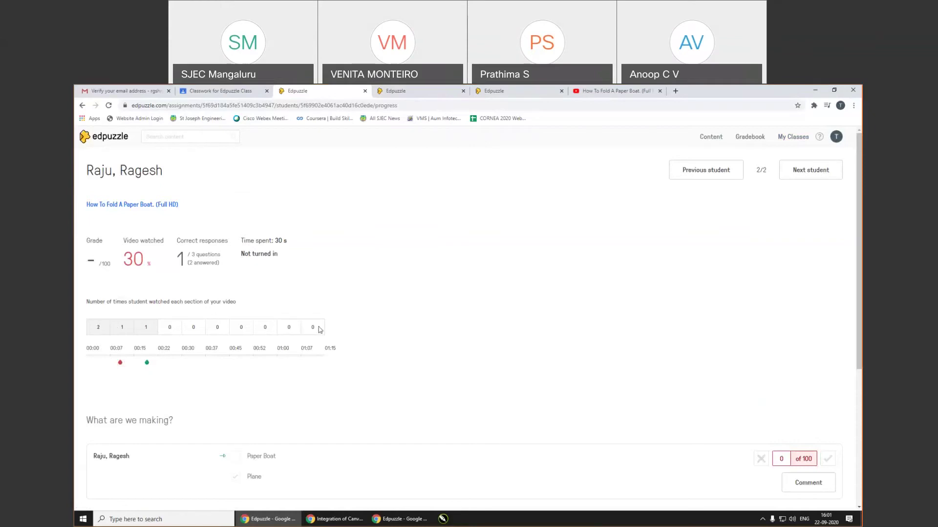
- Review the student's graded responses, then bring the student's incognito video window forward
scroll(319, 329, "down", 3)
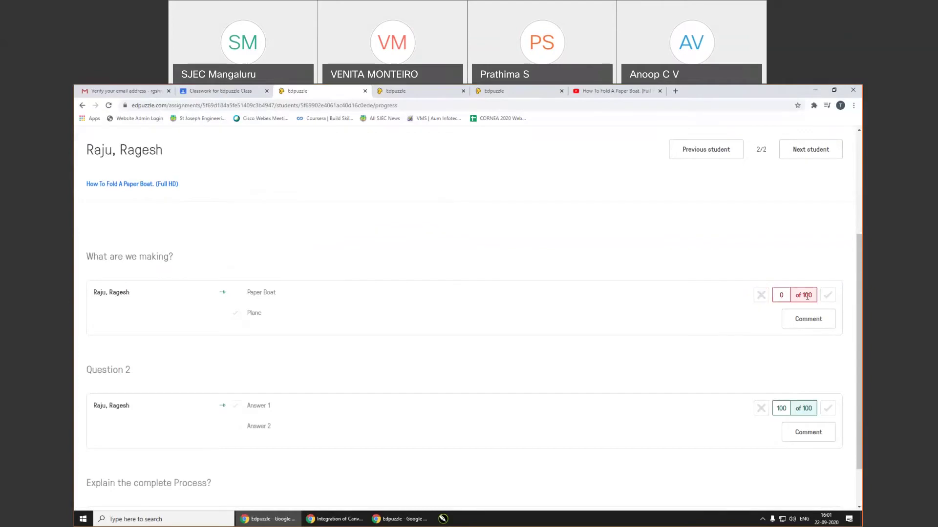
scroll(460, 396, "down", 1)
scroll(188, 468, "up", 1)
scroll(81, 472, "down", 1)
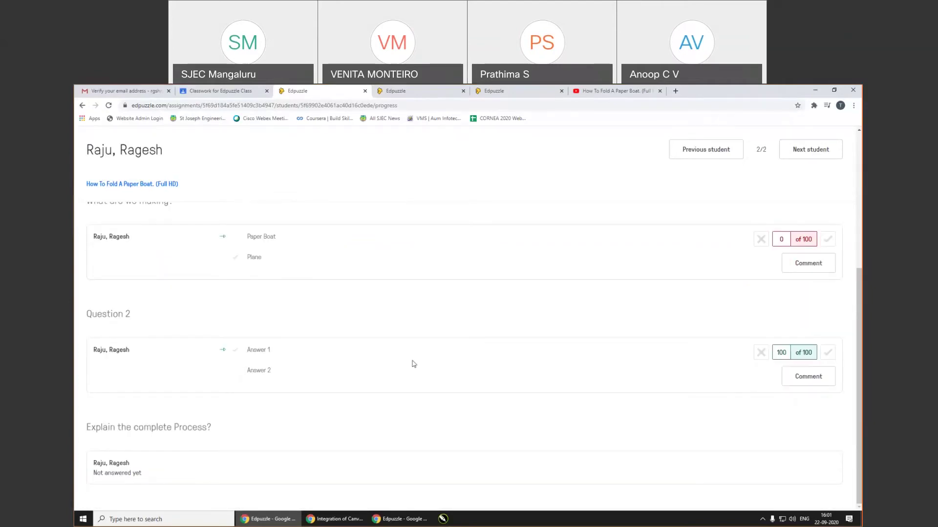
scroll(425, 363, "up", 4)
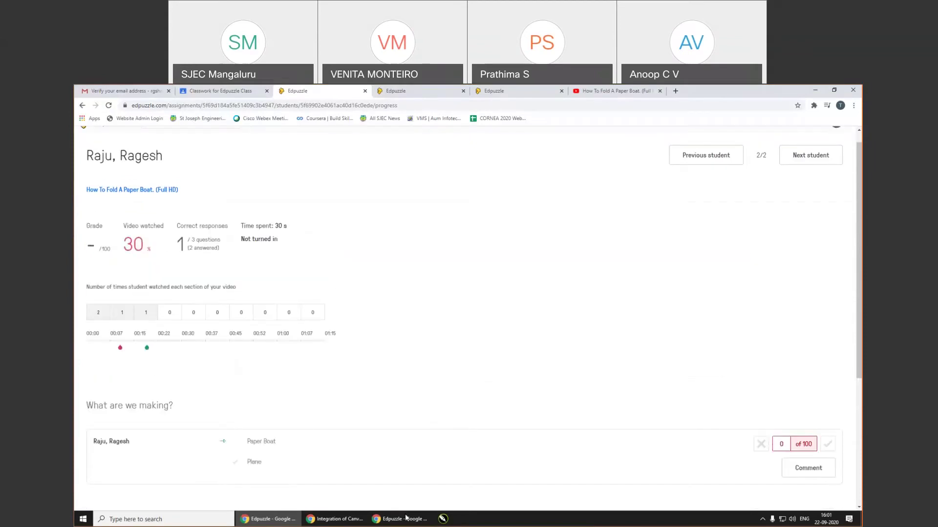
left_click(406, 519)
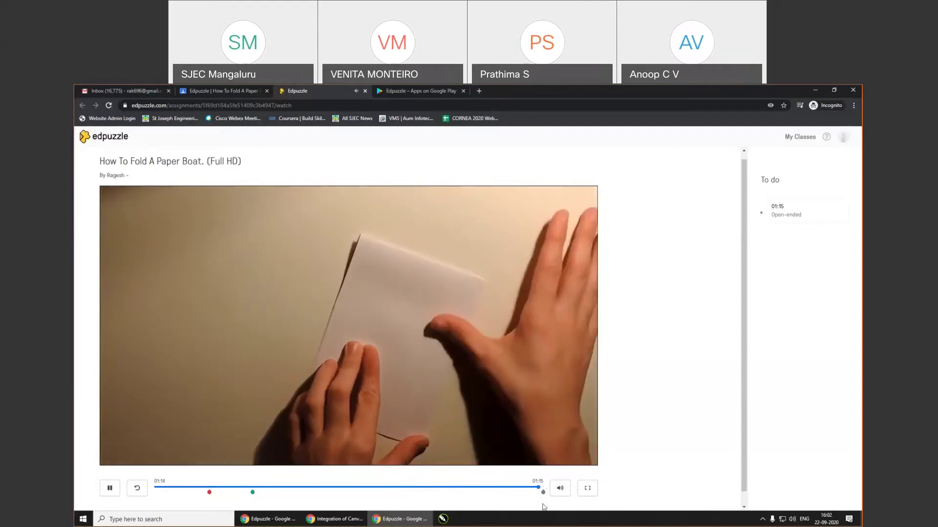
- Answer the open-ended question with 'Answer', finish the video and show results, then return to the teacher
left_click(654, 272)
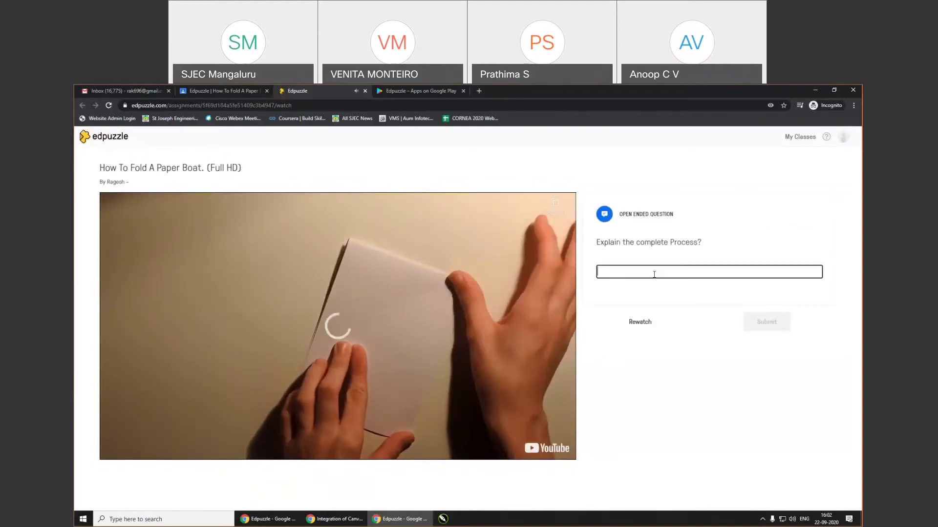
type("Answer")
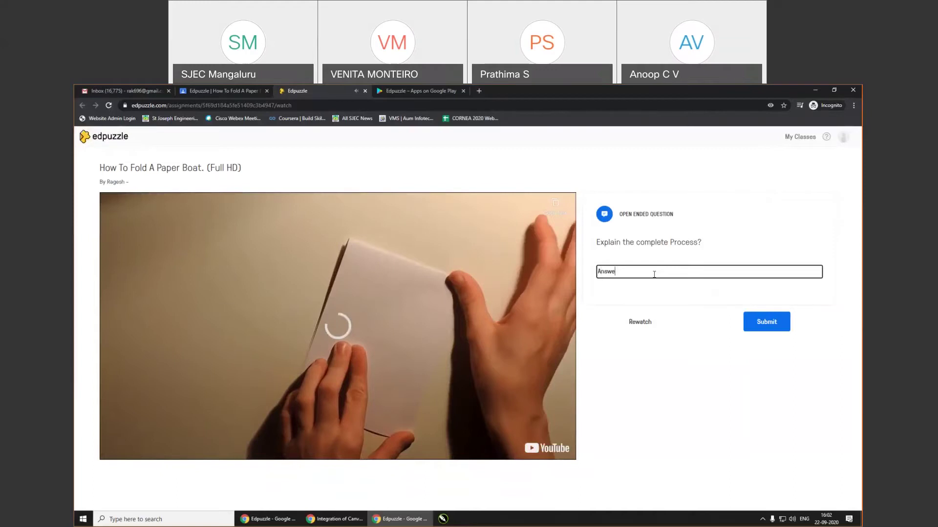
left_click(766, 327)
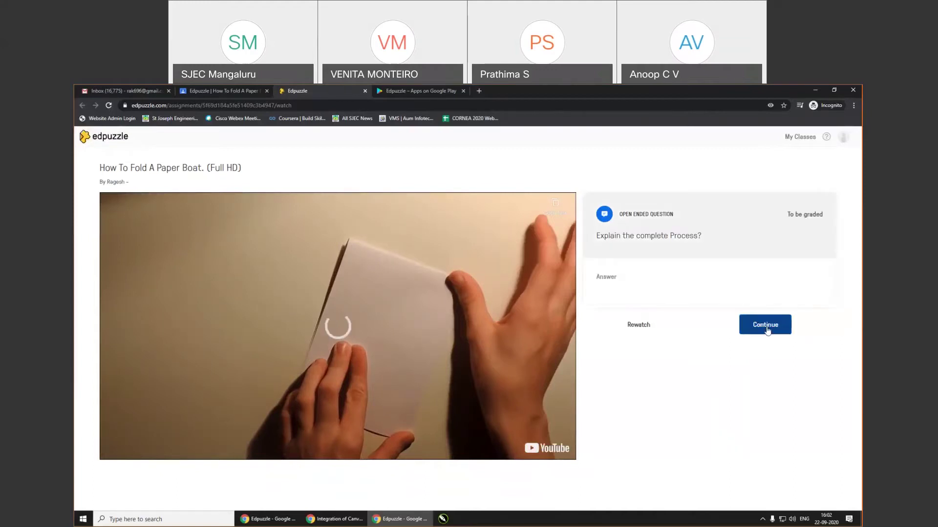
left_click(765, 327)
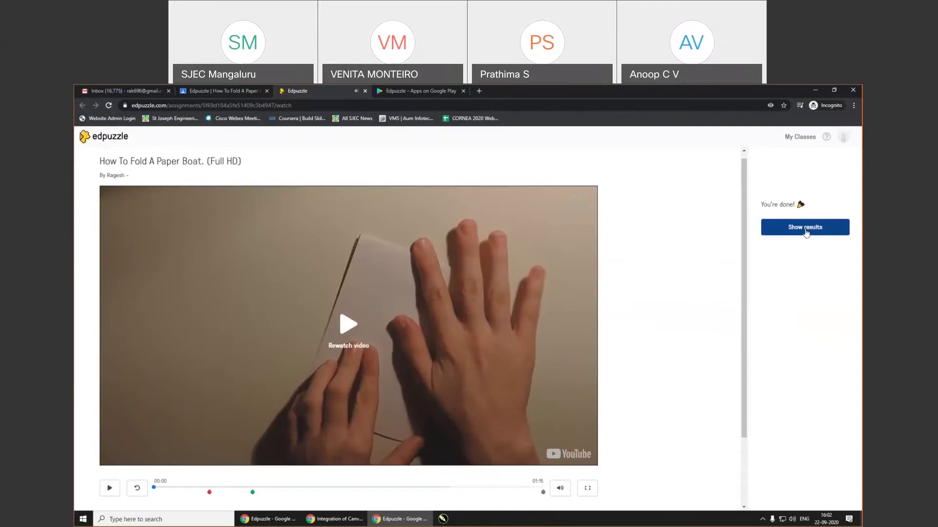
left_click(806, 233)
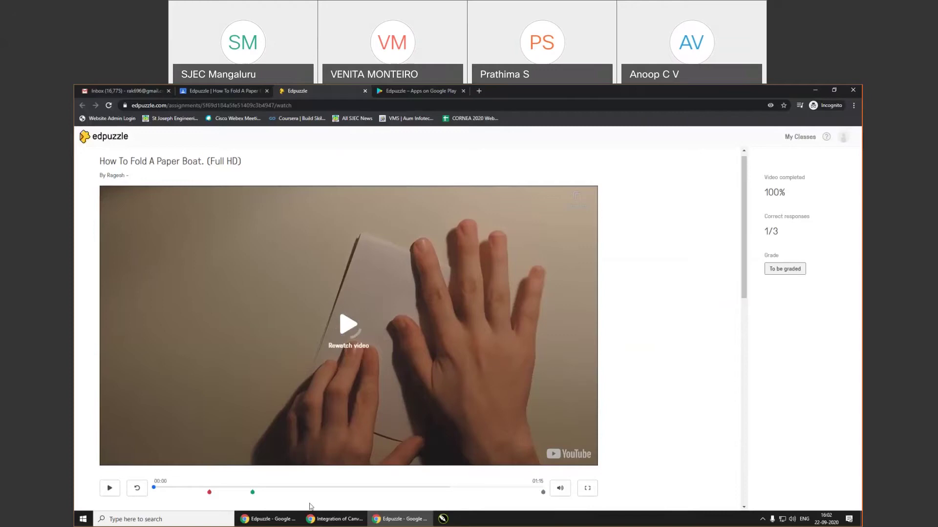
left_click(267, 519)
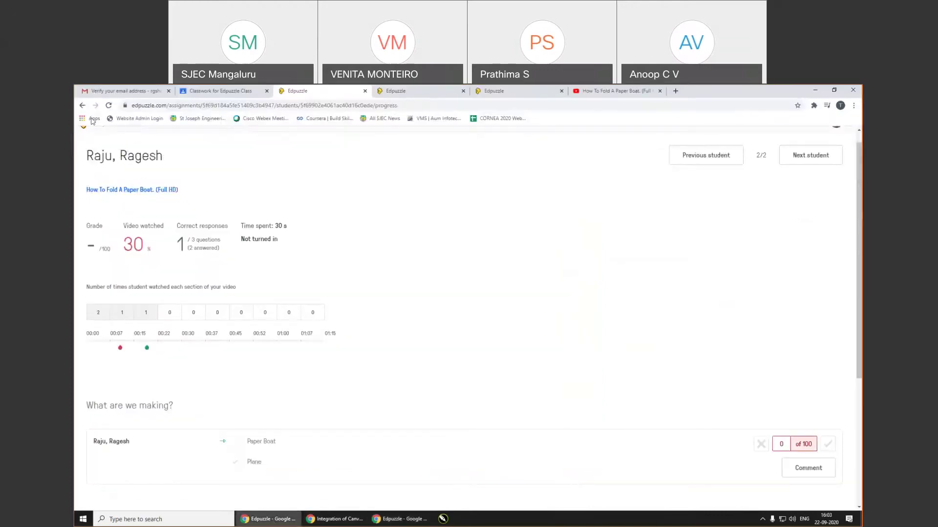
- Reload the report, mark the open-ended answer correct at 100, and go back to the student list
left_click(108, 105)
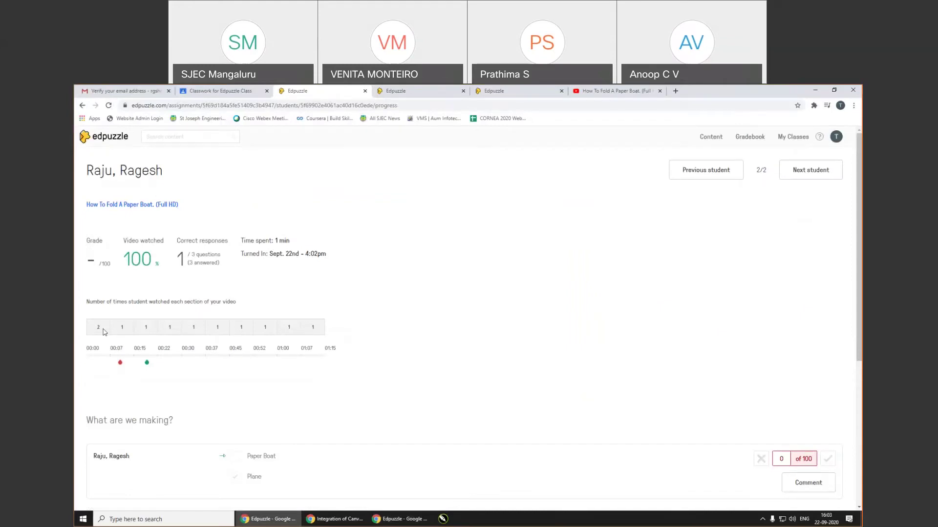
scroll(358, 332, "down", 5)
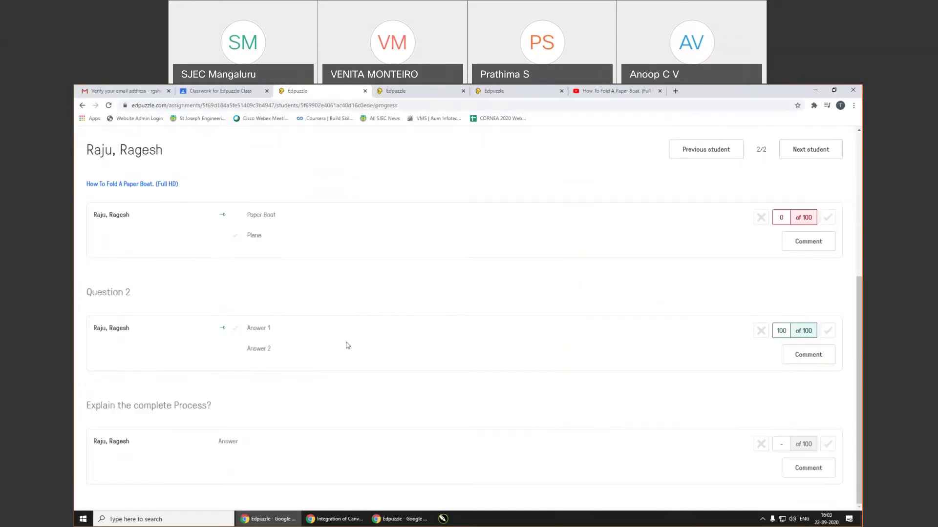
double_click(219, 441)
left_click(829, 445)
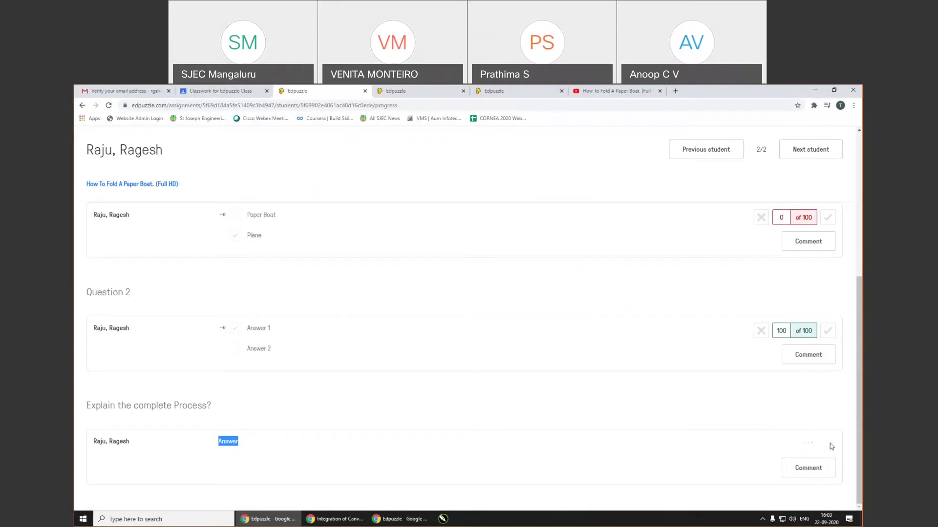
left_click(760, 445)
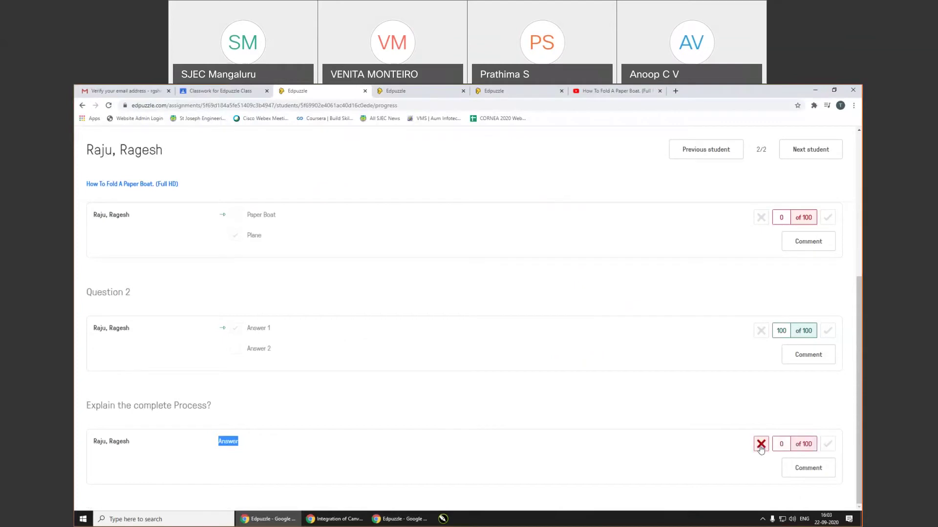
left_click(827, 445)
scroll(798, 229, "up", 5)
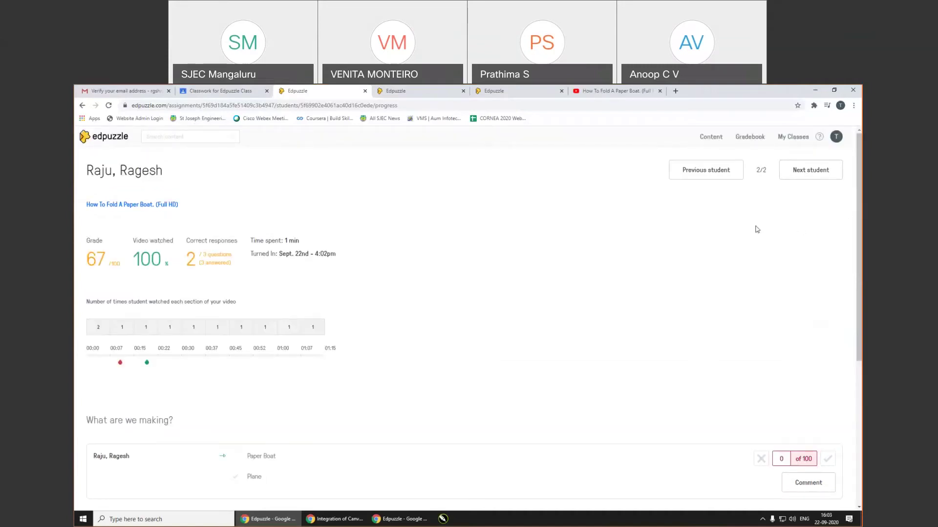
left_click(140, 205)
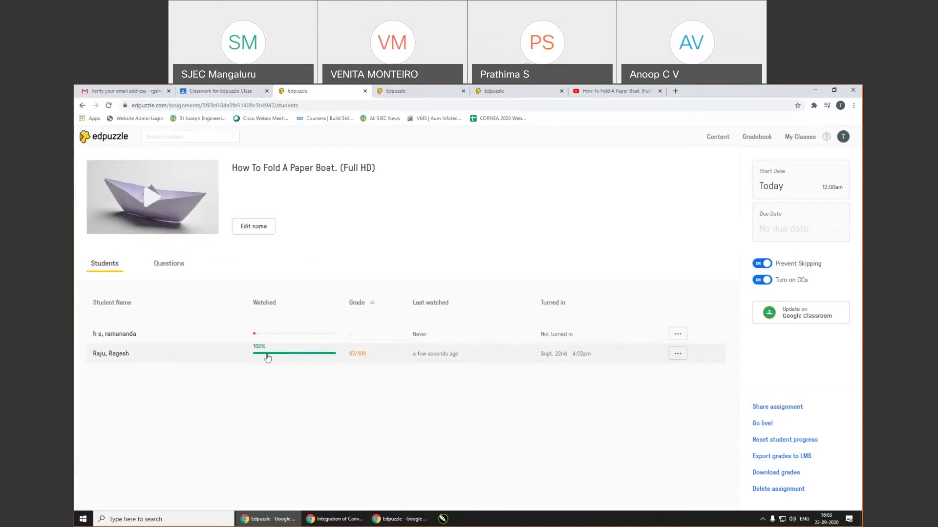
- Dismiss the student's Reset progress option unused and switch to the Classroom Classwork page
left_click(680, 356)
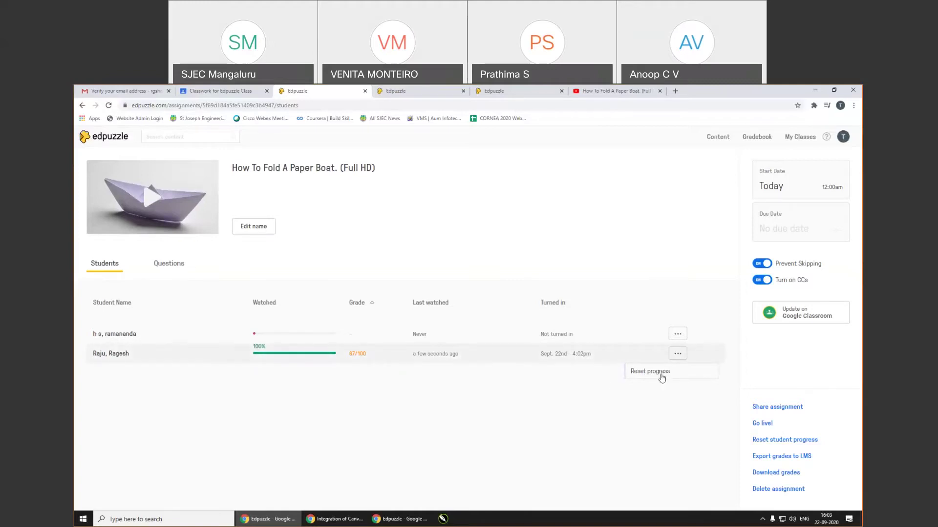
left_click(514, 424)
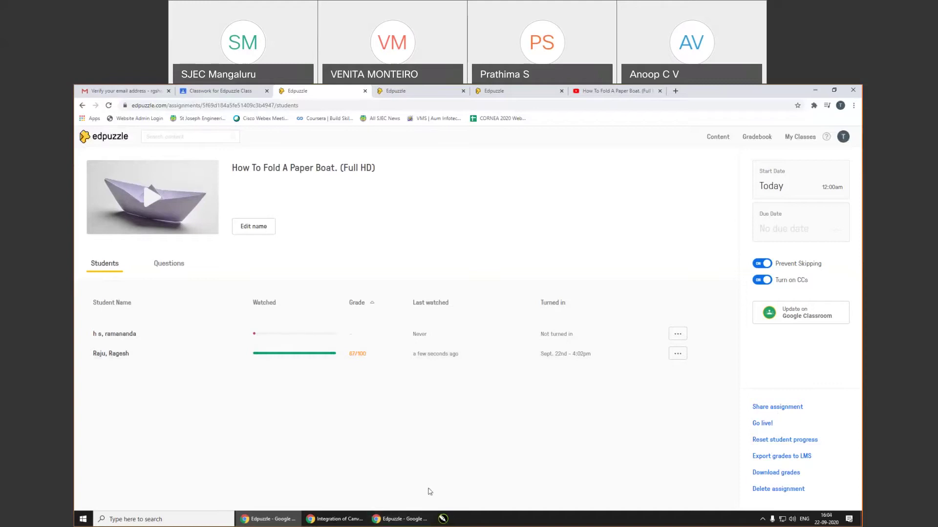
left_click(217, 91)
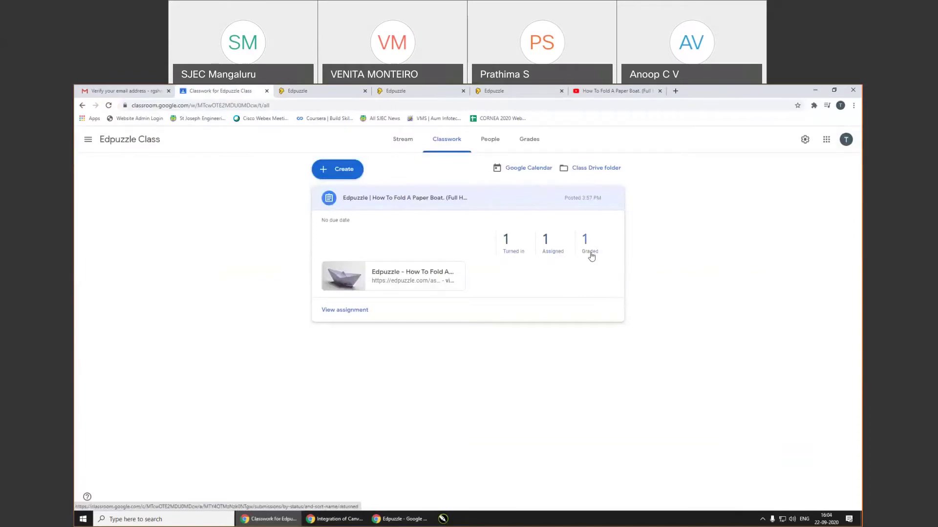
- Check the Classroom gradebook's 66.67 grade and class average, then return to the Edpuzzle tab
left_click(532, 141)
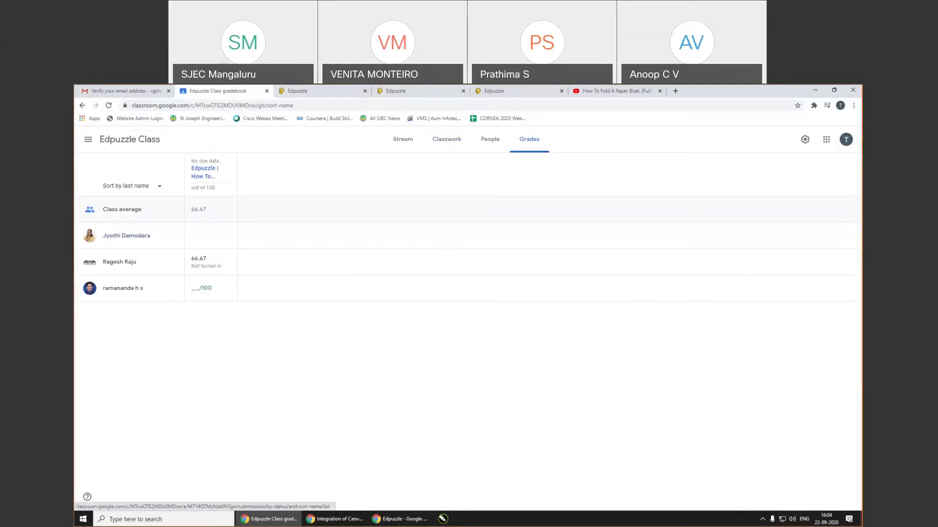
key("ctrl+Tab")
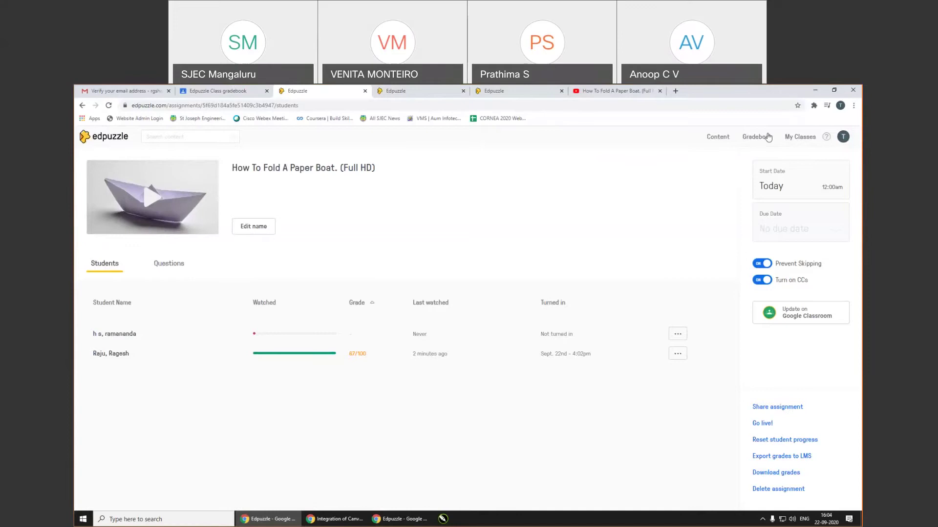
- Review the Edpuzzle Class page's student list and its due-date and no-due-date assignments
left_click(800, 137)
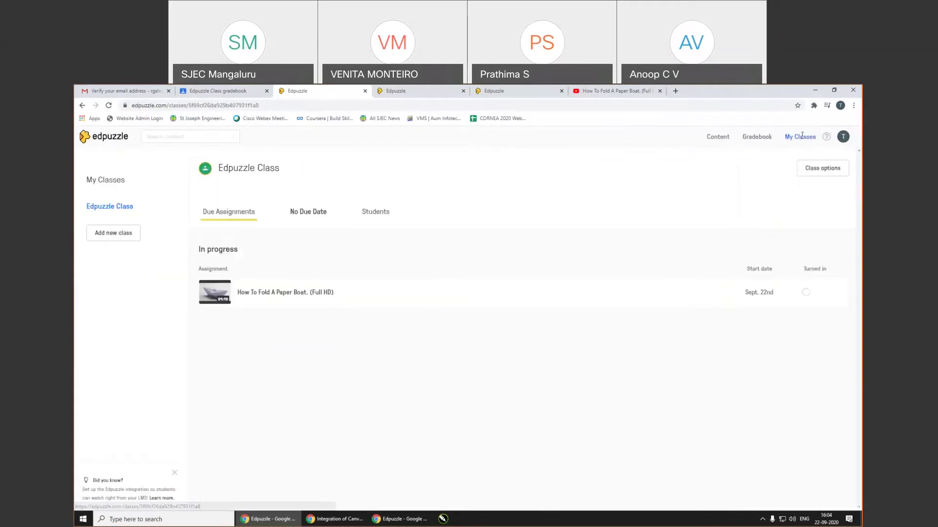
left_click(367, 218)
left_click(812, 255)
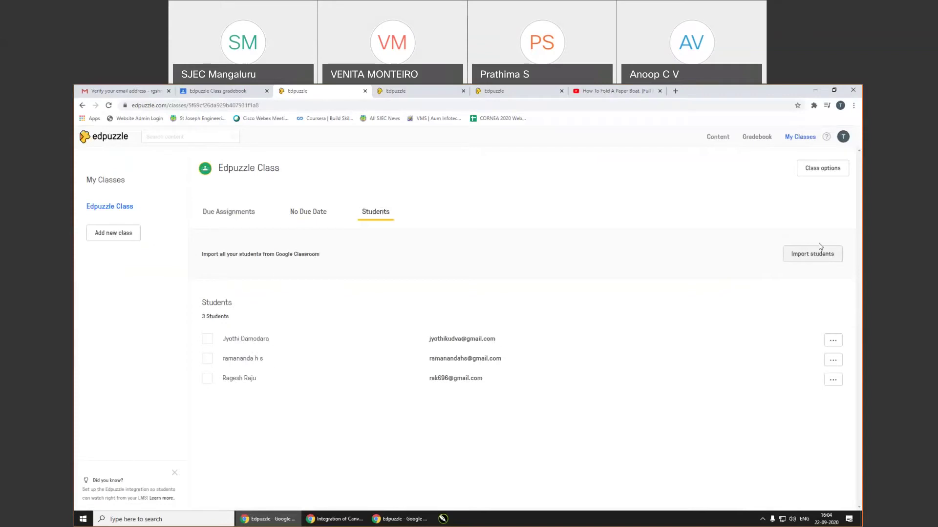
left_click(238, 211)
left_click(308, 212)
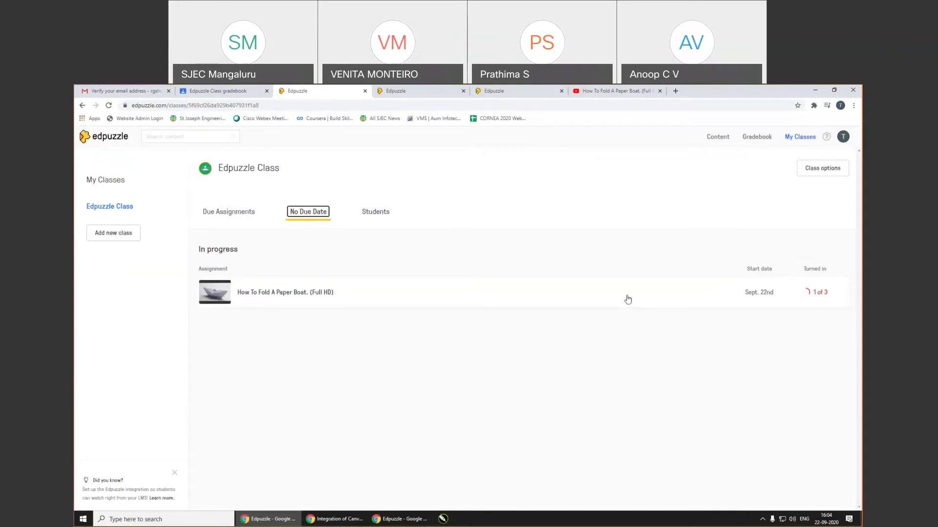
- Compare the Classroom gradebook with the Edpuzzle class page showing 1 of 3 turned in
left_click(218, 90)
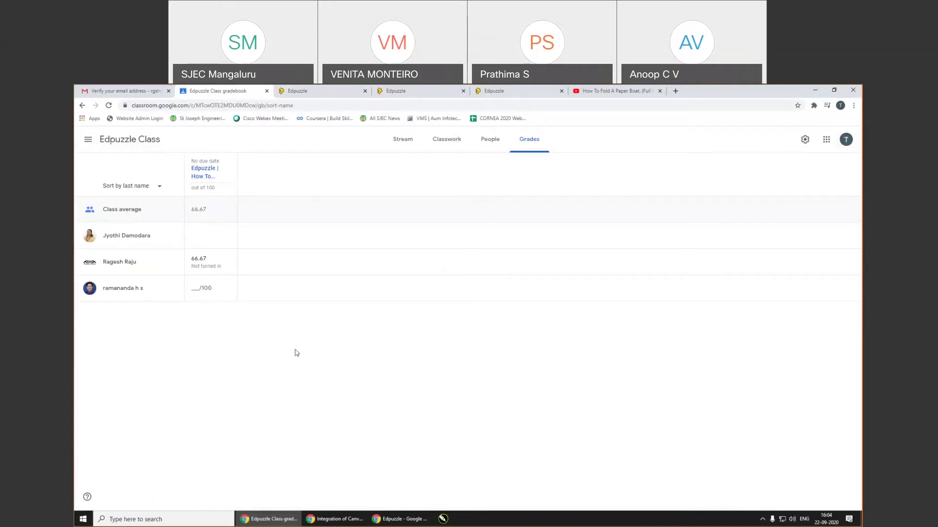
left_click(298, 91)
key("ctrl+shift+Tab")
left_click(298, 91)
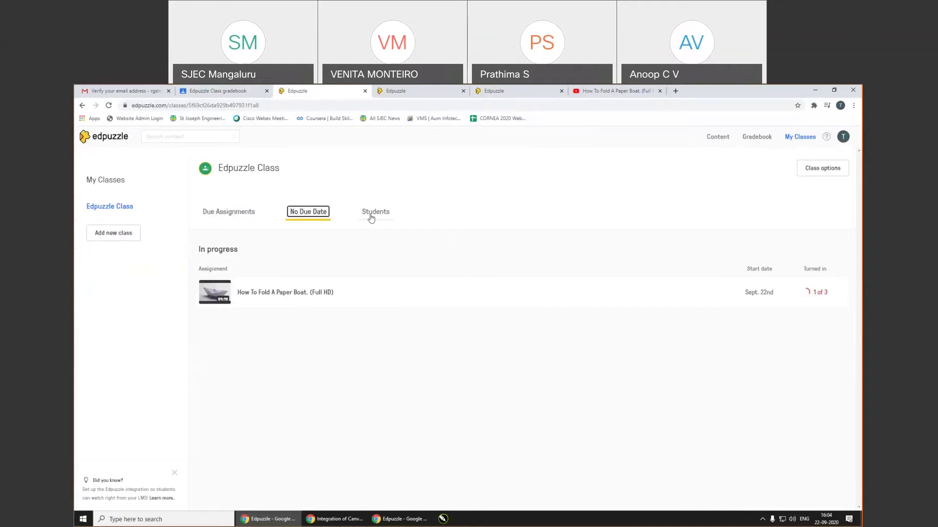
left_click(719, 139)
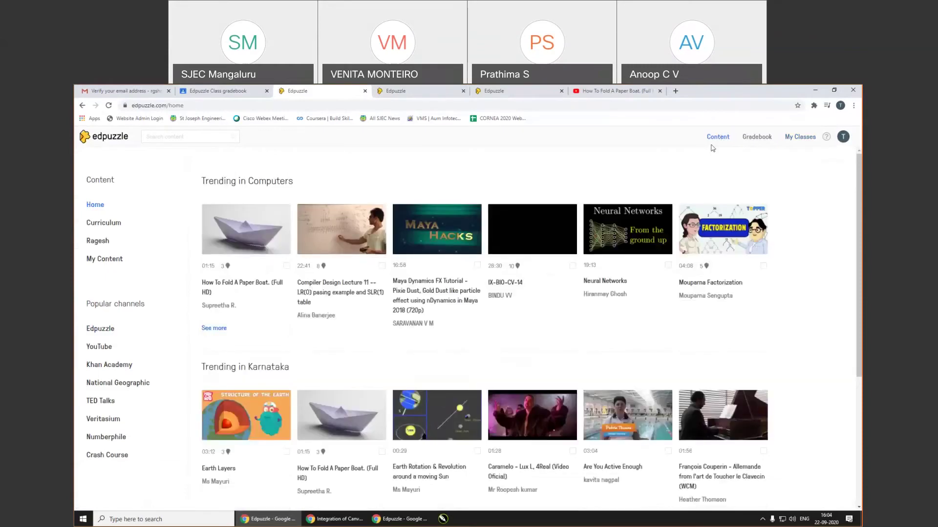
left_click(843, 138)
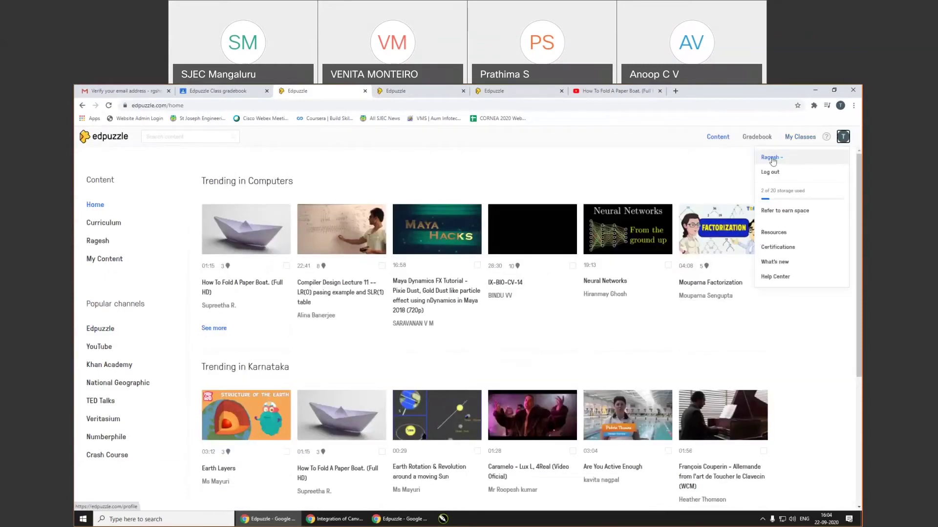
left_click(773, 158)
left_click(844, 138)
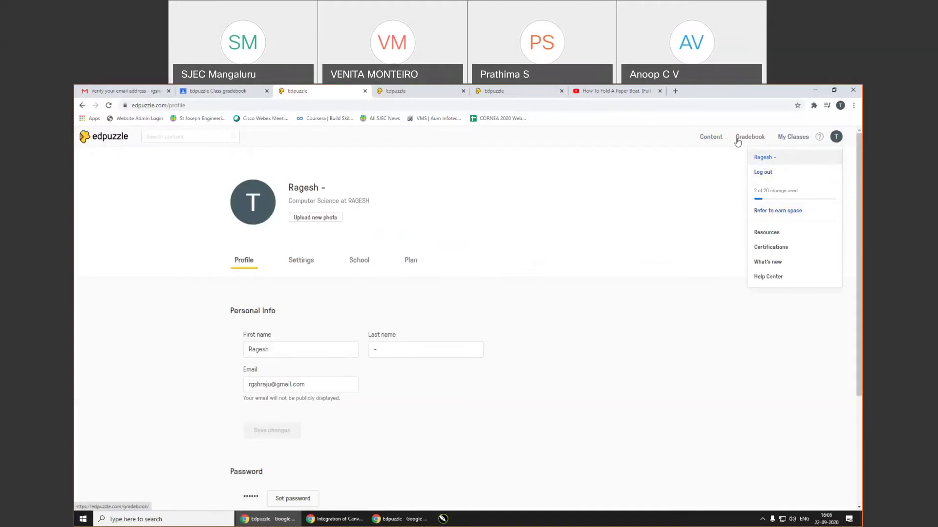
left_click(718, 137)
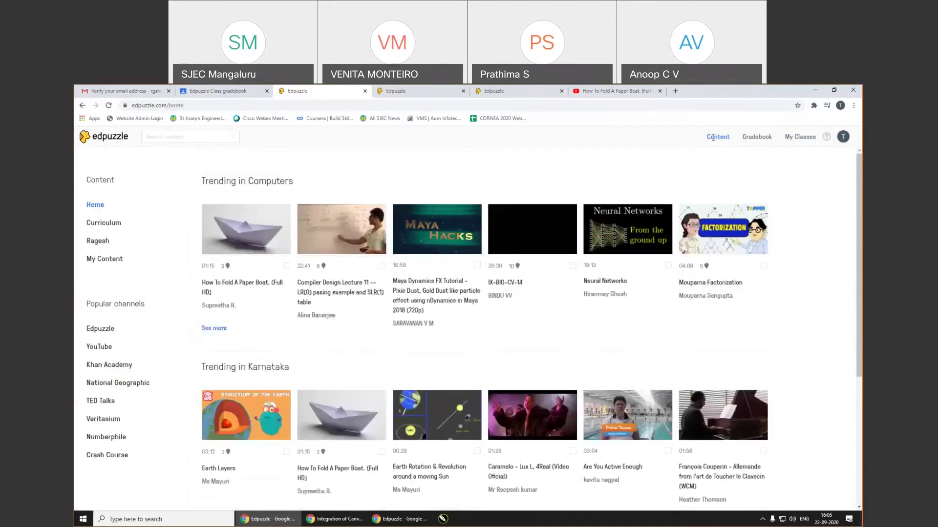
left_click(98, 240)
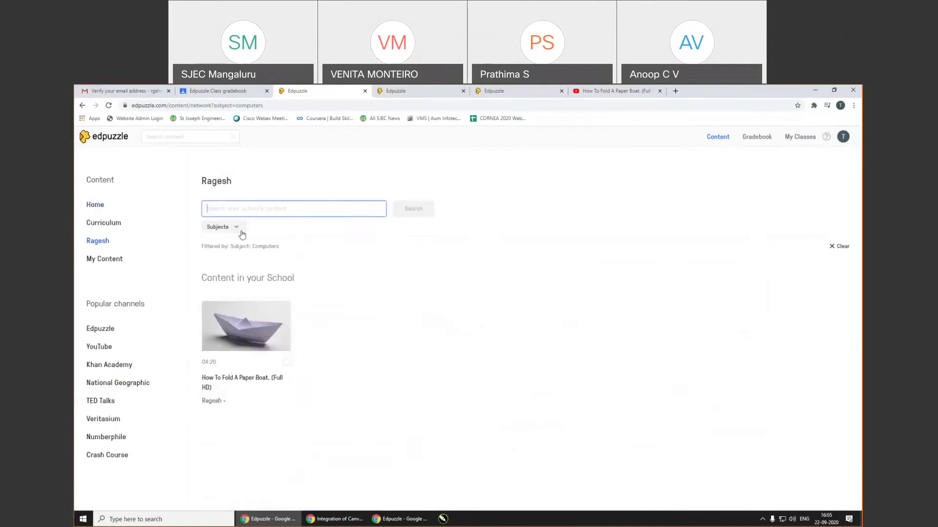
left_click(843, 138)
left_click(780, 158)
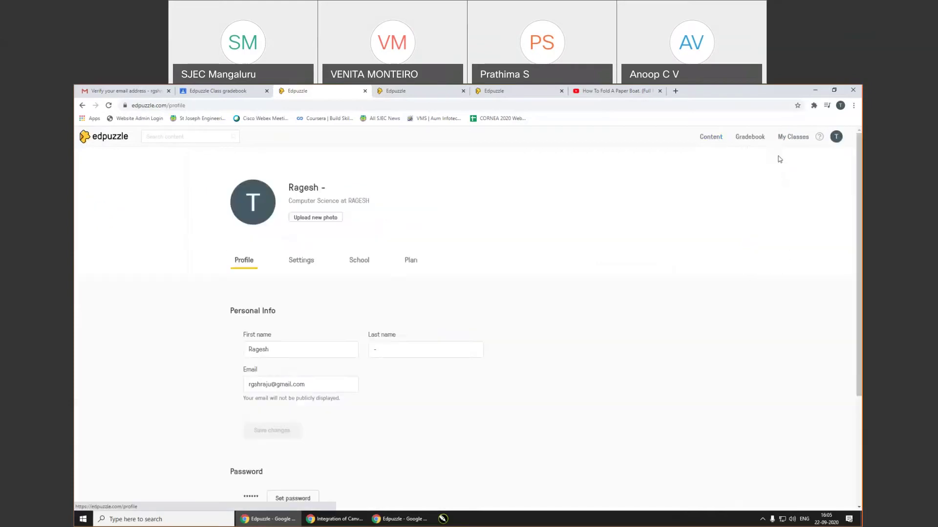
left_click(310, 264)
scroll(338, 274, "down", 3)
left_click(351, 264)
scroll(440, 342, "down", 4)
left_click(371, 472)
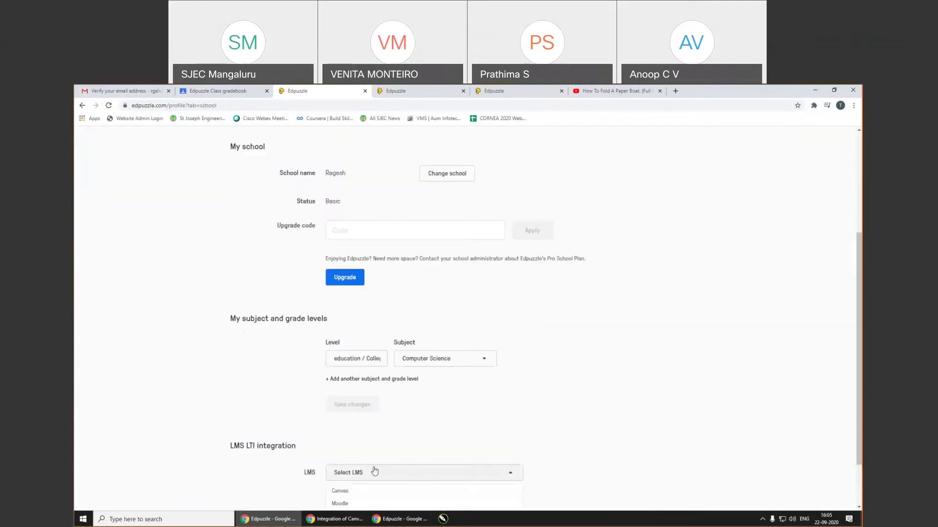
scroll(375, 471, "down", 2)
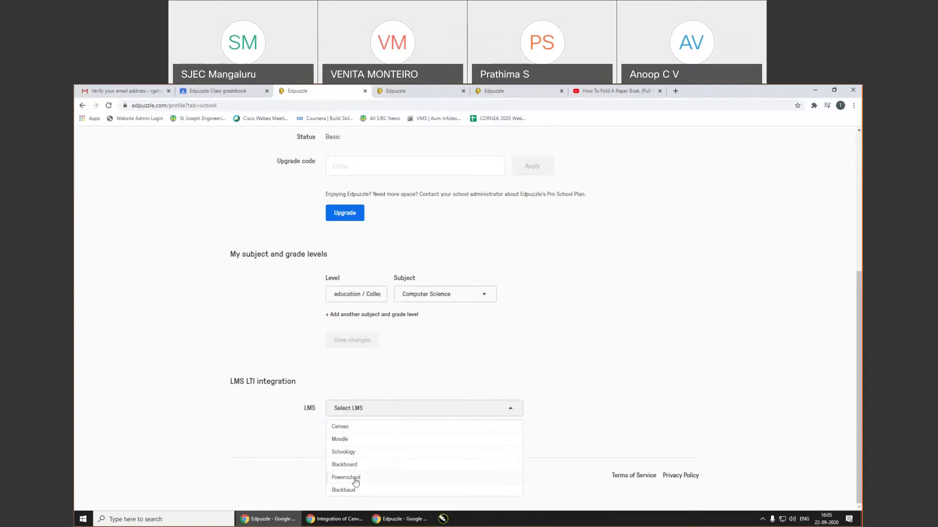
left_click(312, 407)
scroll(312, 401, "up", 5)
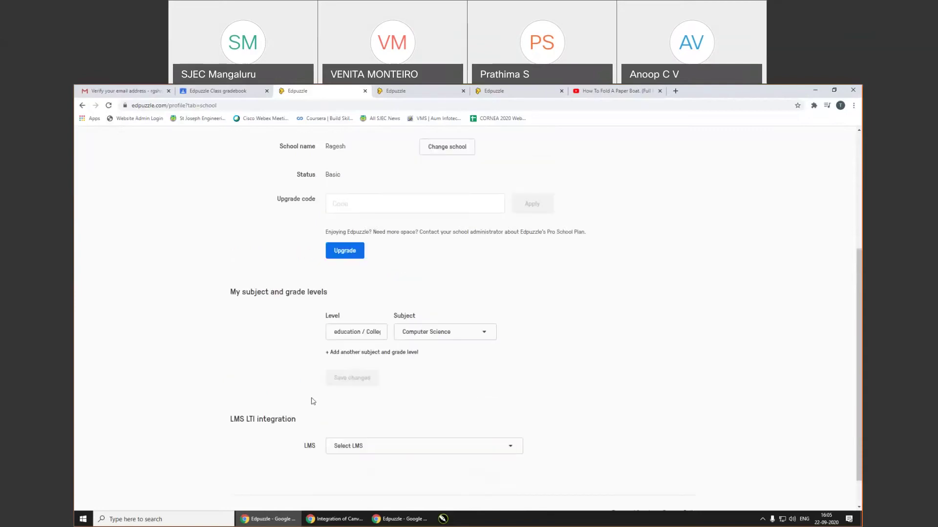
left_click(712, 138)
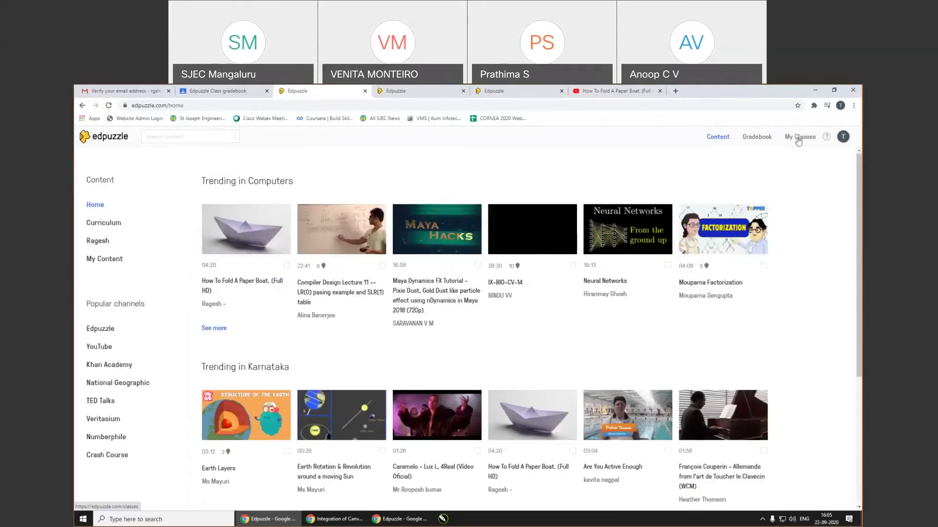
- Check the Edpuzzle Class's due assignments, then go back to the Content home page
left_click(798, 139)
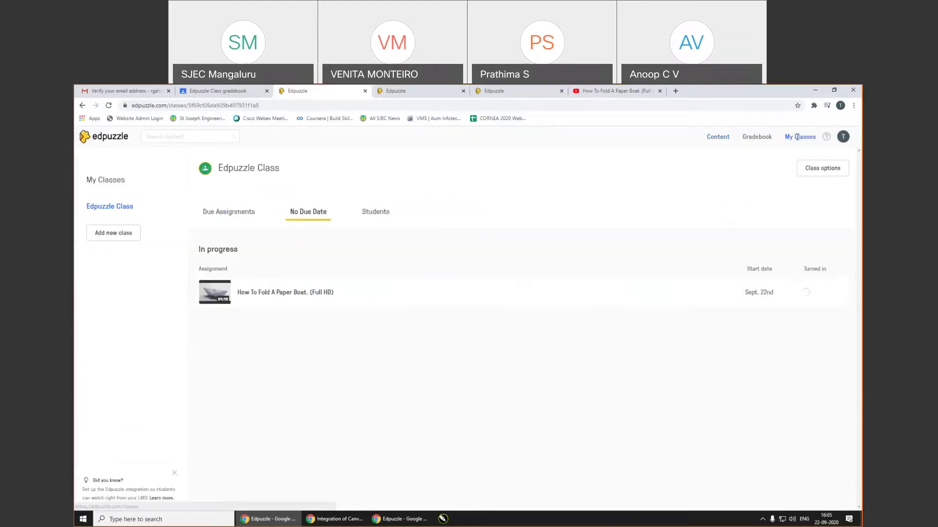
left_click(229, 212)
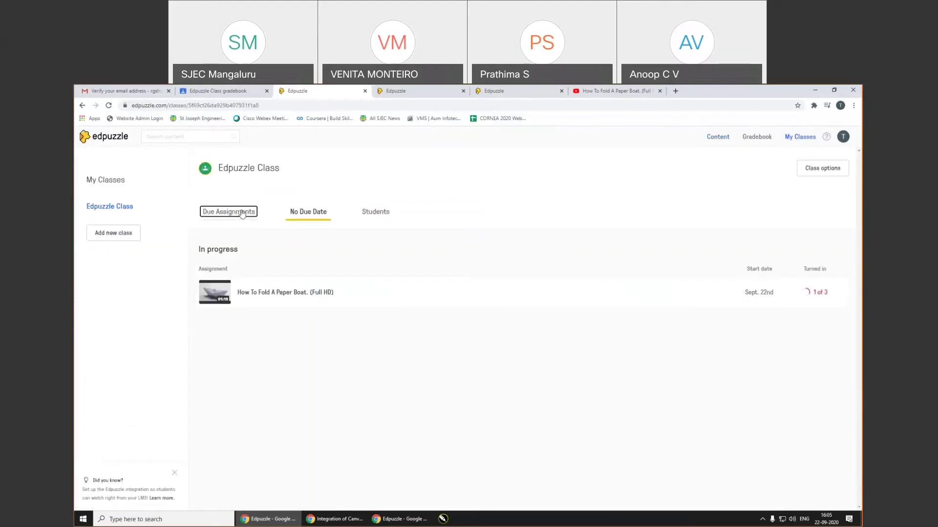
left_click(714, 138)
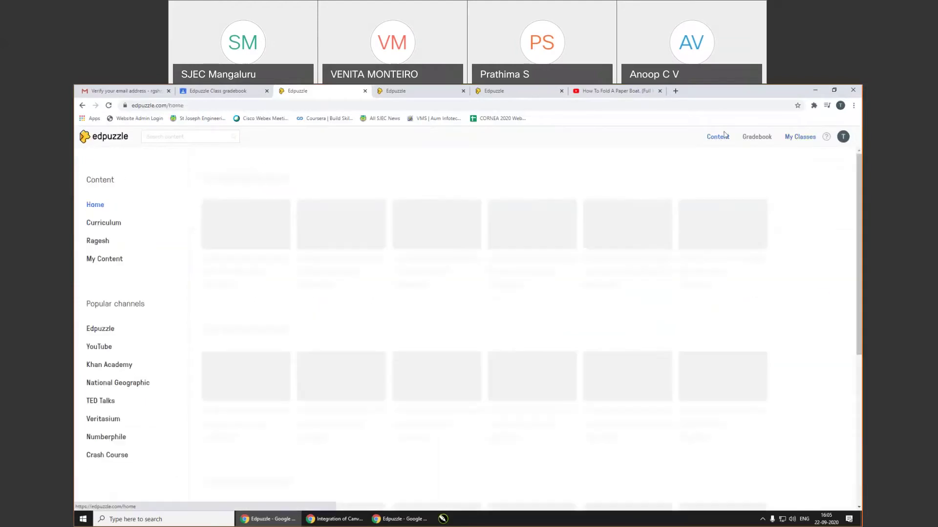
scroll(251, 331, "down", 3)
scroll(179, 298, "up", 3)
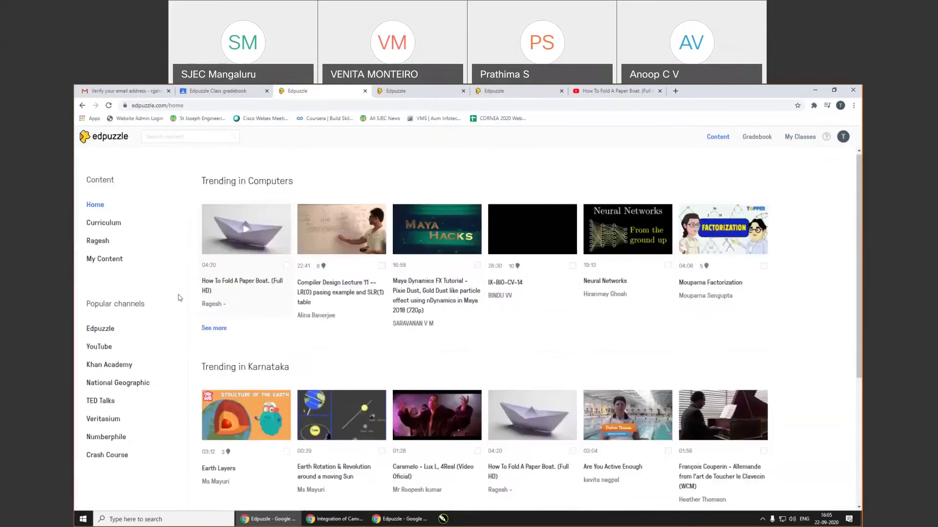
- Delete the 04:20 paper-boat video copy from My Content
left_click(102, 260)
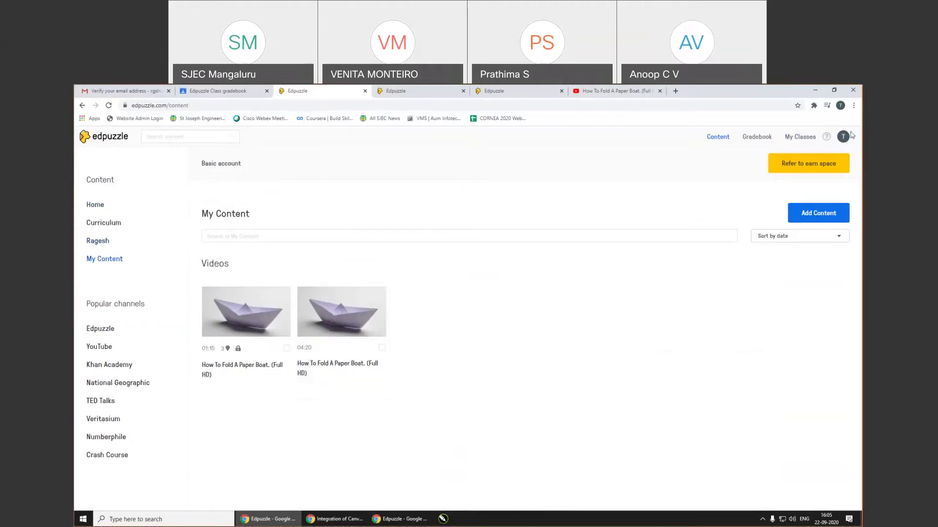
left_click(382, 348)
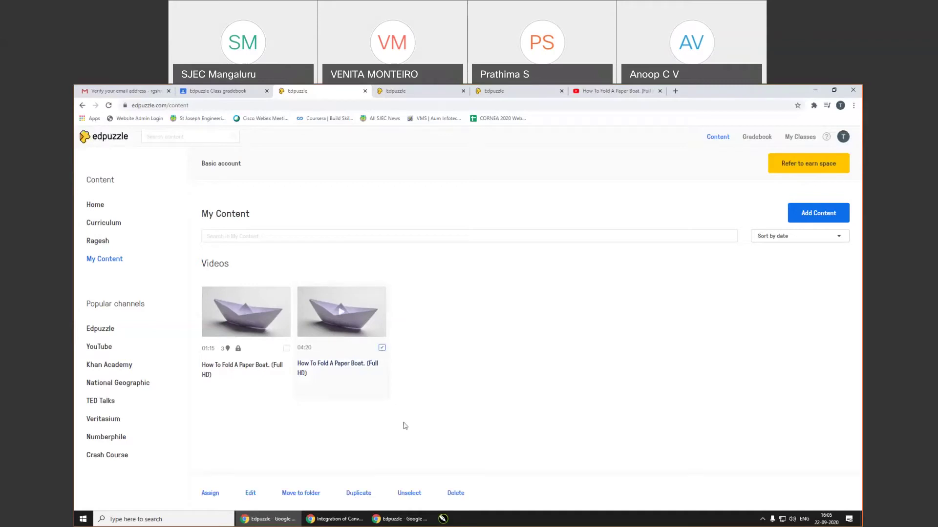
left_click(456, 493)
left_click(541, 236)
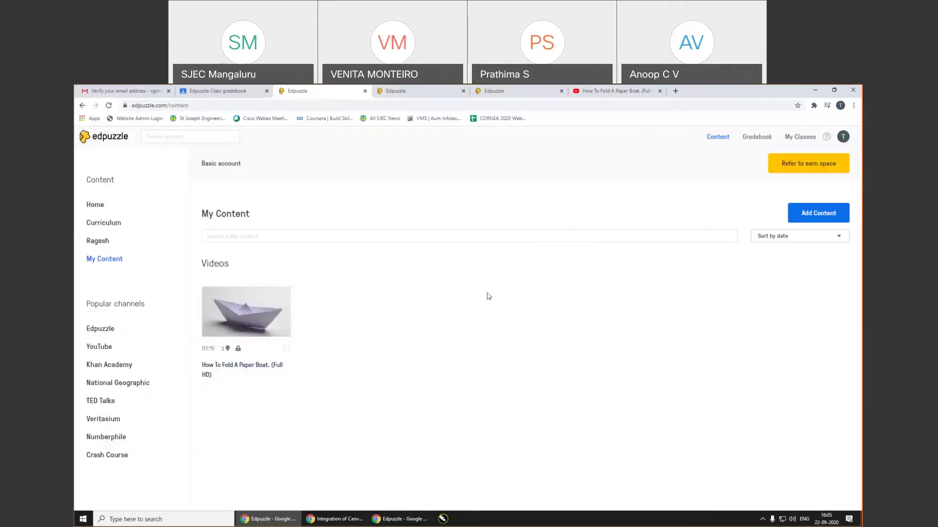
left_click(841, 137)
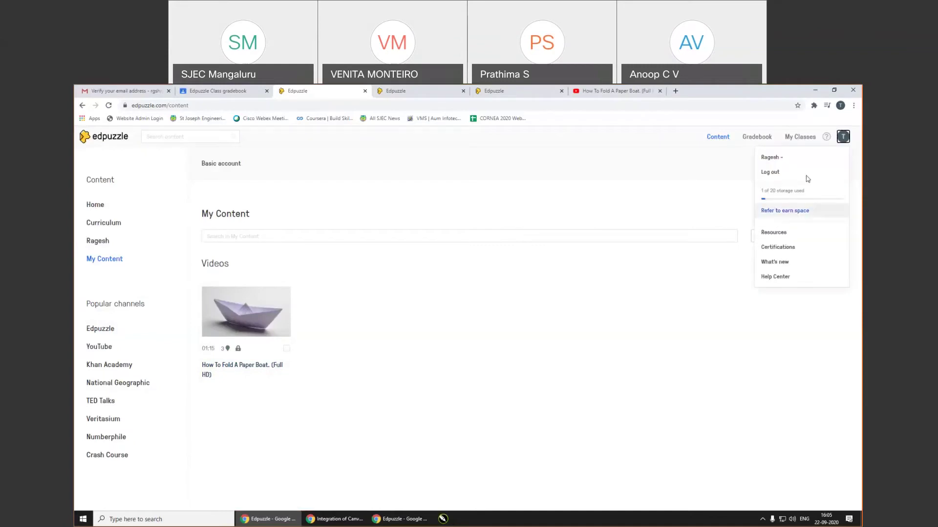
- Start uploading Edpuzzle.mp4 from the Desktop as new video content
left_click(218, 251)
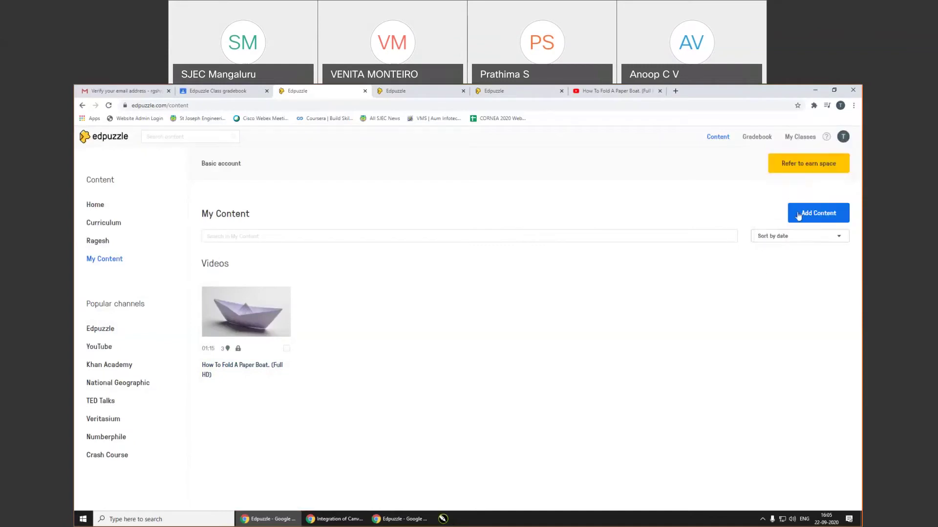
left_click(820, 216)
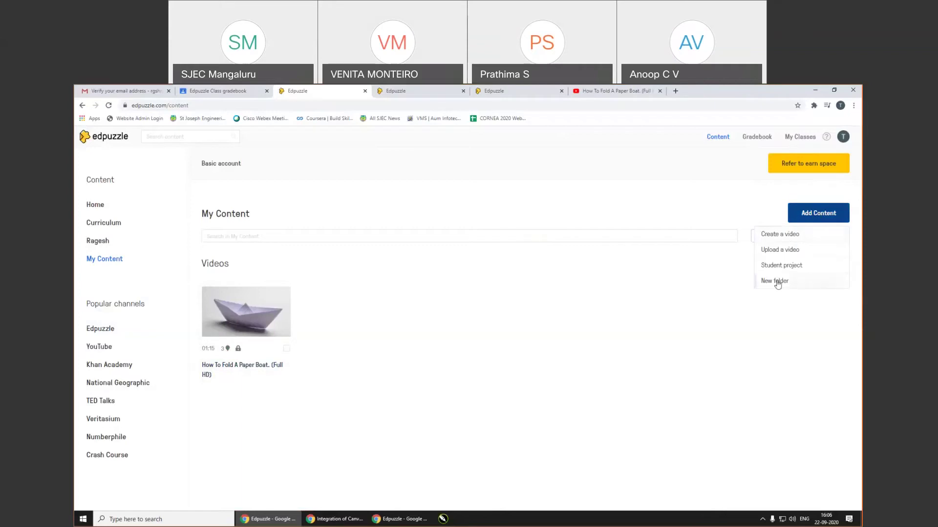
left_click(790, 253)
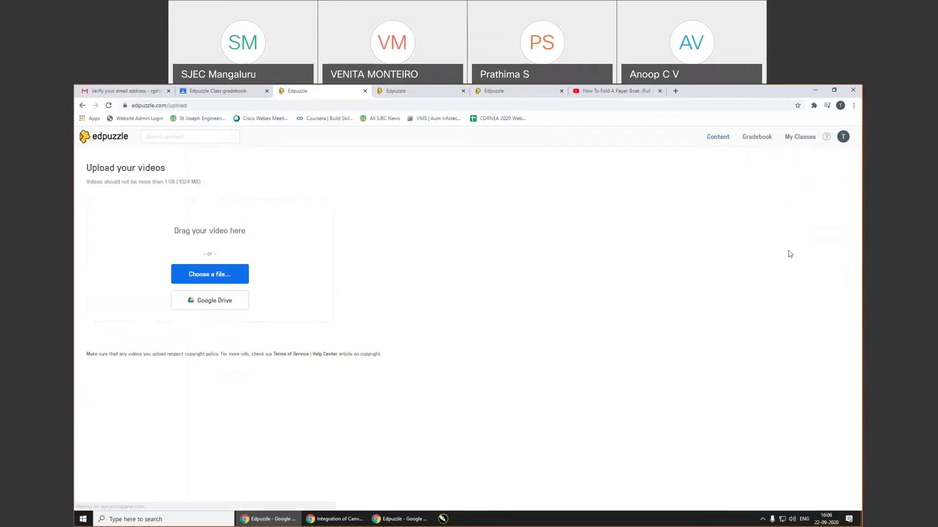
left_click(214, 280)
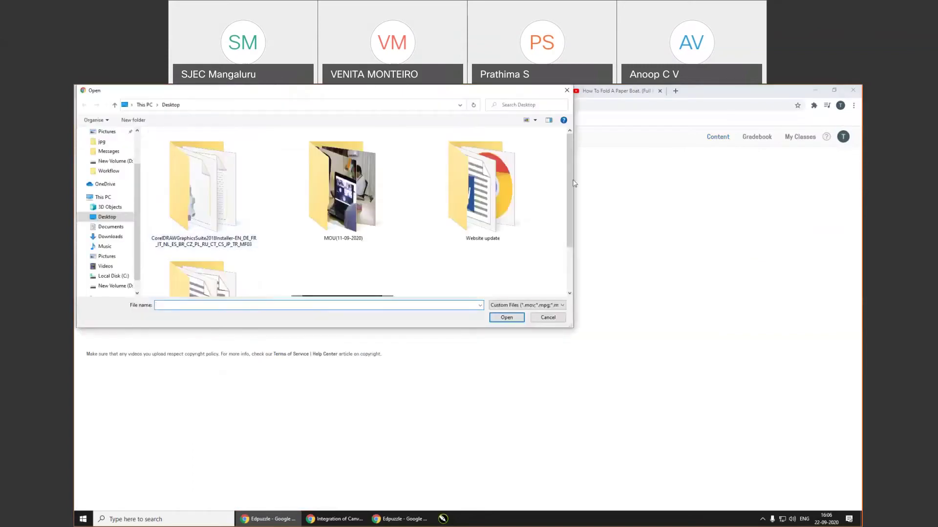
scroll(569, 184, "down", 2)
left_click(367, 264)
left_click(506, 317)
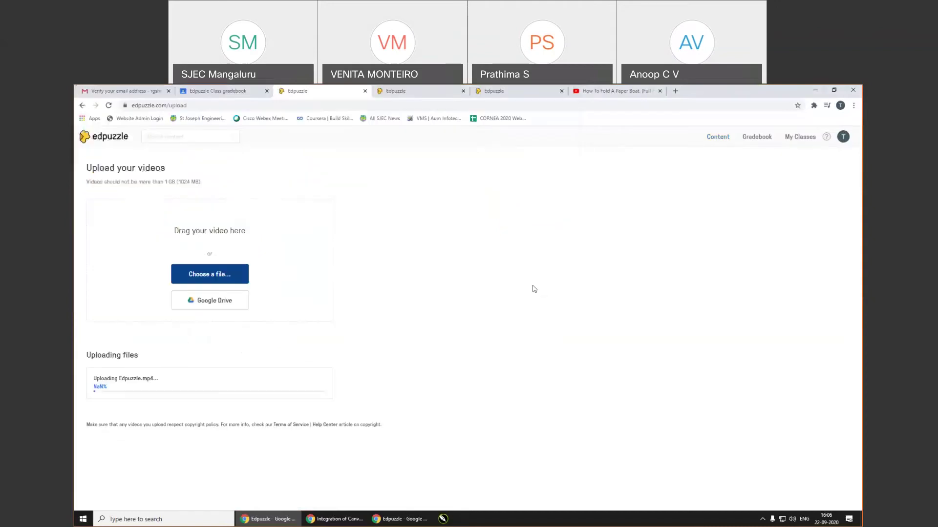
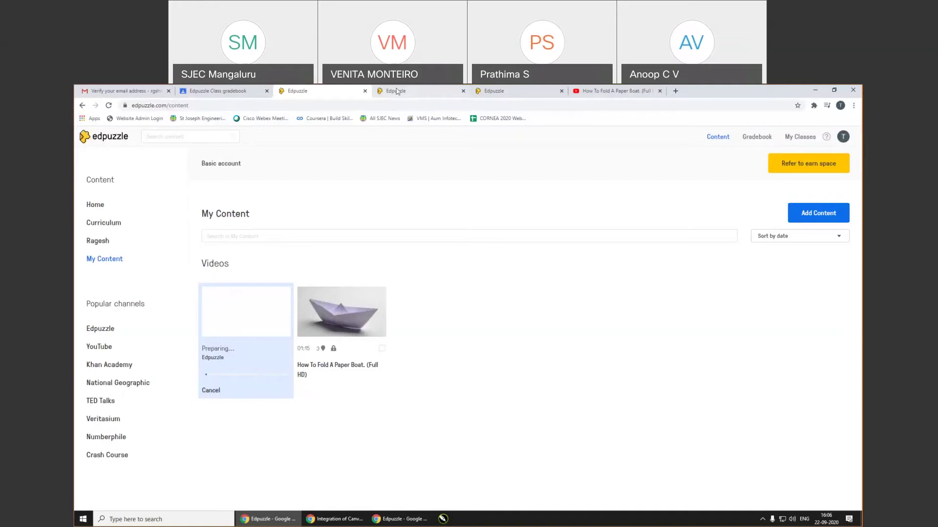
- Close the paper-boat YouTube page, search Google for 'canvas' and try the Instructure site's Canvas login
left_click(659, 90)
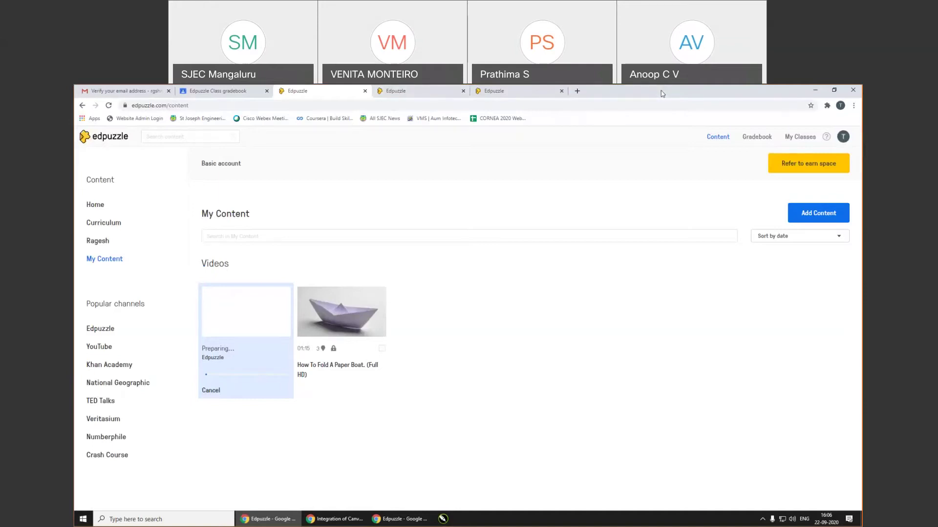
left_click(154, 91)
left_click(158, 105)
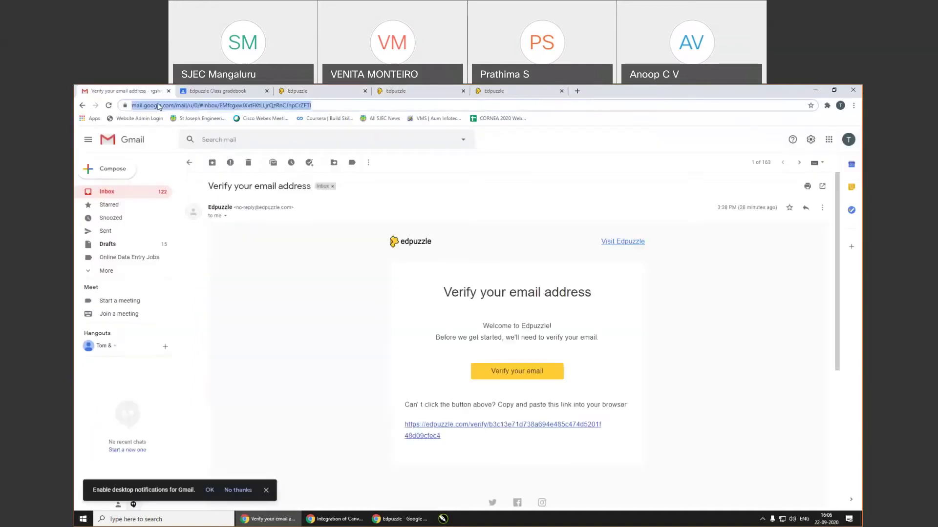
type("canvas")
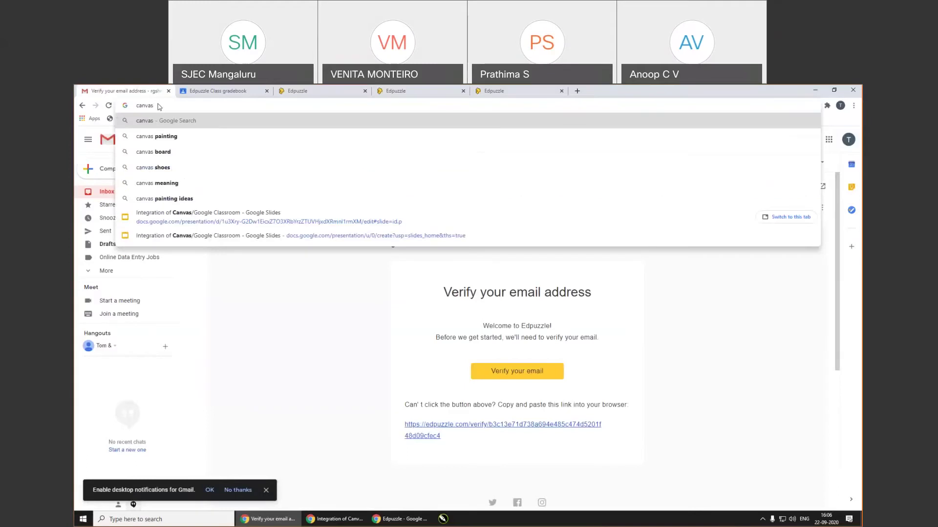
key("Return")
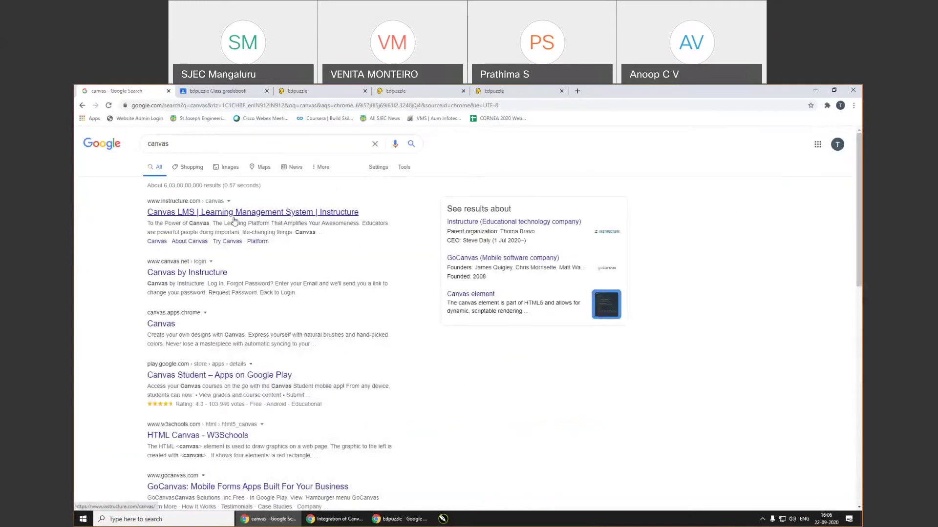
left_click(232, 213)
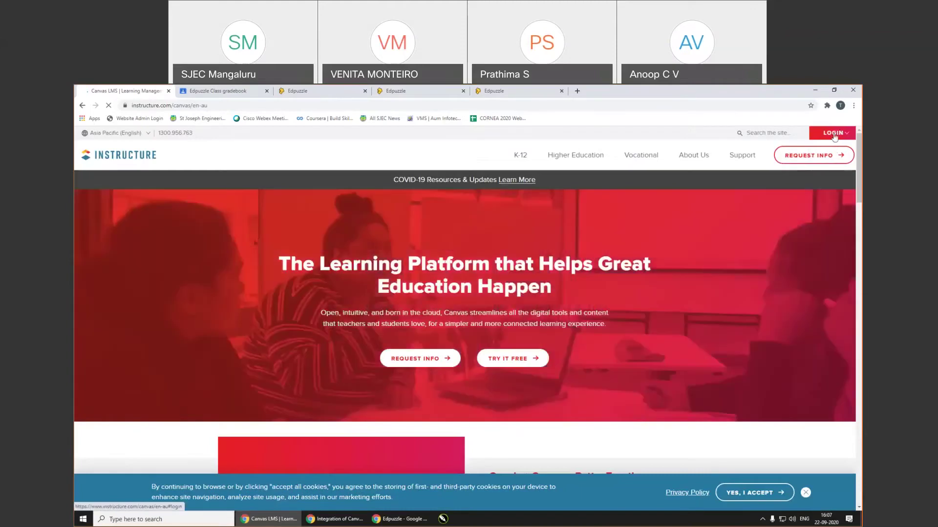
left_click(833, 132)
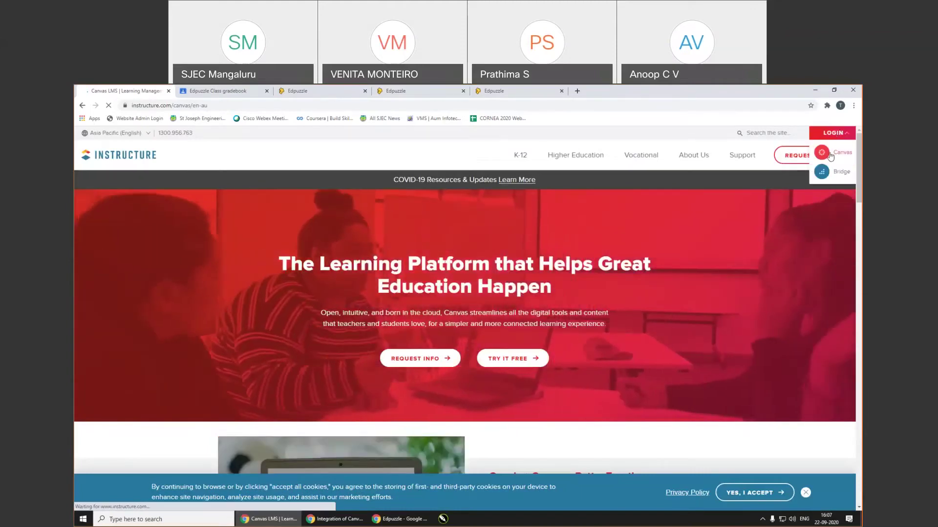
left_click(829, 153)
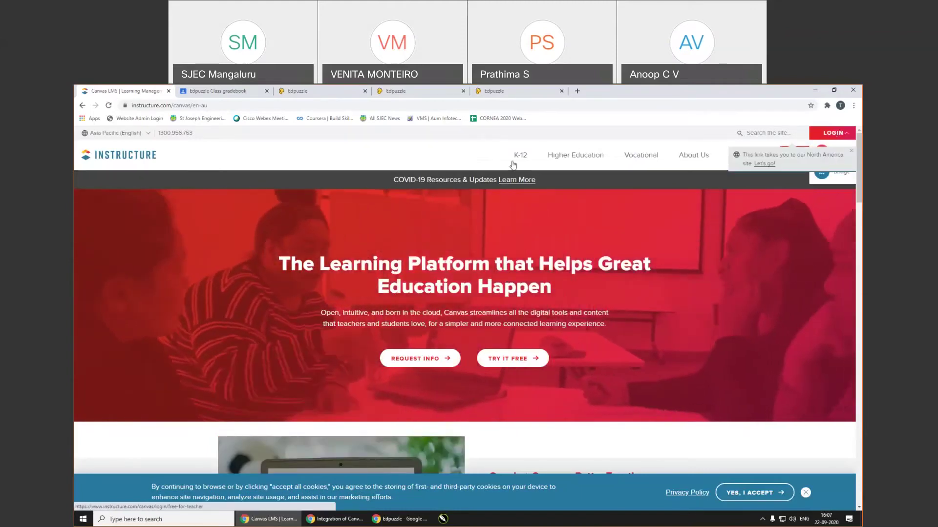
- Search Google for 'instructure.canvas' and open the Canvas by Instructure login page
left_click(223, 106)
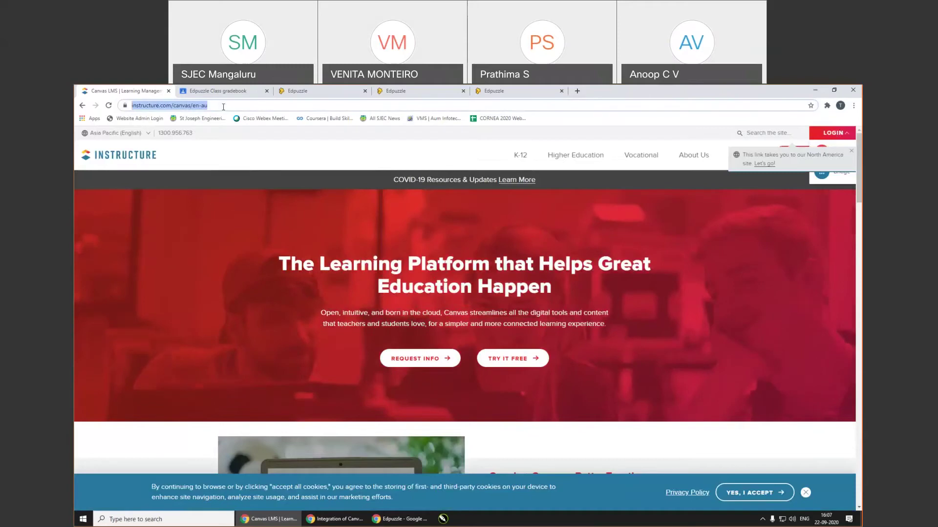
type("instructure.ca")
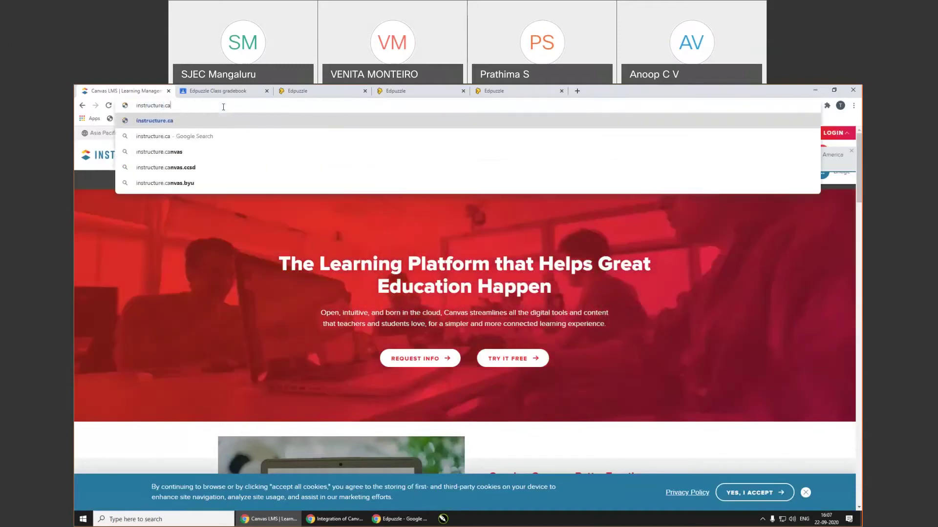
type("mna")
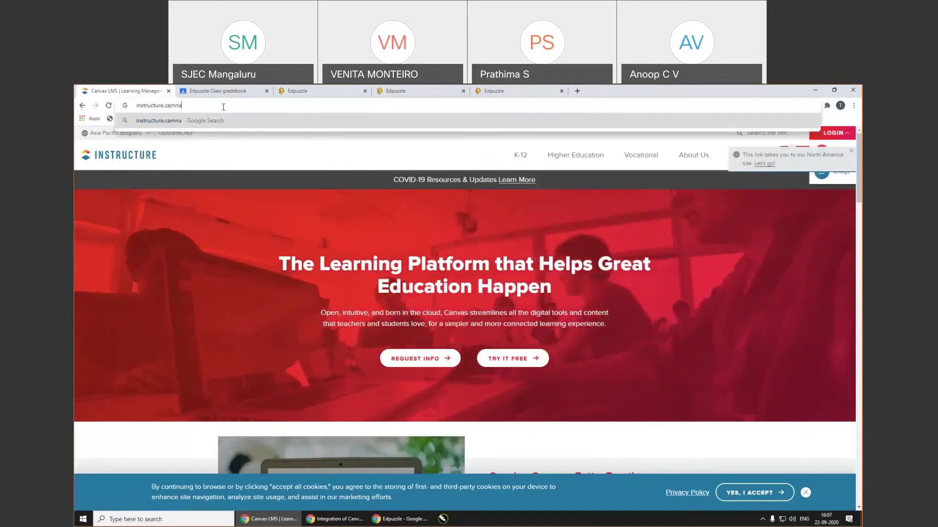
key("BackSpace")
key("BackSpace")
key("BackSpace")
type("nvas")
key("Return")
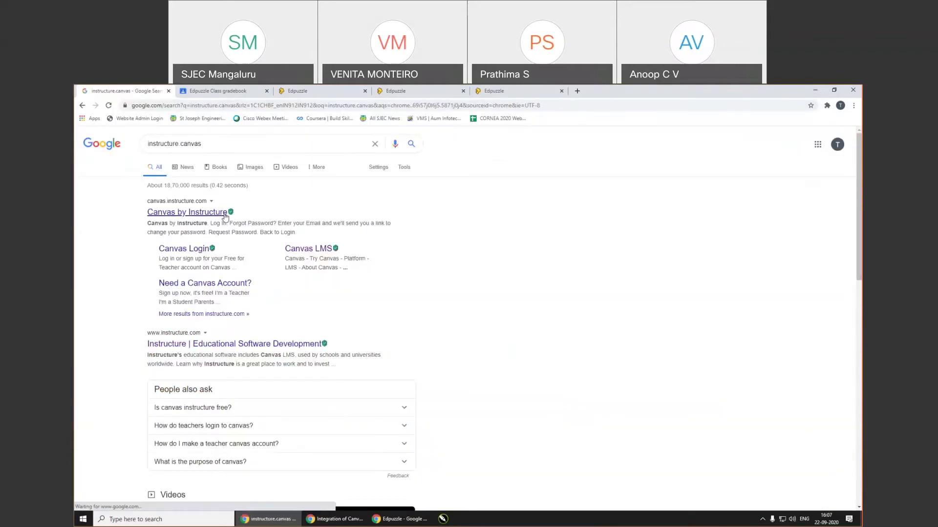
left_click(225, 213)
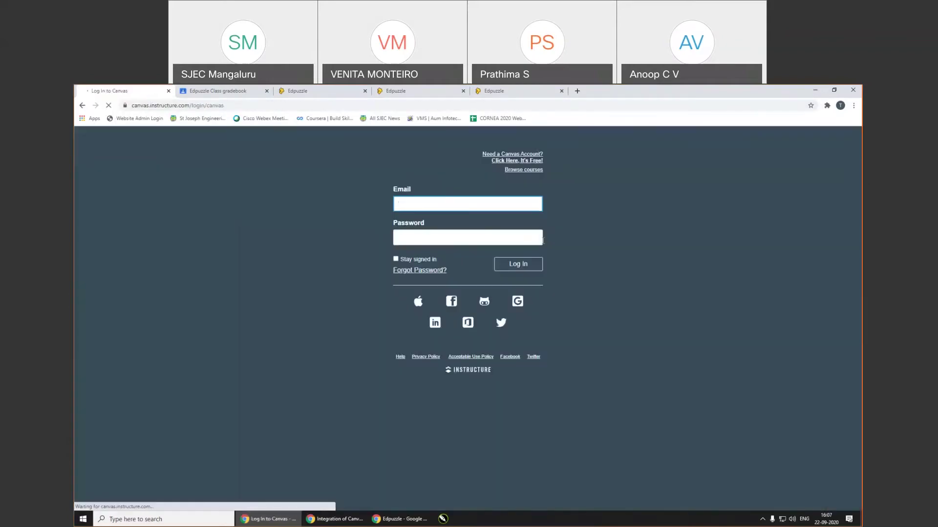
- Log in to Canvas with the account e-mail and password, dismissing the welcome tour and notice
left_click(492, 232)
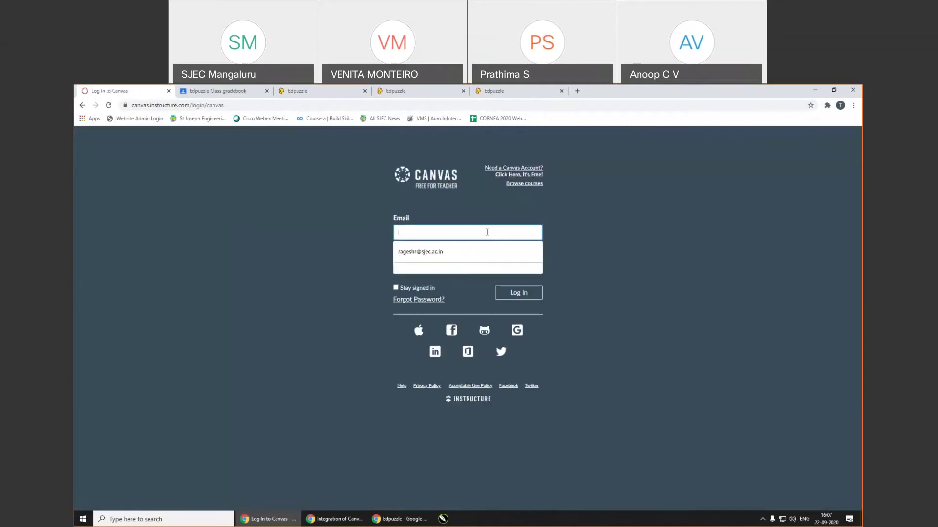
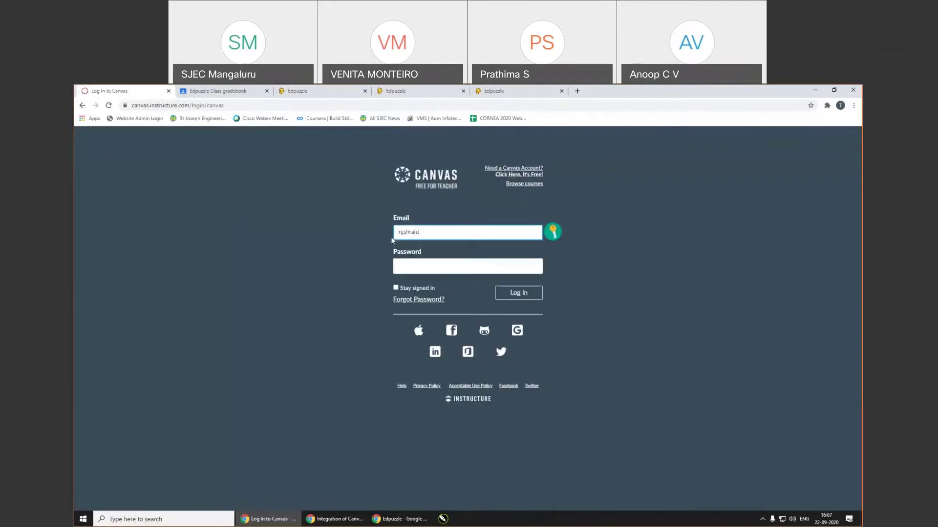
key("Tab")
type("••••••••••••")
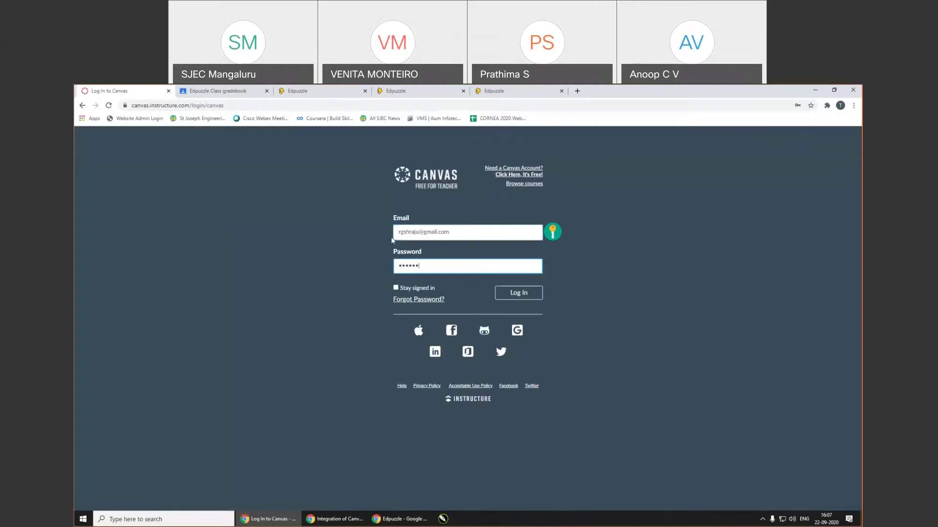
left_click(512, 298)
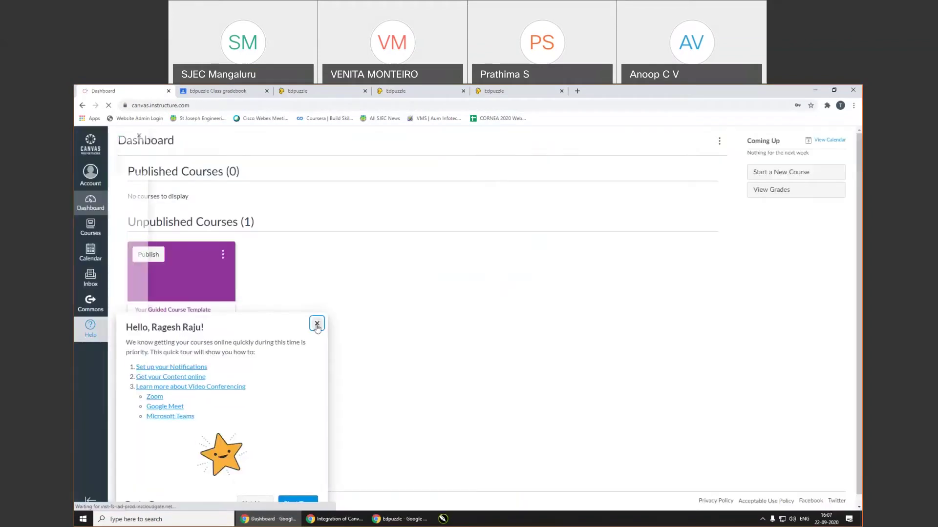
left_click(317, 325)
left_click(563, 292)
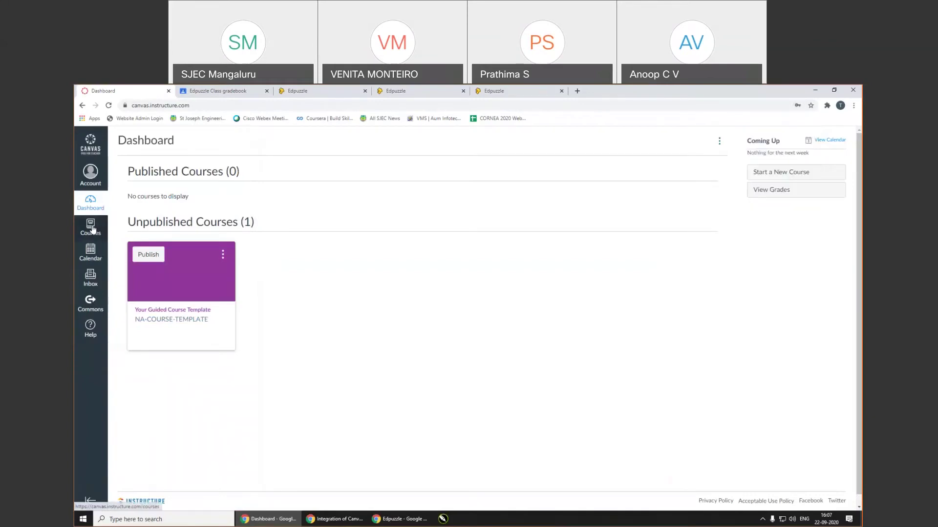
- Create a new course named 'Edpuzzle Canvas'
left_click(785, 173)
left_click(504, 289)
type("Edpuzzle Canvas")
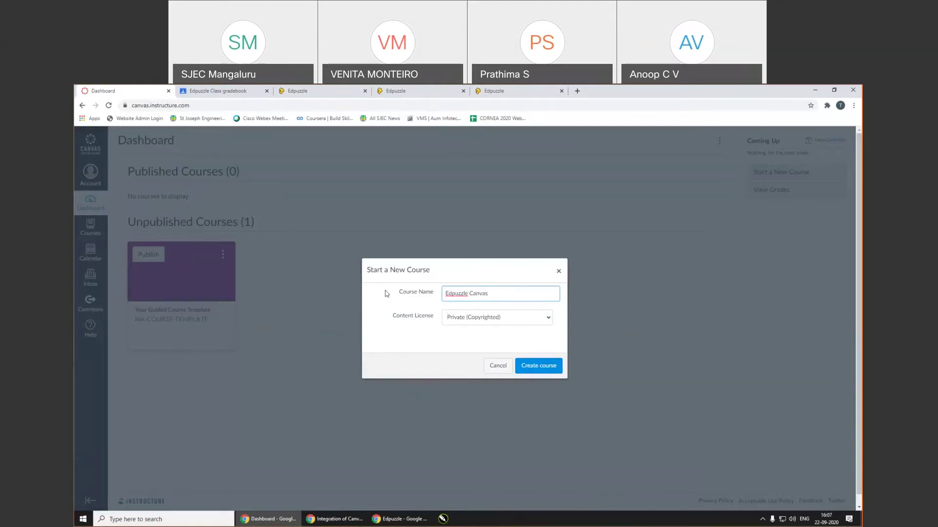
left_click(551, 370)
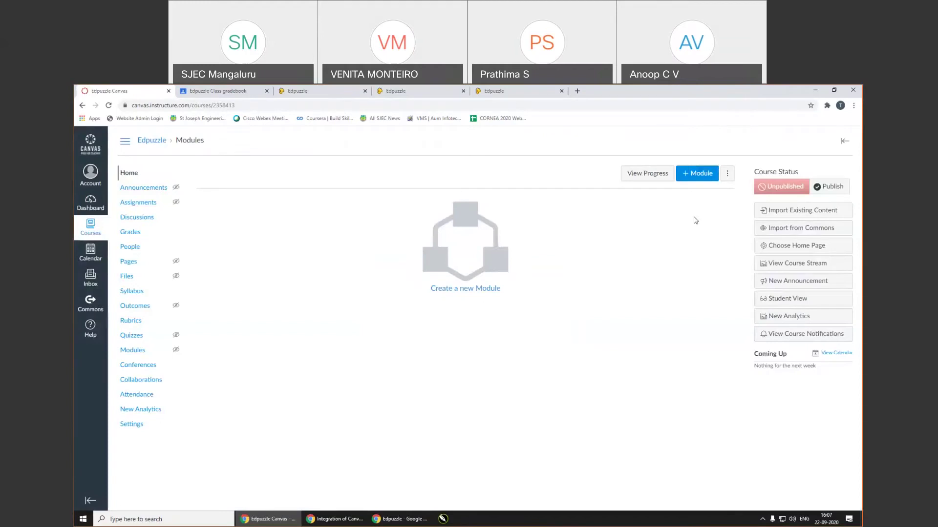
- Add module M1 to the Edpuzzle Canvas course, publish the course, and go to its Settings
left_click(489, 293)
left_click(385, 285)
type("M1")
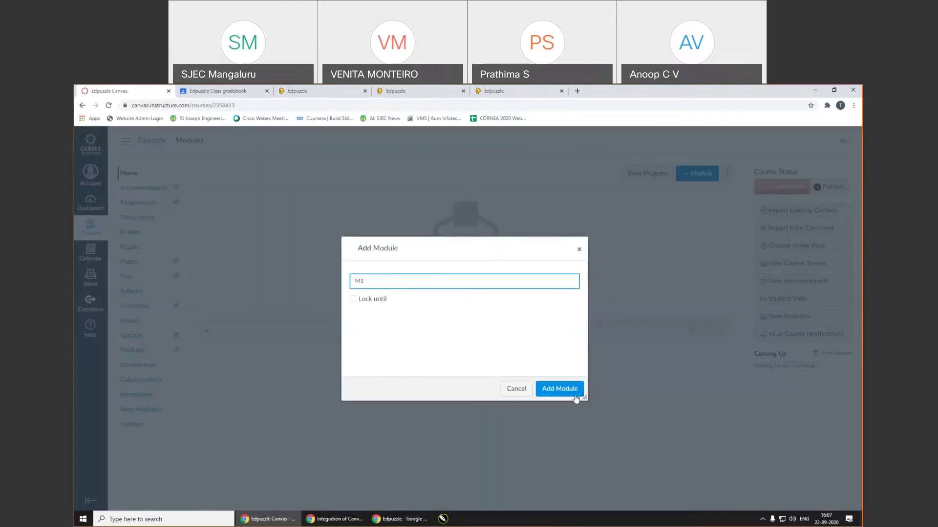
left_click(576, 395)
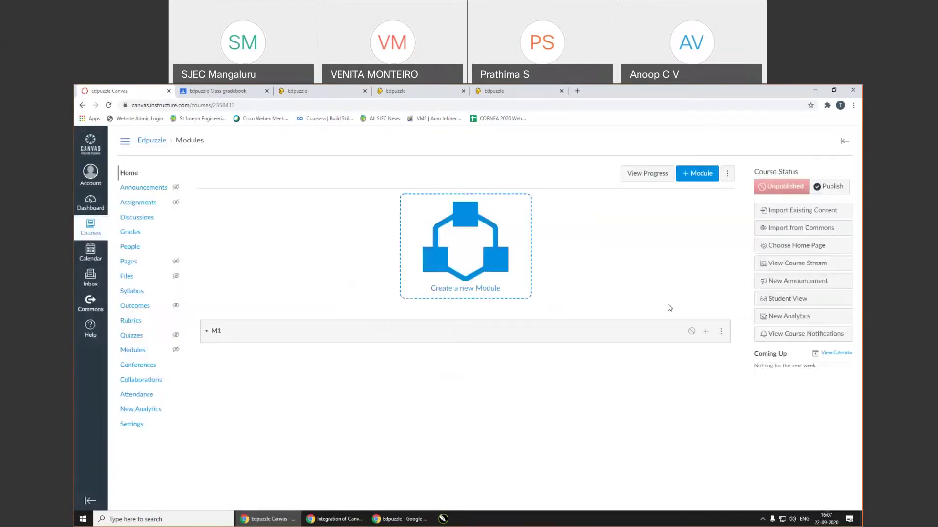
left_click(829, 187)
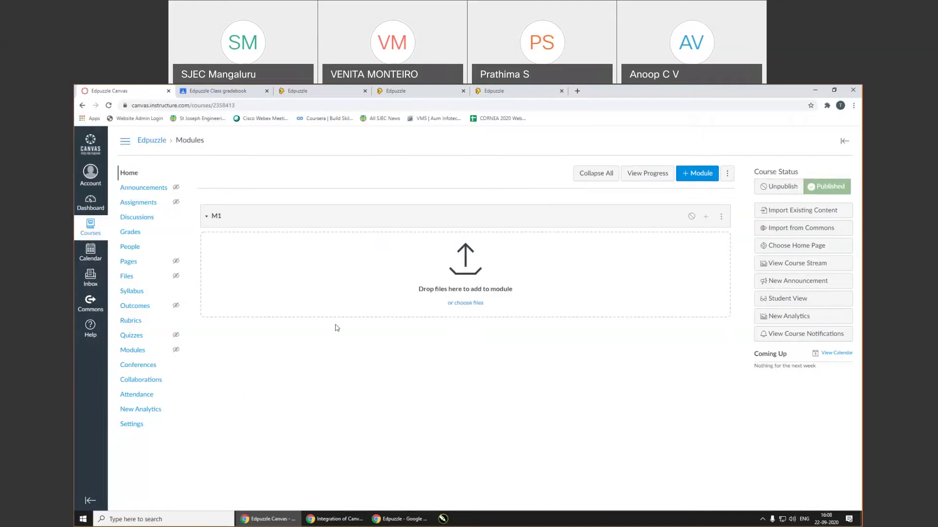
left_click(139, 425)
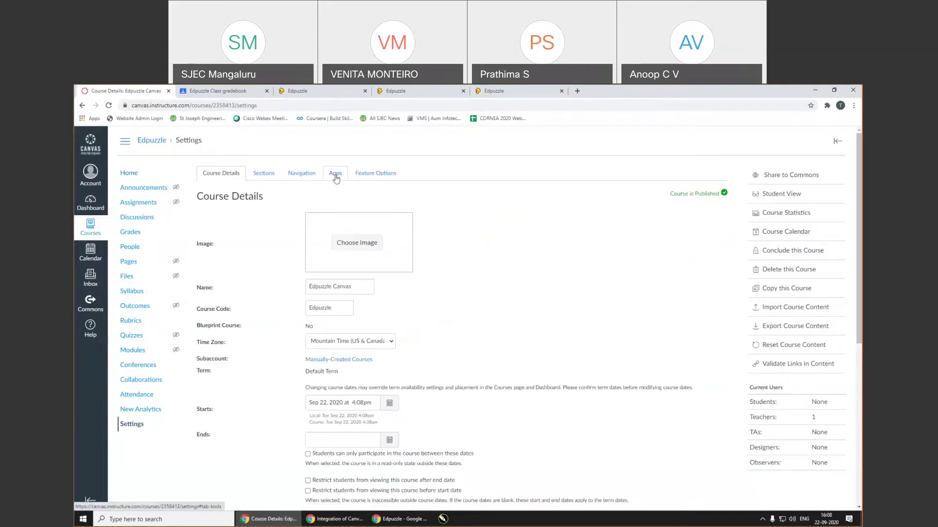
- Filter the course apps for 'edpuzzle', start adding the Edpuzzle app, then switch to Edpuzzle's My Content
left_click(336, 177)
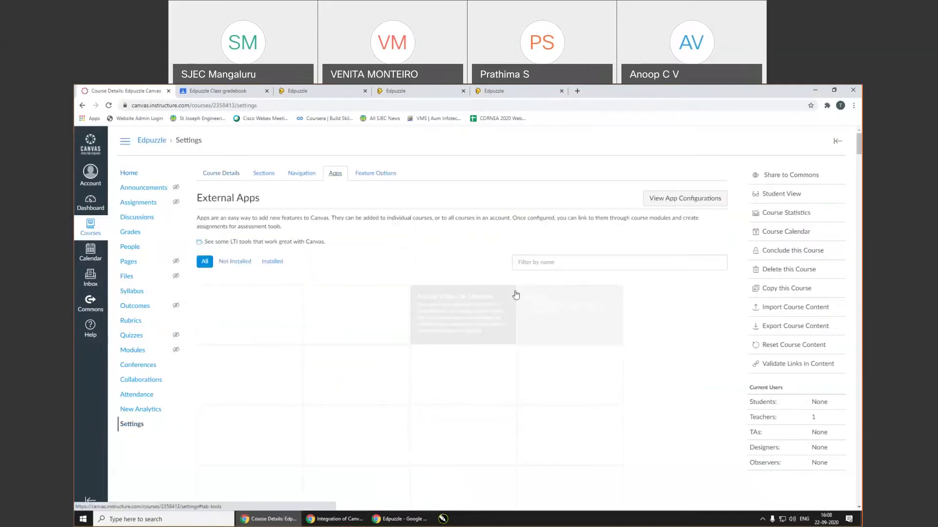
left_click(547, 264)
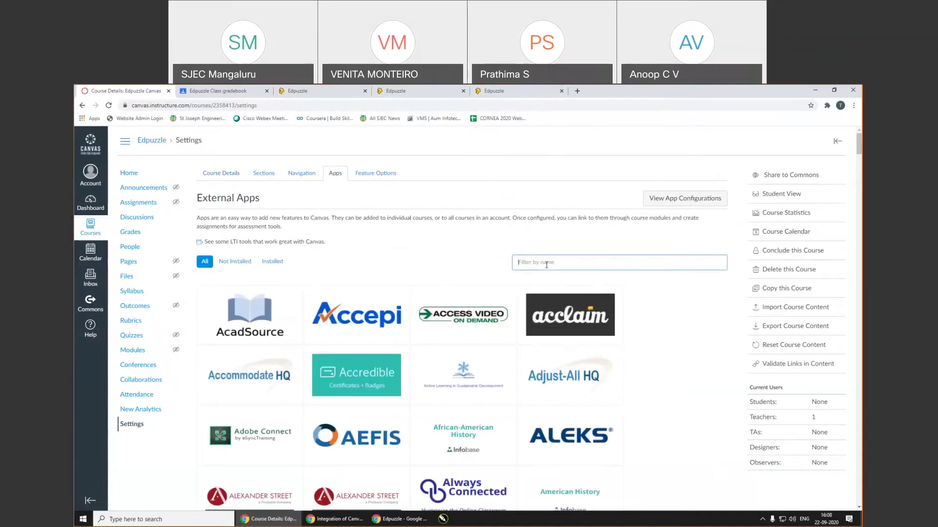
type("edpuzzle")
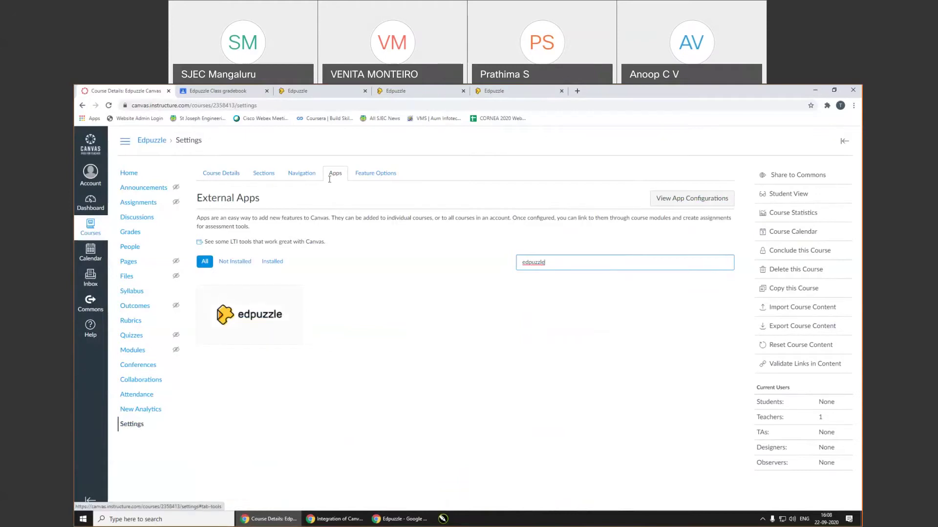
mouse_move(268, 328)
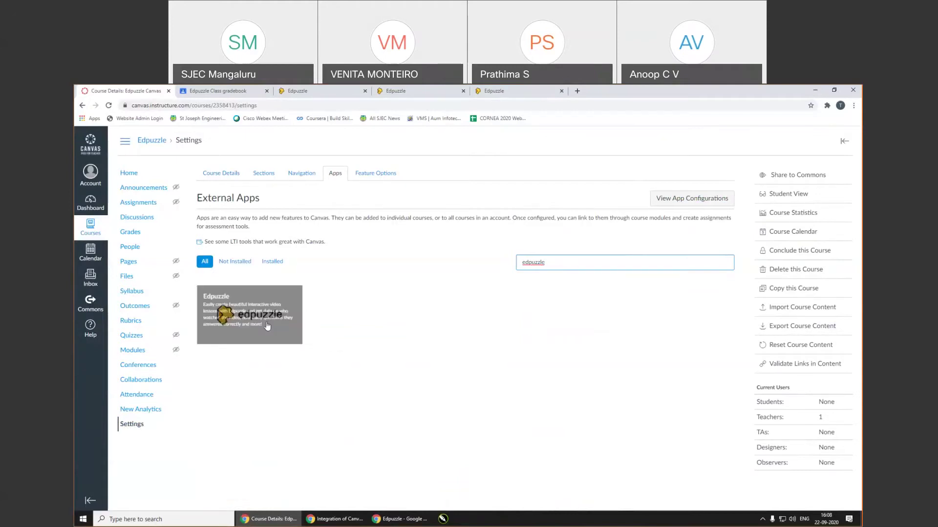
left_click(246, 308)
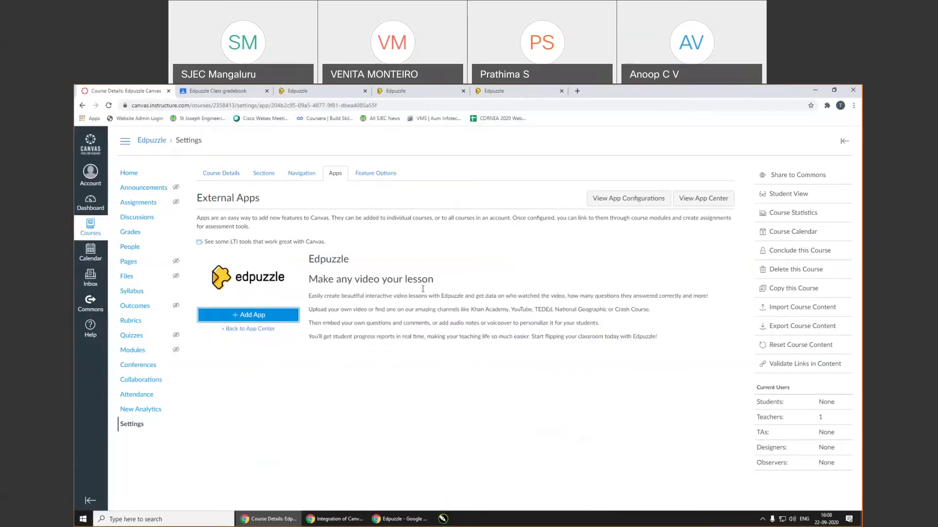
left_click(272, 315)
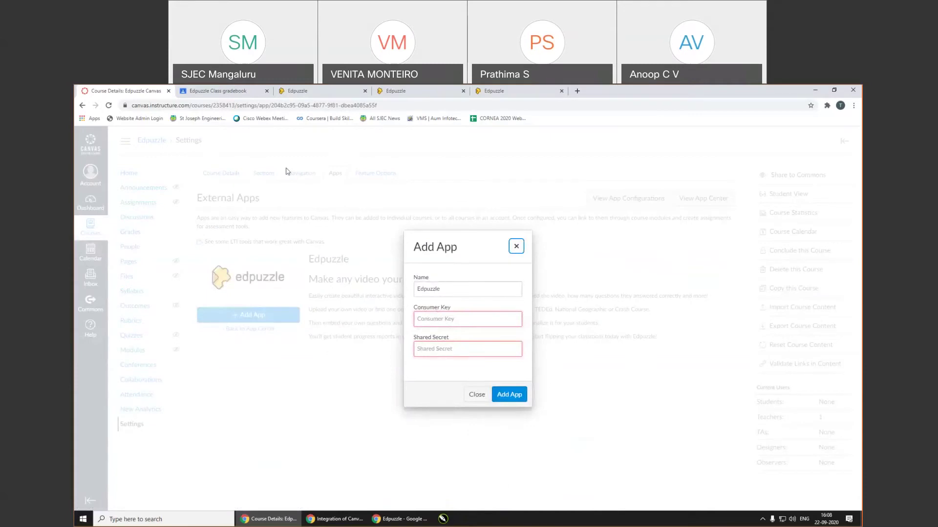
left_click(284, 92)
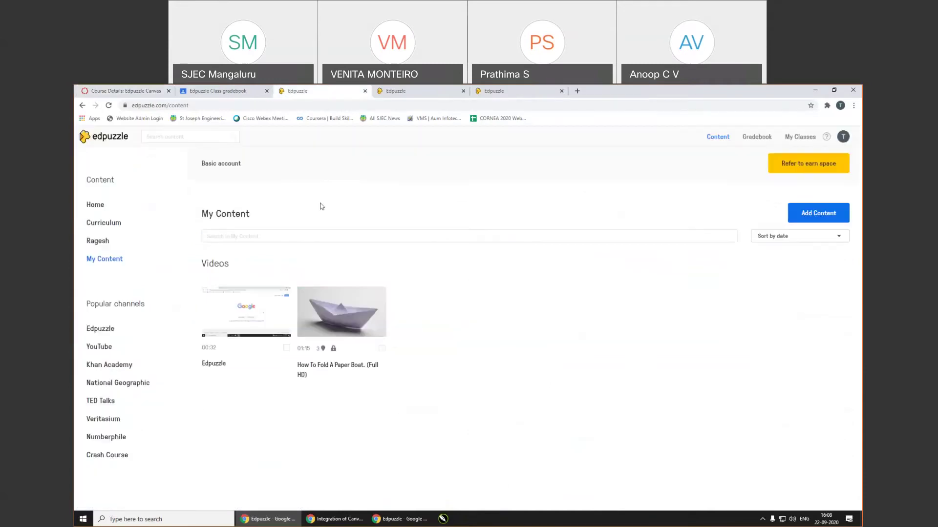
- In the Edpuzzle profile's School settings, set the LMS to Canvas
left_click(845, 139)
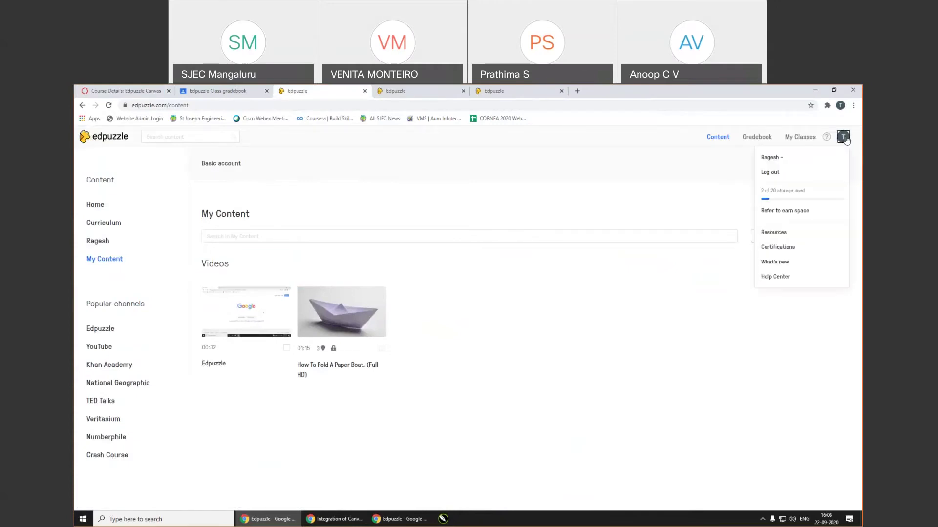
left_click(775, 160)
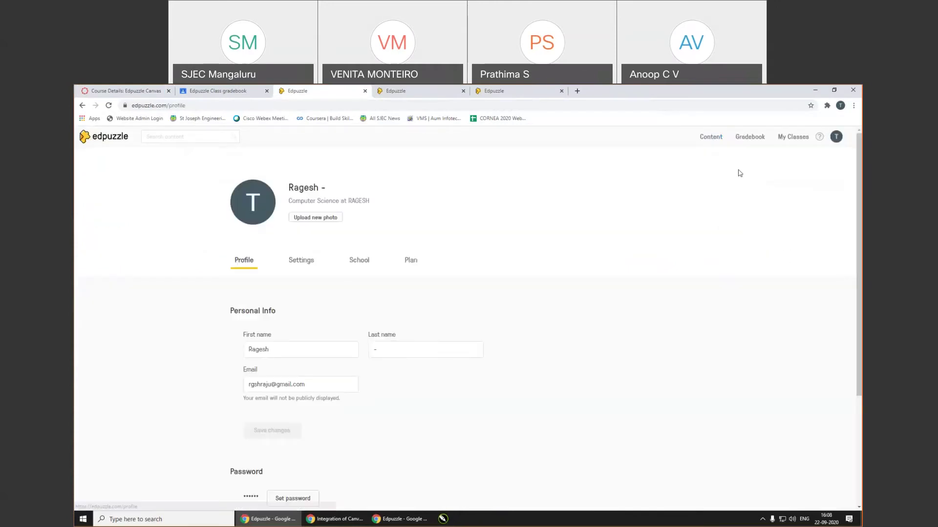
left_click(360, 259)
scroll(371, 264, "down", 5)
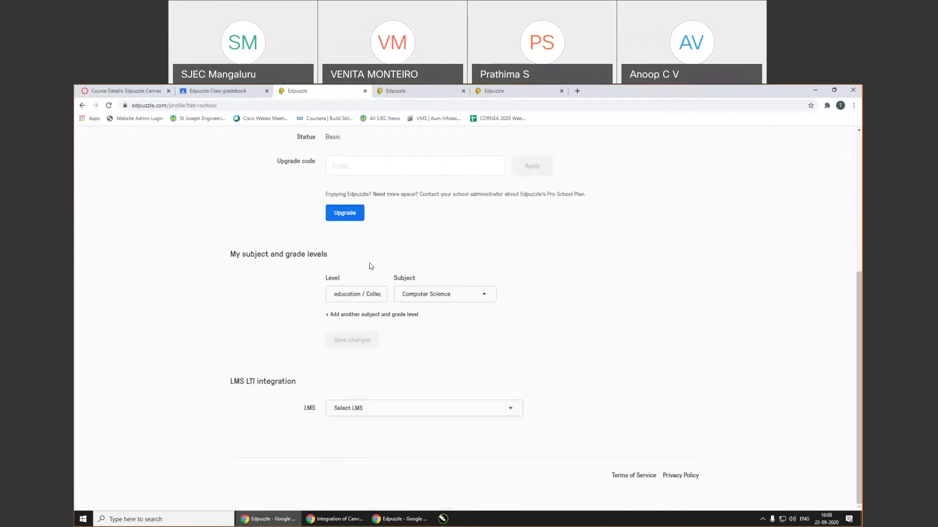
left_click(383, 412)
left_click(355, 428)
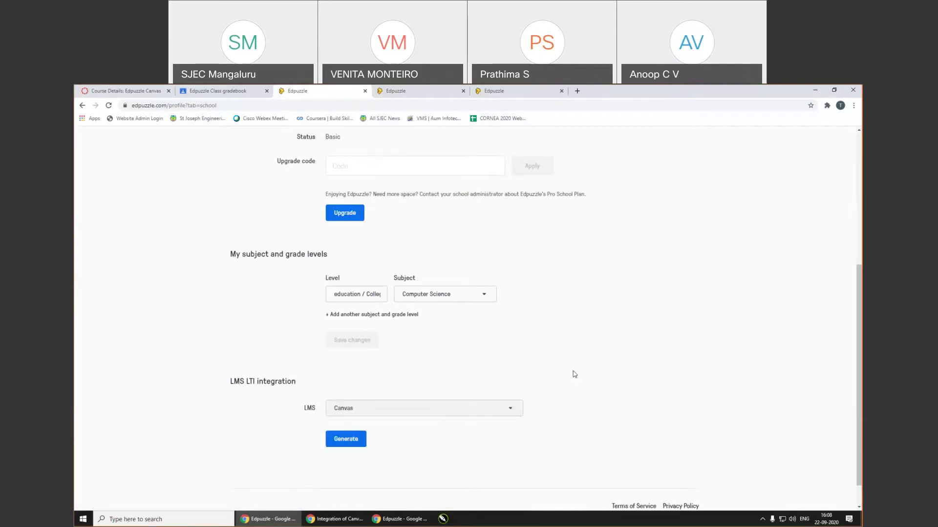
- Generate the Canvas LTI credentials and copy the Consumer Key back to Canvas
scroll(572, 375, "down", 1)
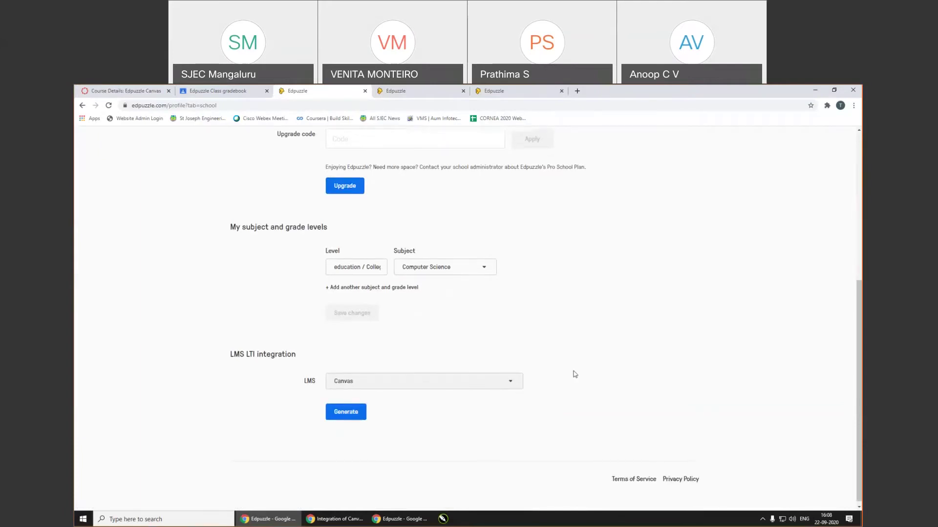
left_click(358, 411)
scroll(441, 406, "down", 1)
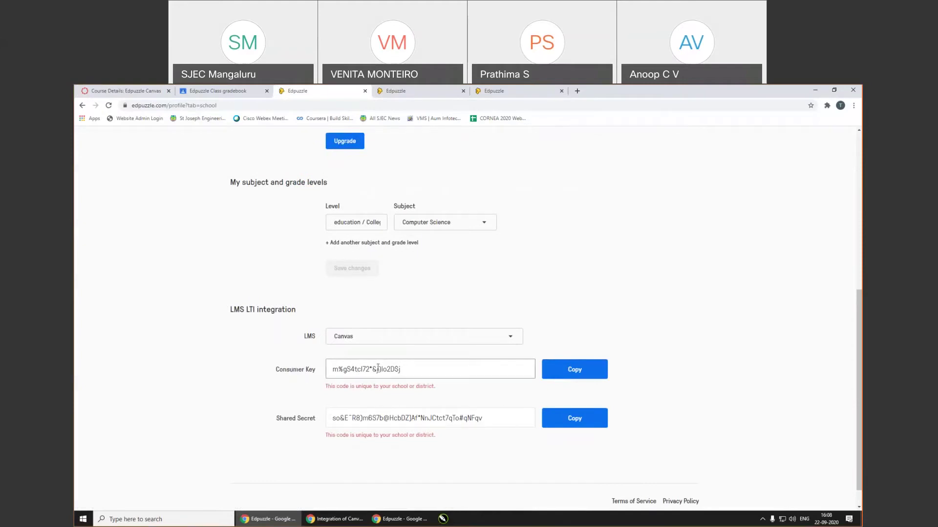
left_click(581, 376)
left_click(128, 92)
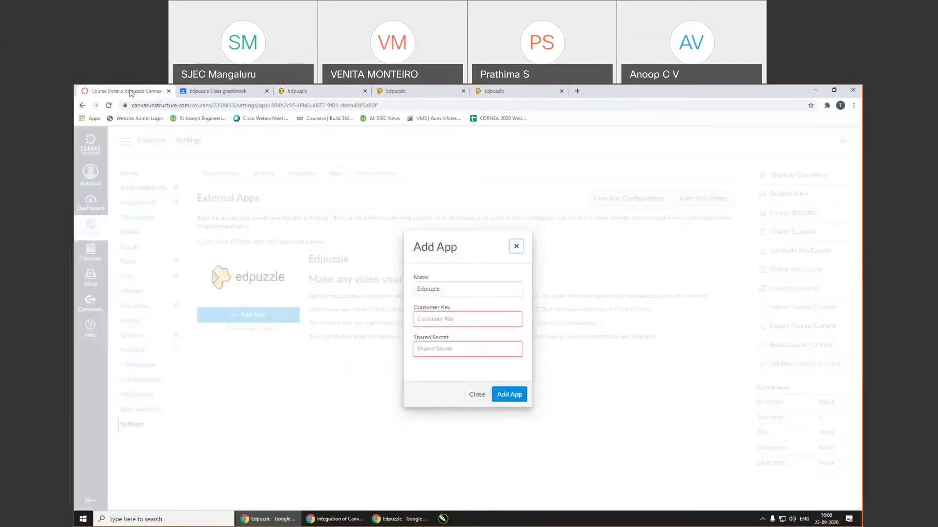
- Paste Edpuzzle's Consumer Key and Shared Secret into the Add App form and install the app
left_click(452, 321)
key("ctrl+v")
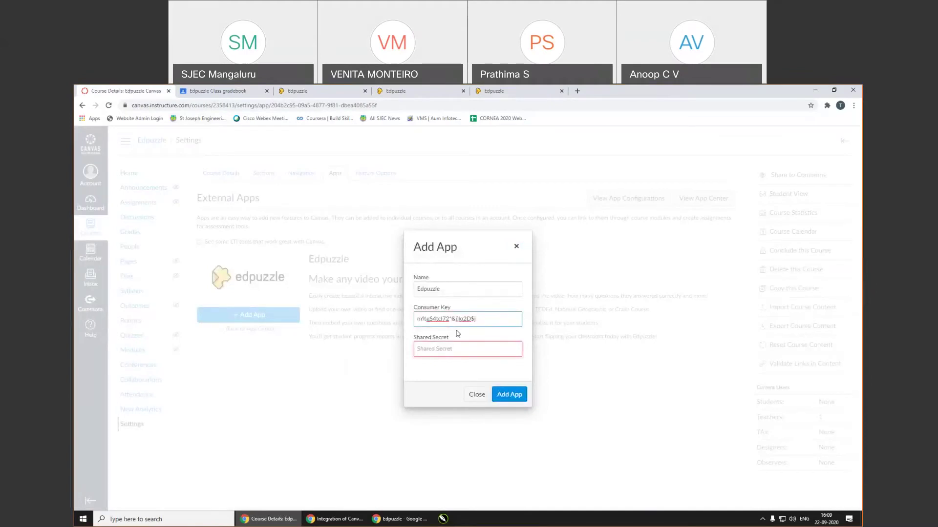
left_click(295, 92)
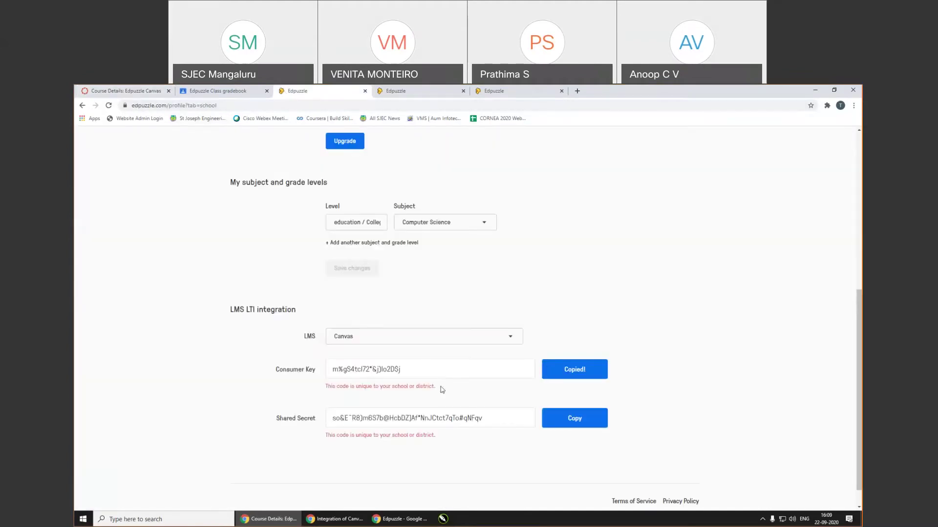
left_click(575, 418)
left_click(128, 91)
left_click(429, 354)
key("ctrl+v")
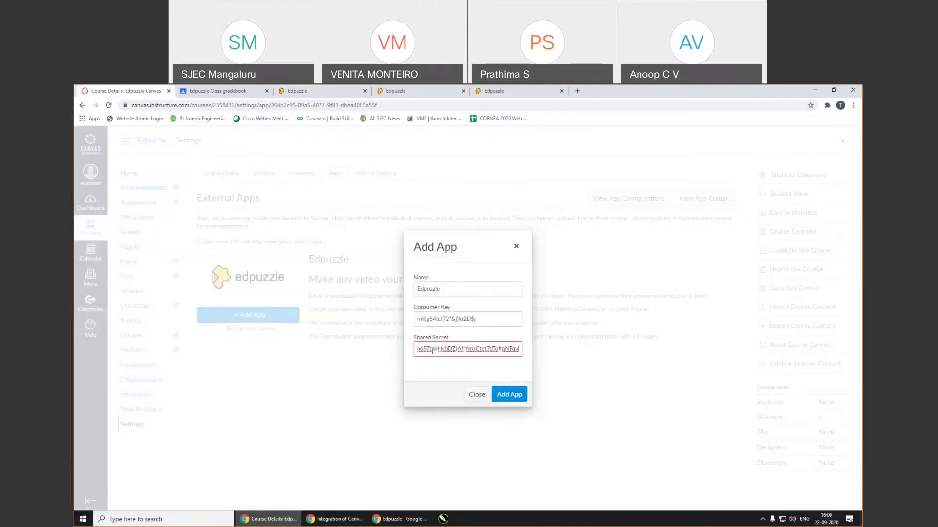
left_click(509, 394)
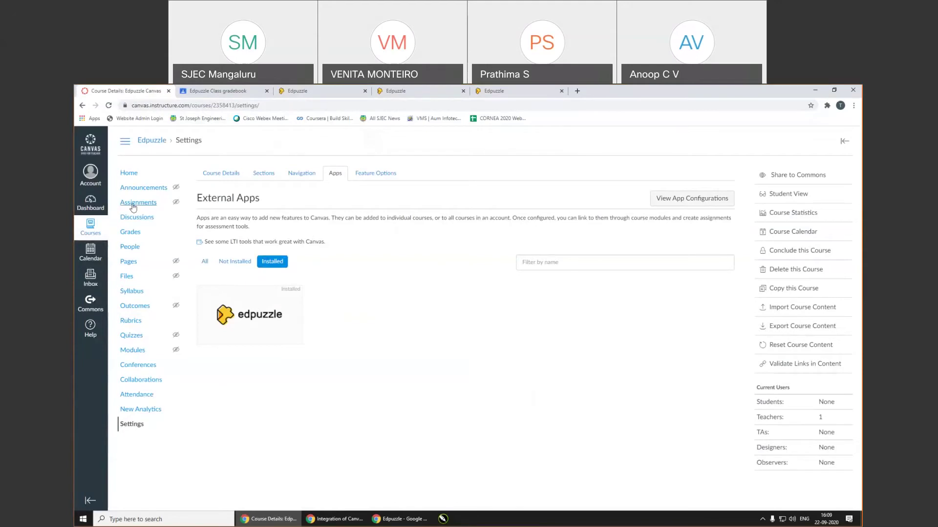
left_click(299, 93)
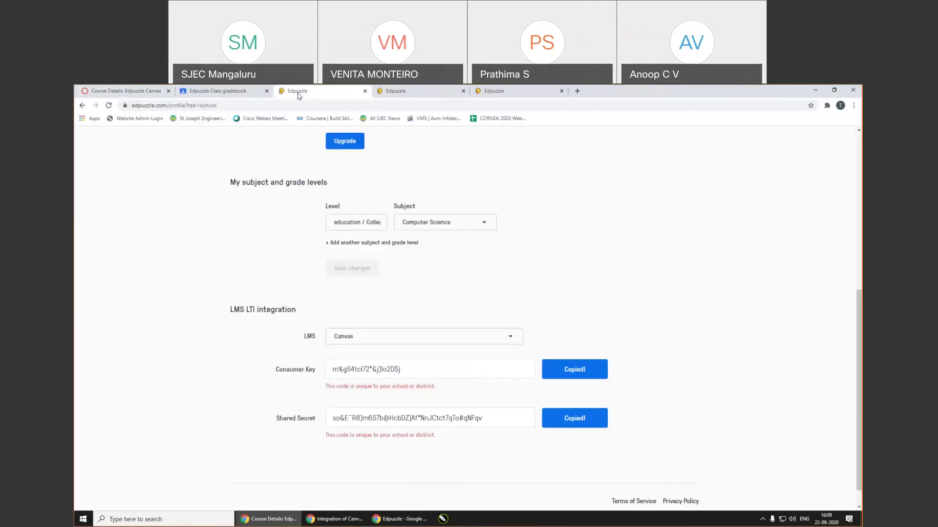
scroll(512, 213, "up", 10)
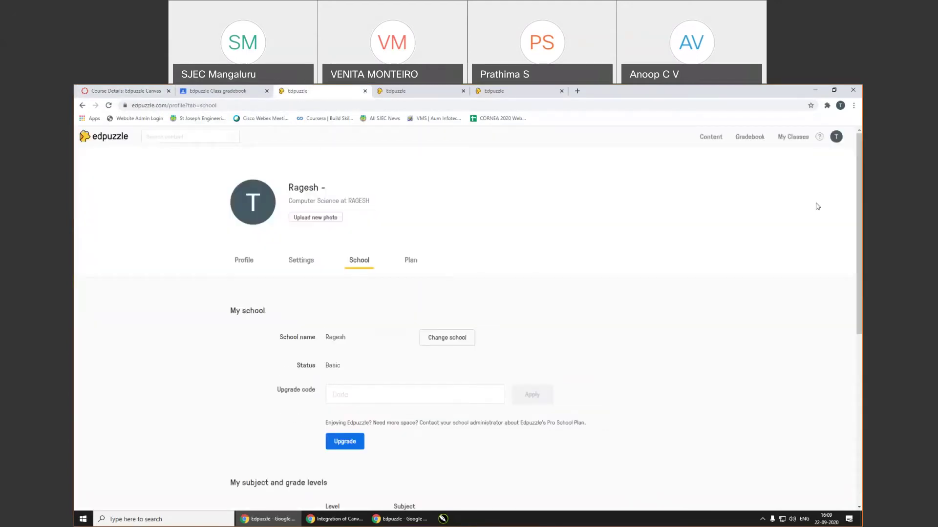
left_click(712, 137)
left_click(104, 259)
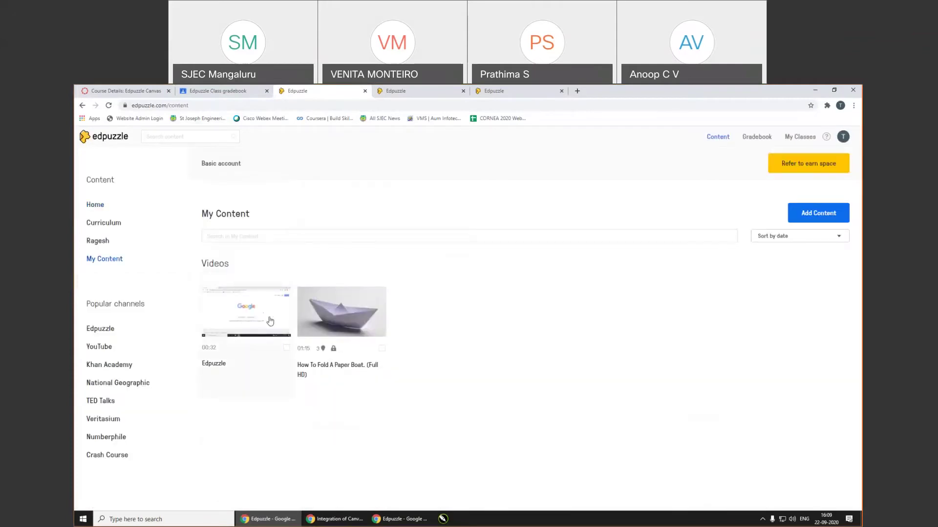
left_click(246, 320)
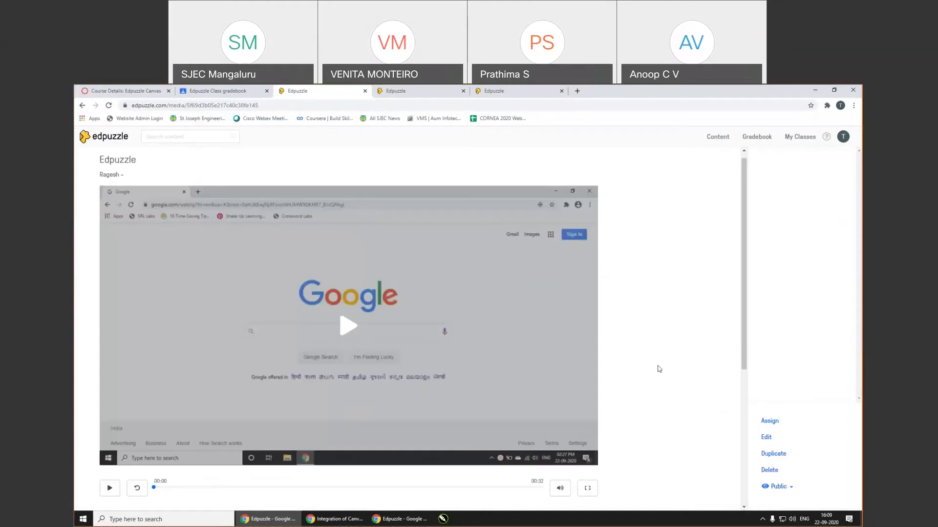
left_click(718, 137)
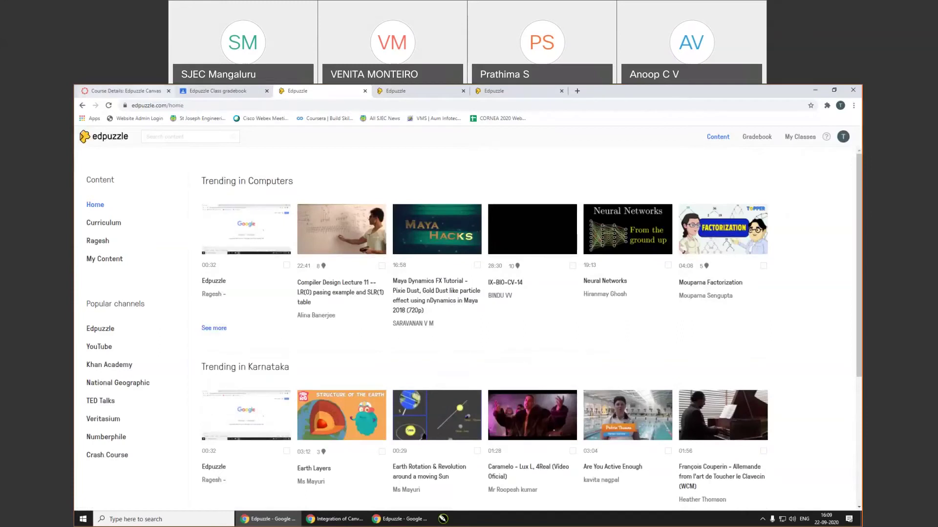
left_click(138, 91)
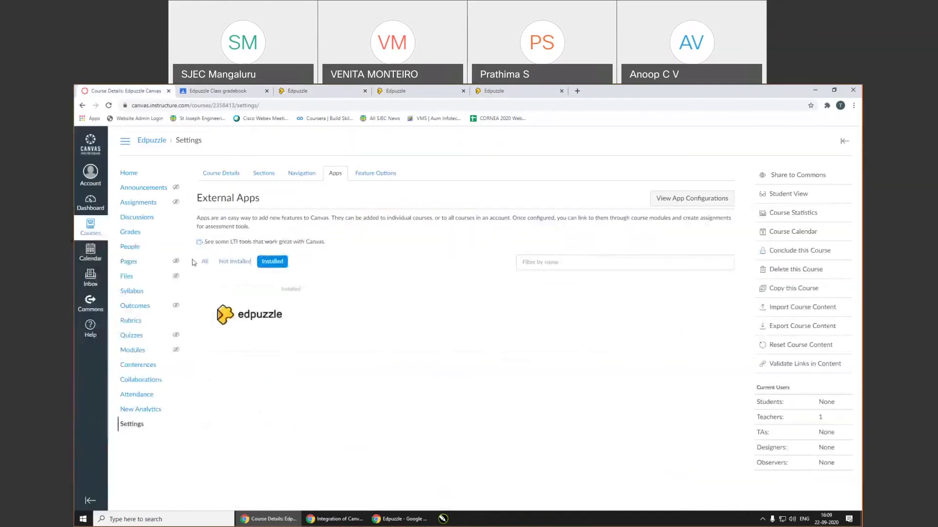
- Start a new course assignment named 'Assgign 1'
left_click(147, 207)
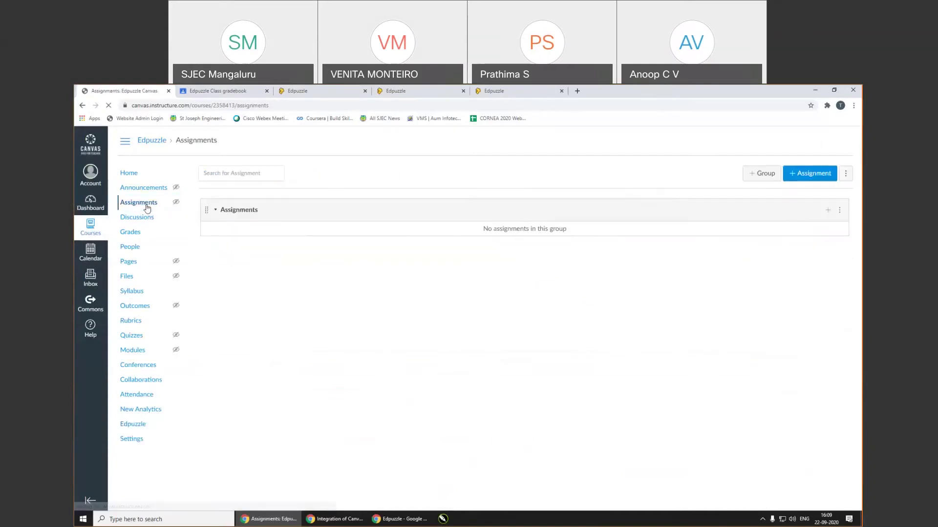
left_click(799, 176)
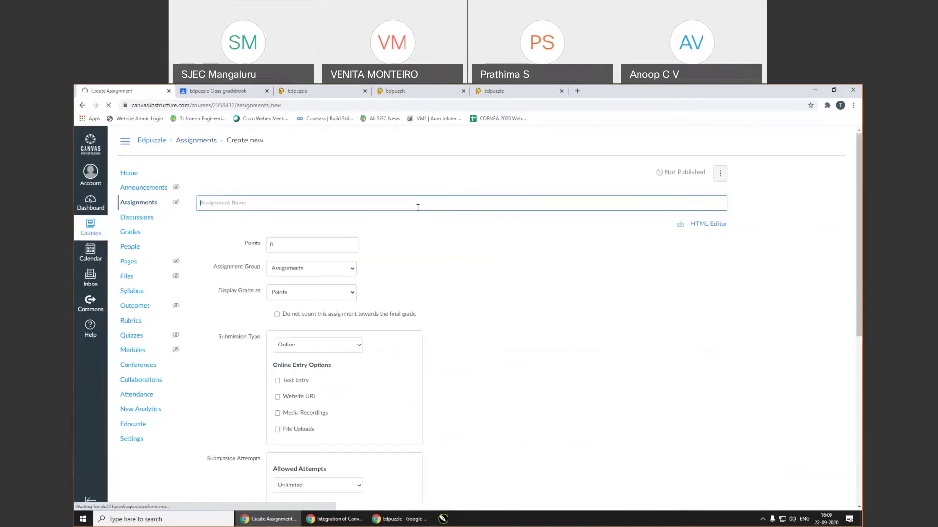
left_click(356, 204)
type("Assg")
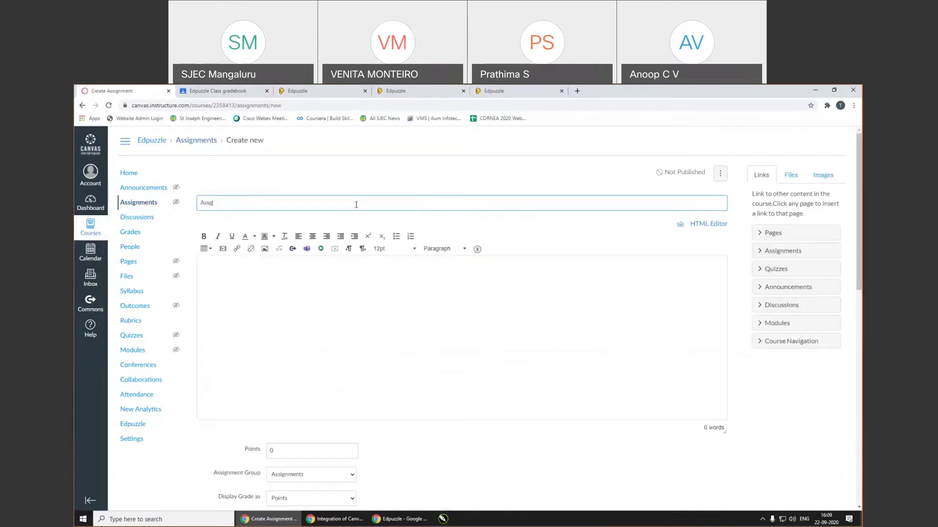
type("ign 1")
- Set the assignment's Points to 100
scroll(393, 370, "down", 2)
scroll(393, 369, "down", 3)
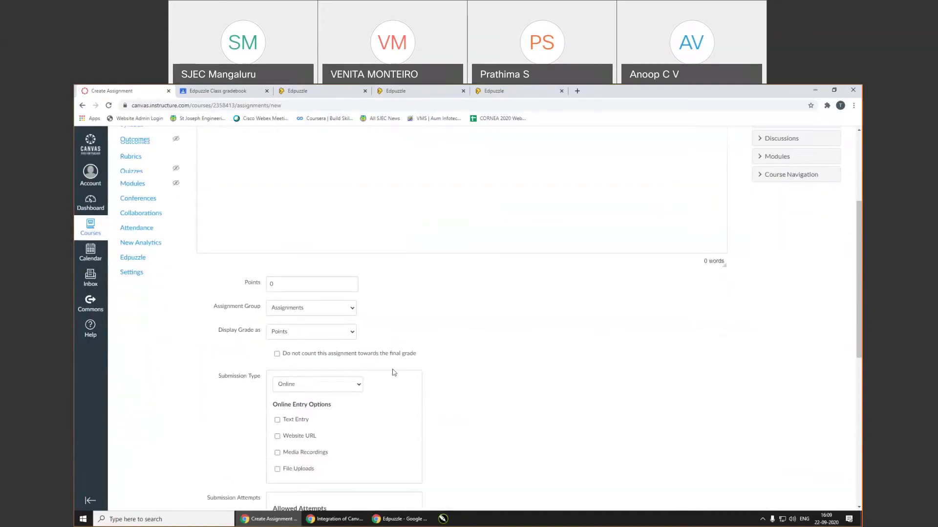
scroll(391, 371, "down", 1)
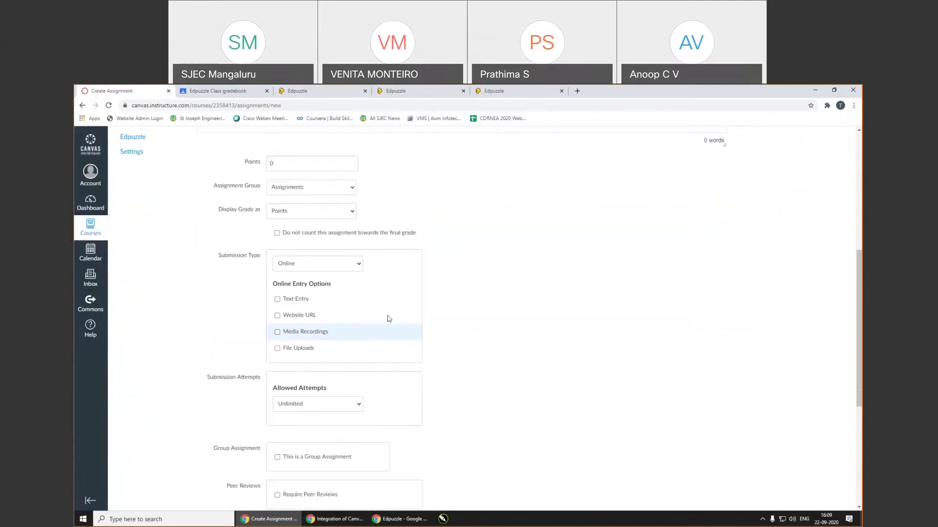
scroll(376, 317, "down", 4)
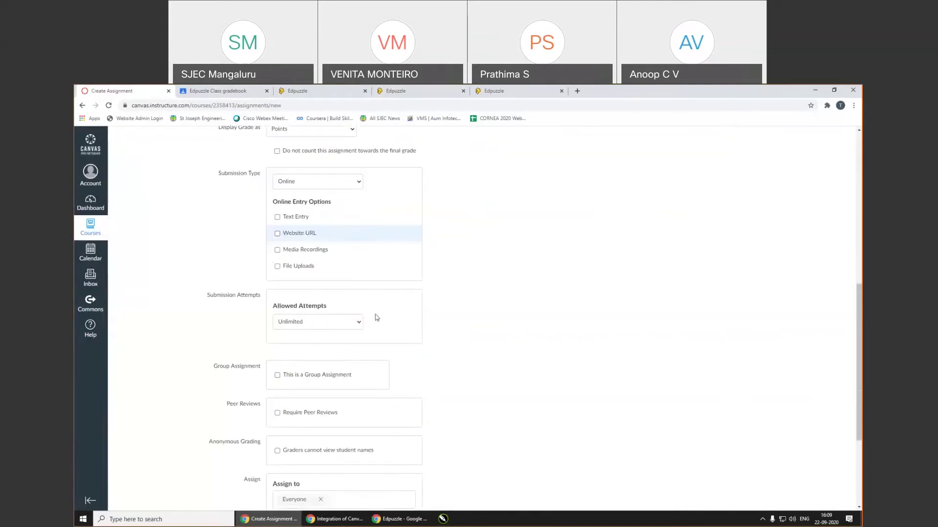
scroll(377, 318, "up", 5)
left_click(357, 305)
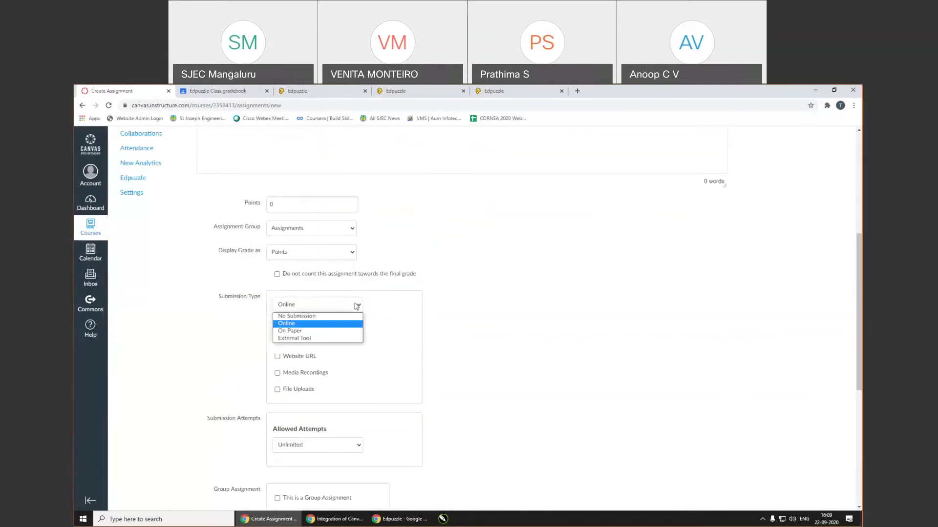
scroll(266, 298, "up", 3)
left_click(289, 330)
type("100")
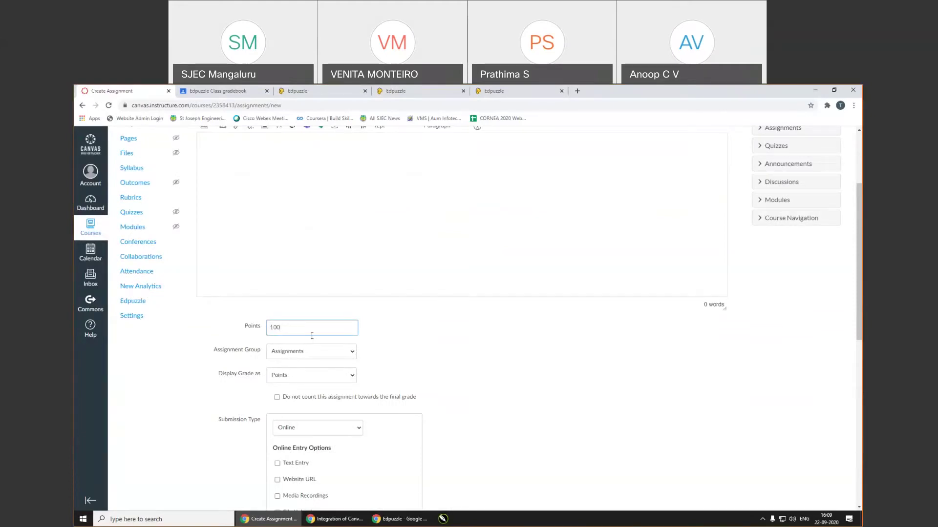
- Set the submission type to External Tool and browse for a tool to link
scroll(311, 336, "down", 2)
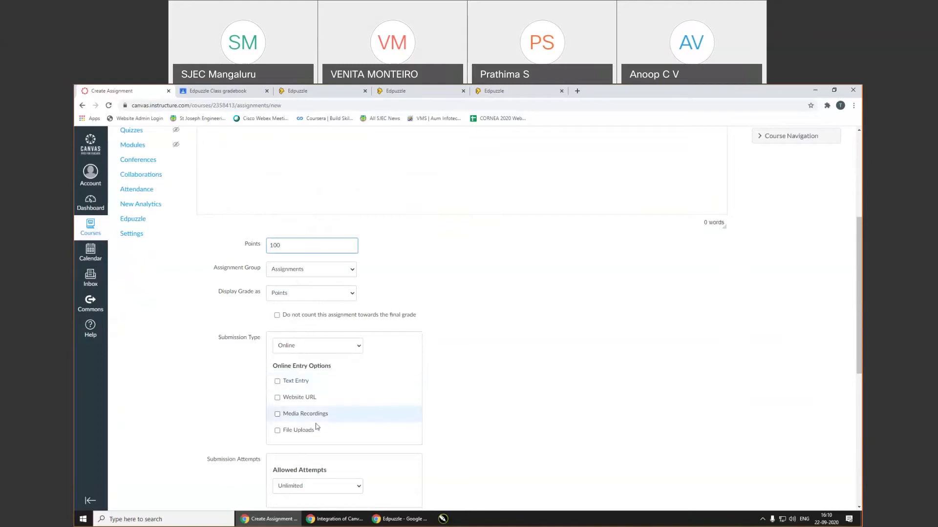
left_click(349, 346)
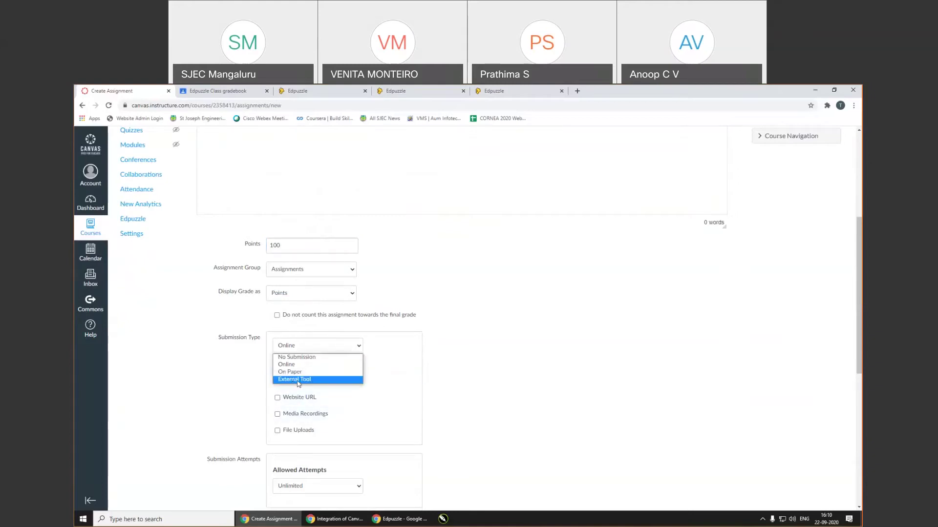
left_click(295, 380)
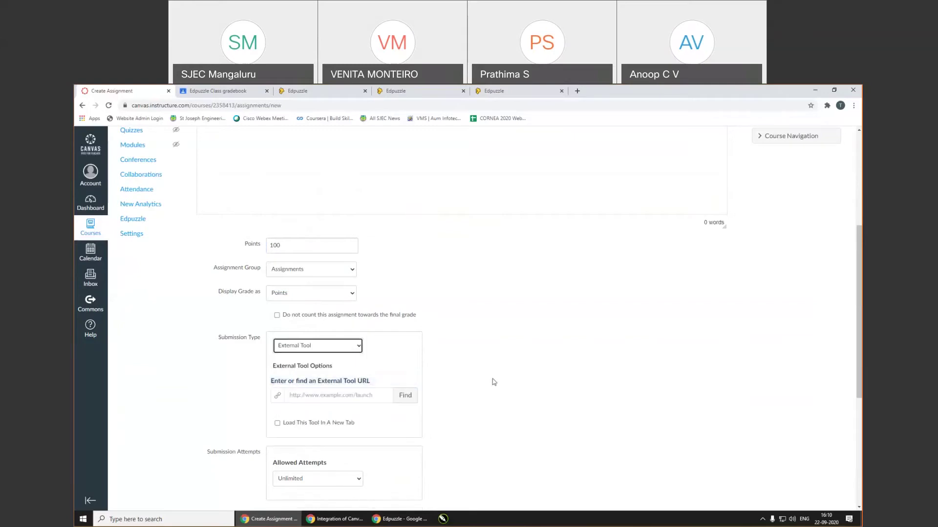
scroll(492, 381, "down", 1)
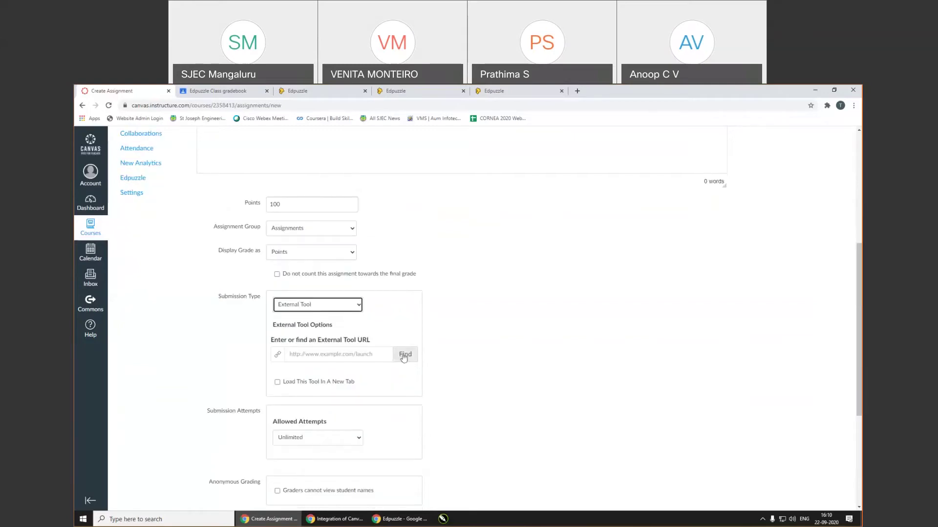
left_click(404, 356)
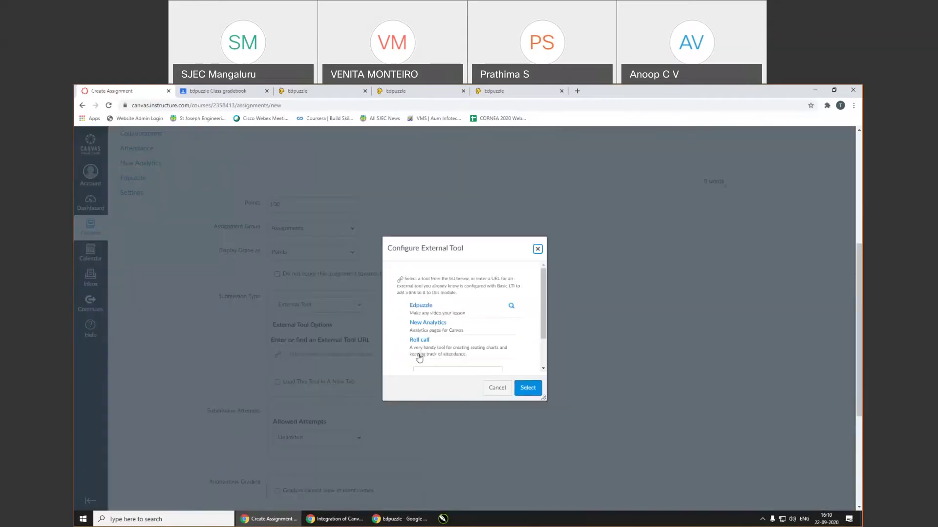
- Choose Edpuzzle as the external tool, retry after the failed load, and sign in with Google
scroll(447, 318, "down", 1)
scroll(436, 326, "up", 1)
left_click(427, 308)
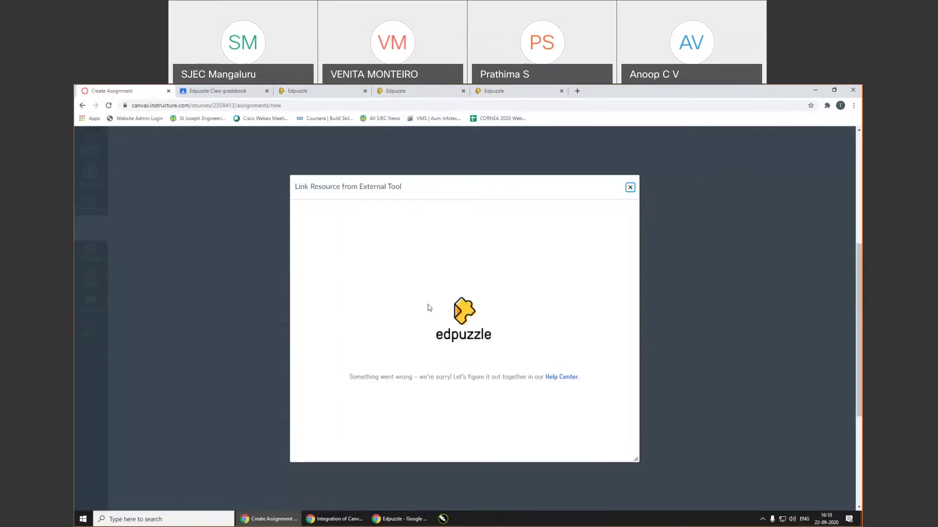
left_click(630, 188)
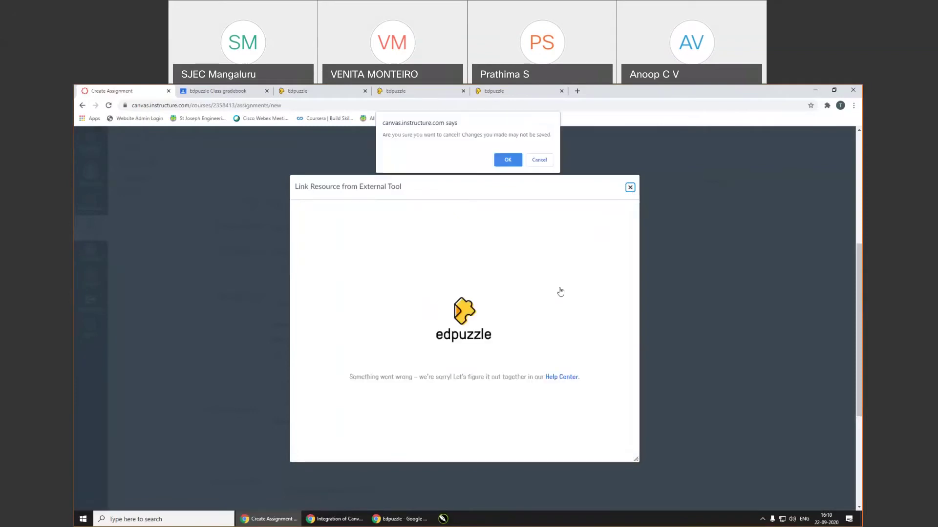
left_click(507, 161)
left_click(451, 310)
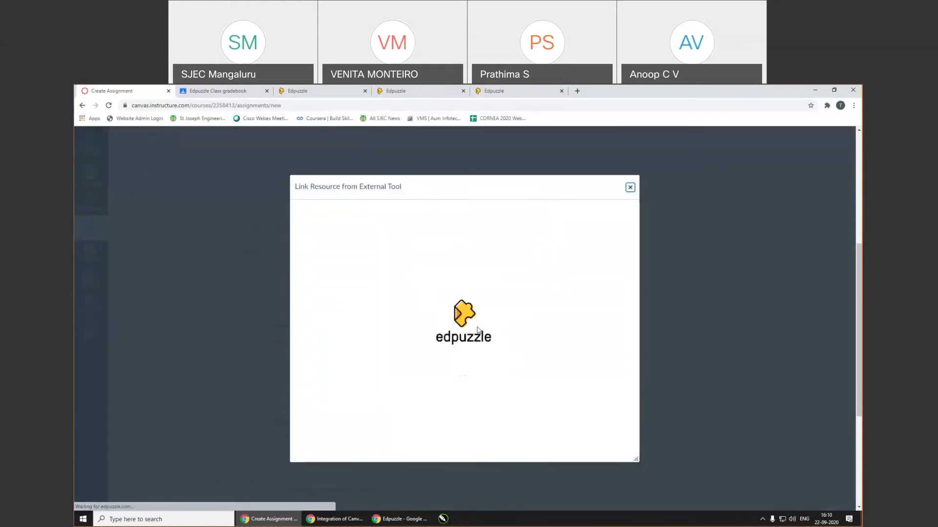
scroll(478, 327, "down", 1)
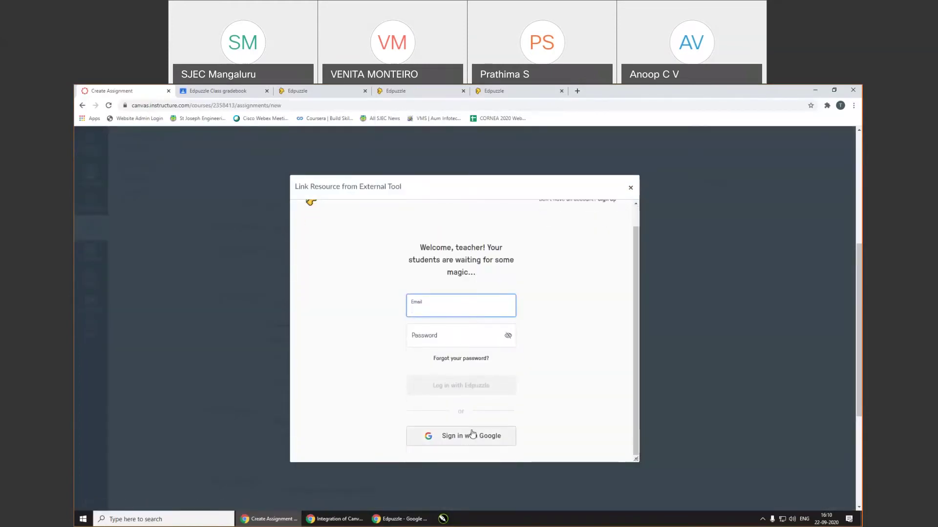
left_click(484, 441)
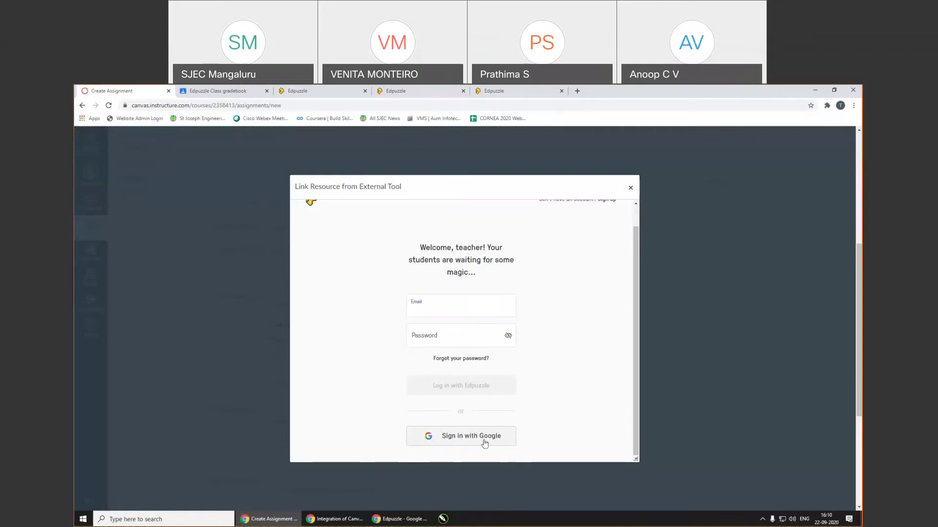
left_click(481, 378)
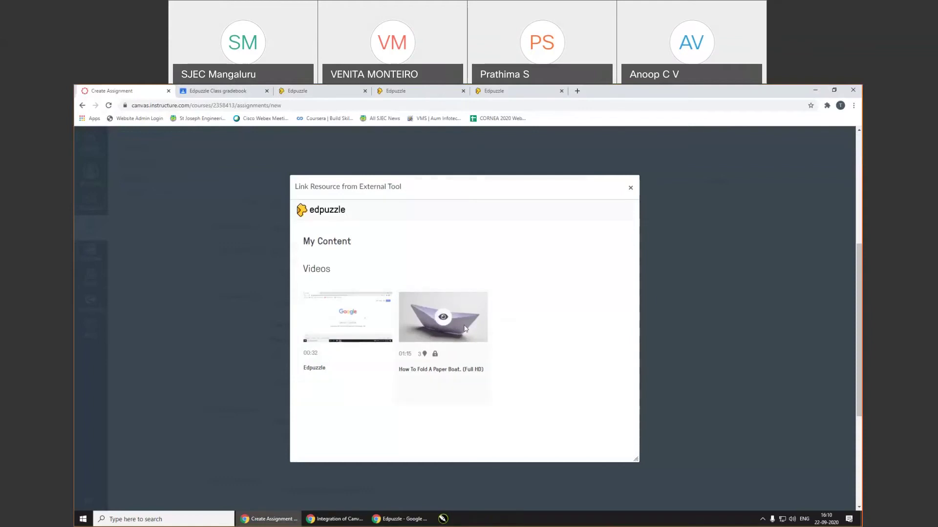
- Pick the paper-boat video, turn captions on, and assign it to the Edpuzzle Canvas class
left_click(445, 291)
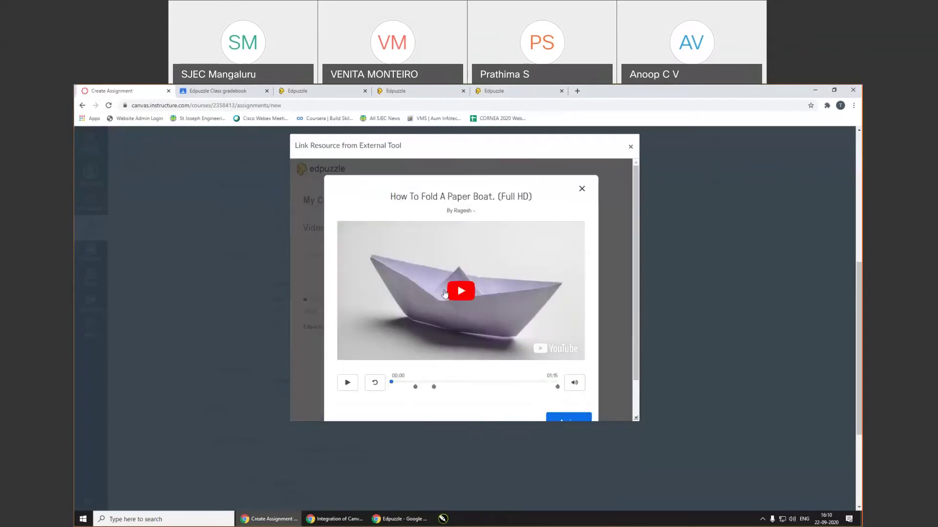
scroll(534, 334, "down", 1)
left_click(569, 381)
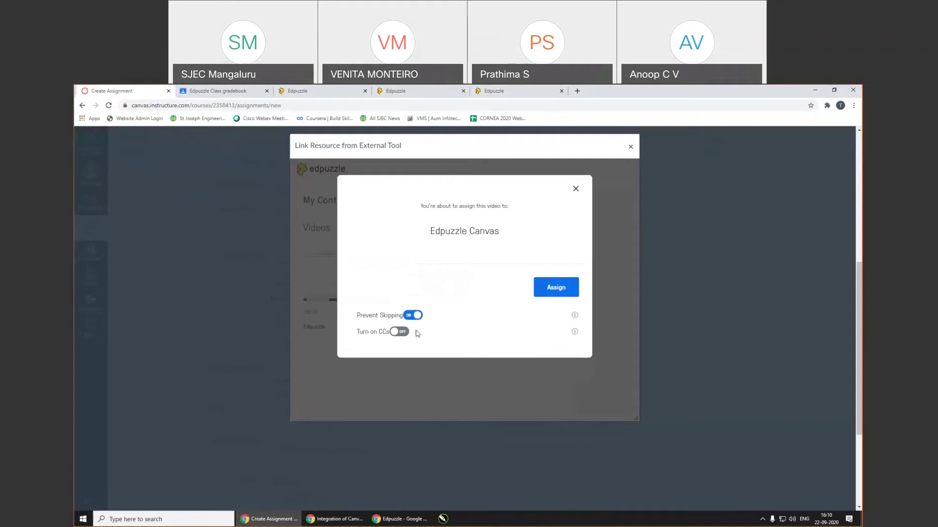
left_click(392, 333)
left_click(568, 288)
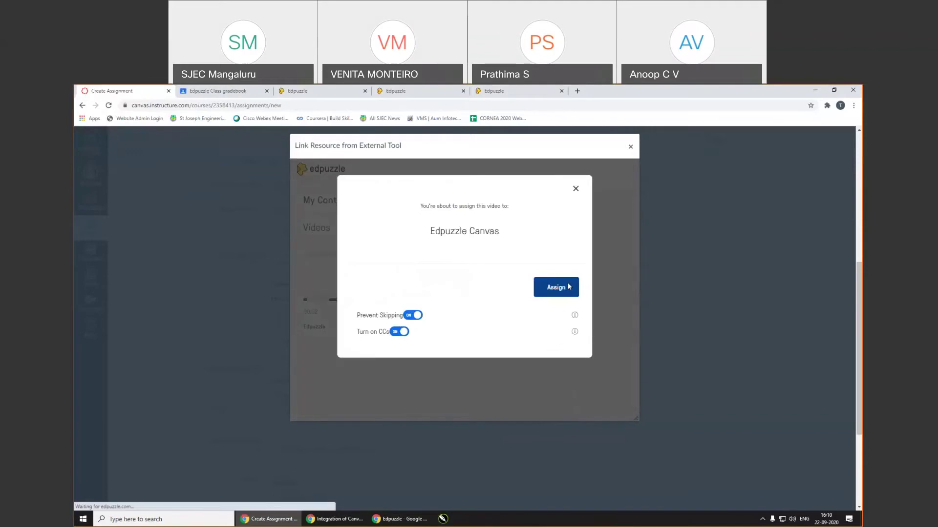
- Set the tool to load in a new tab, confirm the link, and save and publish the assignment
scroll(425, 296, "down", 1)
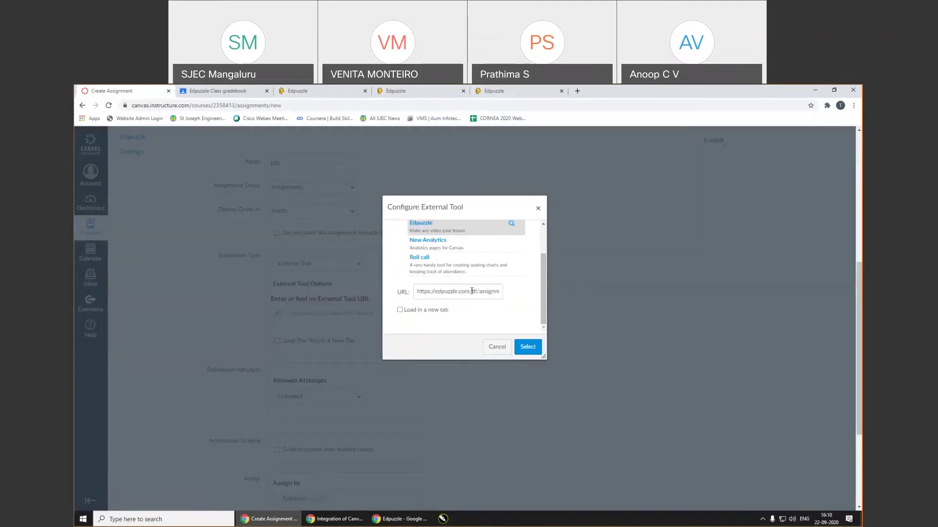
left_click(400, 310)
left_click(523, 349)
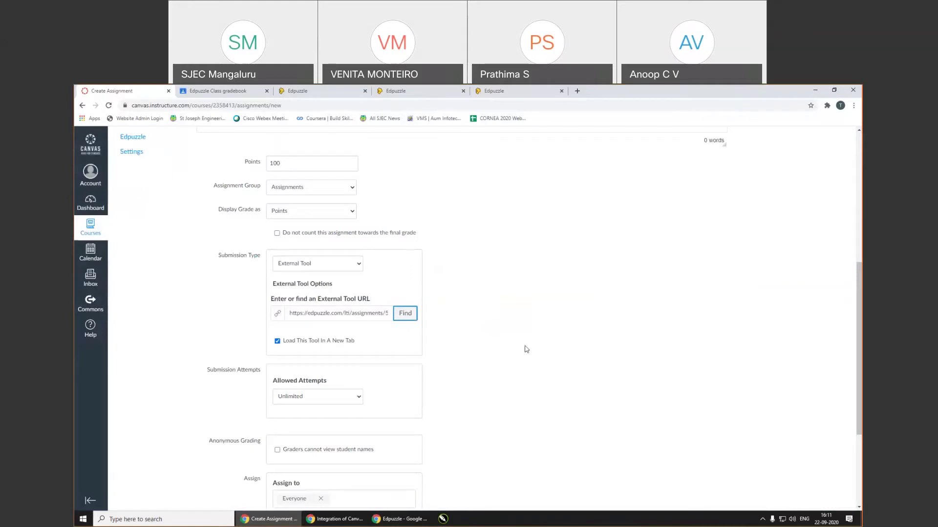
scroll(419, 350, "down", 3)
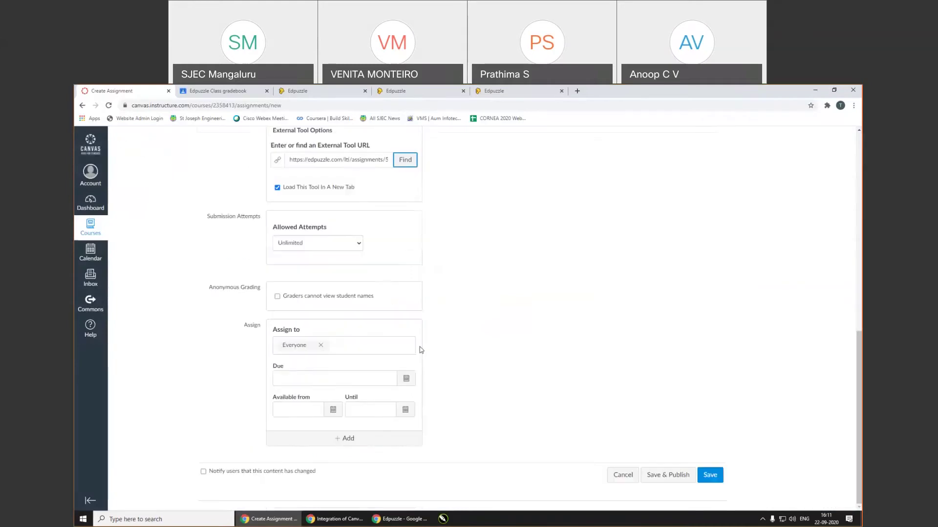
left_click(679, 475)
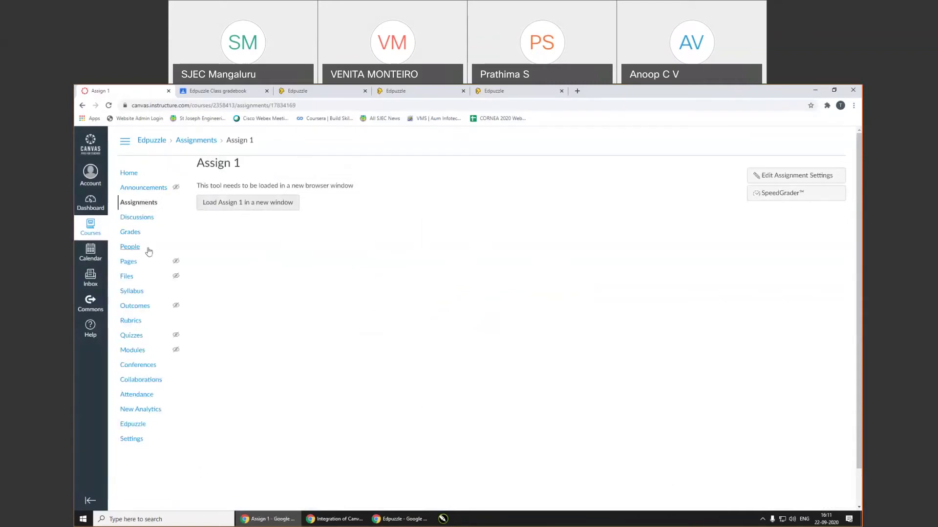
- Preview the course home in Student View, then leave Student View
left_click(128, 175)
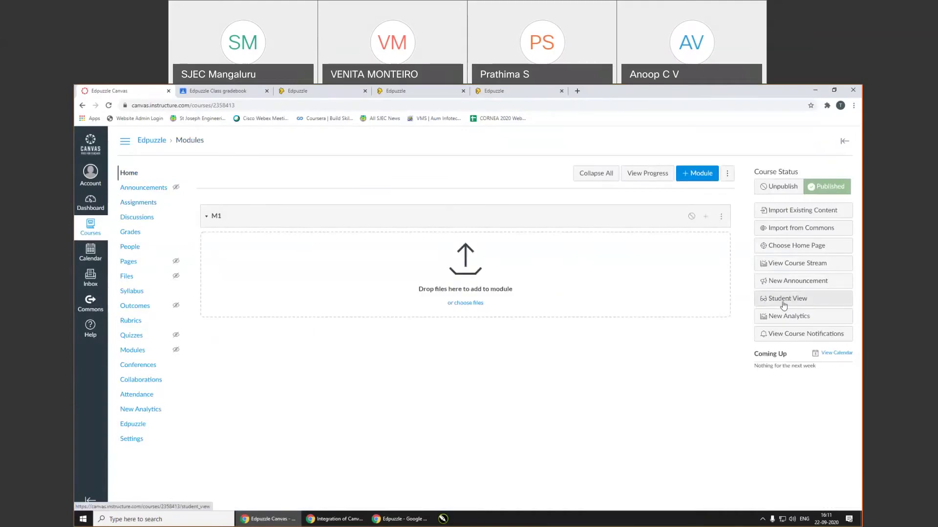
left_click(786, 303)
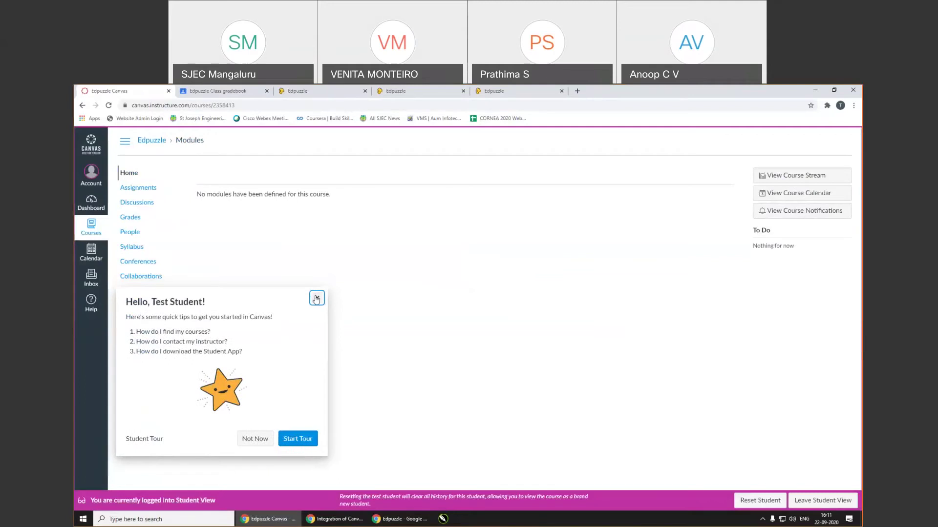
left_click(316, 298)
left_click(566, 295)
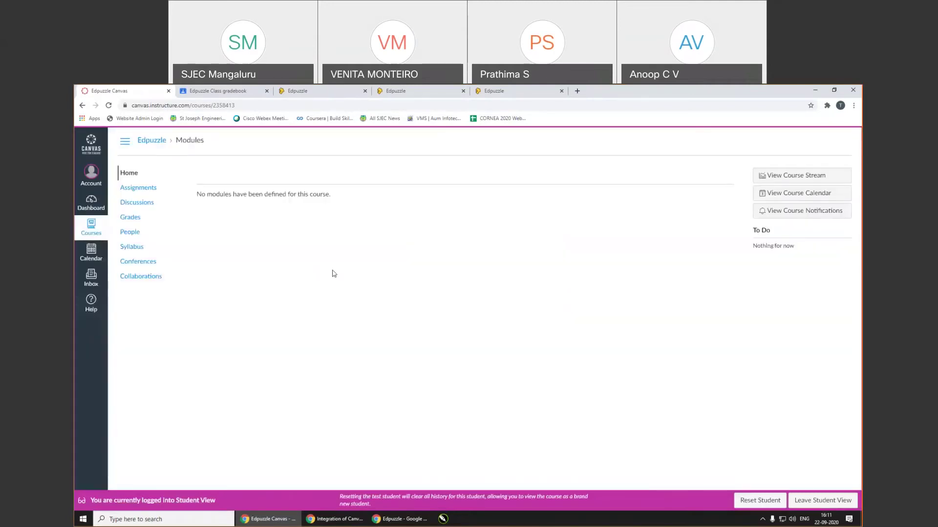
left_click(805, 501)
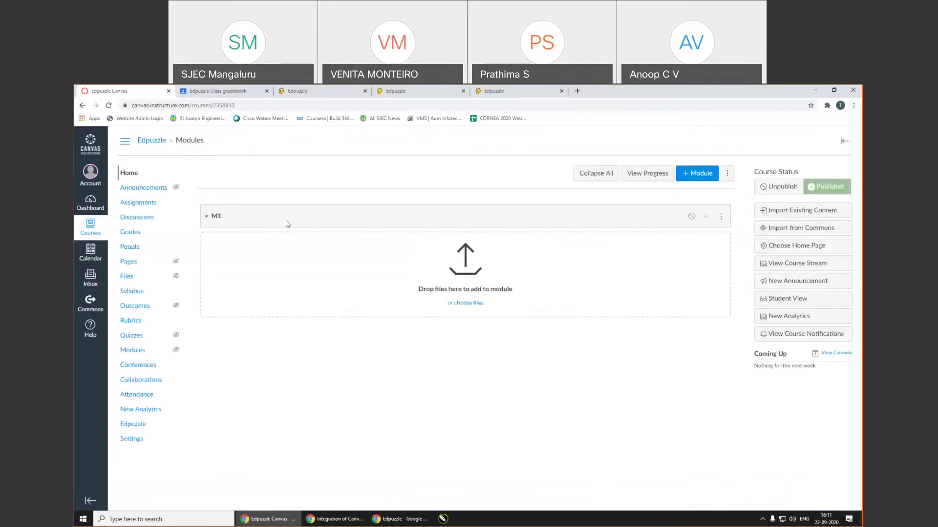
- Publish module M1 on the Modules page, then reopen the course home in Student View
left_click(122, 207)
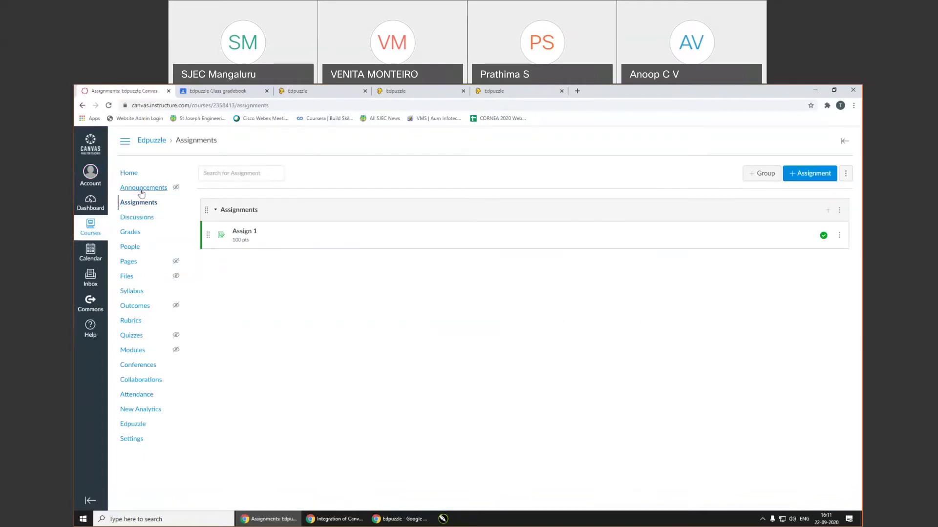
left_click(133, 350)
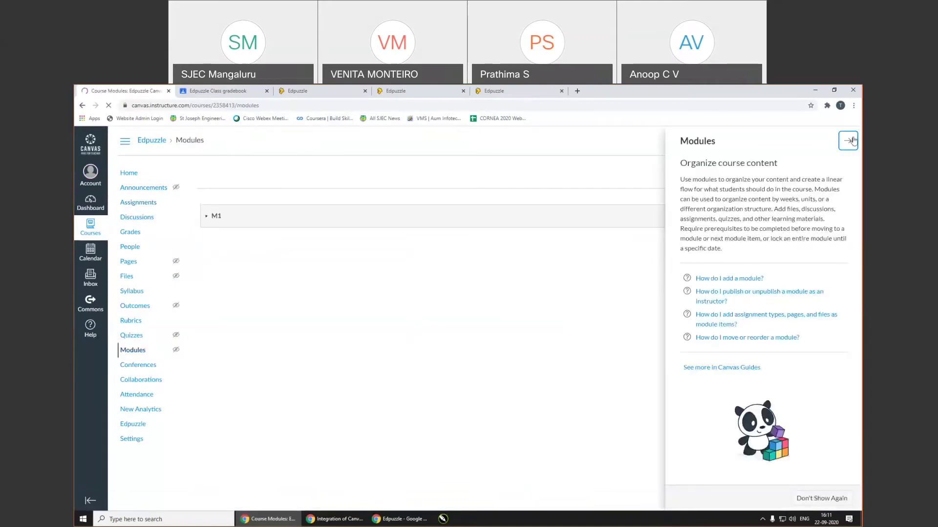
left_click(847, 141)
left_click(810, 217)
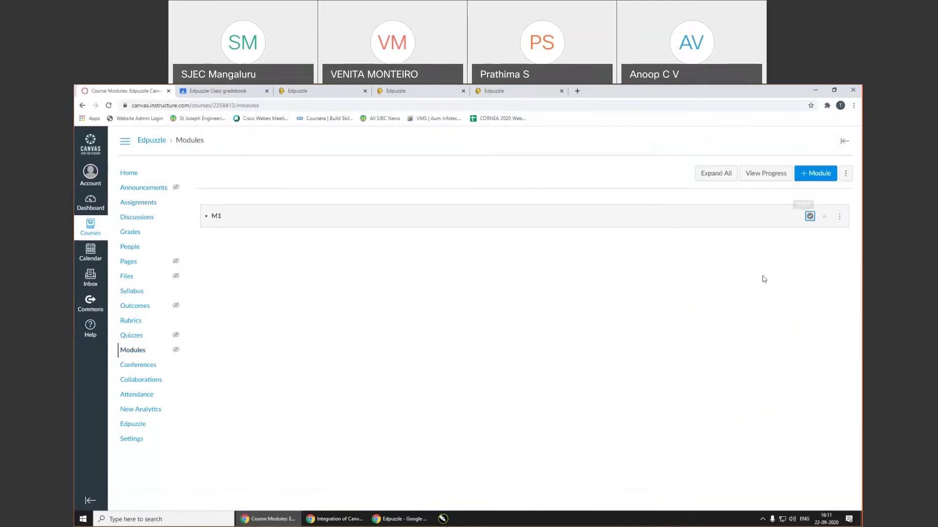
left_click(129, 173)
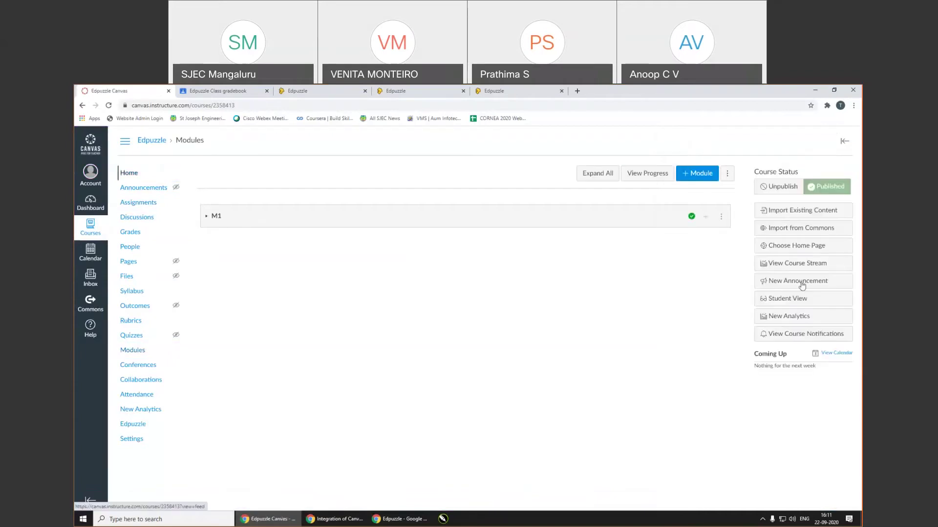
left_click(793, 299)
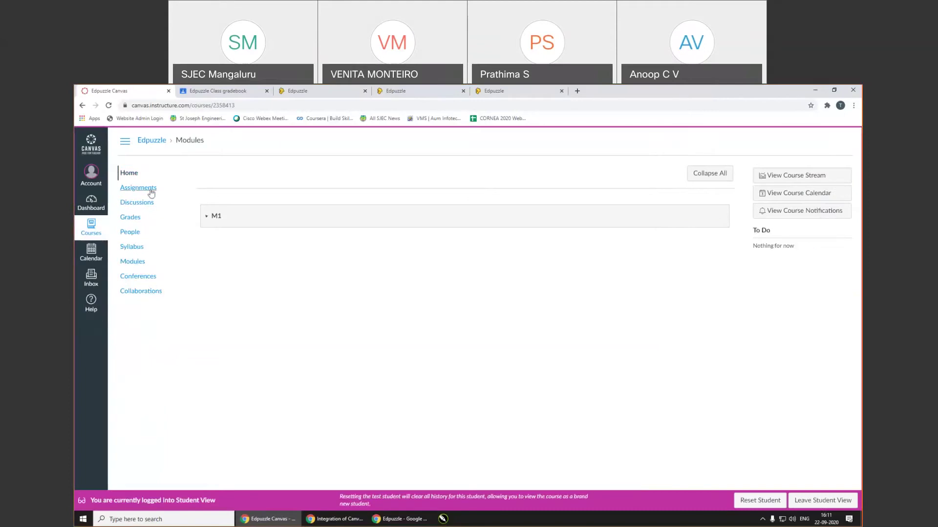
- As the test student, open Assign 1 and load its Edpuzzle tool in a new window
left_click(151, 190)
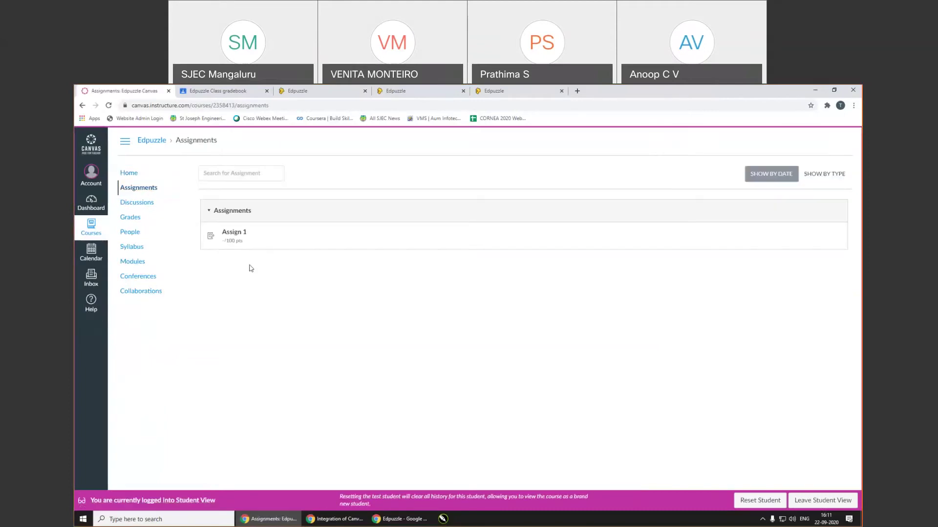
left_click(239, 235)
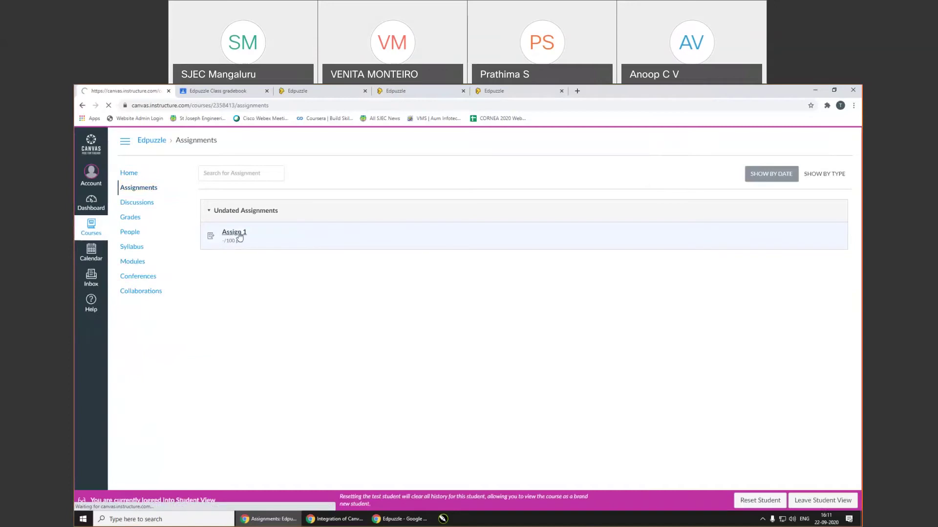
left_click(269, 234)
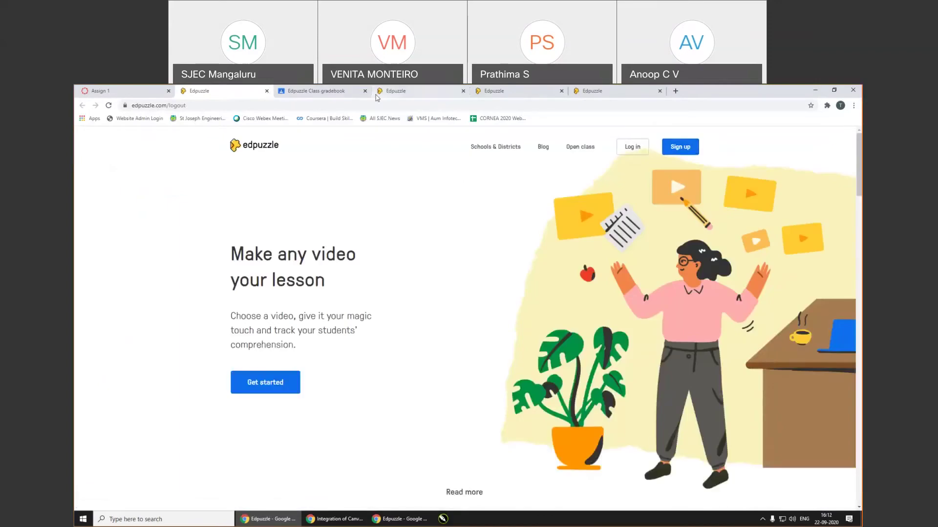
- Close the extra Edpuzzle and video tabs and switch to the incognito browser window
left_click(266, 91)
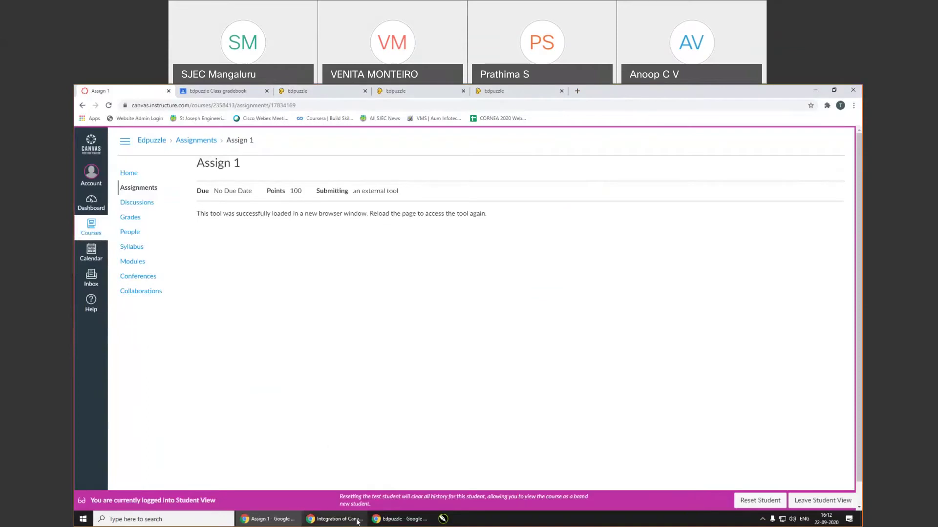
left_click(322, 91)
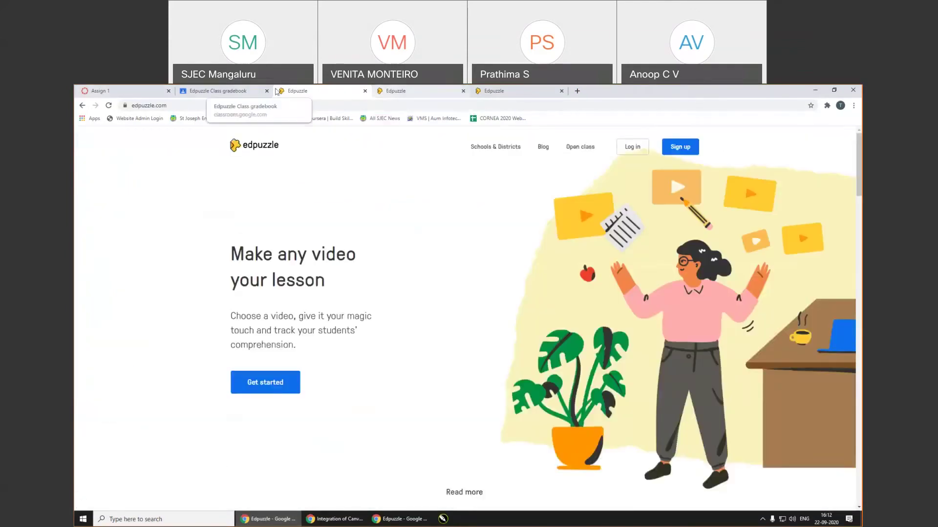
left_click(399, 520)
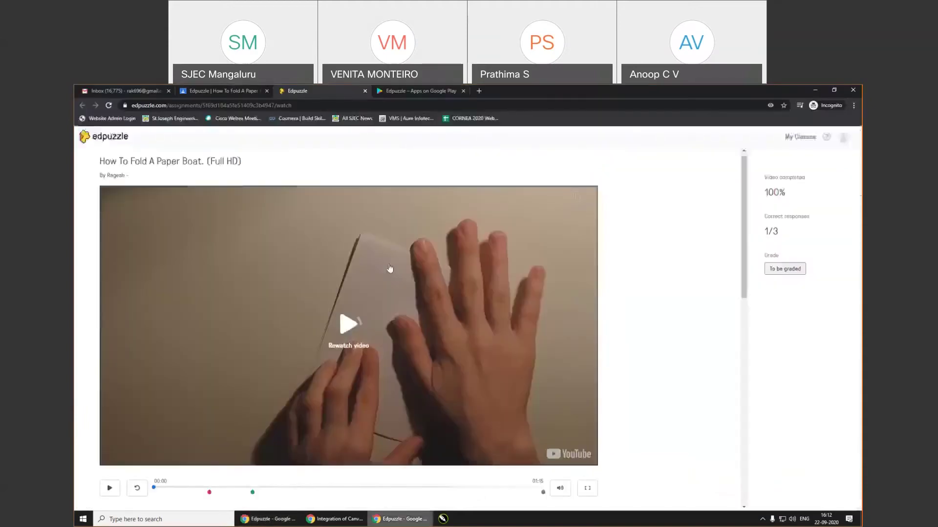
left_click(365, 90)
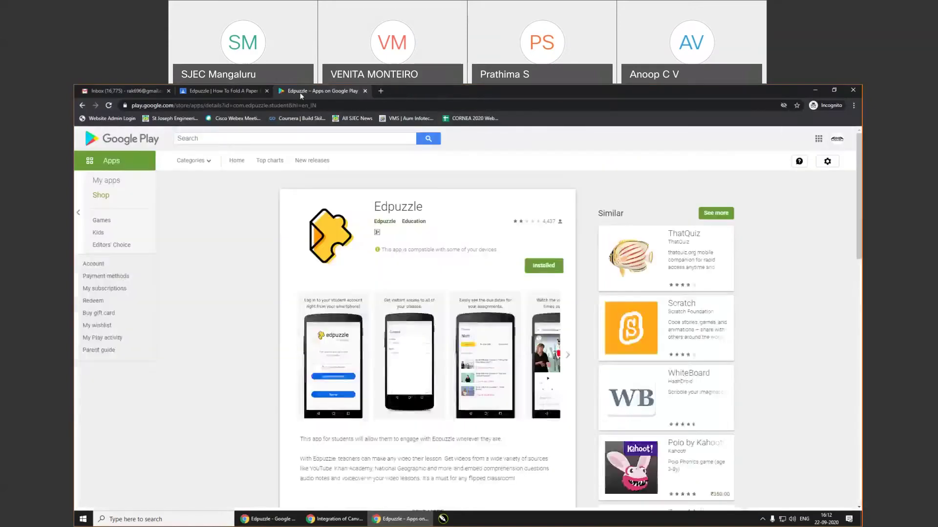
left_click(248, 91)
left_click(267, 90)
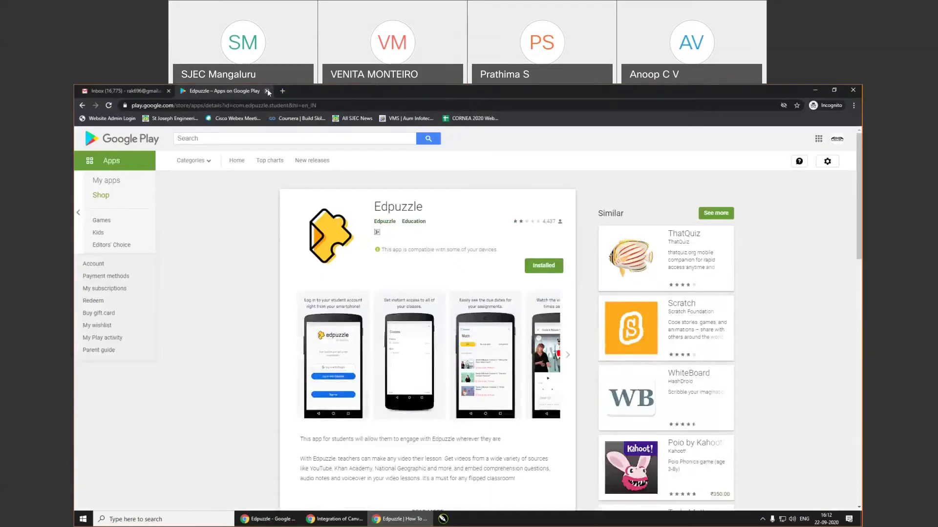
- Log in to Canvas at canvas.instructure.com in a fresh tab with the saved email and password
left_click(267, 91)
left_click(183, 91)
type("canvas.instructure.com")
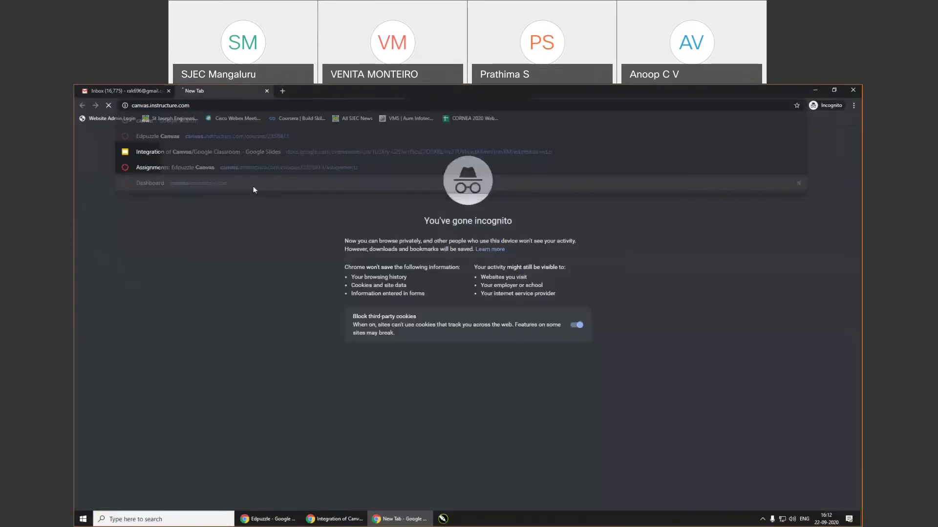
left_click(254, 185)
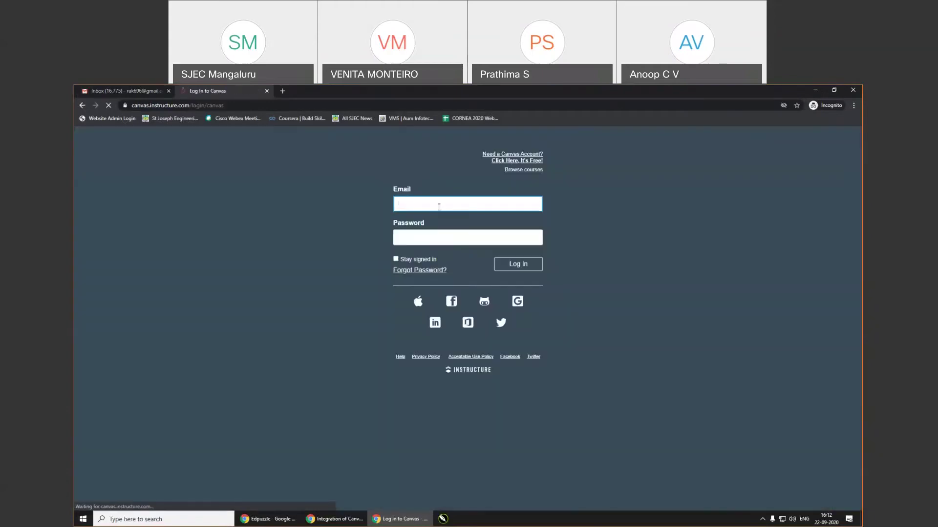
left_click(439, 207)
left_click(439, 218)
left_click(437, 265)
type("••••••••••")
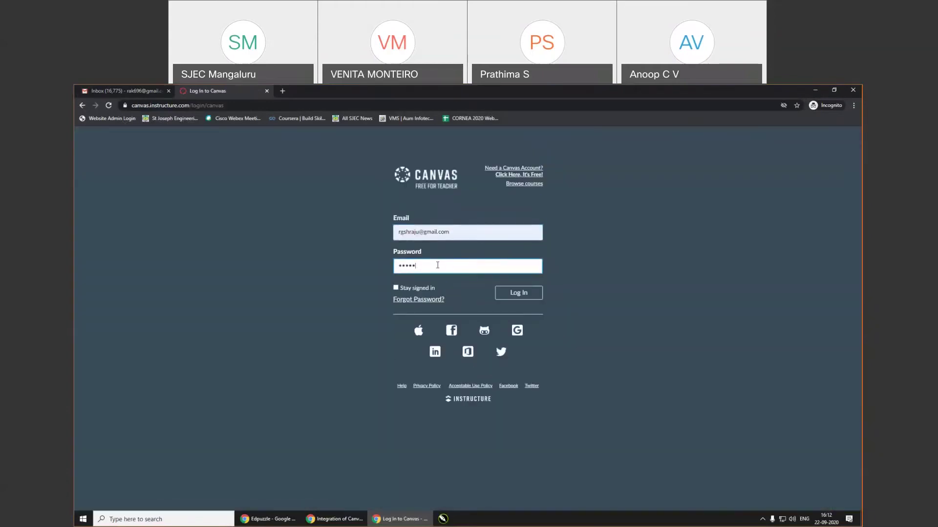
key("Return")
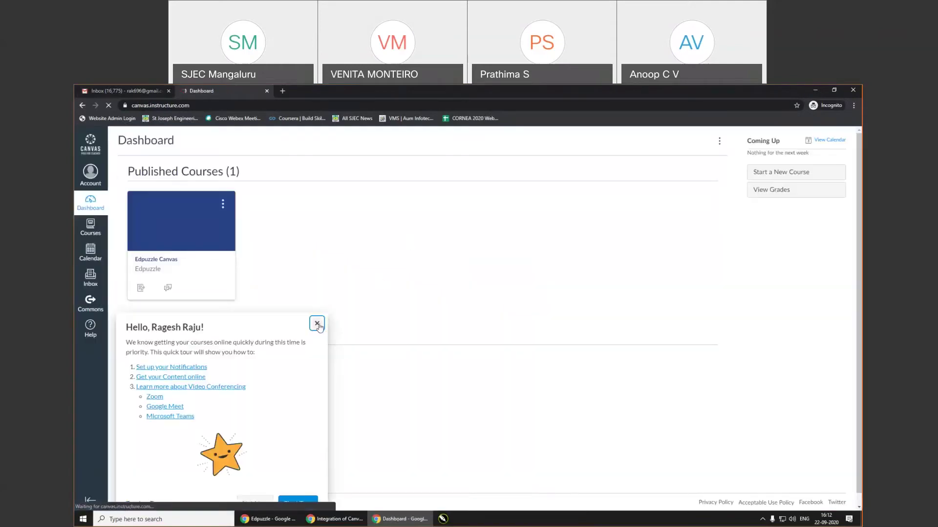
- Dismiss the welcome tour and help panel, then open the Edpuzzle Canvas course
left_click(317, 322)
key("Escape")
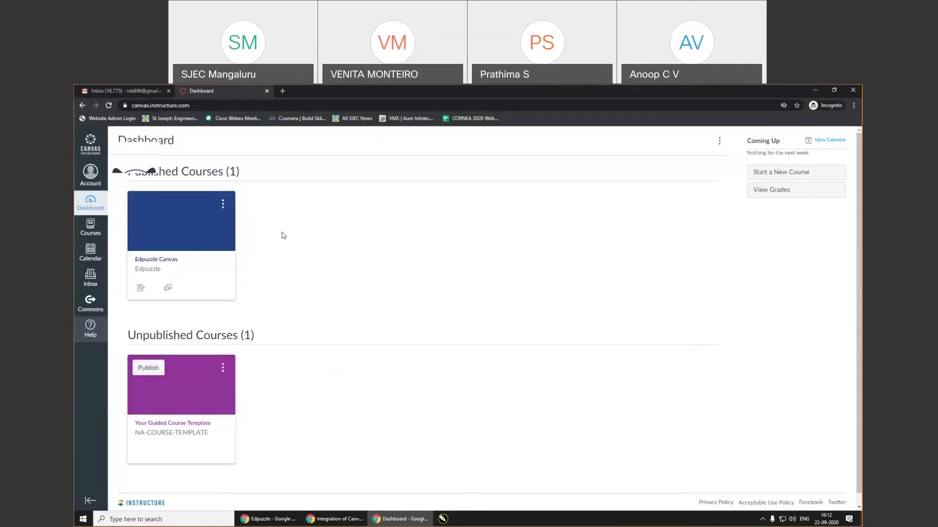
left_click(173, 261)
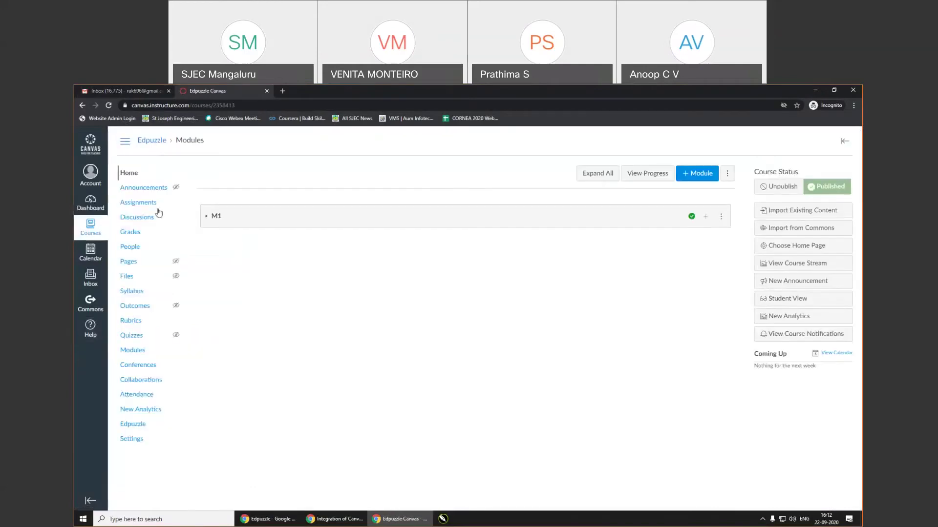
- Switch the course into Student View and dismiss the tour and reminder popups
left_click(147, 206)
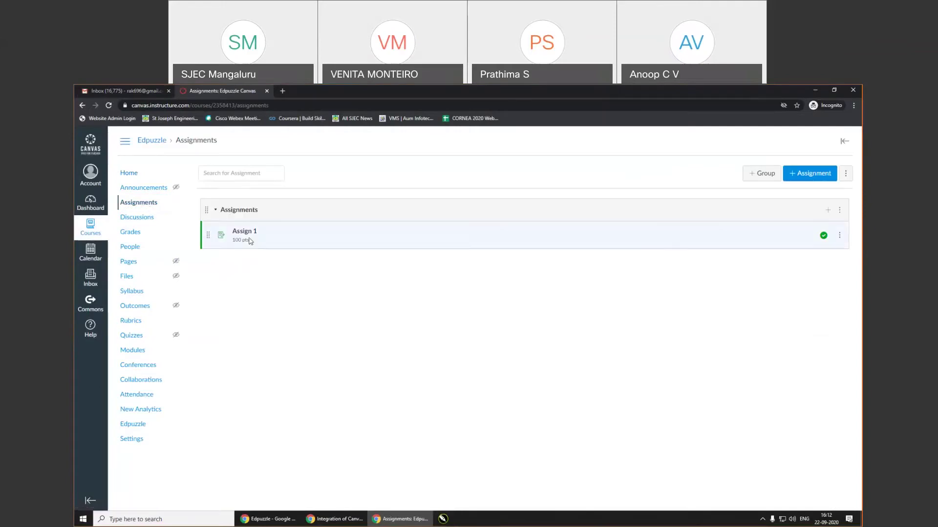
left_click(129, 172)
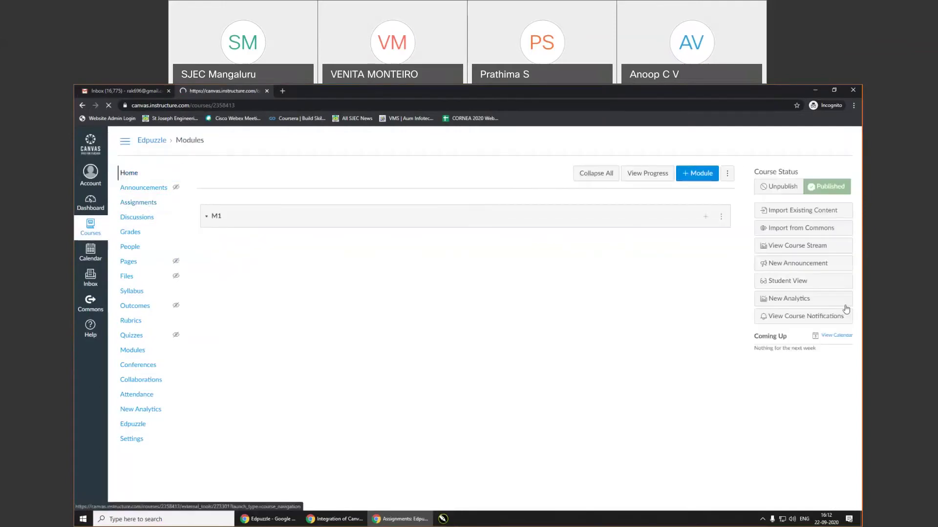
left_click(794, 301)
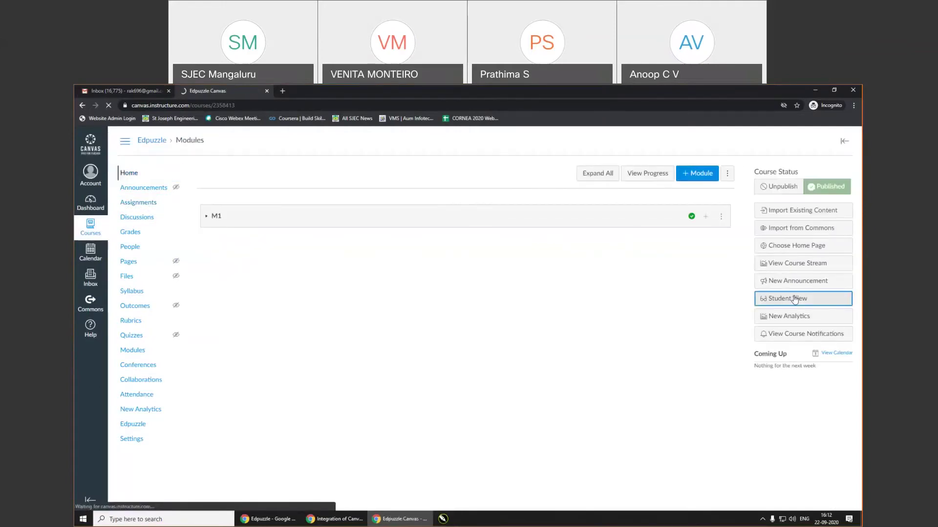
key("Escape")
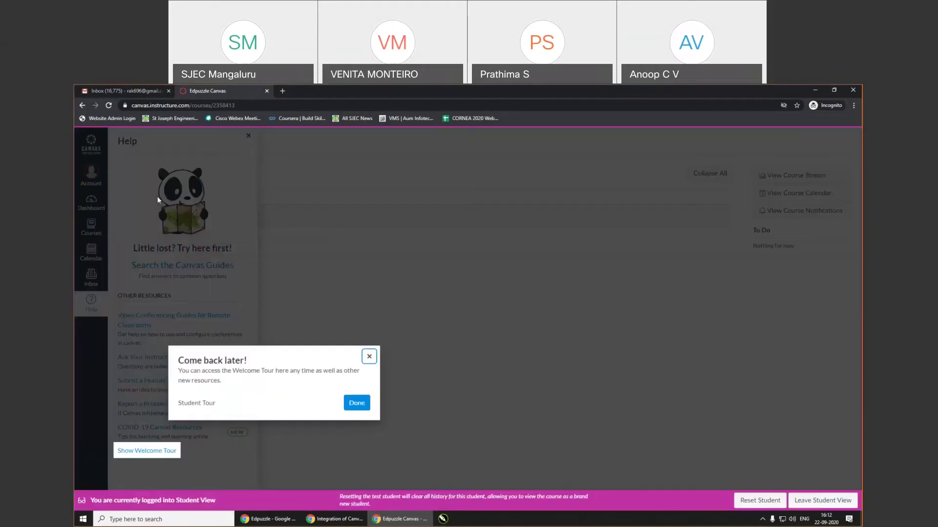
left_click(356, 403)
- As the student, open Assign 1, close the failed Edpuzzle launch, and reopen Assign 1
left_click(143, 190)
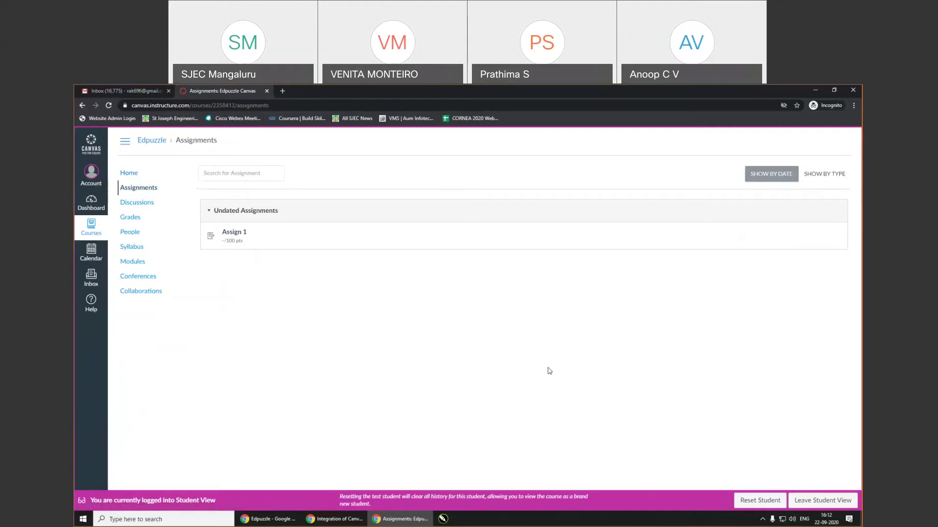
left_click(234, 232)
left_click(272, 240)
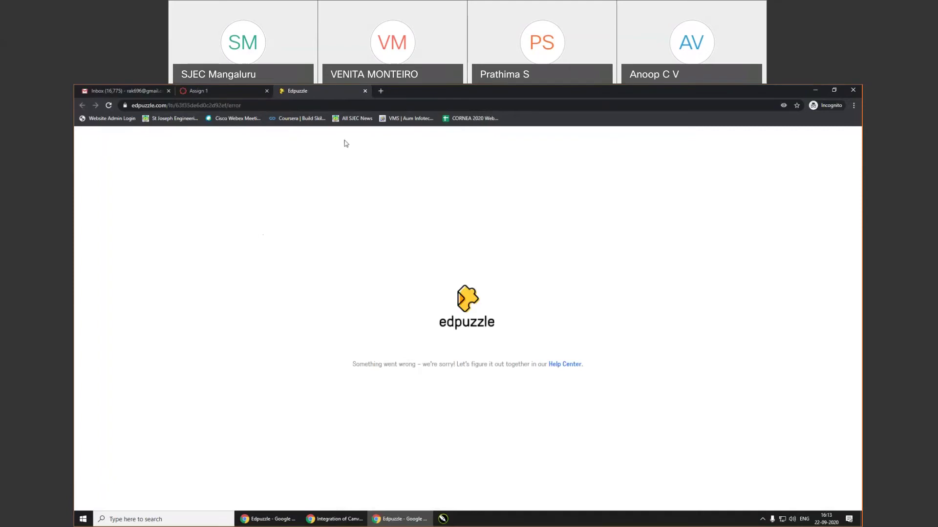
left_click(364, 91)
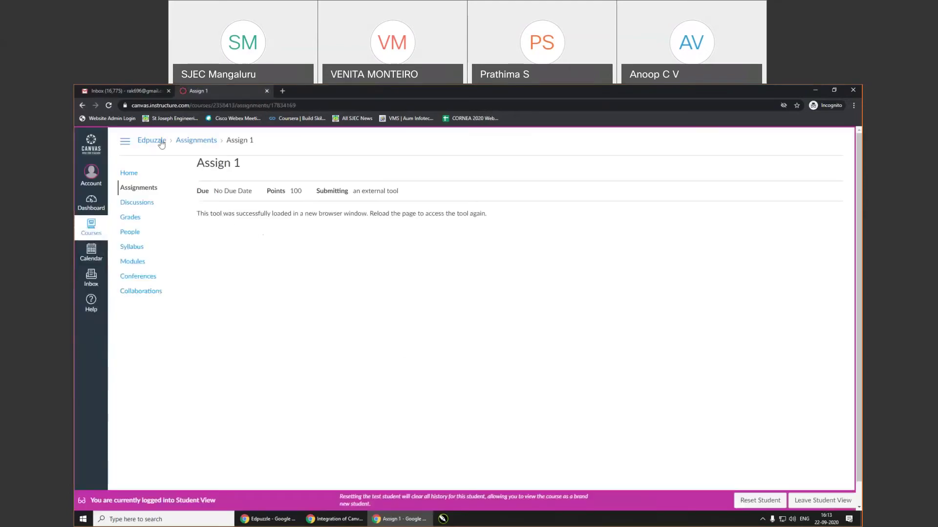
left_click(195, 142)
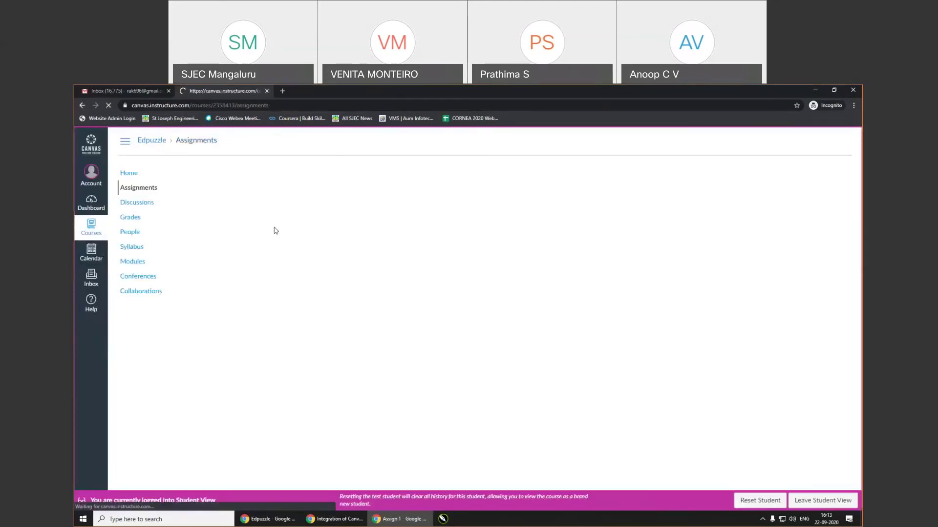
left_click(234, 235)
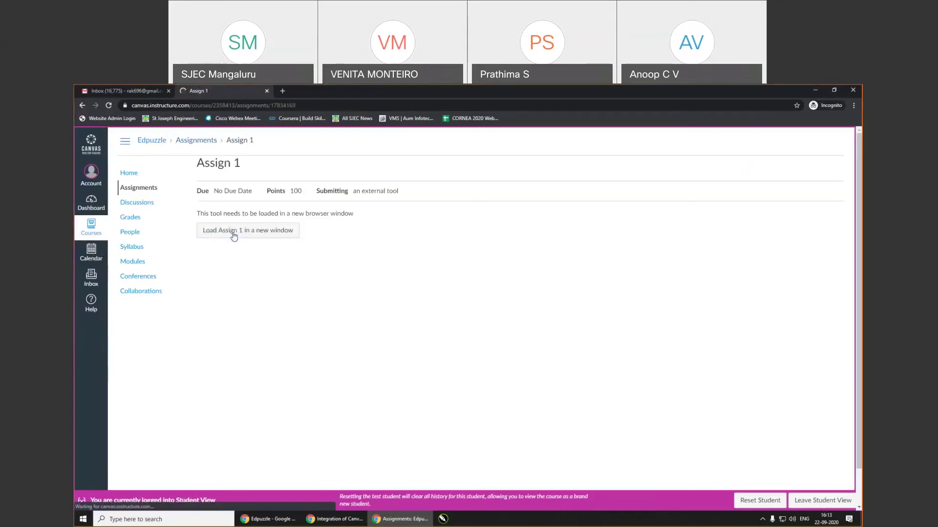
- Launch Assign 1, play the paper-boat video, submit Plane and Paper Boat, then close Edpuzzle
left_click(234, 231)
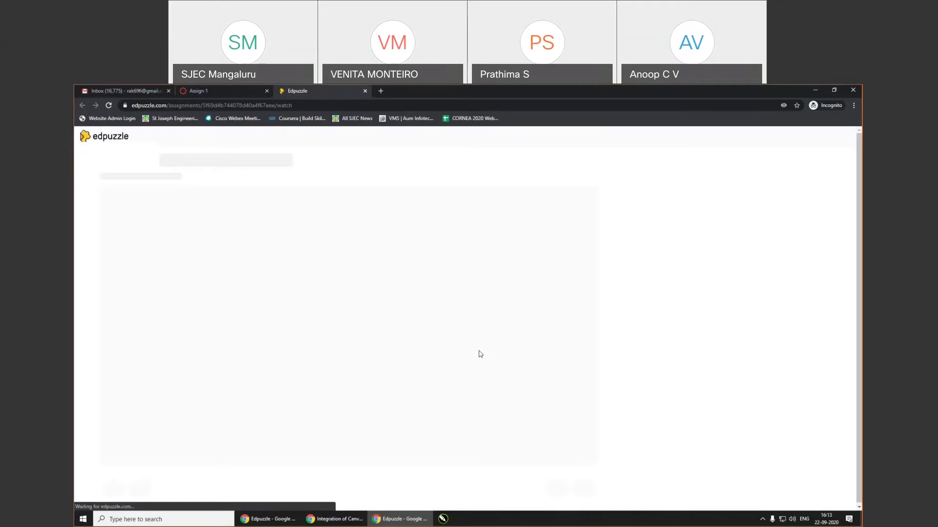
left_click(351, 327)
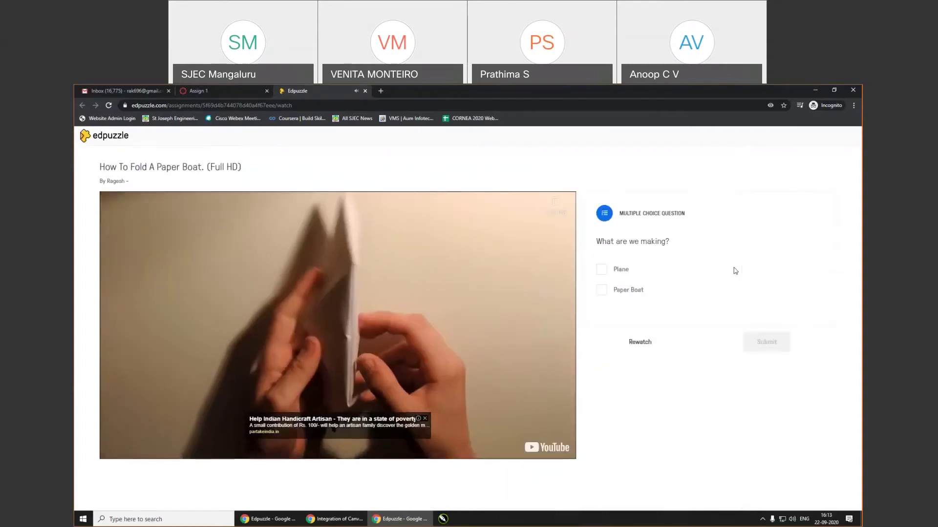
left_click(602, 271)
left_click(602, 289)
left_click(754, 341)
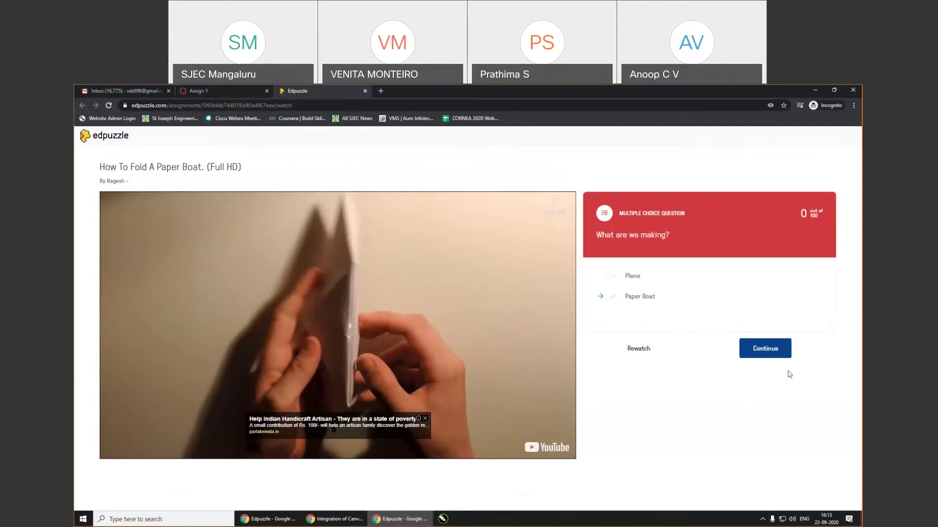
left_click(769, 354)
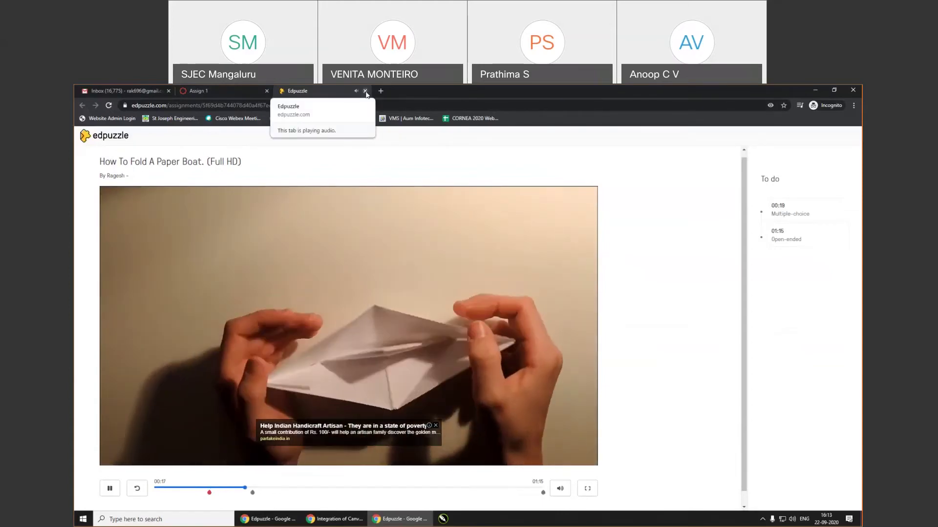
left_click(365, 92)
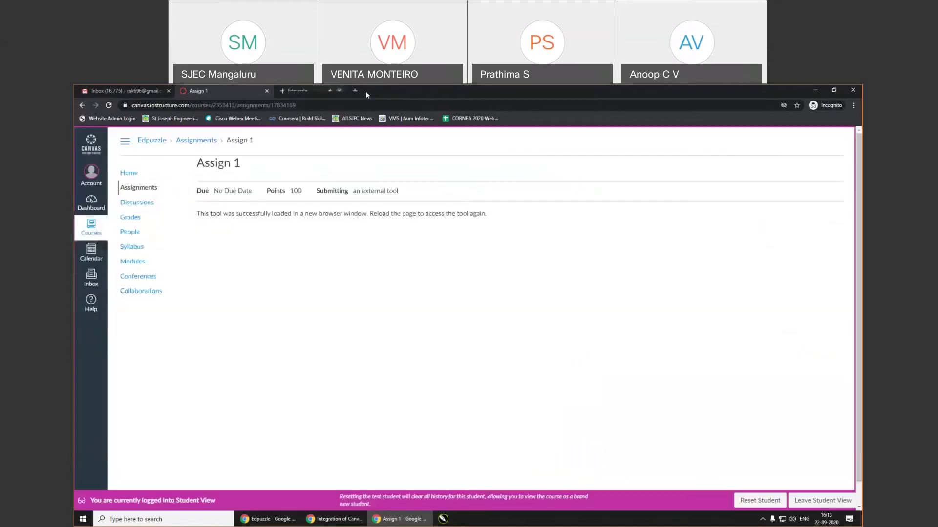
- Leave Student View and check the other window's Edpuzzle and Google Classroom tabs
left_click(794, 500)
left_click(273, 520)
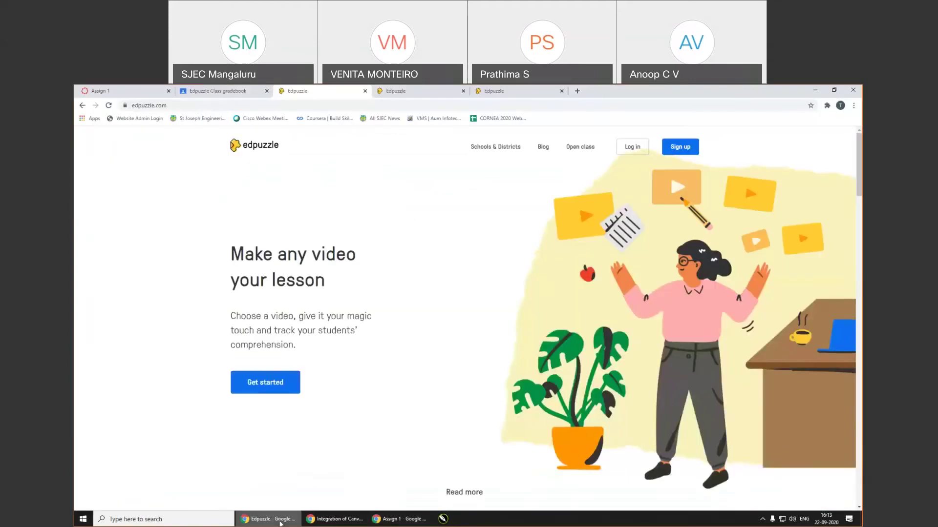
left_click(365, 92)
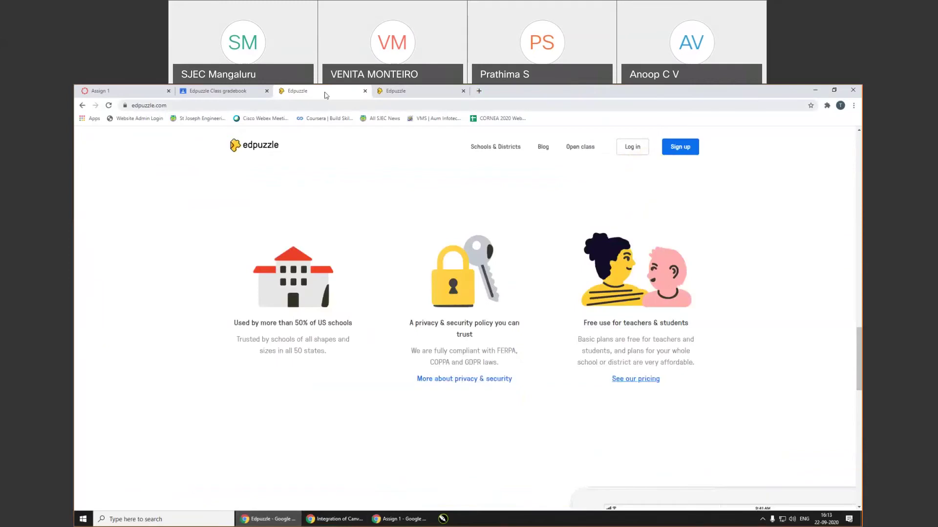
left_click(220, 91)
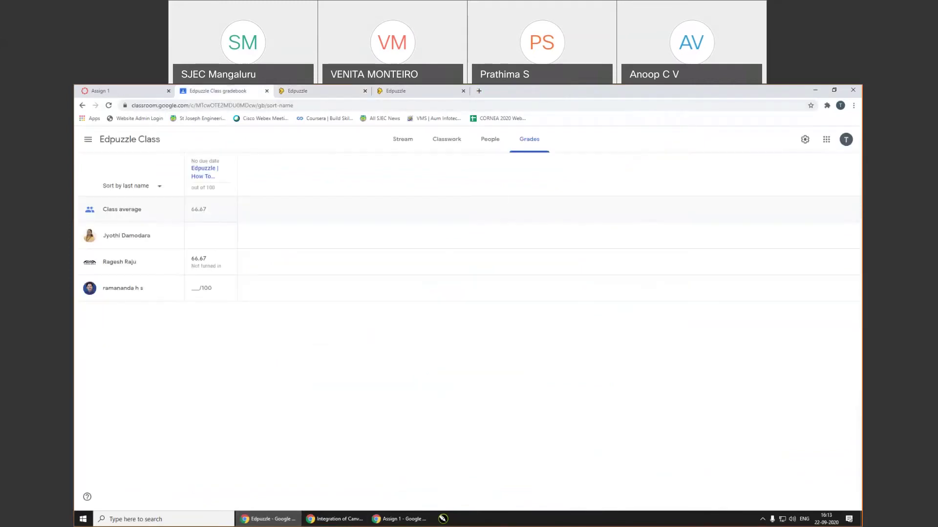
left_click(312, 90)
scroll(519, 173, "up", 4)
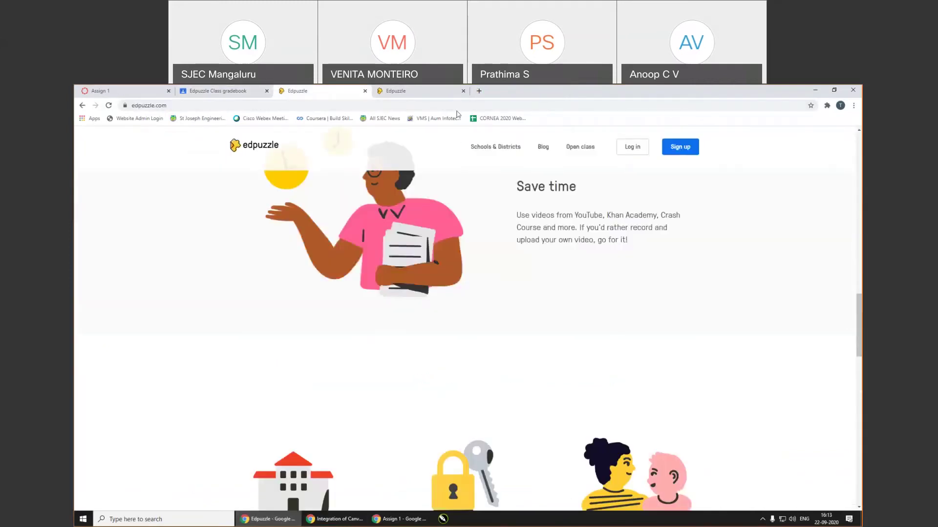
left_click(389, 90)
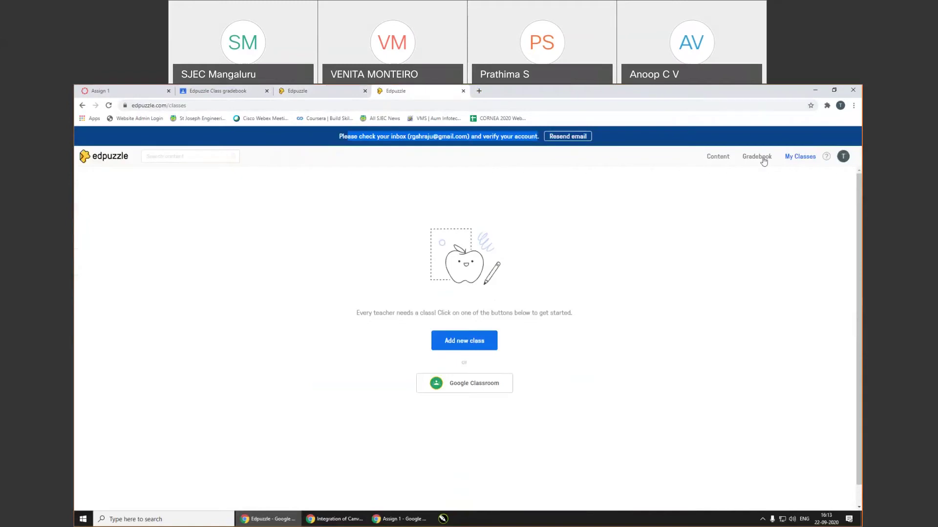
left_click(313, 91)
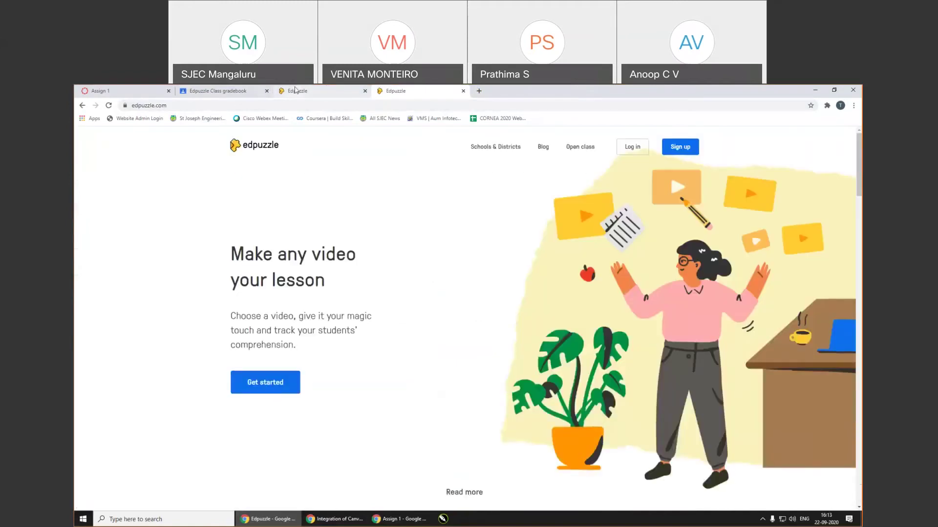
scroll(657, 155, "down", 5)
- Log in to Edpuzzle as a teacher with Google and open My Classes
left_click(633, 147)
left_click(373, 293)
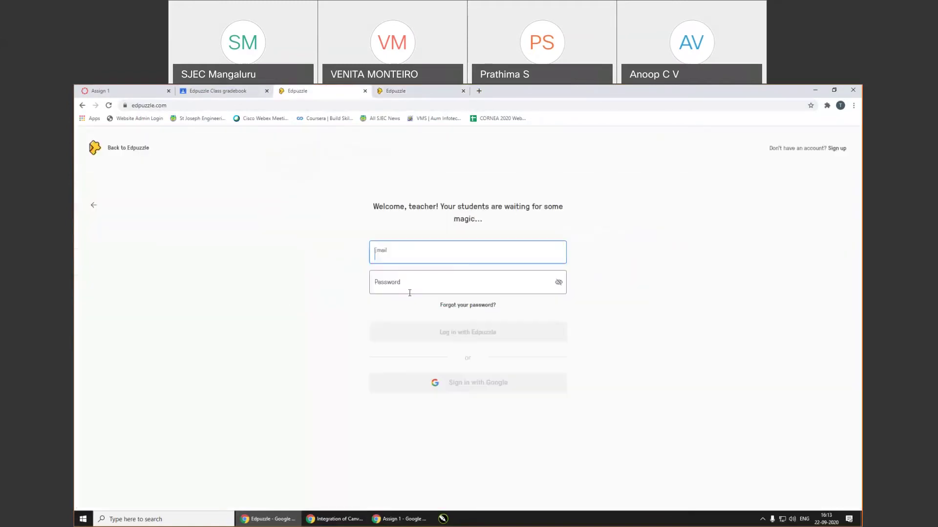
left_click(477, 383)
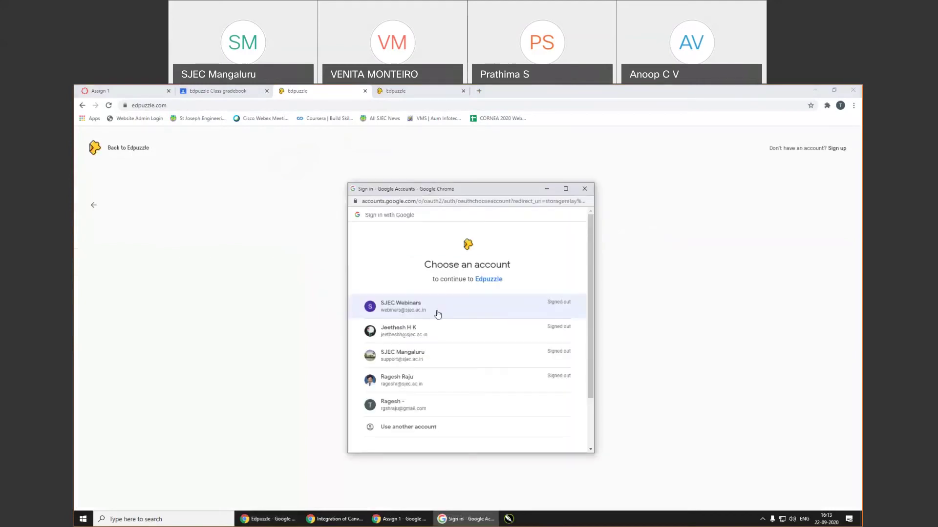
left_click(429, 407)
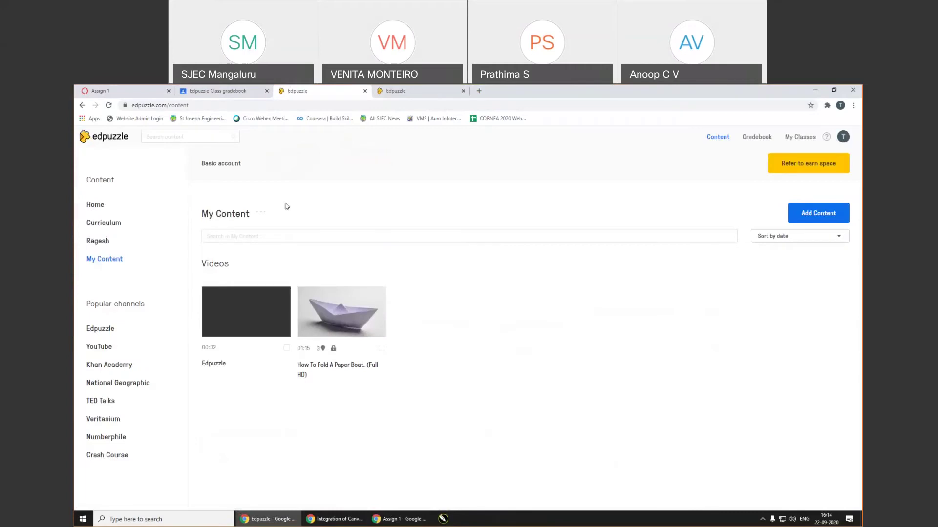
left_click(799, 136)
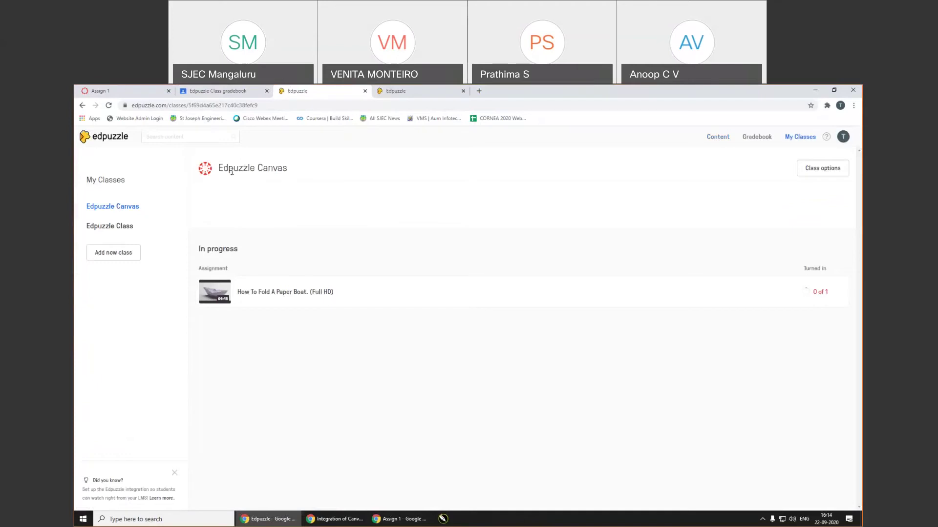
- Review the test student's paper-boat progress in Edpuzzle Canvas class: 20% watched, not turned in
left_click(121, 227)
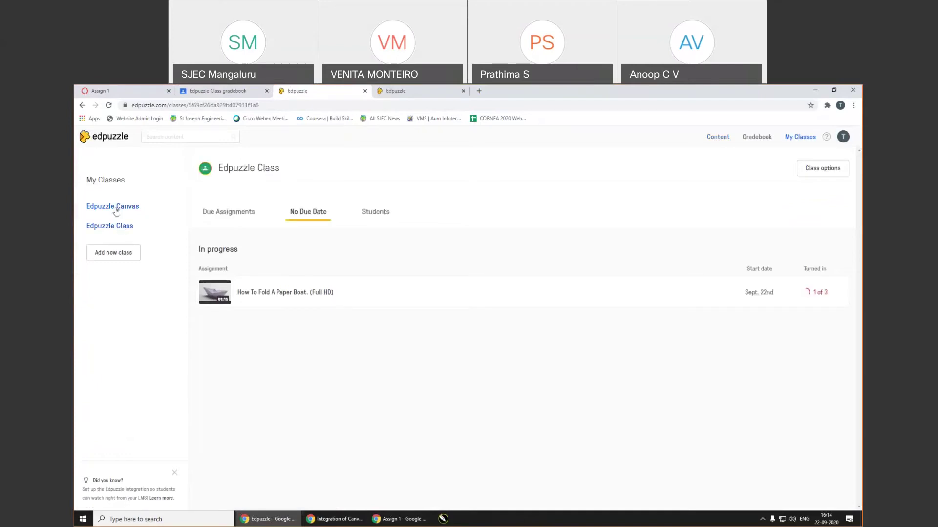
left_click(116, 211)
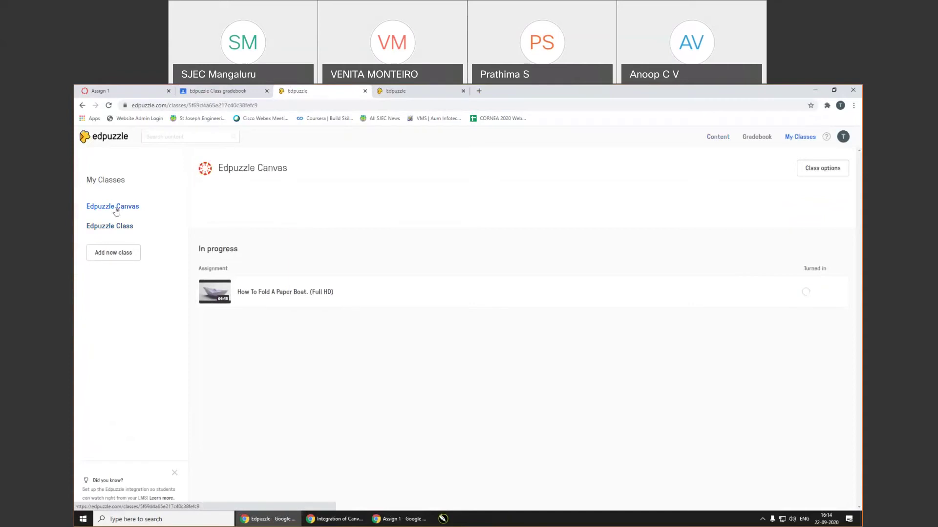
left_click(289, 295)
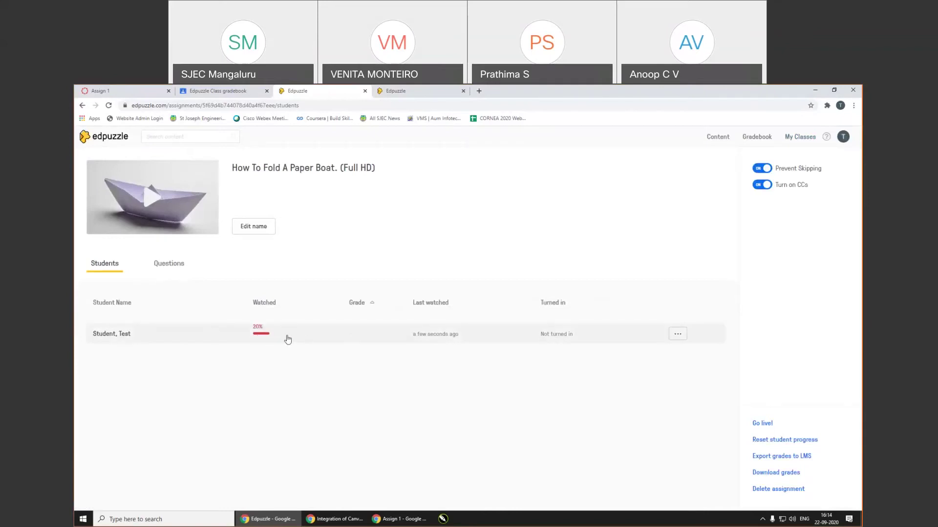
left_click(287, 337)
scroll(634, 343, "down", 2)
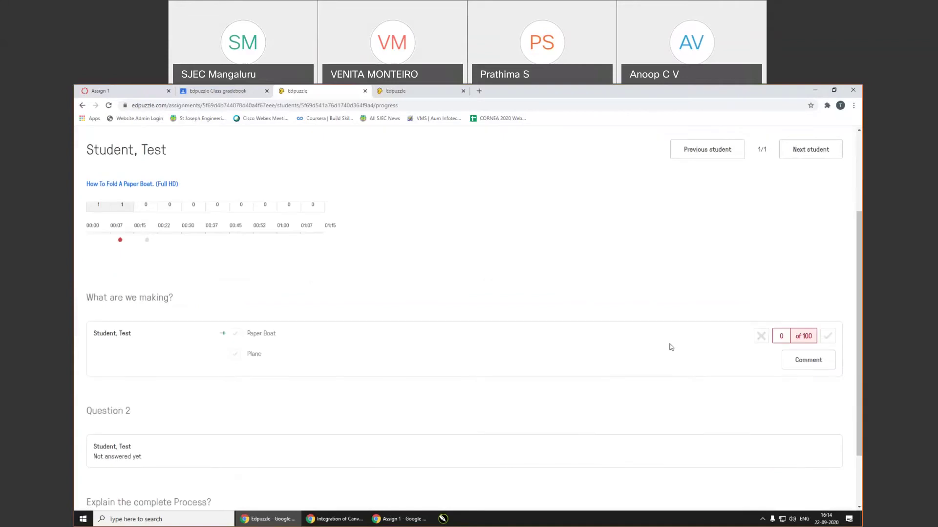
scroll(671, 347, "down", 1)
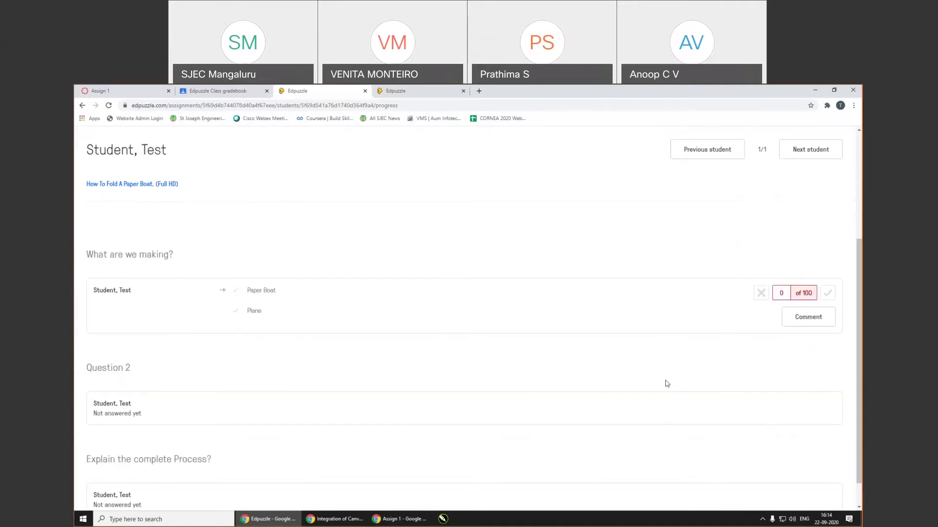
scroll(373, 326, "up", 3)
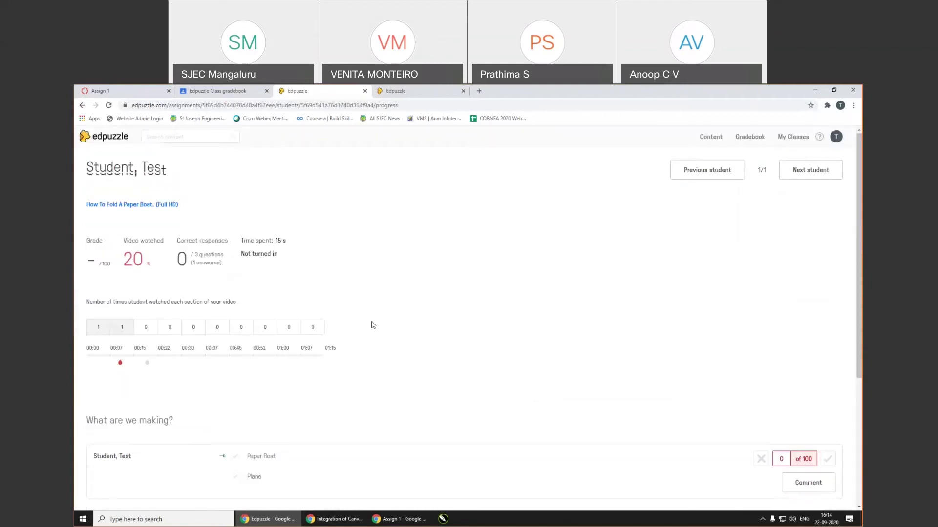
left_click(113, 206)
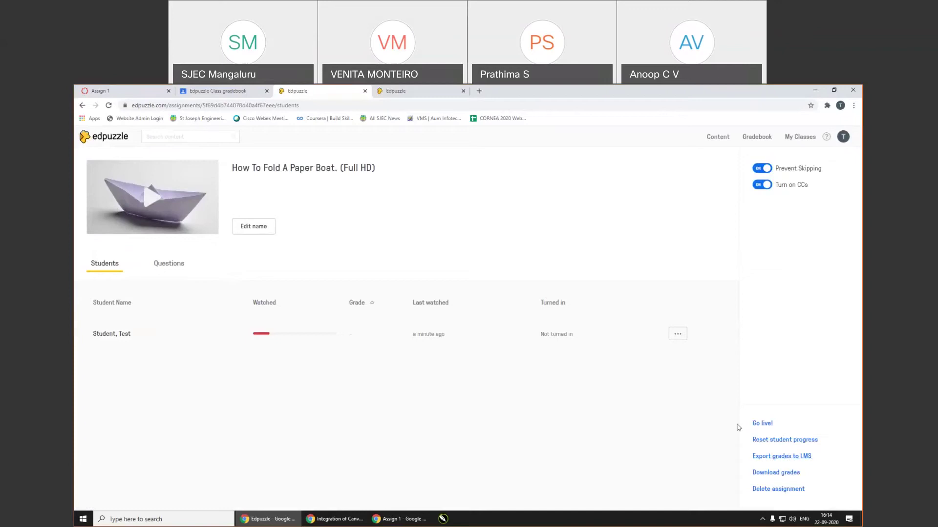
- Export Edpuzzle grades to the LMS and reload the Canvas gradebook to show them
left_click(773, 457)
key("ctrl+1")
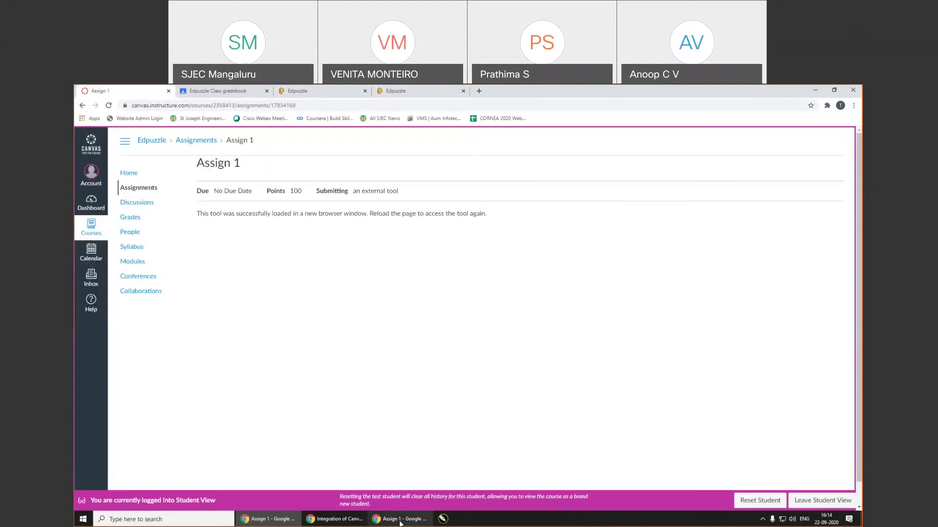
left_click(399, 519)
left_click(136, 235)
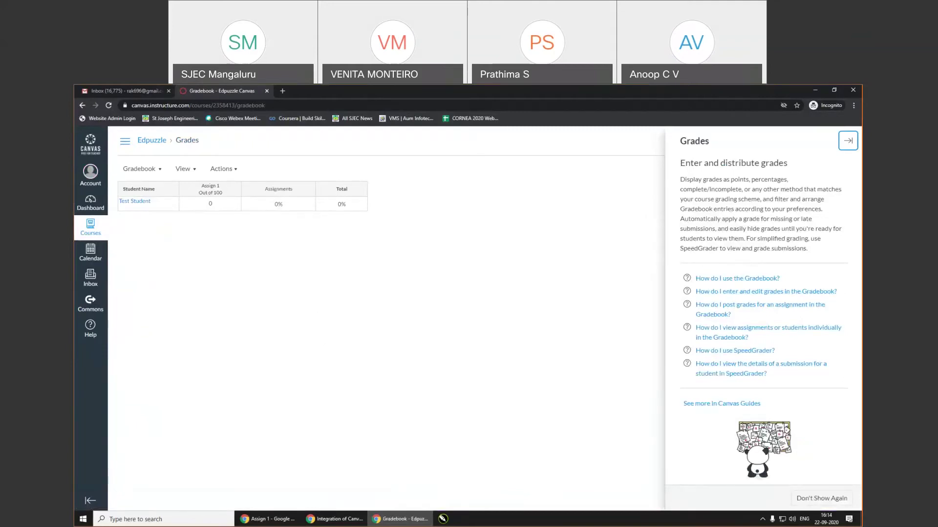
left_click(108, 104)
- Leave student view and compare the Edpuzzle assignment page with the Canvas gradebook
key("alt+Tab")
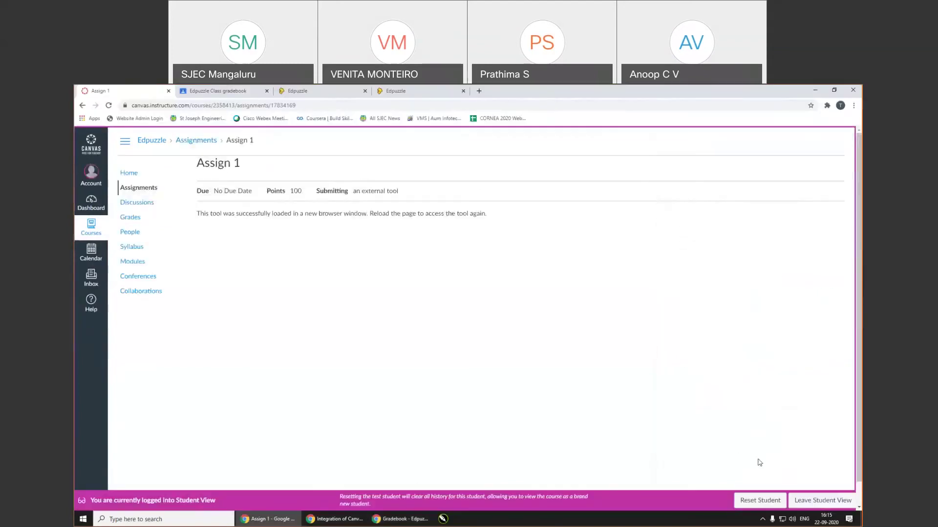
left_click(822, 501)
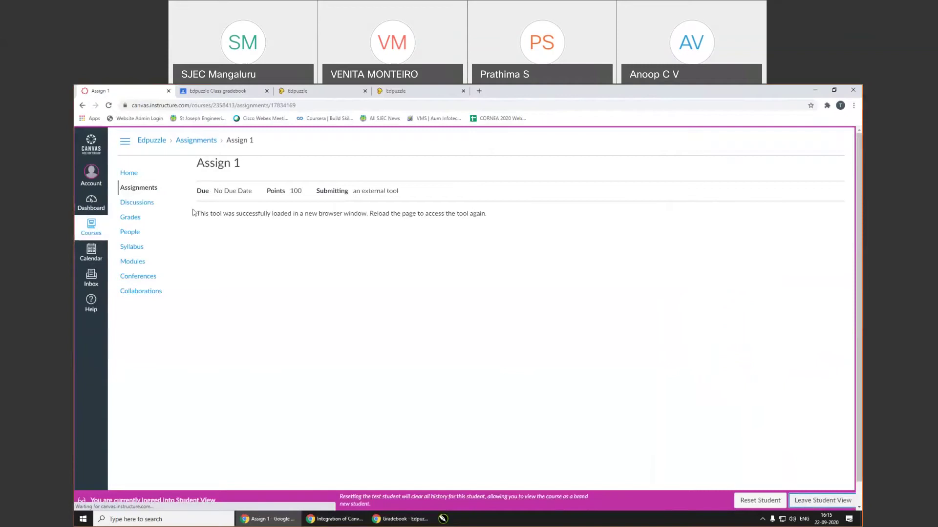
left_click(318, 92)
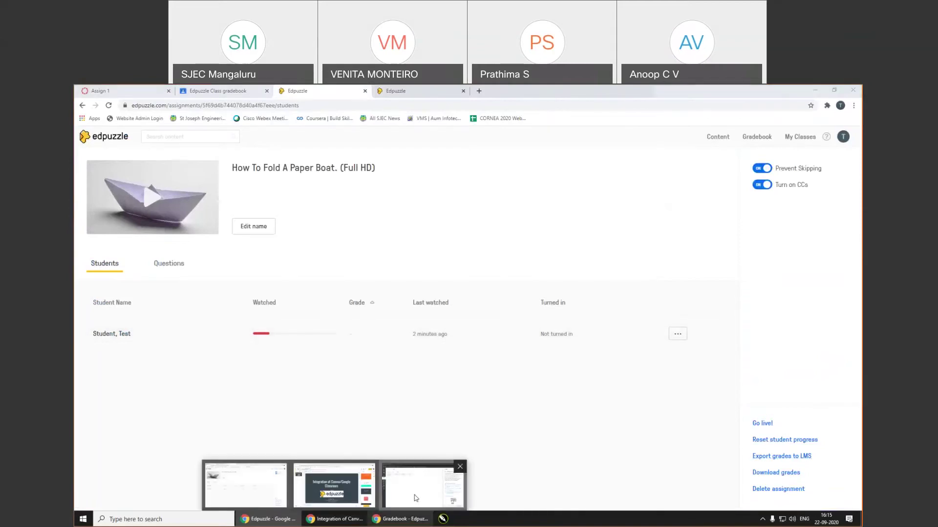
left_click(423, 485)
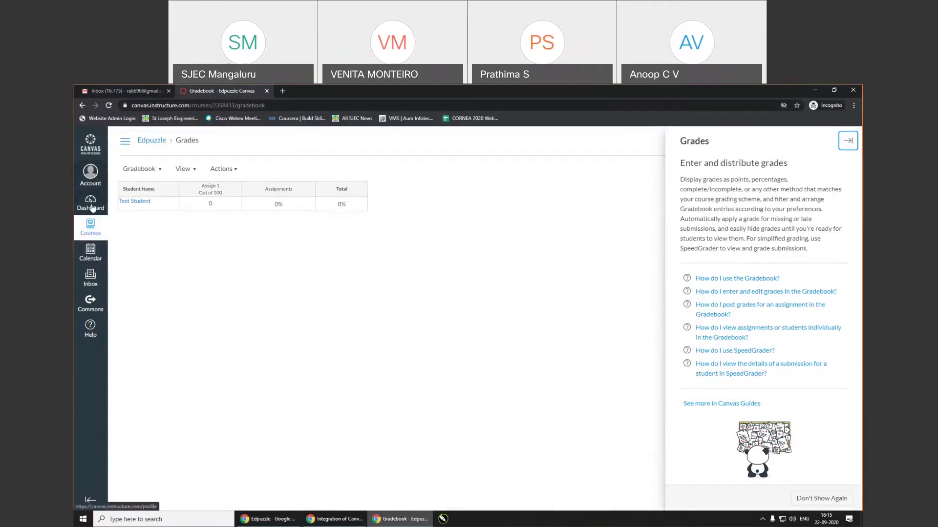
left_click(274, 518)
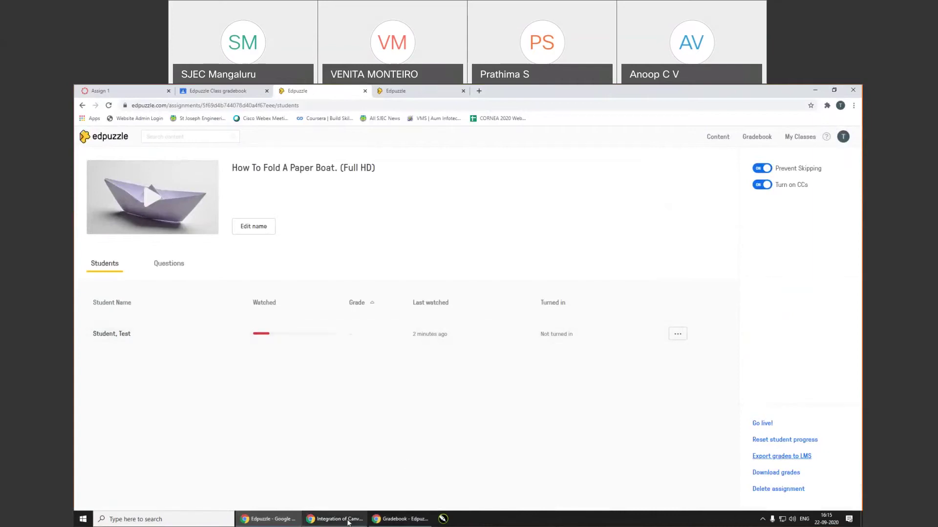
mouse_move(379, 522)
left_click(423, 486)
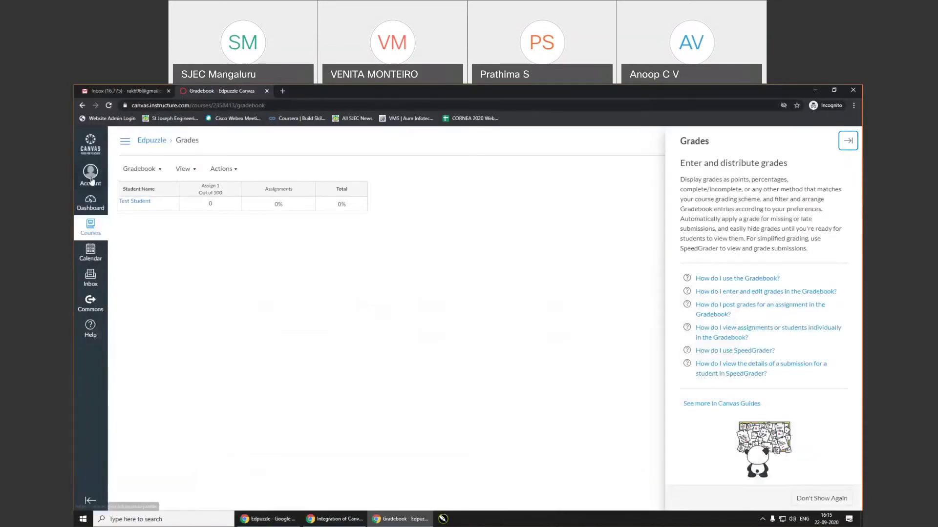
- Launch Edpuzzle Canvas's Assign 1 in a new window, then return and reload the Canvas page
left_click(96, 230)
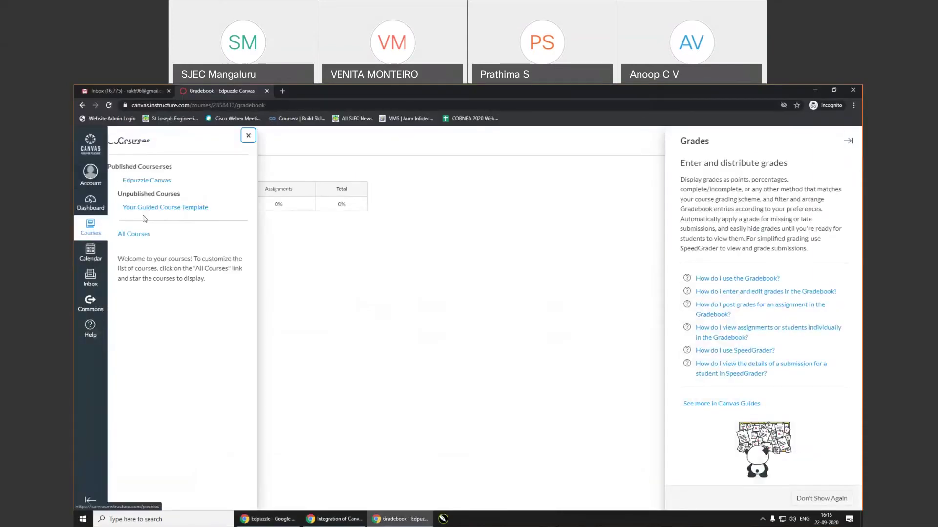
left_click(146, 181)
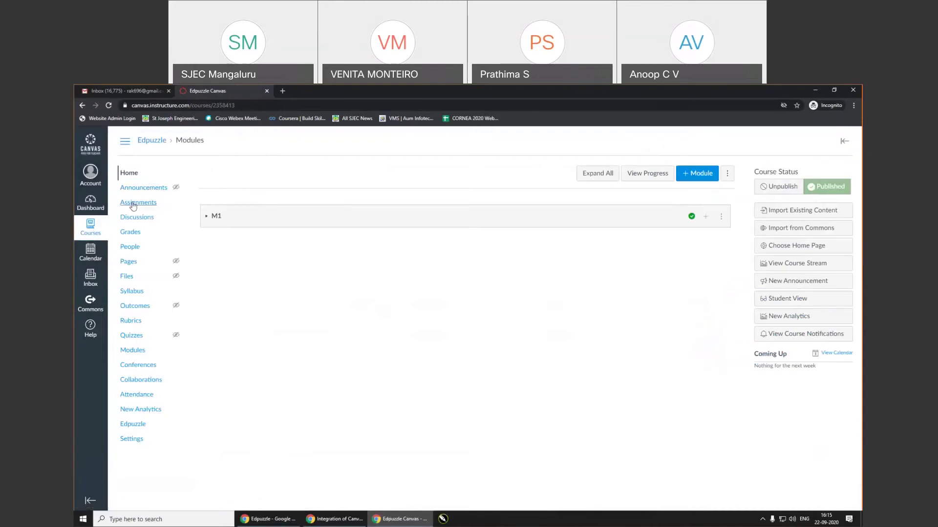
left_click(139, 203)
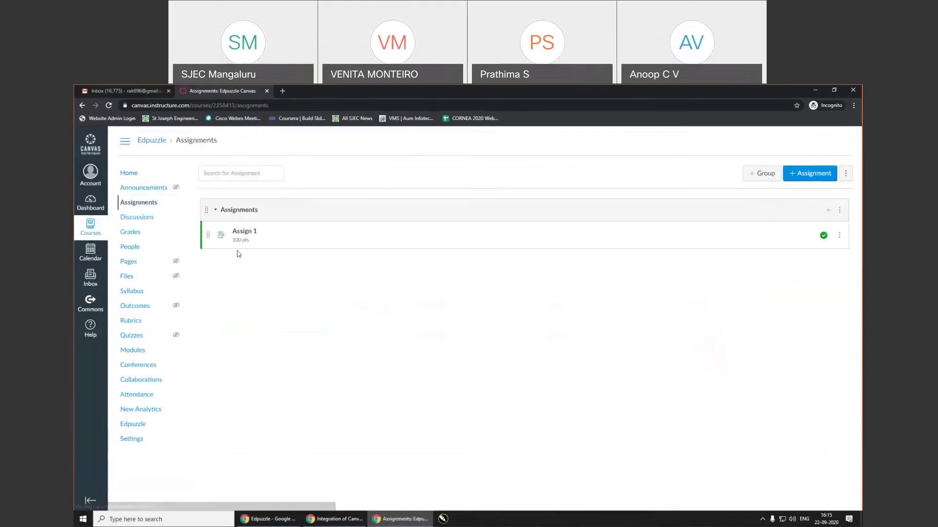
left_click(245, 231)
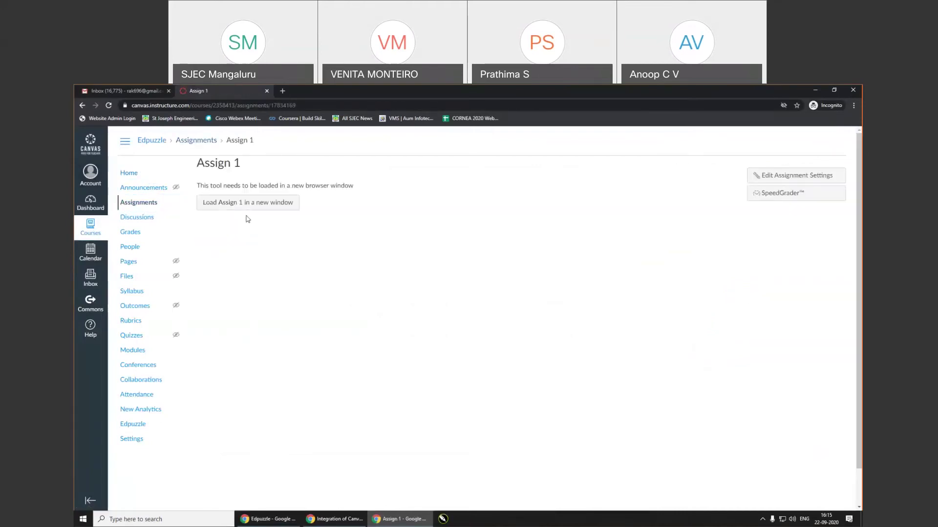
left_click(250, 202)
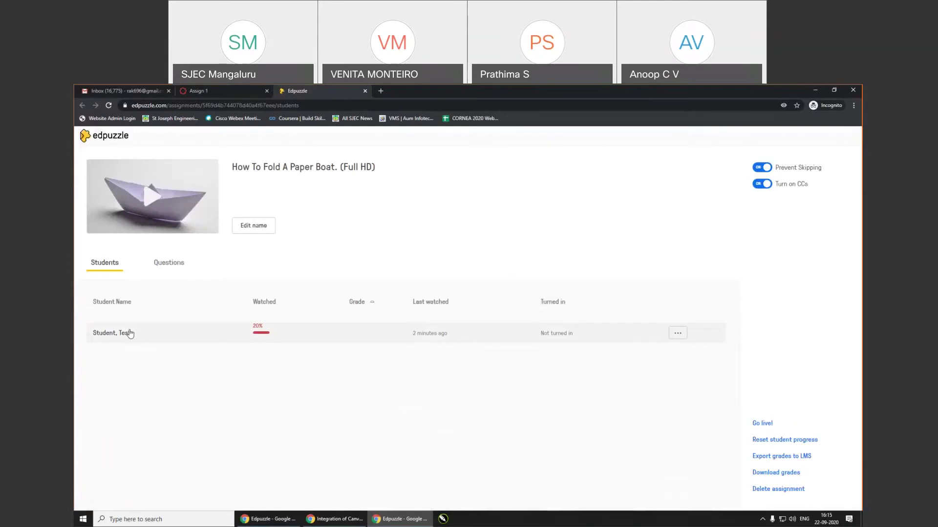
left_click(216, 91)
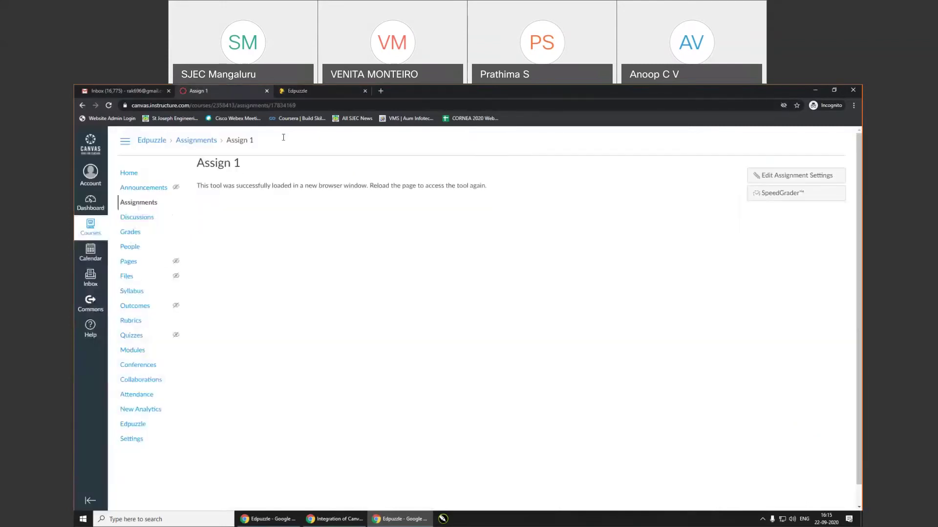
key("F5")
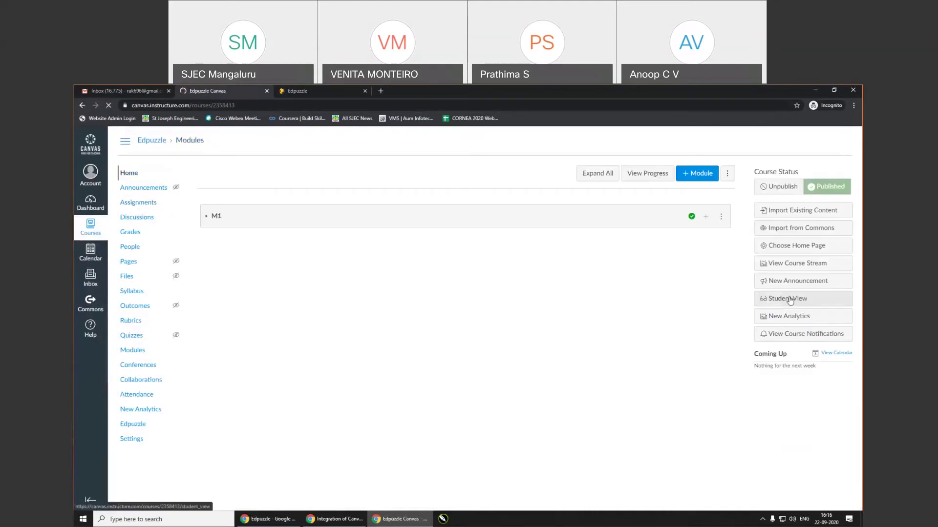
- In Student View, launch Assign 1 and retry reloading the Edpuzzle launch several times
left_click(788, 298)
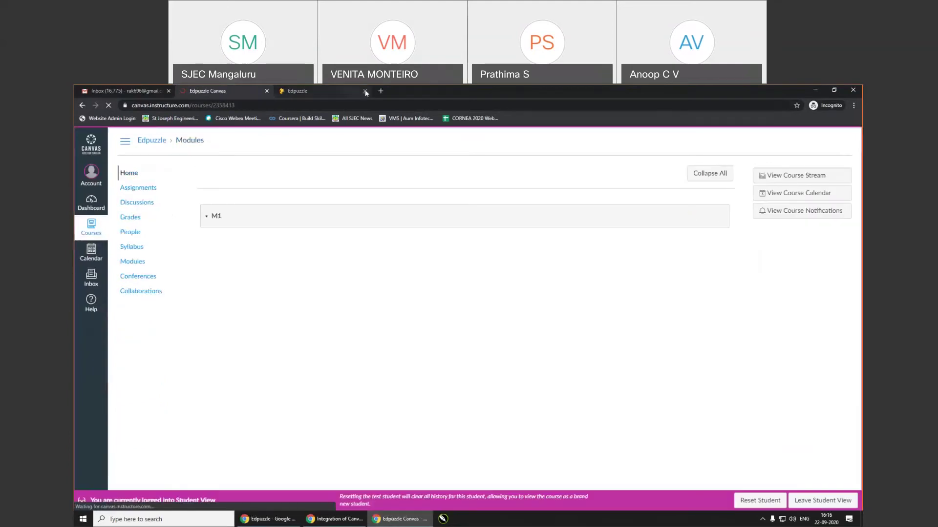
left_click(365, 90)
left_click(139, 188)
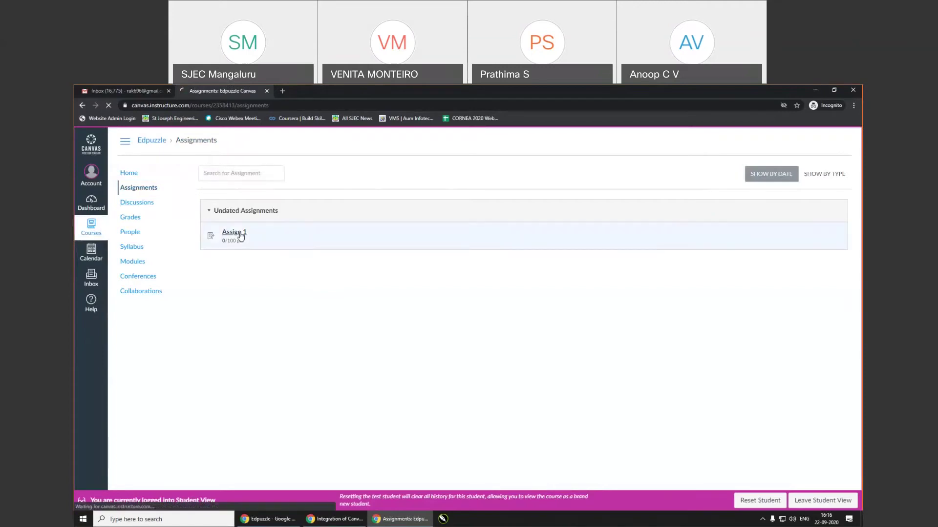
left_click(235, 233)
left_click(242, 231)
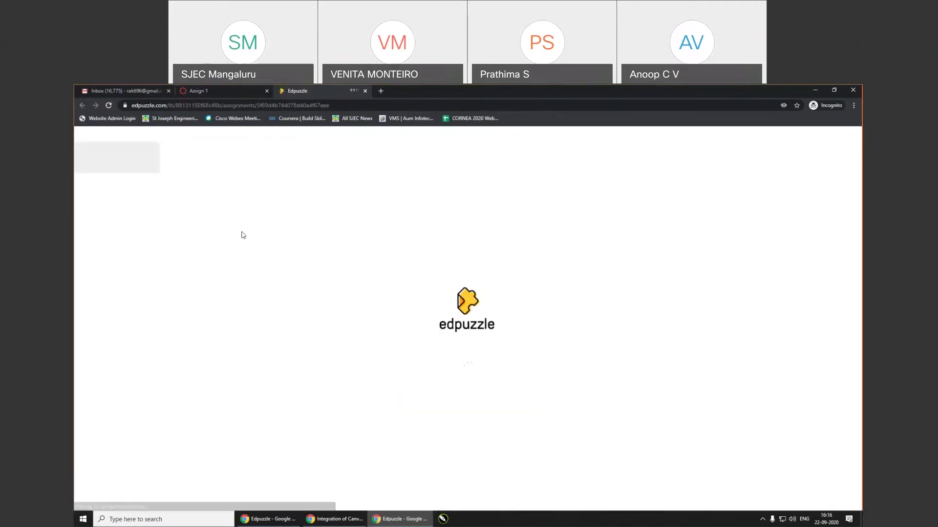
left_click(487, 407)
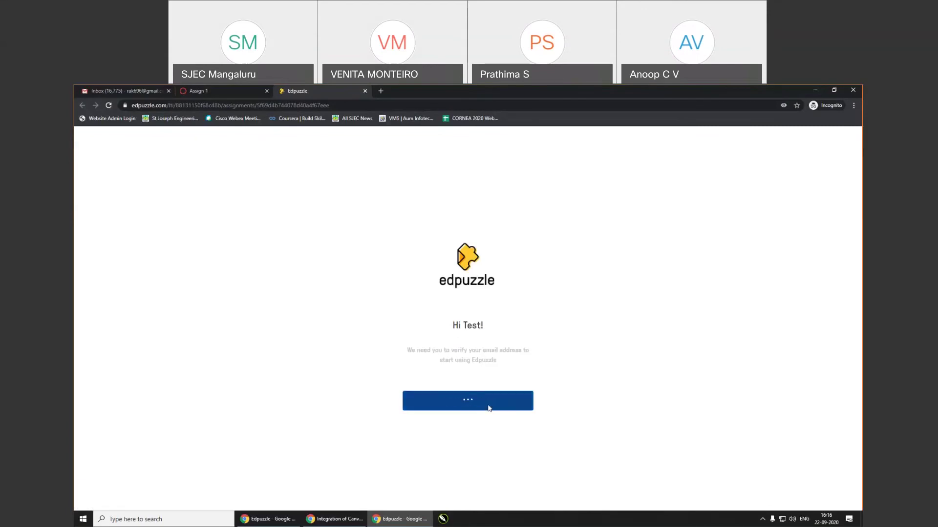
left_click(487, 408)
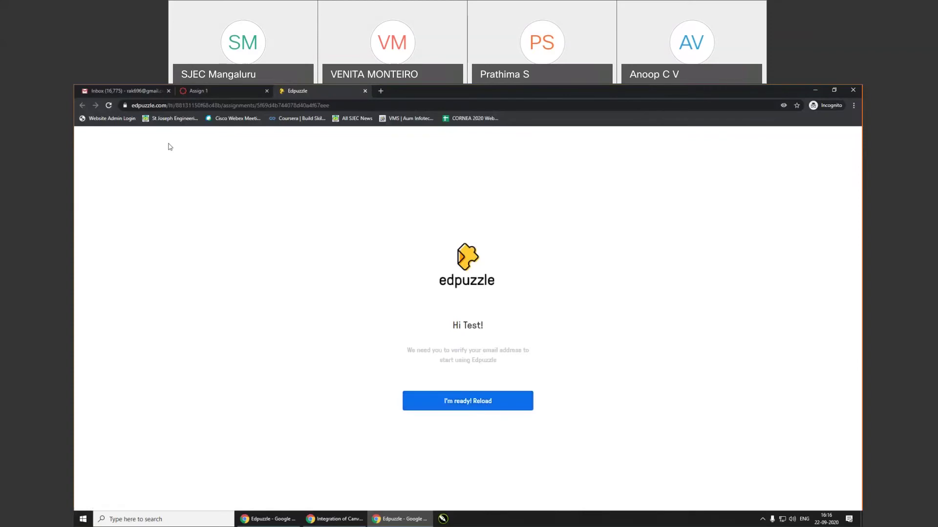
left_click(471, 398)
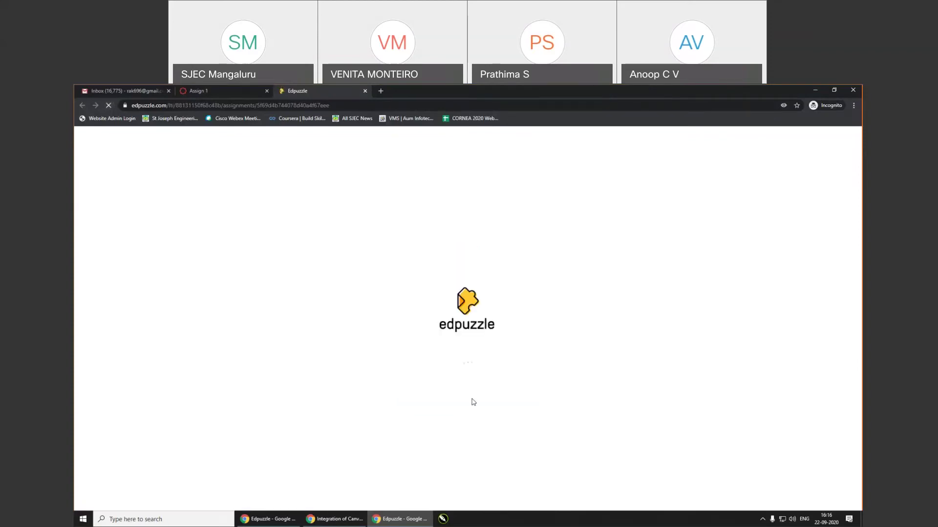
left_click(472, 401)
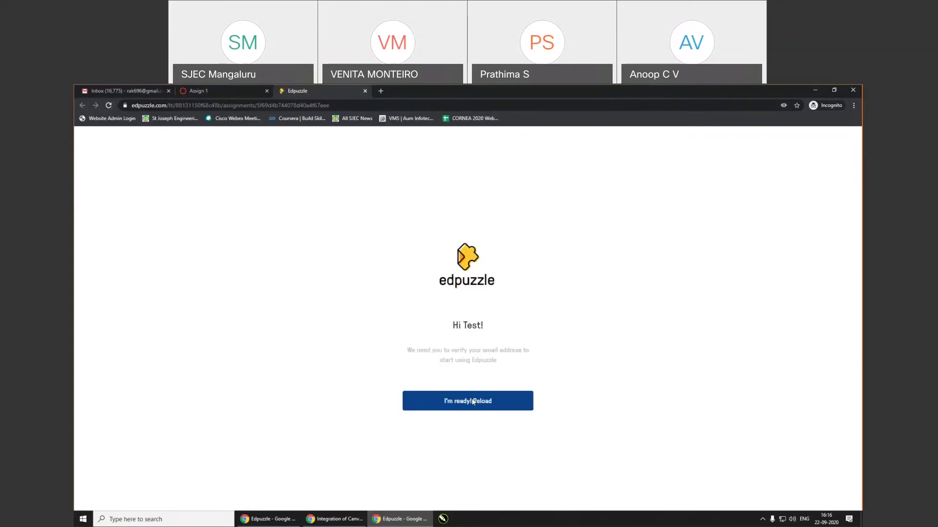
- Close the stuck Edpuzzle tab and relaunch Assign 1 from the assignments list
left_click(364, 90)
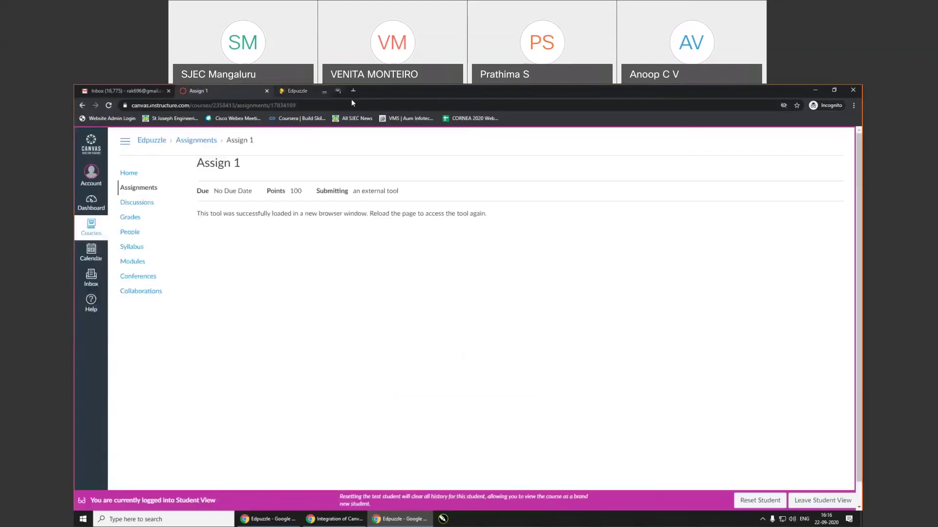
left_click(185, 142)
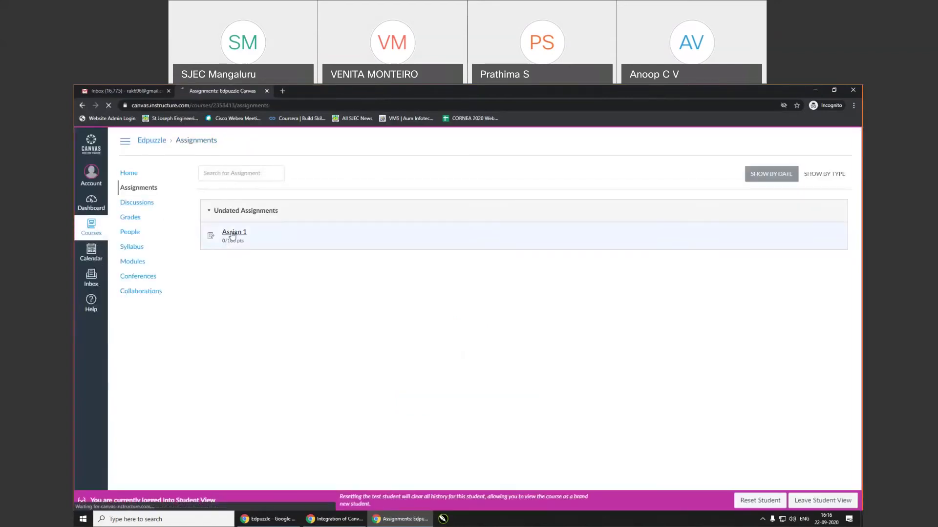
left_click(233, 232)
left_click(245, 235)
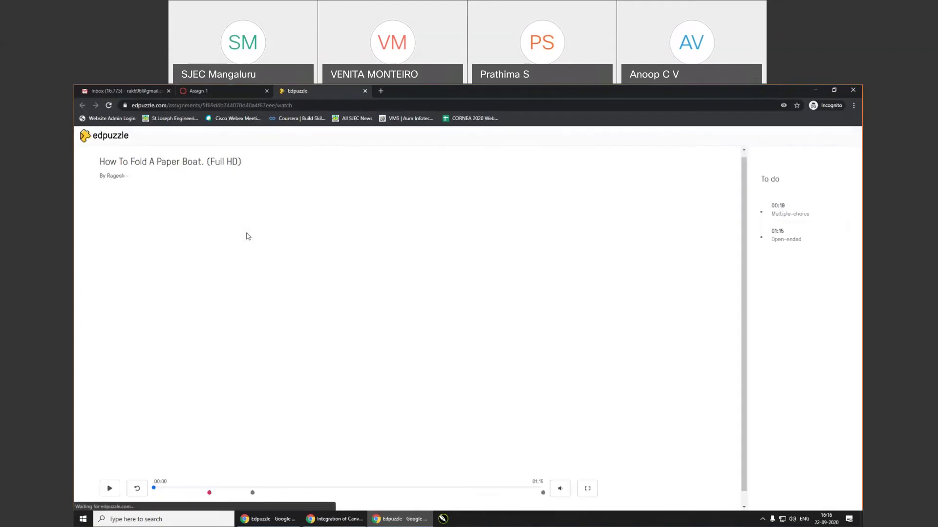
- Play the paper-boat video and submit Answer 2 for Question 2
left_click(348, 326)
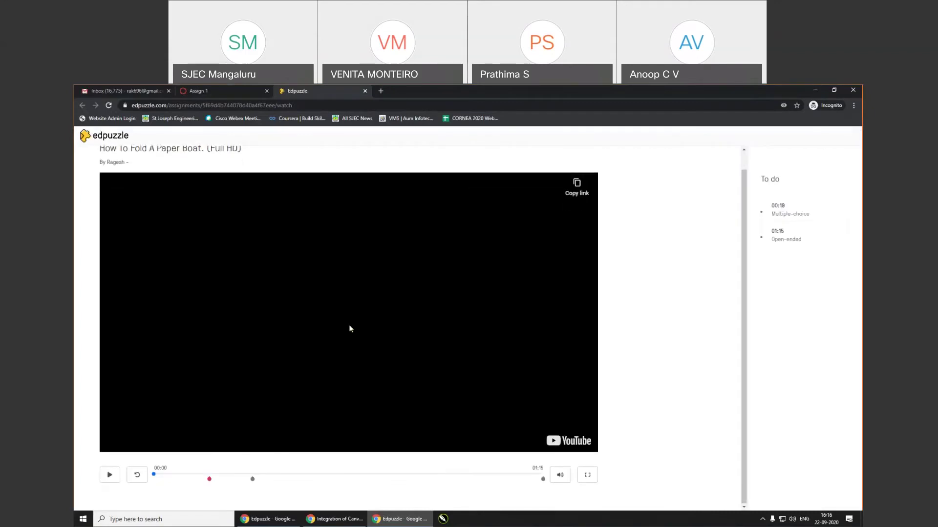
left_click(209, 479)
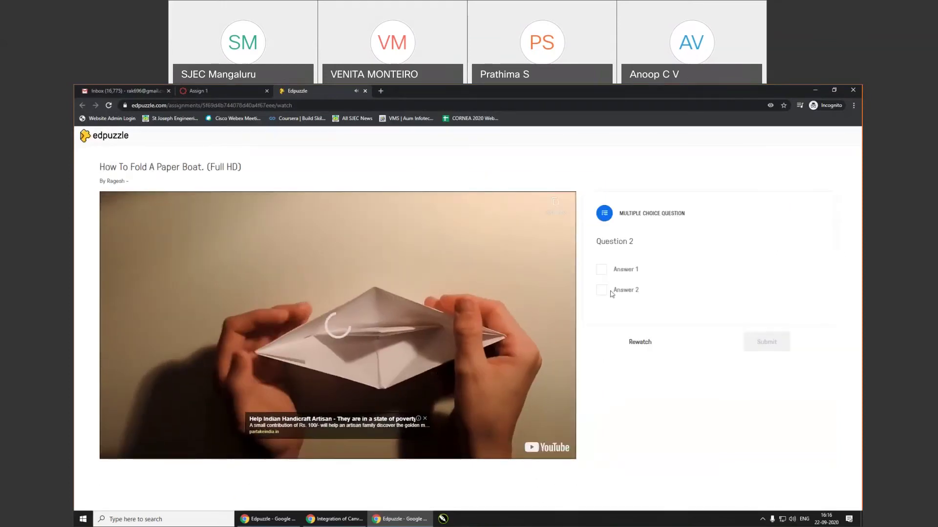
left_click(605, 292)
left_click(764, 342)
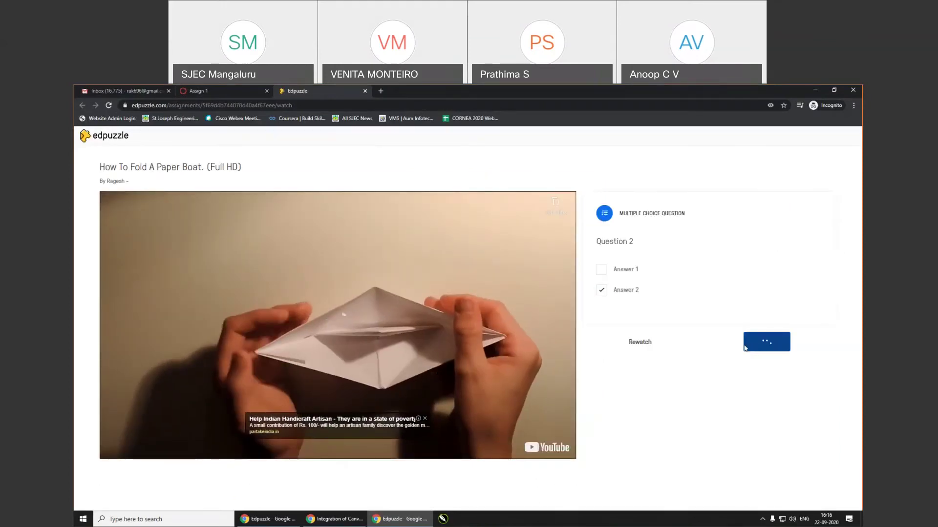
left_click(765, 348)
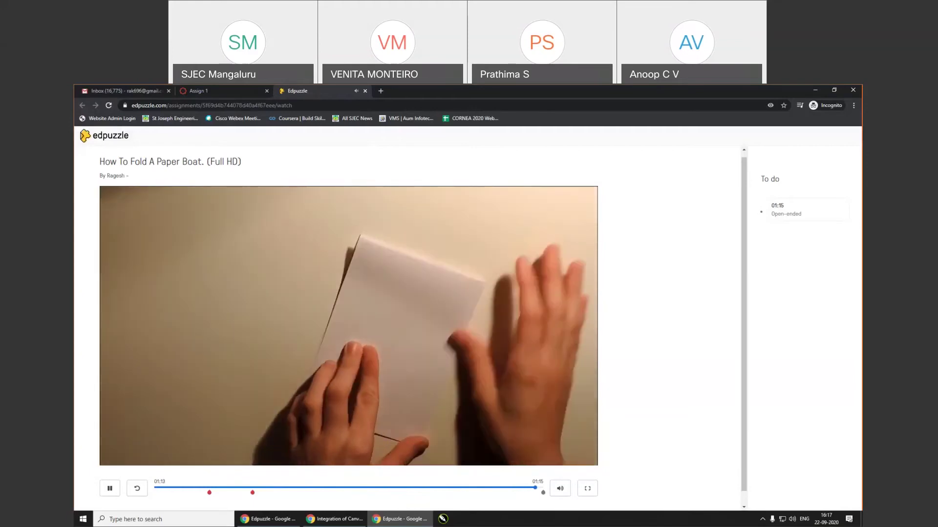
- Answer the open-ended question with 'nnn', submit it, and show the results
left_click(649, 272)
type("nnn")
left_click(766, 322)
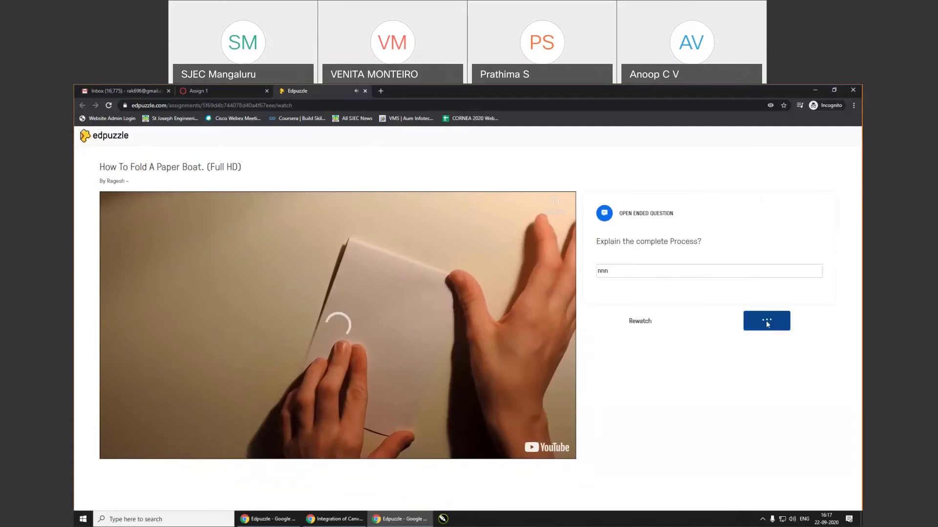
left_click(767, 322)
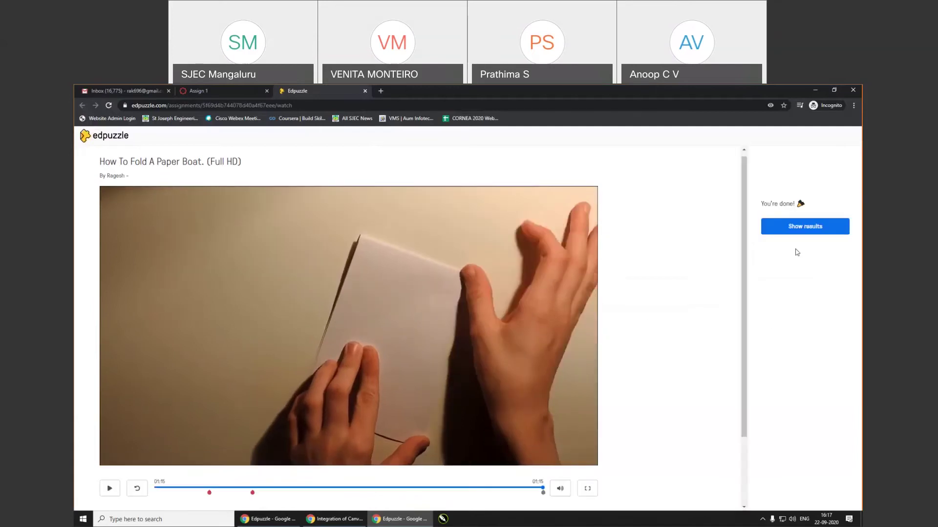
left_click(805, 226)
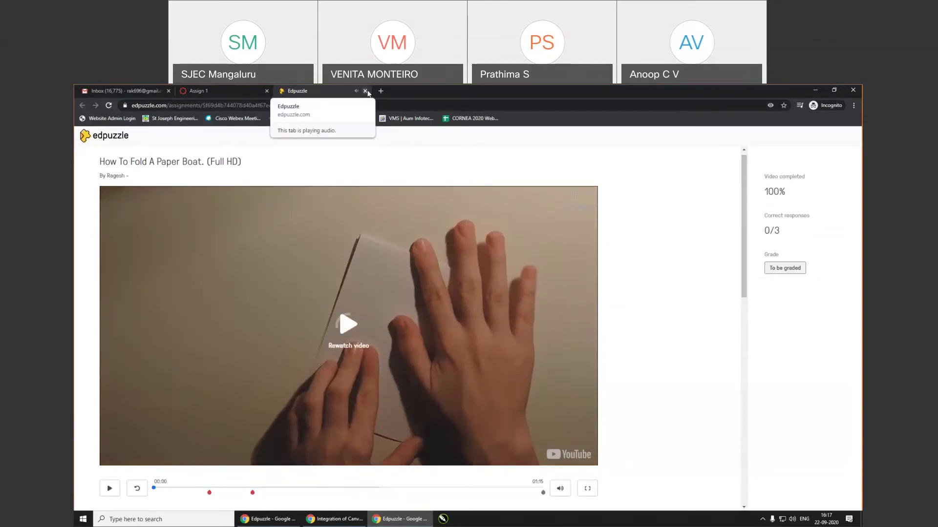
- Reload the teacher's Students page and open the test student's progress details
left_click(278, 519)
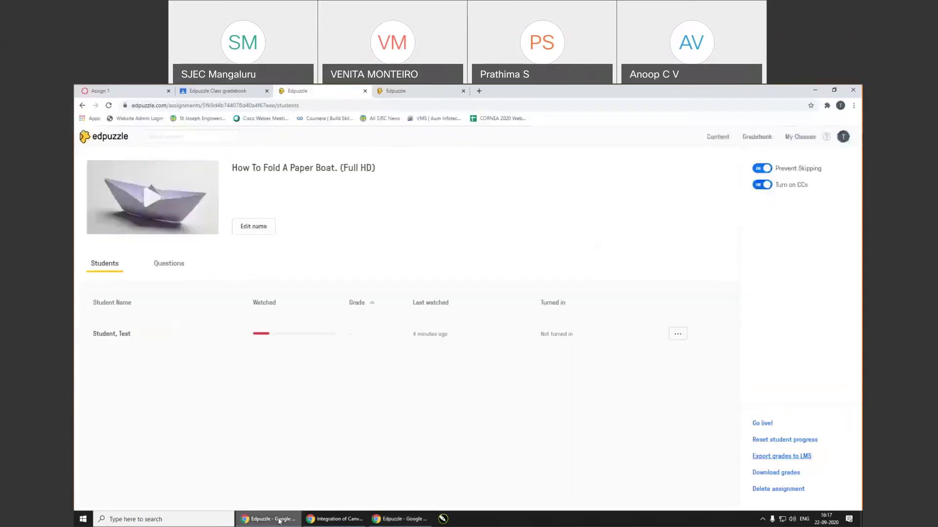
left_click(108, 106)
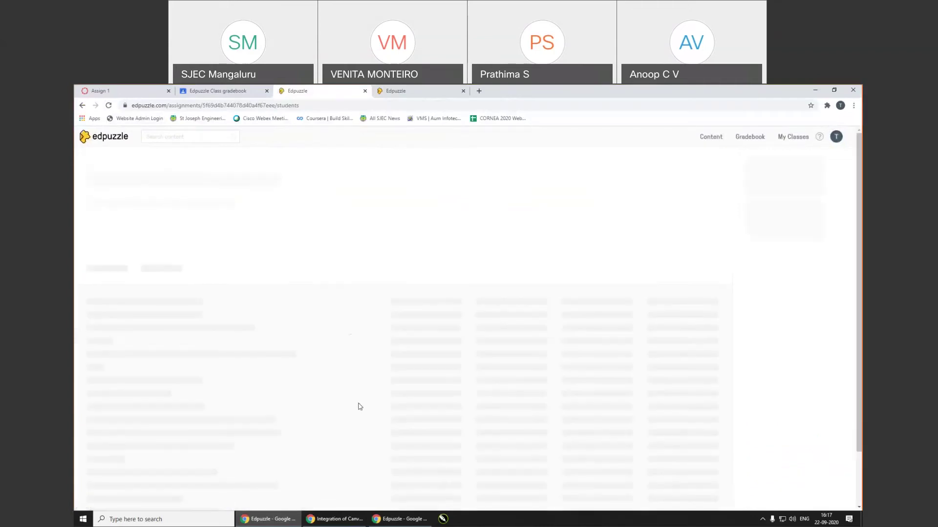
left_click(301, 337)
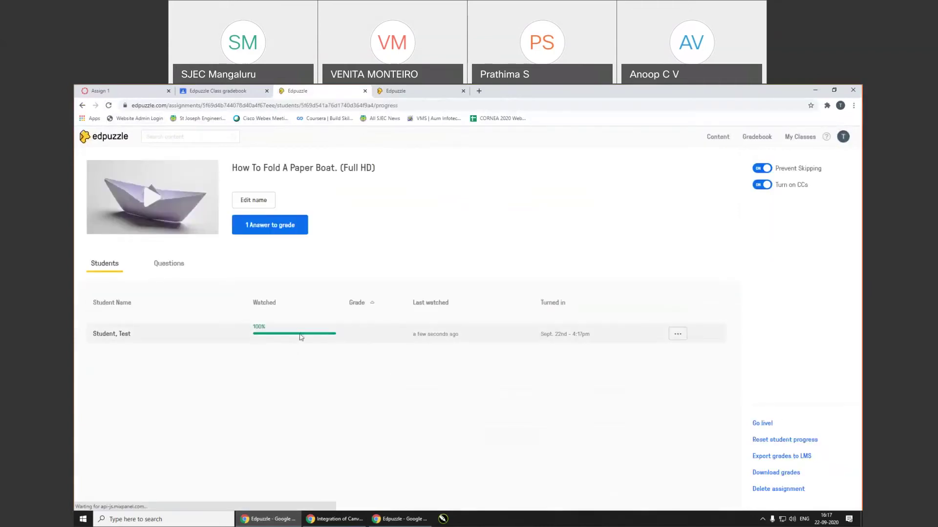
scroll(577, 418, "down", 5)
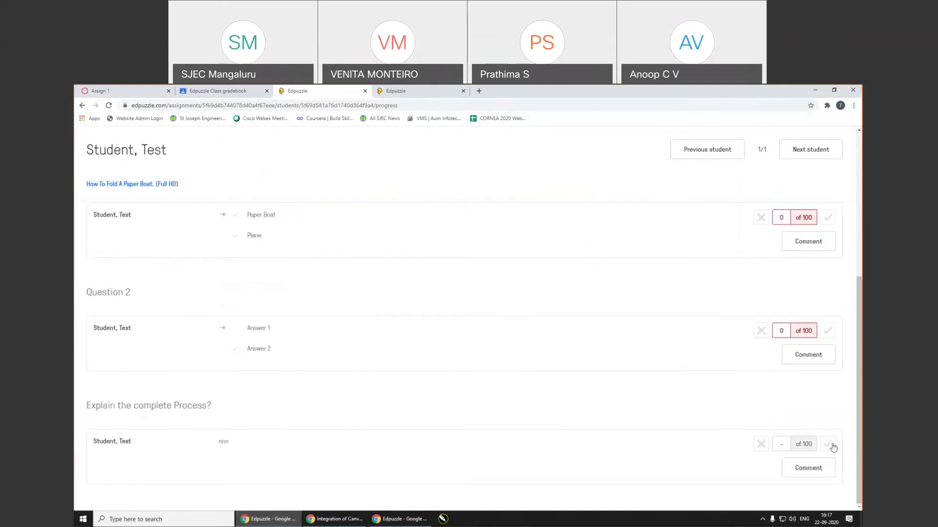
- Score the open-ended answer 50, return to the students overview, and export grades to the LMS
left_click(761, 444)
left_click(776, 442)
key("BackSpace")
type("50")
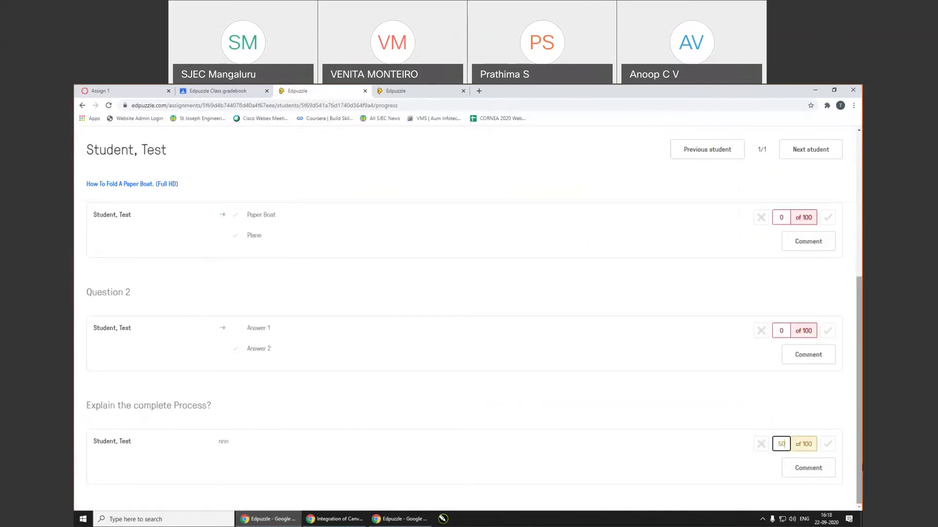
left_click(824, 419)
scroll(824, 420, "up", 3)
scroll(825, 420, "up", 2)
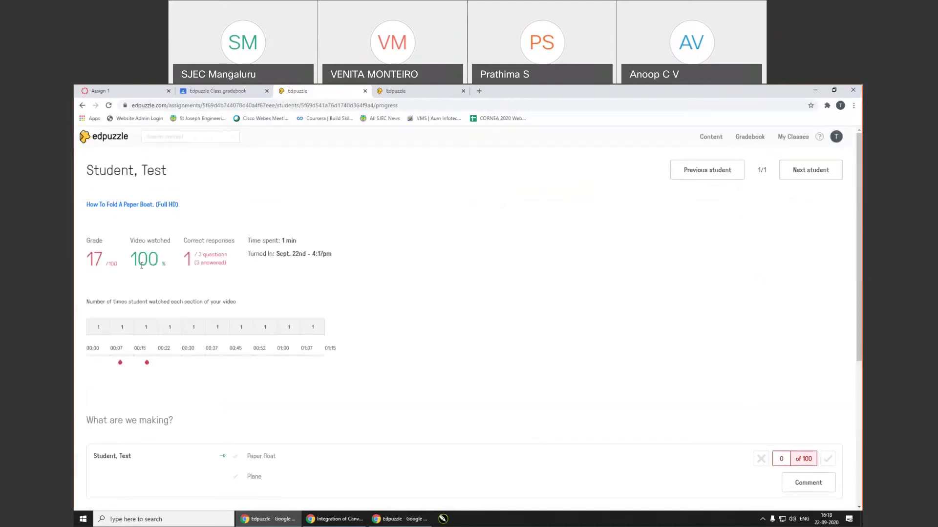
scroll(702, 406, "down", 1)
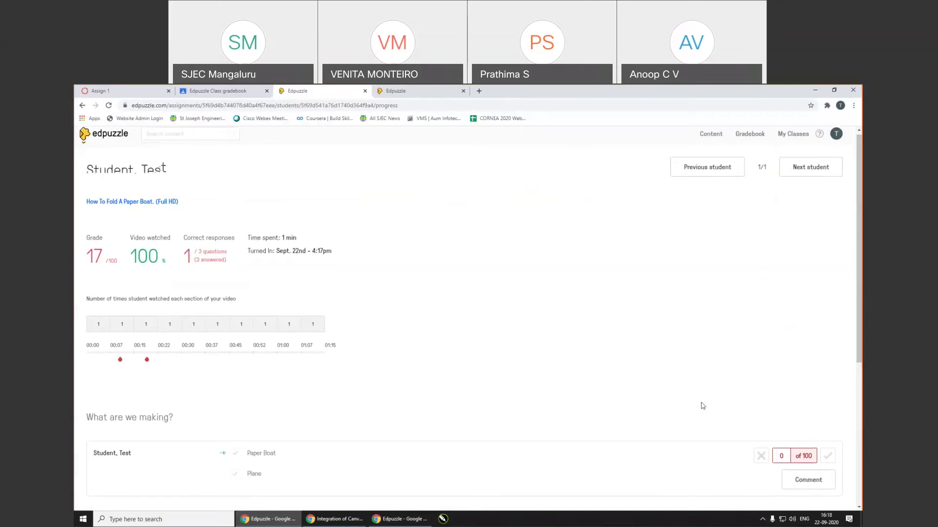
scroll(703, 406, "down", 3)
scroll(470, 368, "up", 4)
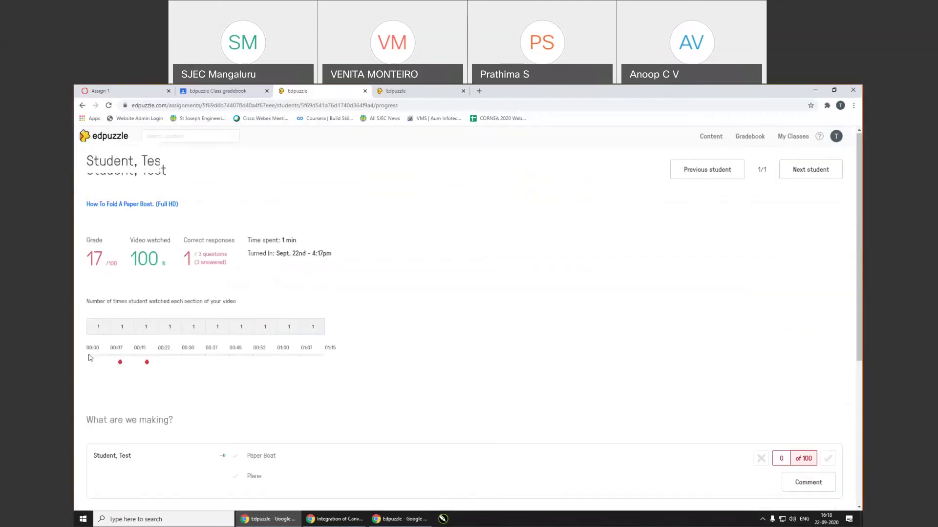
left_click(165, 205)
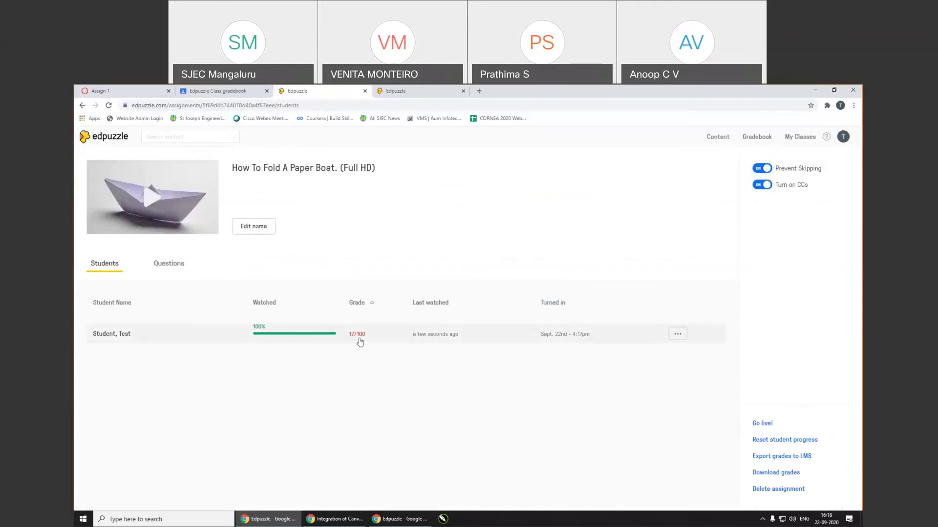
left_click(773, 459)
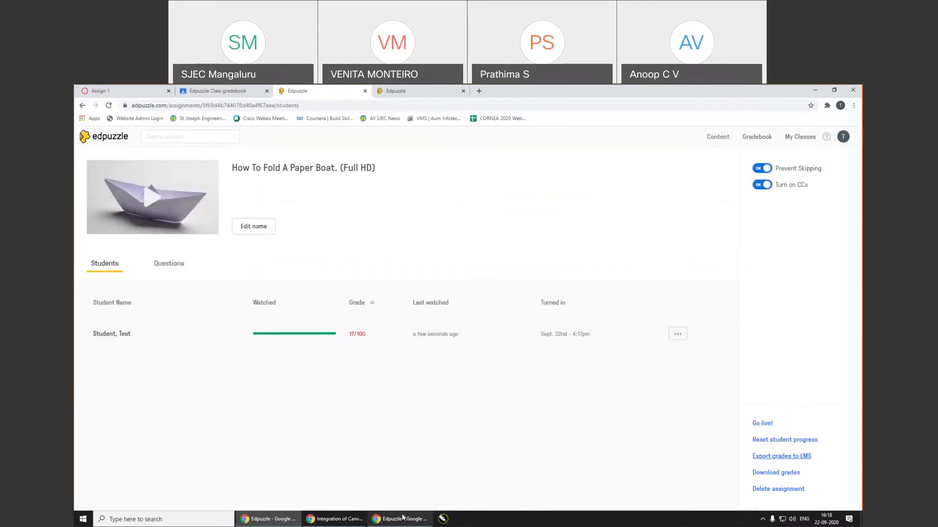
- Check the course grades in the Canvas Gradebook, then return to the Edpuzzle results
left_click(100, 91)
left_click(135, 235)
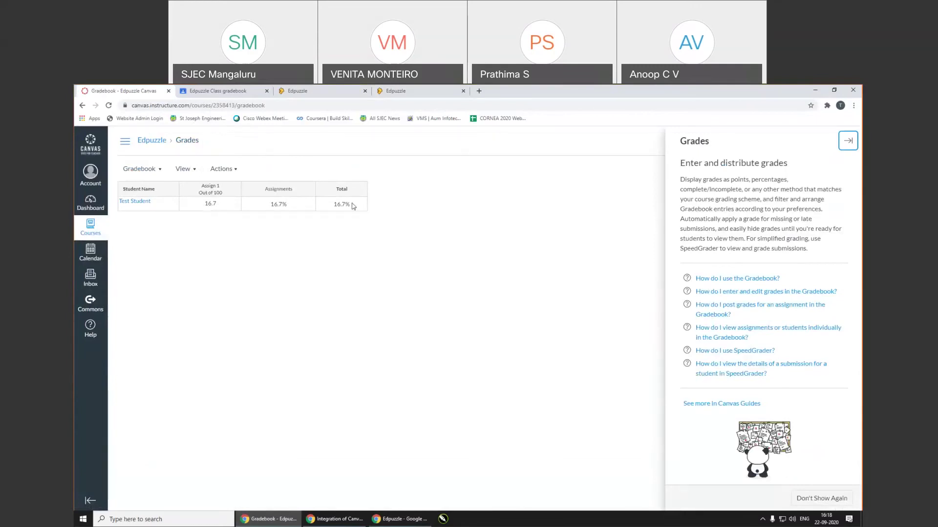
left_click(298, 91)
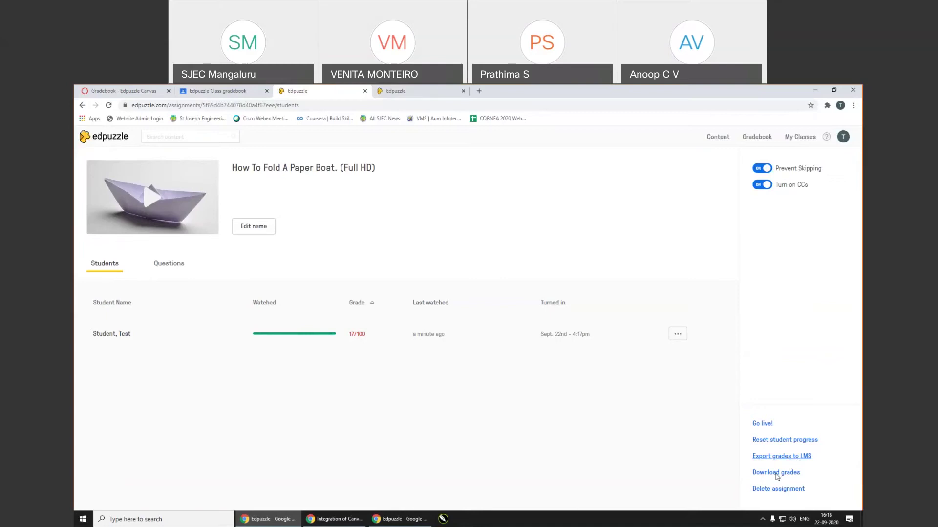
- Download the paper-boat grades CSV with questions and response texts, save it, and open it in Excel
left_click(776, 474)
left_click(415, 209)
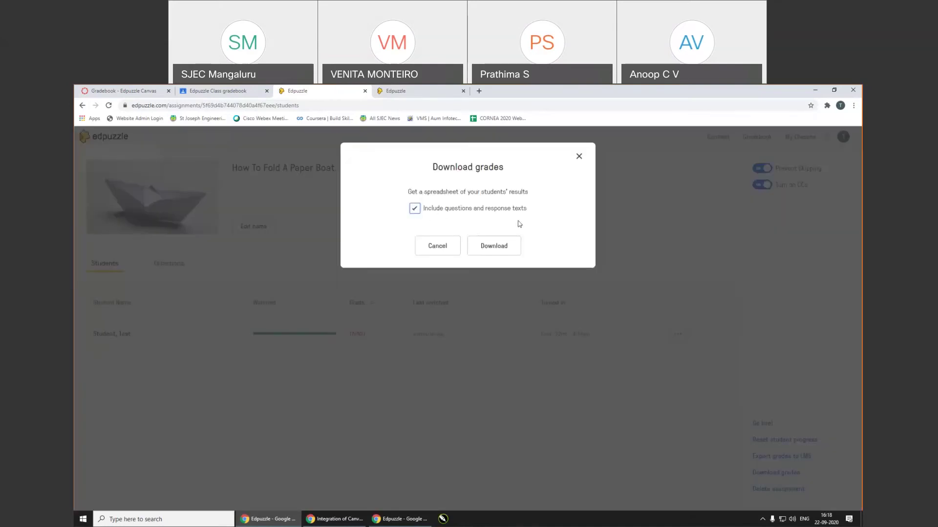
left_click(501, 245)
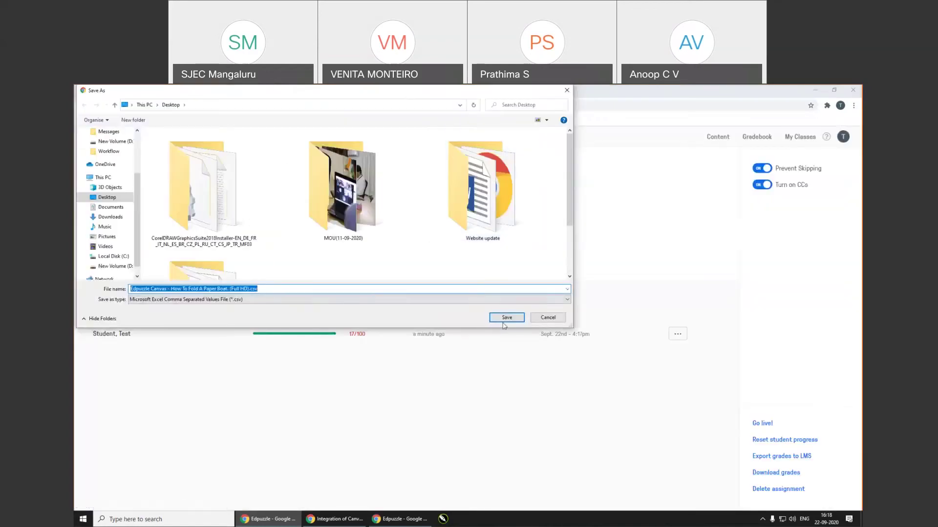
left_click(507, 319)
left_click(120, 502)
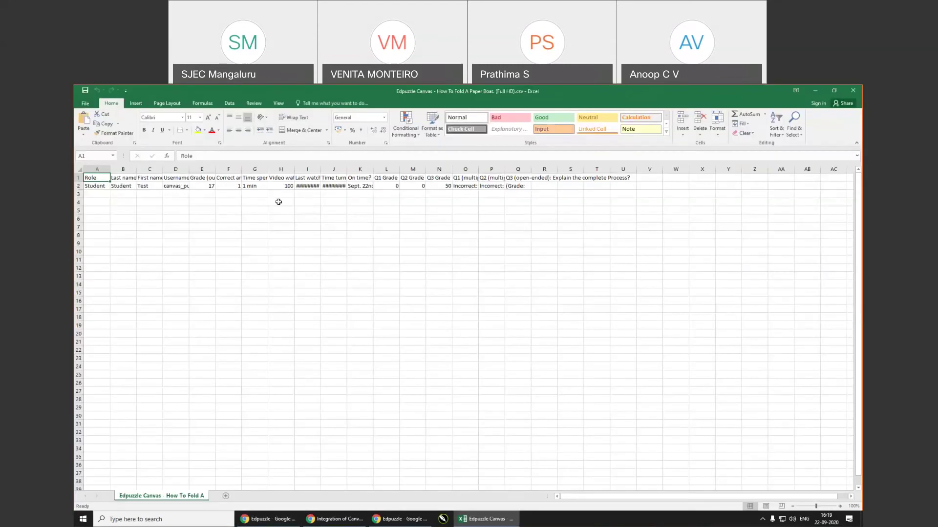
- Widen Excel columns E, H–K and O–Q so every grade header reads fully, then return to Edpuzzle
left_click_drag(321, 169, 369, 169)
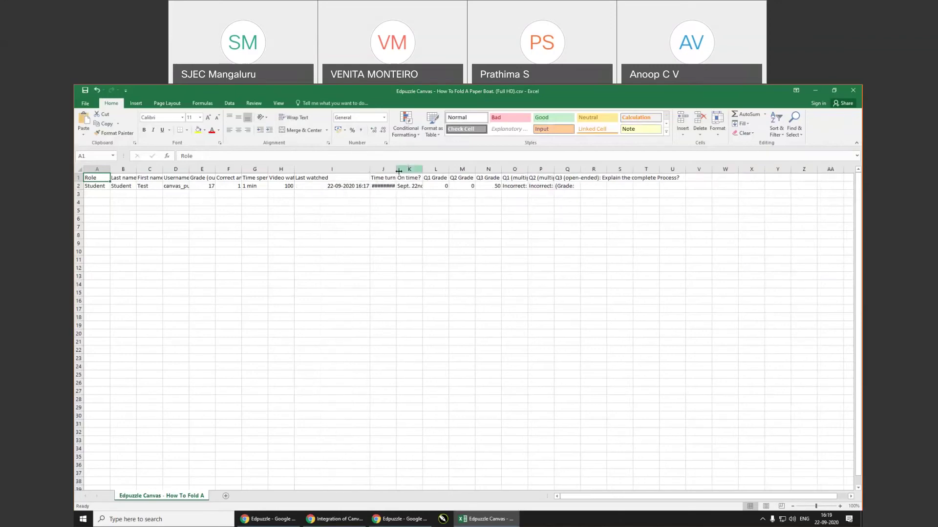
left_click_drag(398, 171, 445, 171)
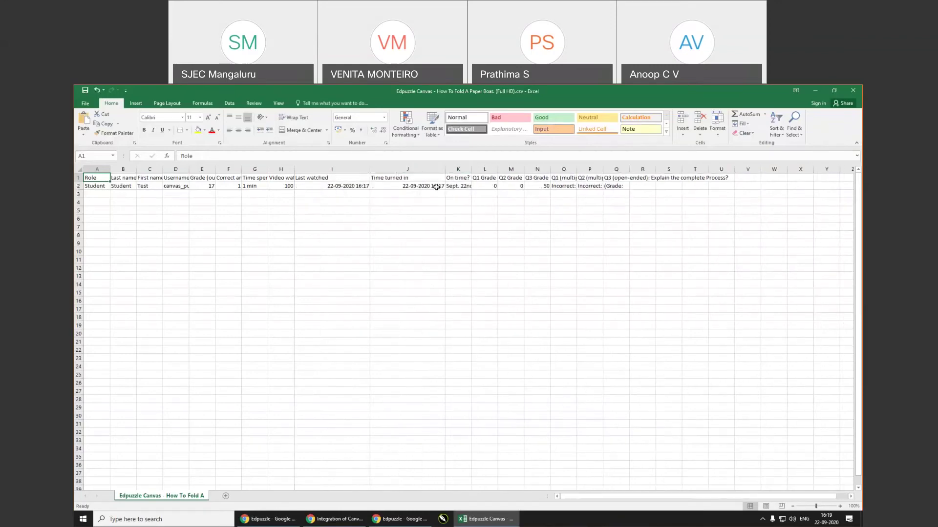
left_click_drag(576, 169, 653, 169)
left_click_drag(680, 169, 724, 169)
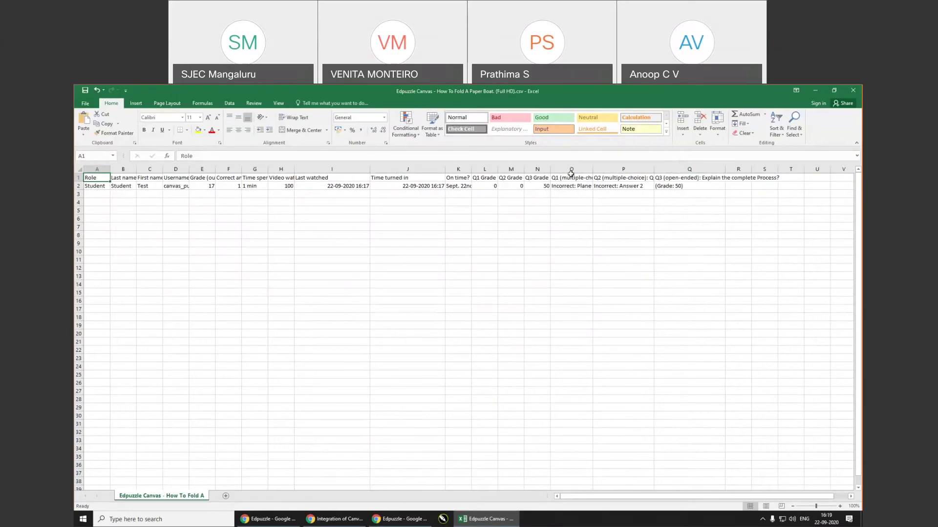
left_click_drag(472, 171, 528, 170)
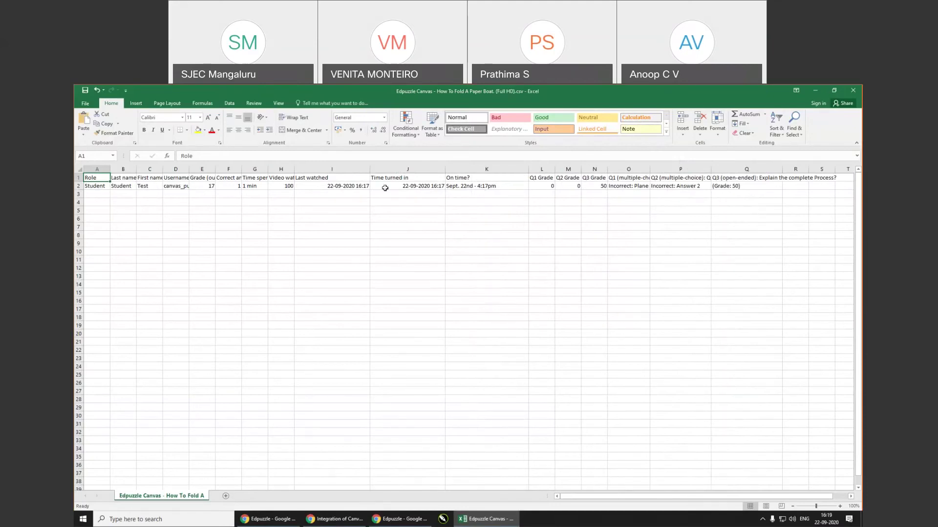
mouse_move(295, 169)
left_mouse_down()
mouse_move(320, 170)
mouse_move(264, 169)
mouse_move(280, 170)
left_mouse_up()
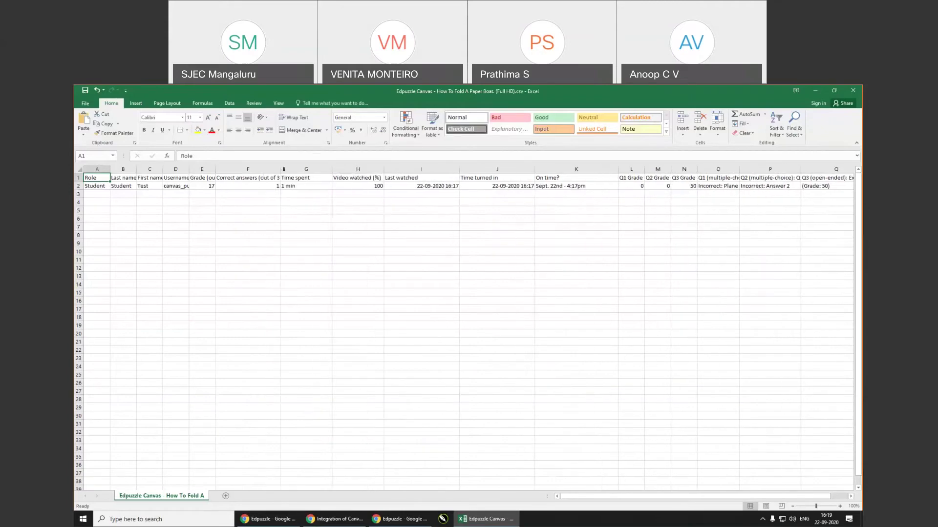
double_click(215, 169)
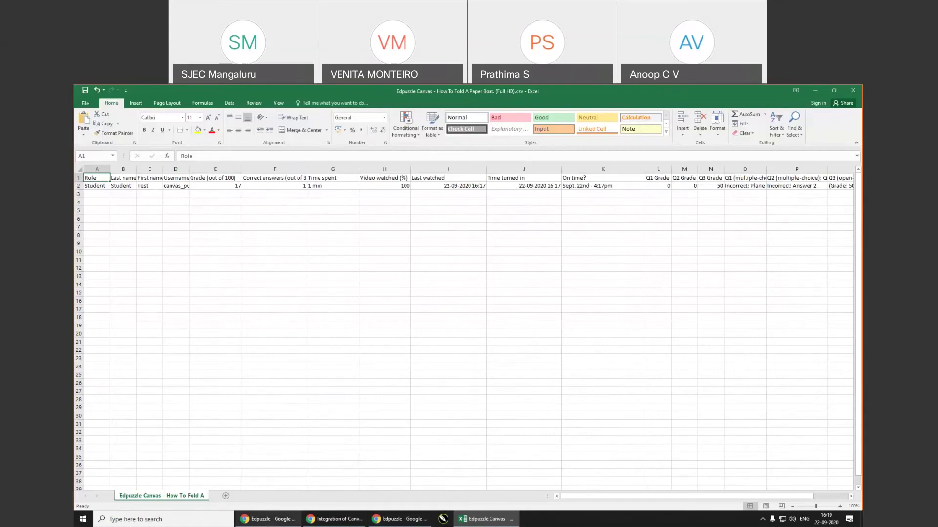
left_click(268, 519)
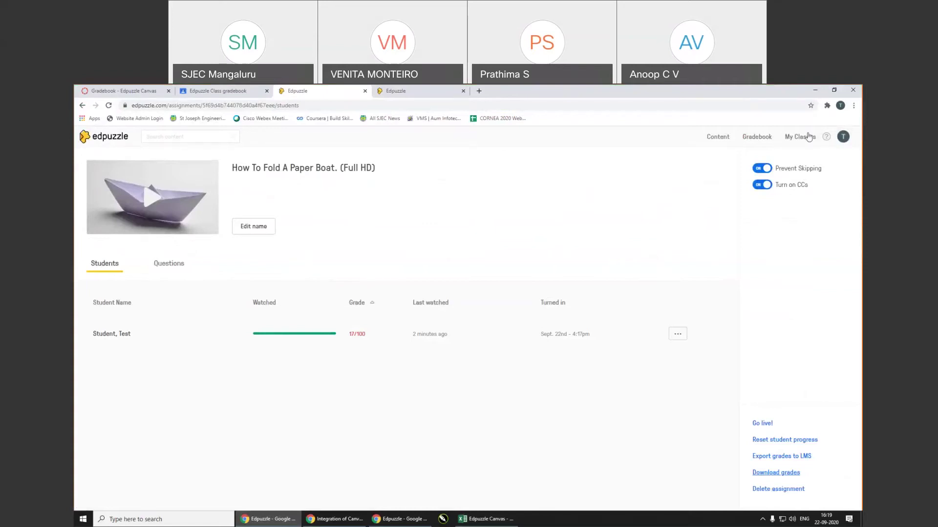
- View the Refer to earn space plan page and highlight the +3 storage space offer
left_click(844, 136)
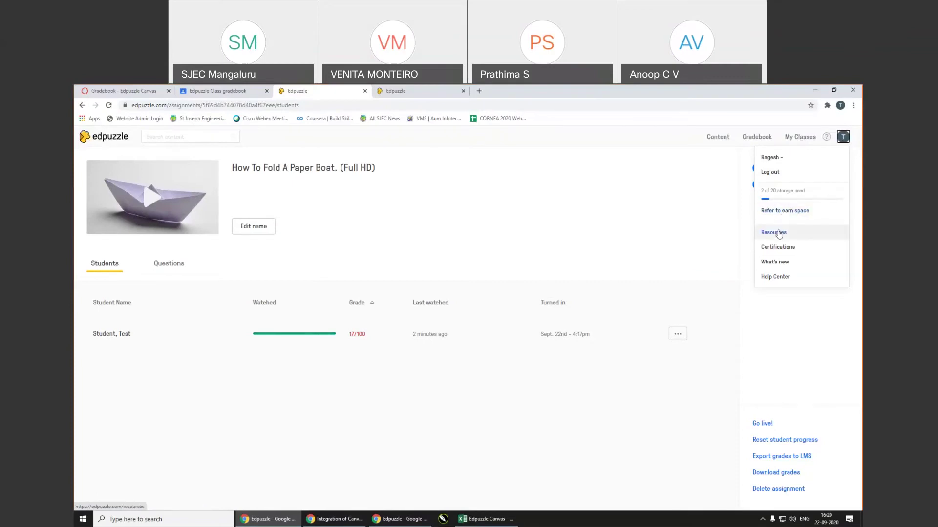
left_click(784, 211)
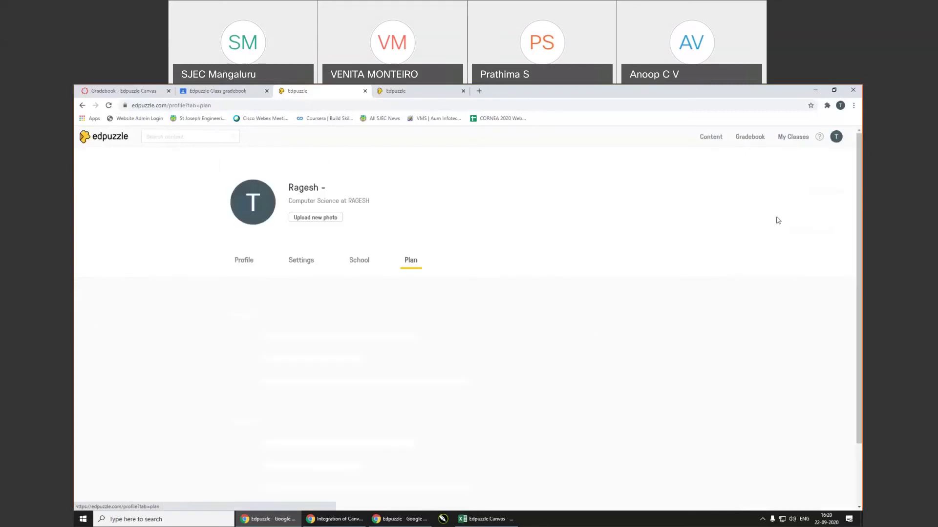
scroll(620, 297, "down", 2)
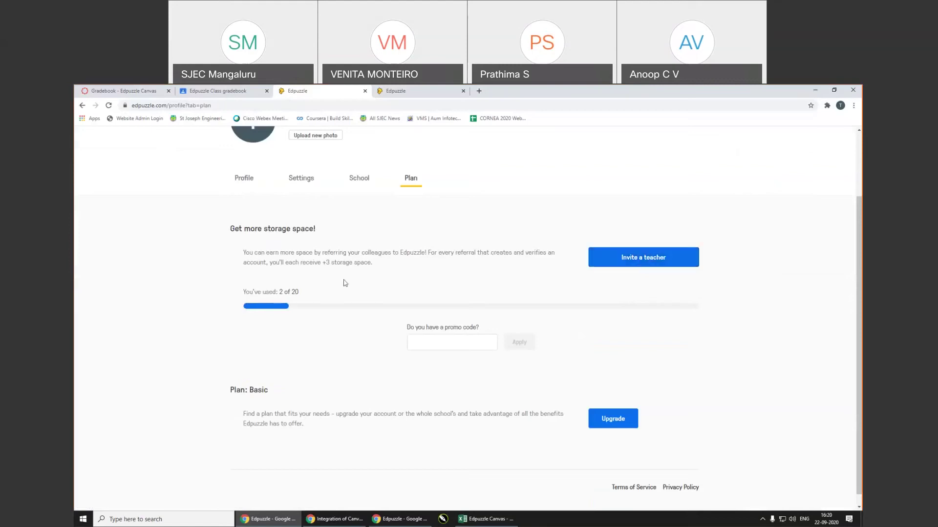
left_click_drag(323, 264, 372, 263)
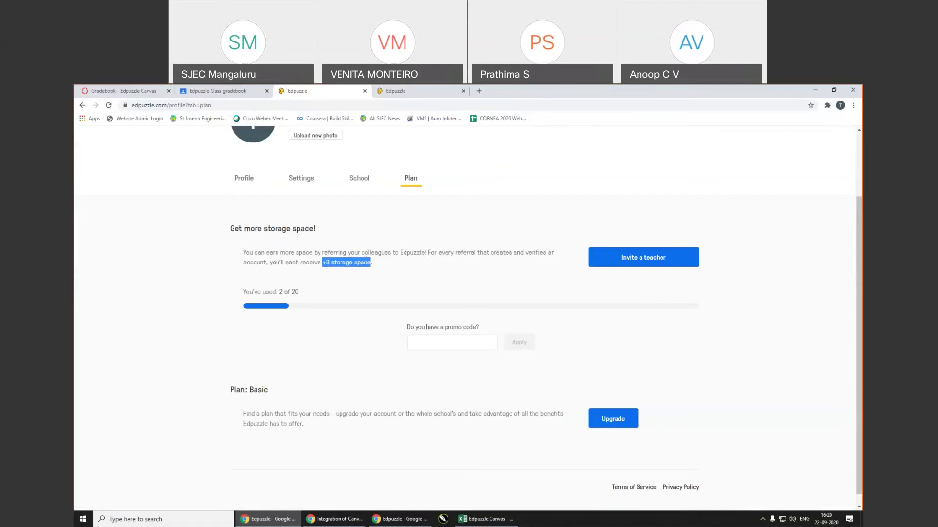
- Glance at the Google Classroom and Canvas grade tabs, then go to Edpuzzle's Content home page
left_click(219, 91)
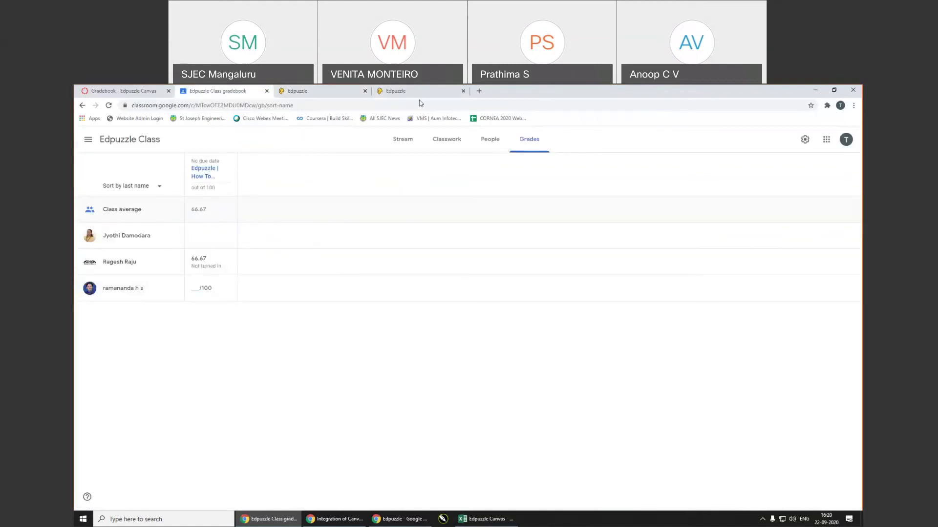
left_click(174, 90)
left_click(183, 91)
left_click(313, 91)
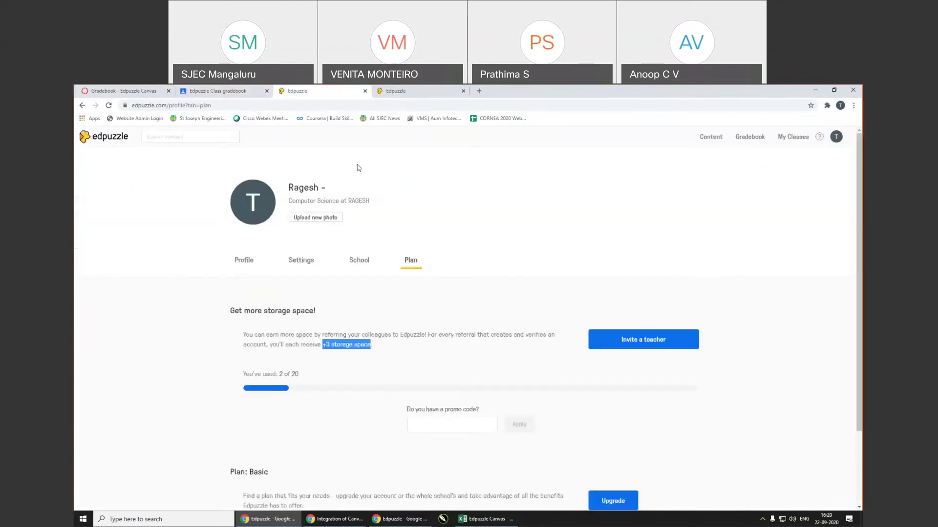
left_click(119, 142)
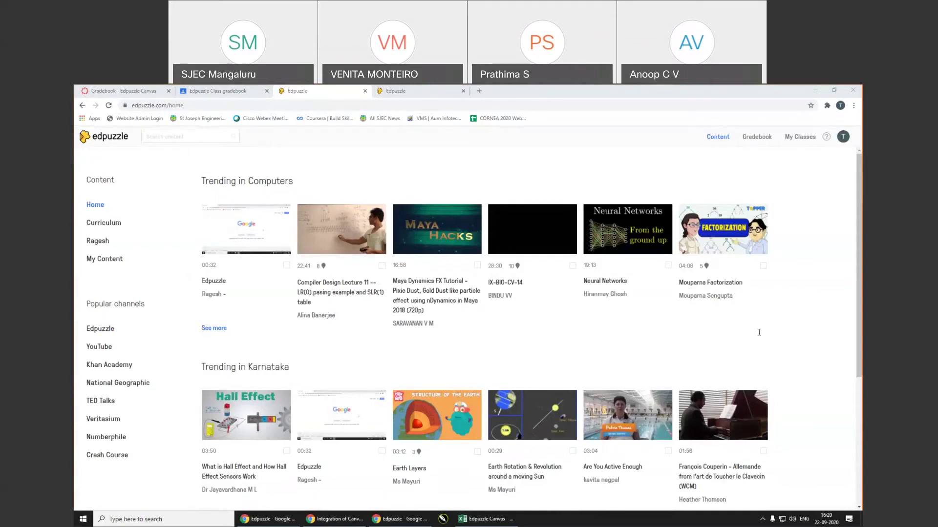
- Delete the video titled Edpuzzle from My Content, keeping only How To Fold A Paper Boat
left_click(302, 92)
left_click(282, 100)
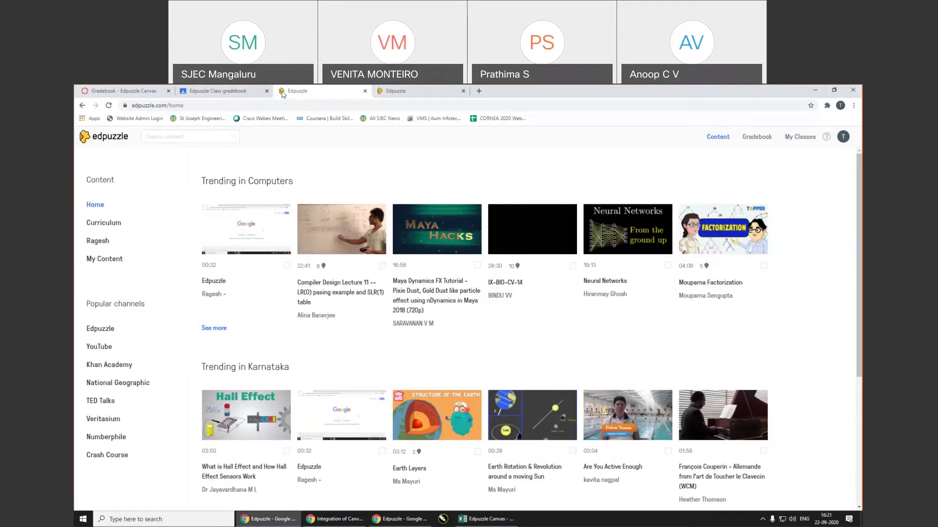
left_click(175, 257)
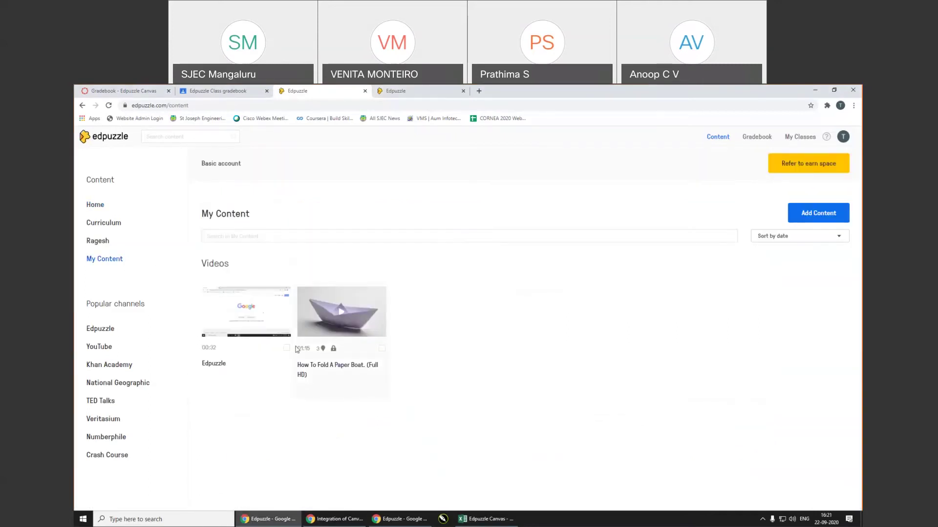
left_click(286, 348)
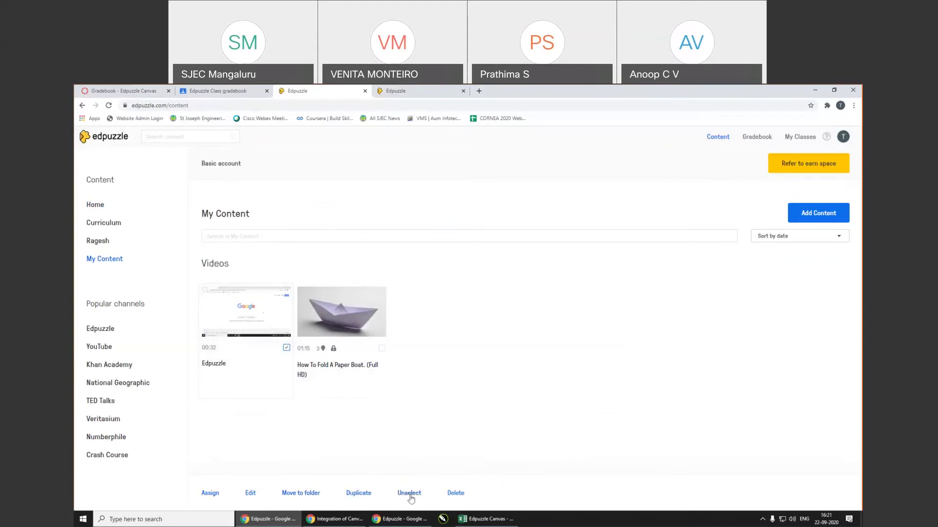
left_click(456, 495)
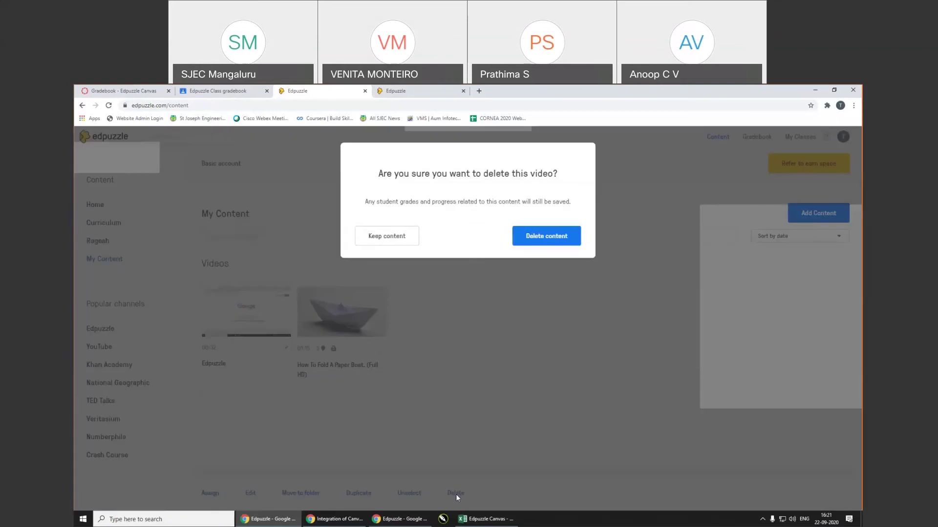
left_click(547, 235)
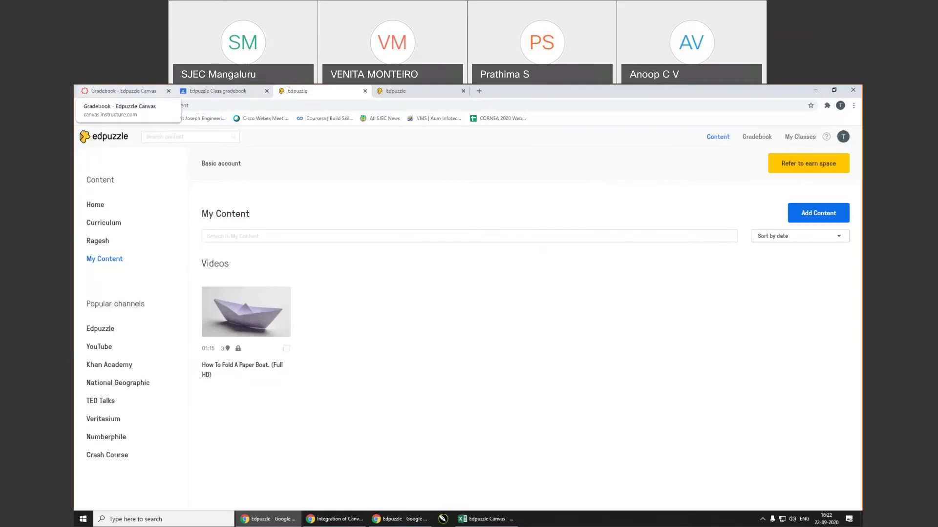
- Open the Edpuzzle Canvas course modules and collapse module M1
left_click(120, 91)
left_click(91, 228)
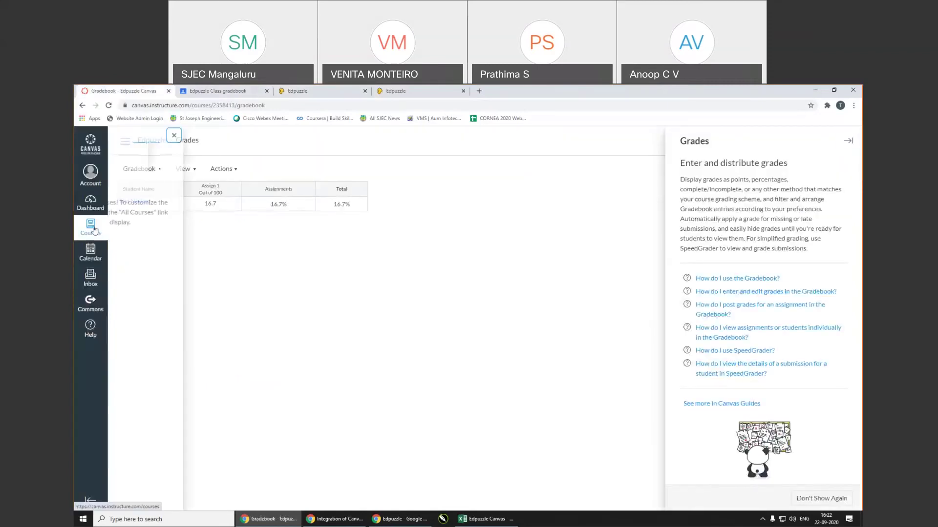
left_click(156, 181)
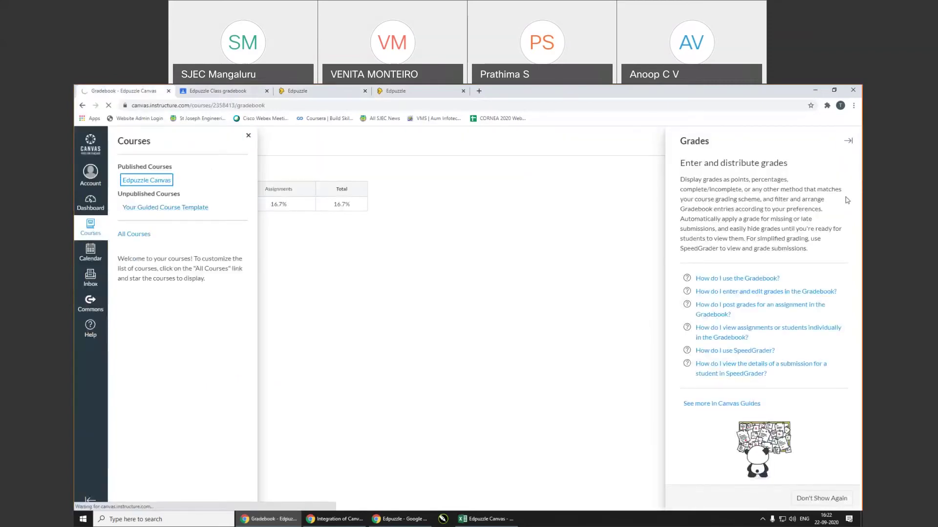
left_click(207, 219)
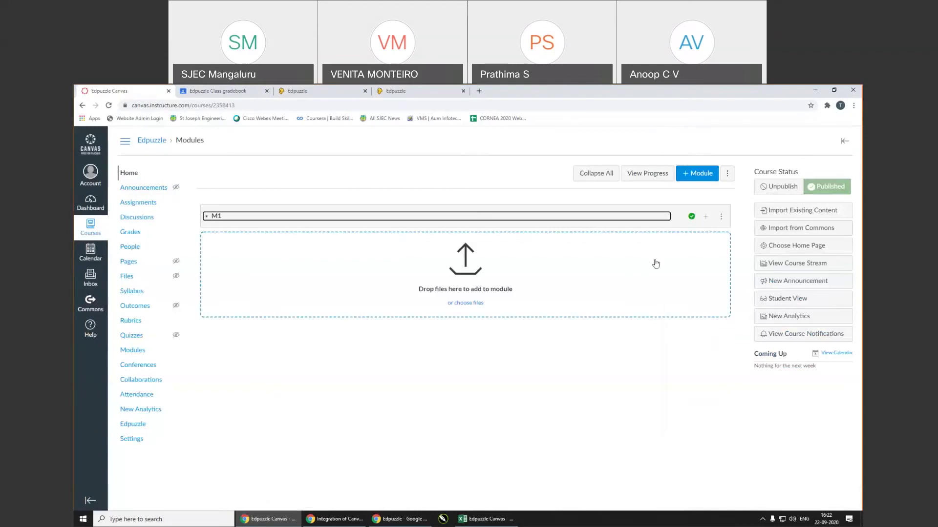
left_click(497, 288)
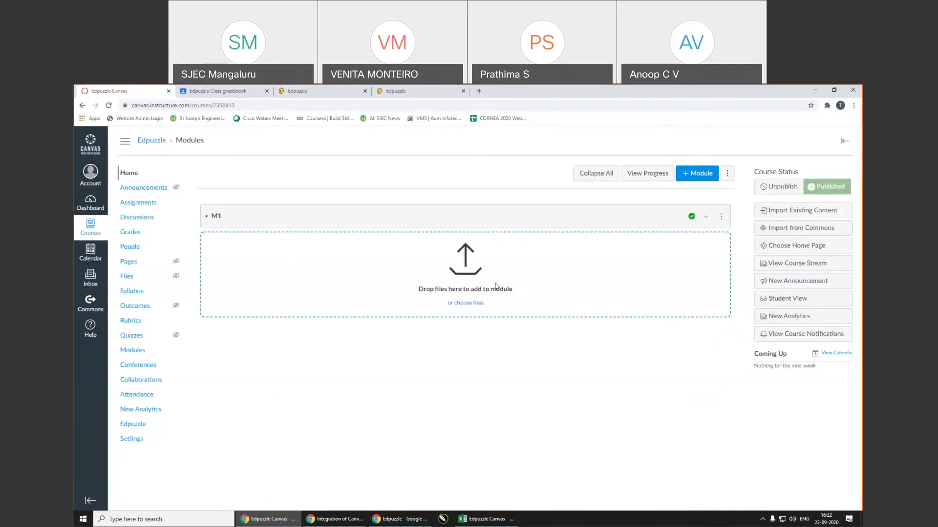
left_click(544, 318)
left_click(359, 219)
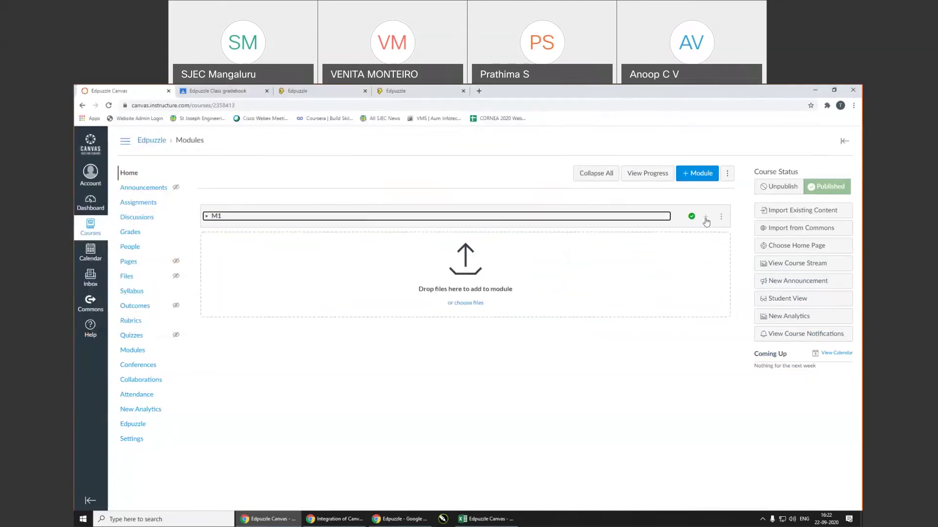
- Add Assign 1 as an item in module M1, then switch back to the Edpuzzle tab
left_click(705, 217)
left_click(351, 294)
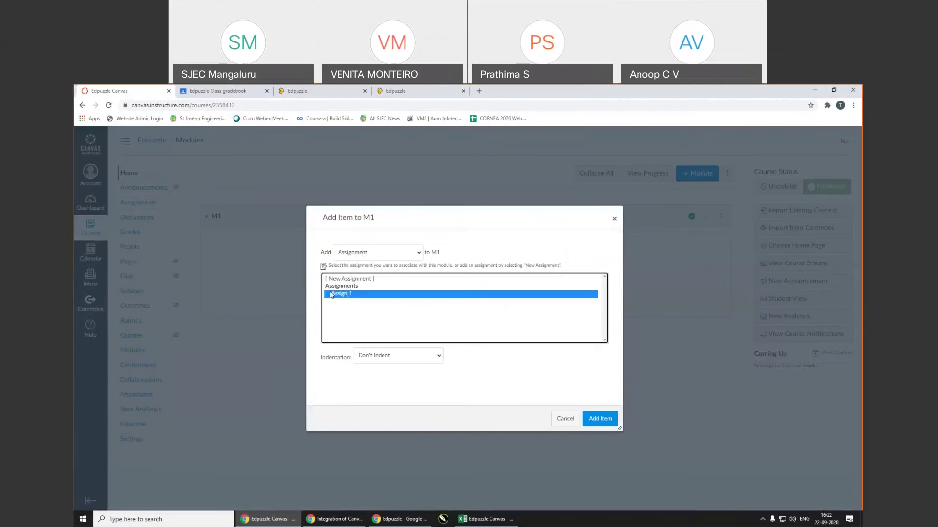
left_click(598, 421)
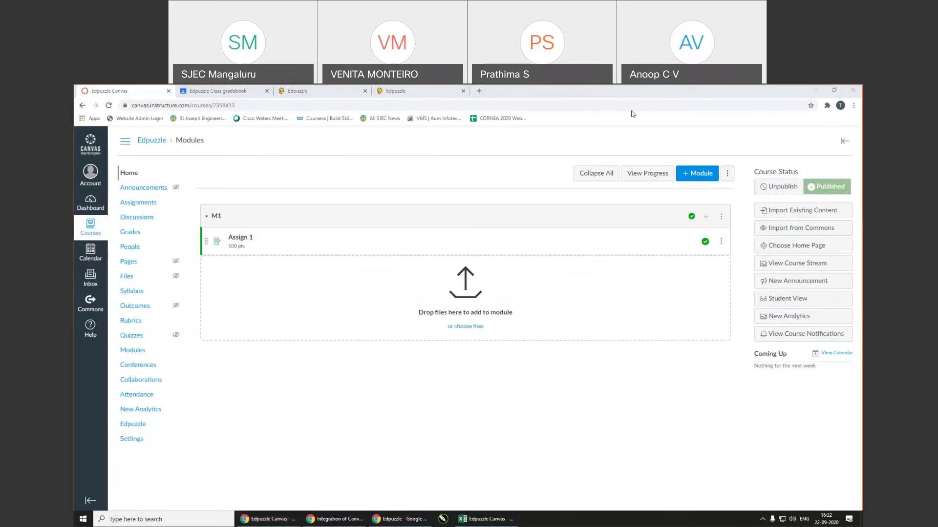
left_click(791, 211)
key("ctrl+Tab")
key("ctrl+Tab")
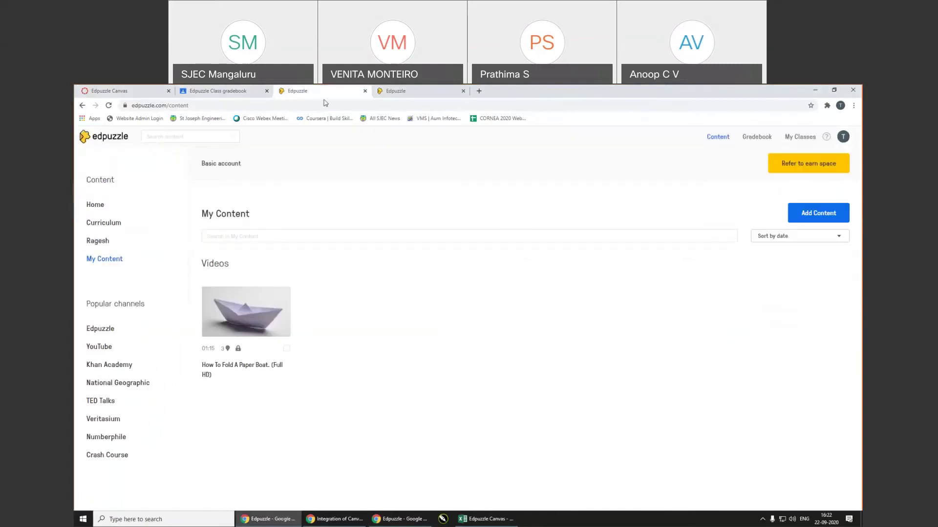
- Review the Edpuzzle profile's school settings and personal info, and disconnect the Canvas connected account
left_click(844, 138)
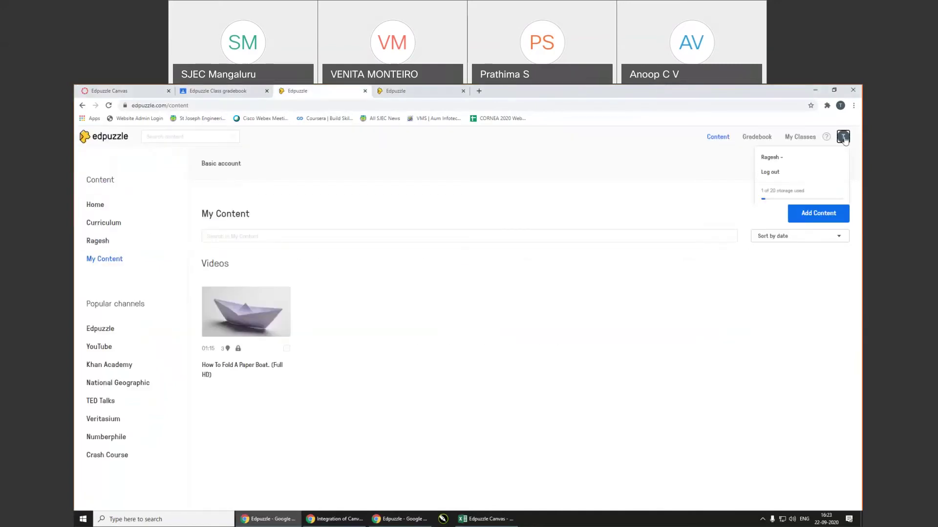
left_click(770, 158)
left_click(360, 264)
scroll(360, 266, "down", 3)
scroll(360, 265, "up", 3)
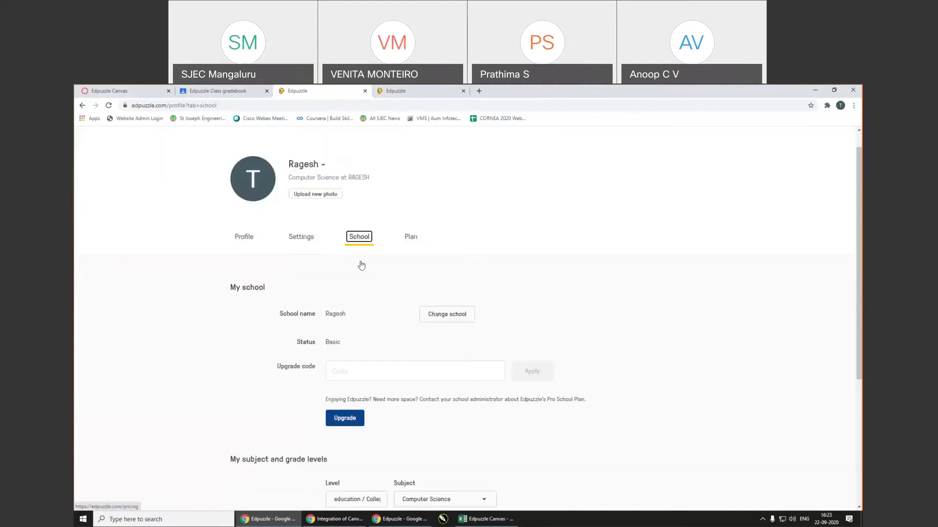
left_click(245, 237)
scroll(247, 244, "down", 4)
scroll(248, 239, "up", 3)
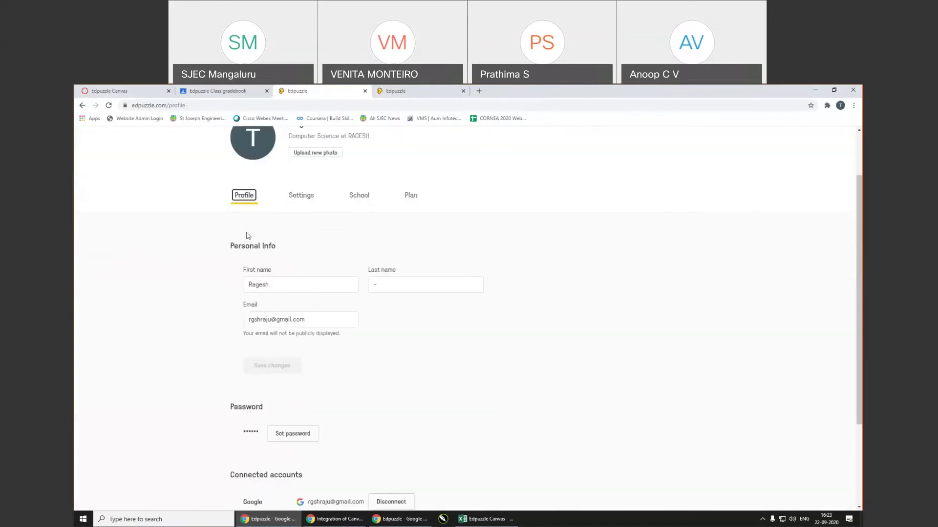
scroll(487, 451, "down", 3)
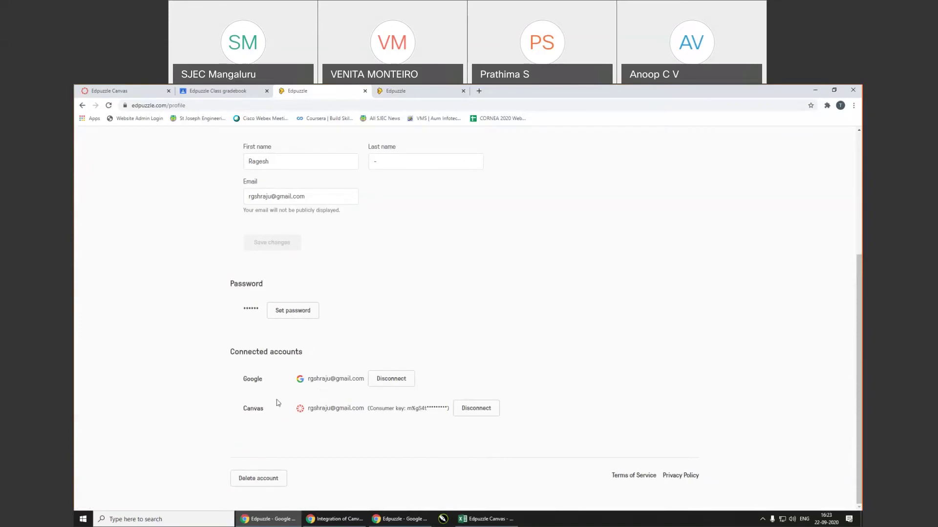
left_click(481, 410)
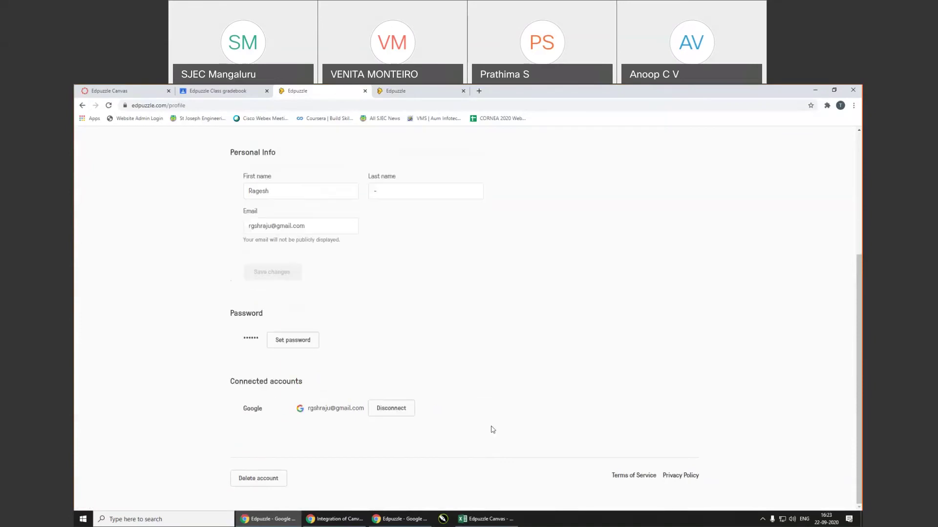
scroll(485, 216, "up", 4)
- Choose Canvas as the LMS in school settings to reveal the LTI keys, then return to Canvas
left_click(833, 145)
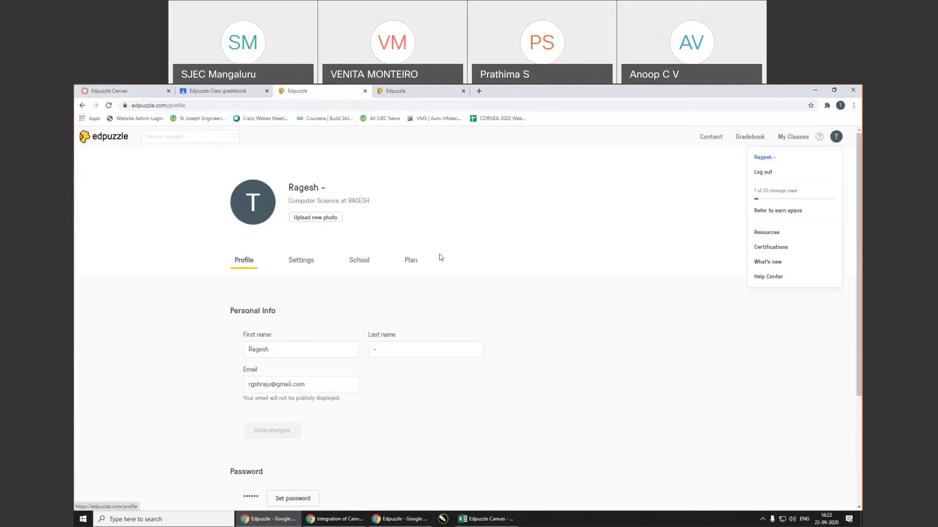
left_click(354, 264)
scroll(354, 264, "down", 5)
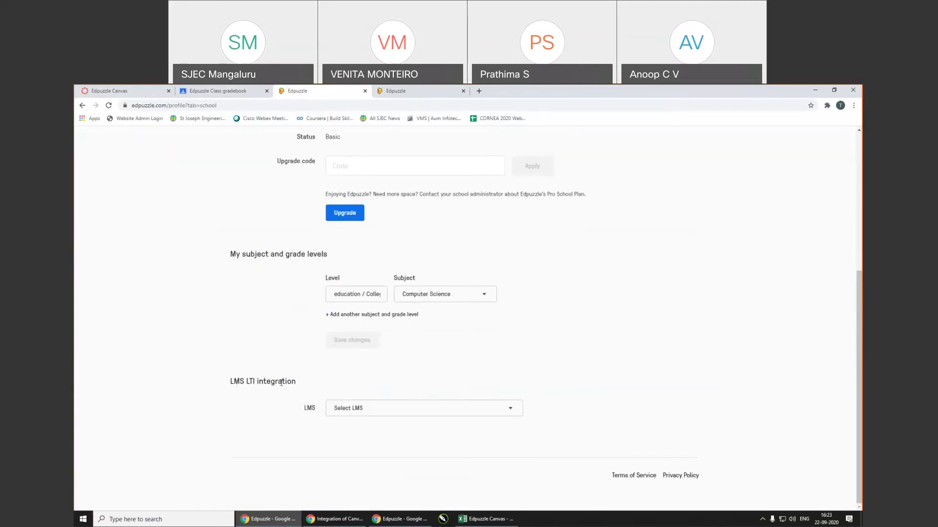
left_click(391, 408)
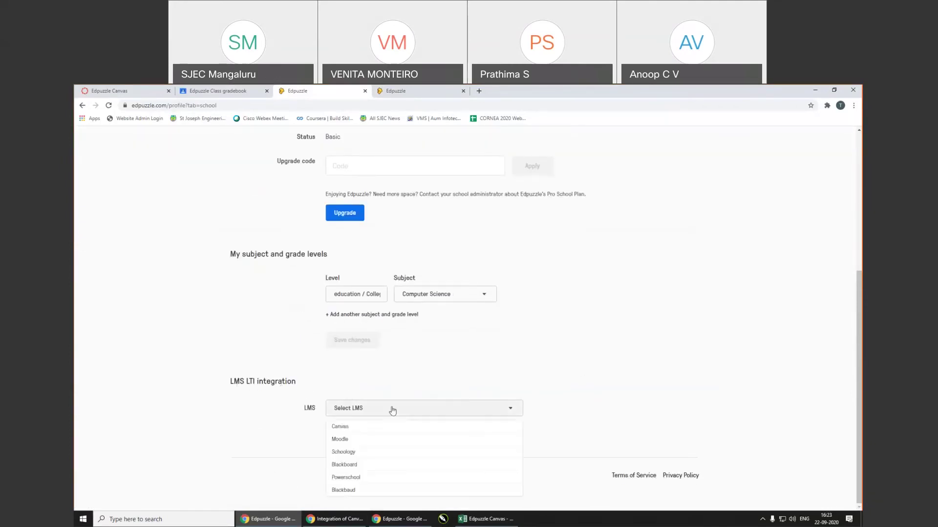
left_click(339, 428)
scroll(408, 382, "down", 2)
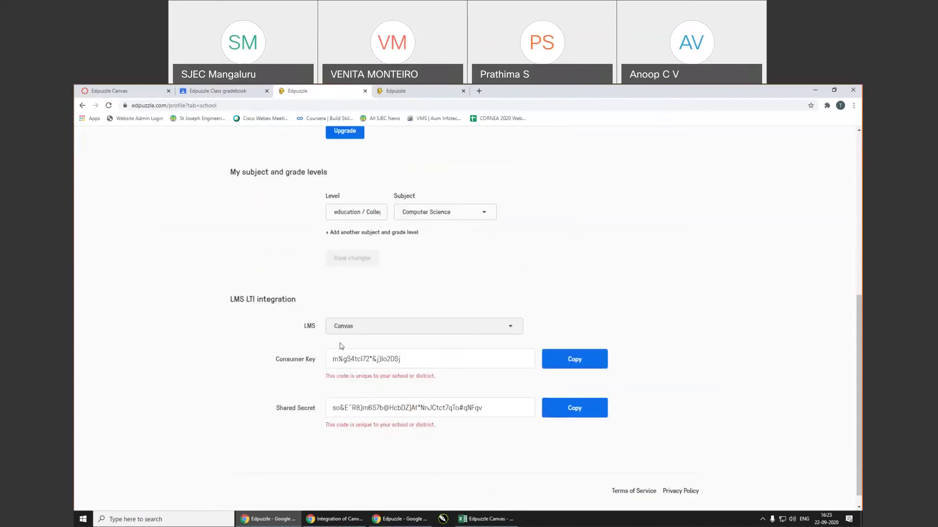
left_click(136, 90)
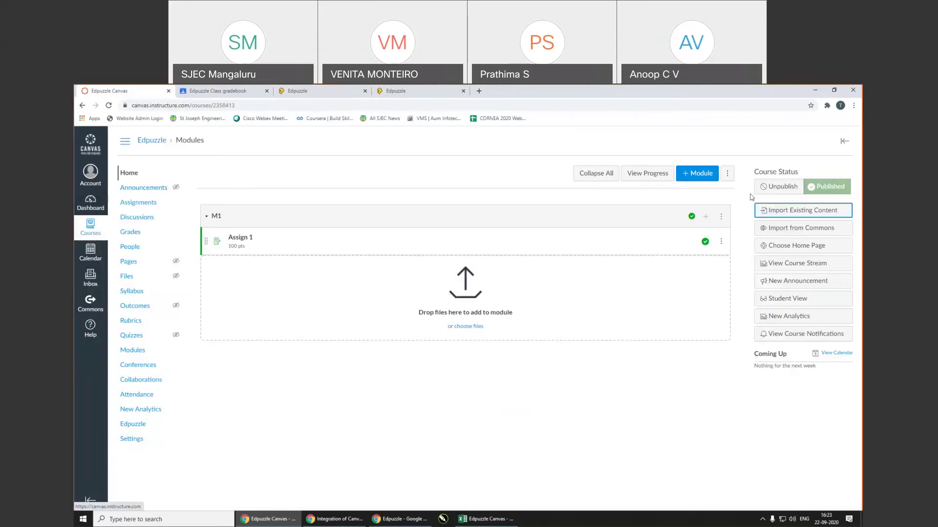
- Create a new Canvas course named E1 from the dashboard
left_click(92, 230)
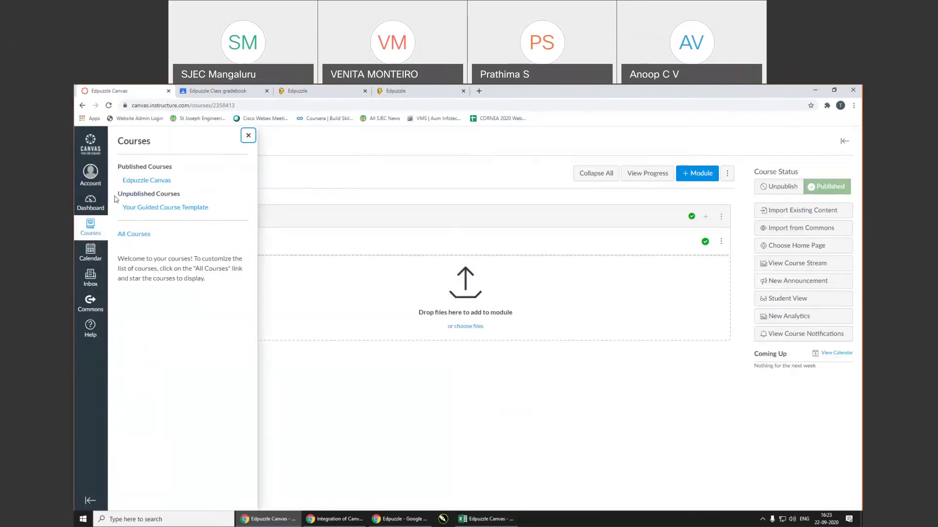
left_click(97, 180)
left_click(91, 203)
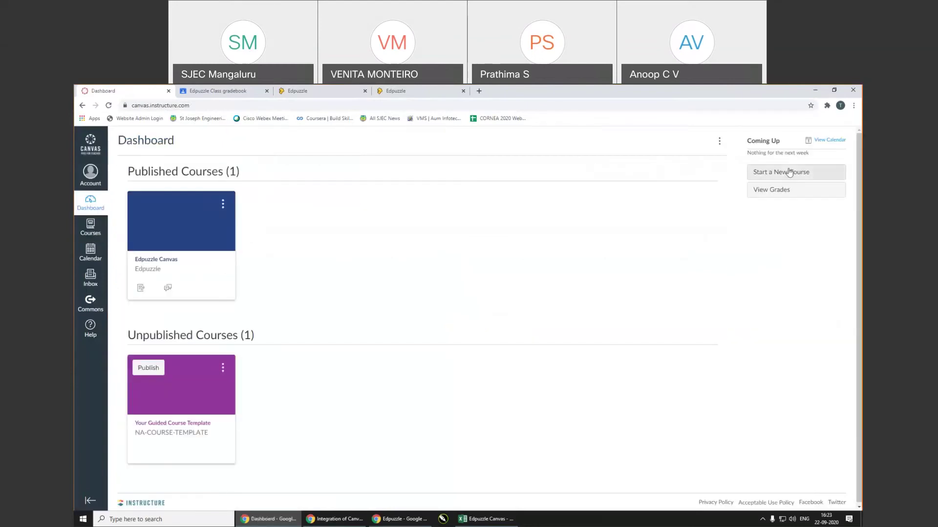
left_click(790, 172)
left_click(498, 292)
type("E1")
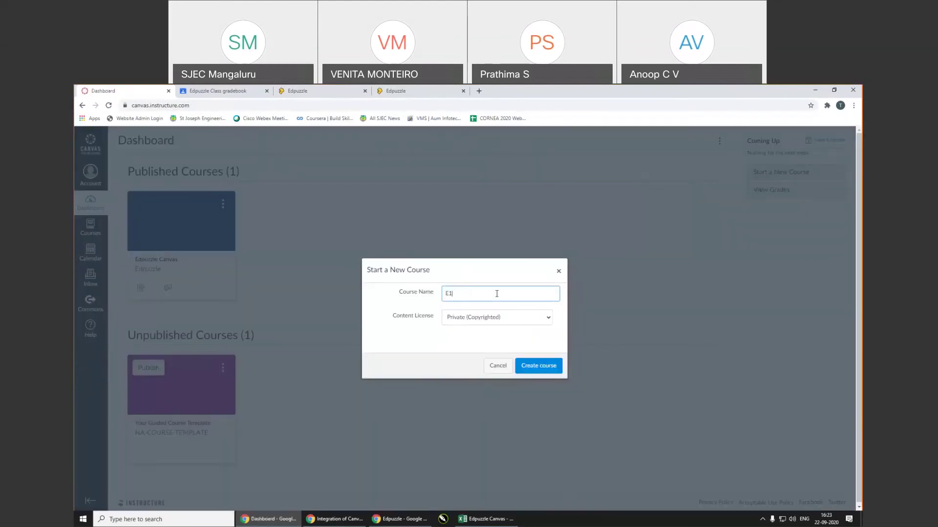
left_click(533, 363)
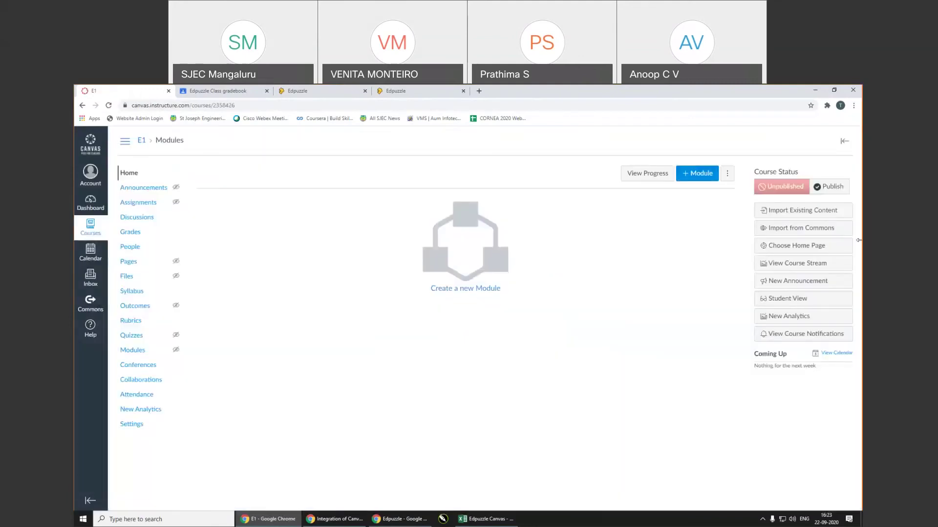
- Filter the E1 course's external apps by 'edpuzzle'
left_click(131, 424)
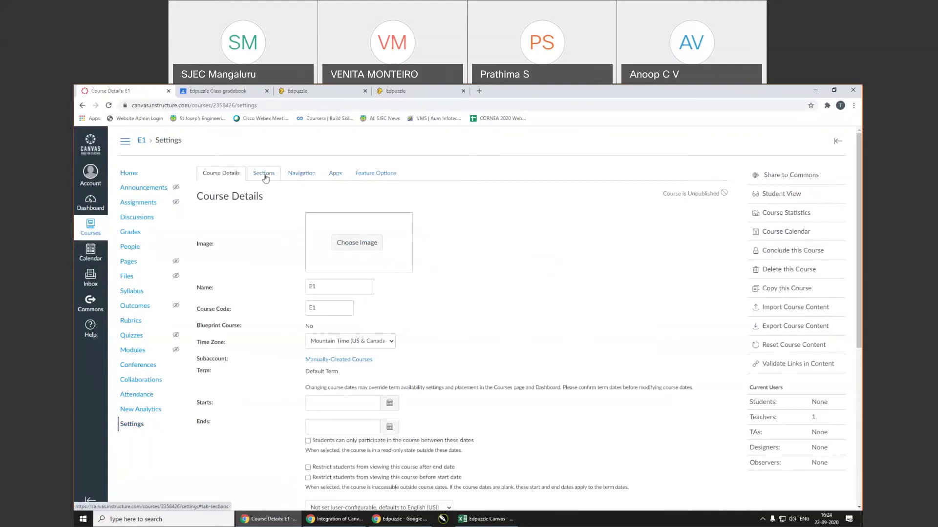
left_click(336, 176)
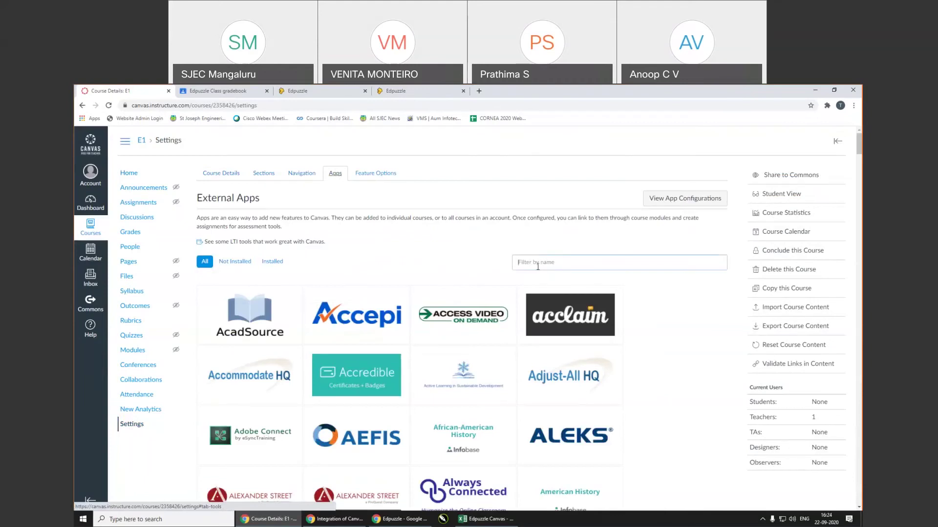
type("edpuzzle")
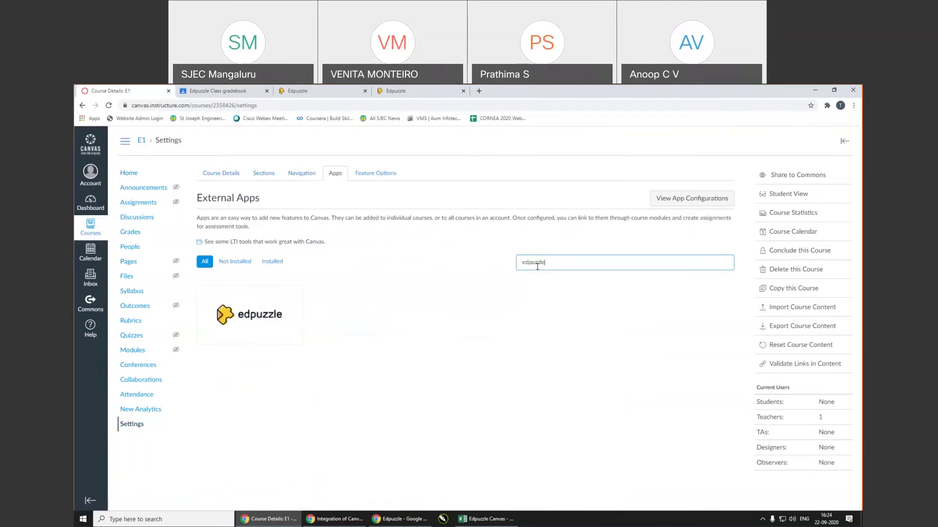
- Start adding the Edpuzzle app and paste Edpuzzle's consumer key into the form
left_click(254, 320)
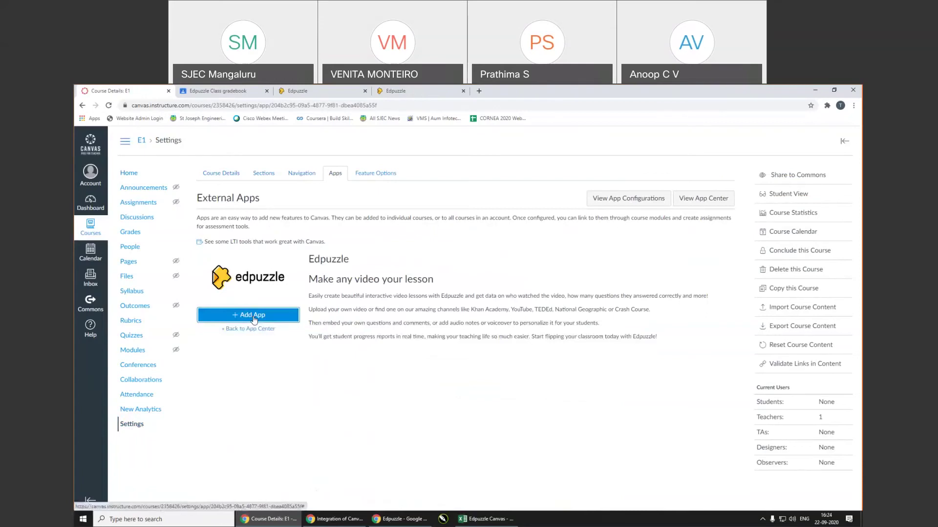
left_click(253, 317)
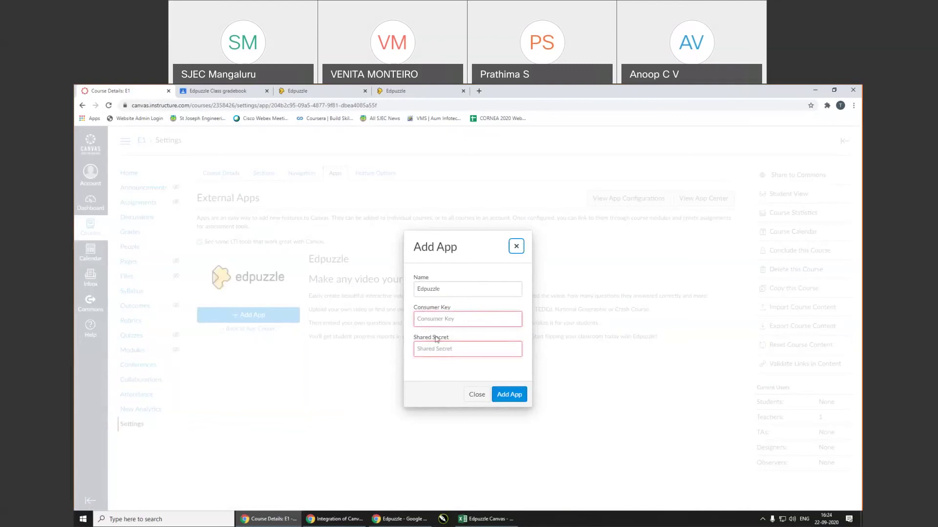
left_click(302, 91)
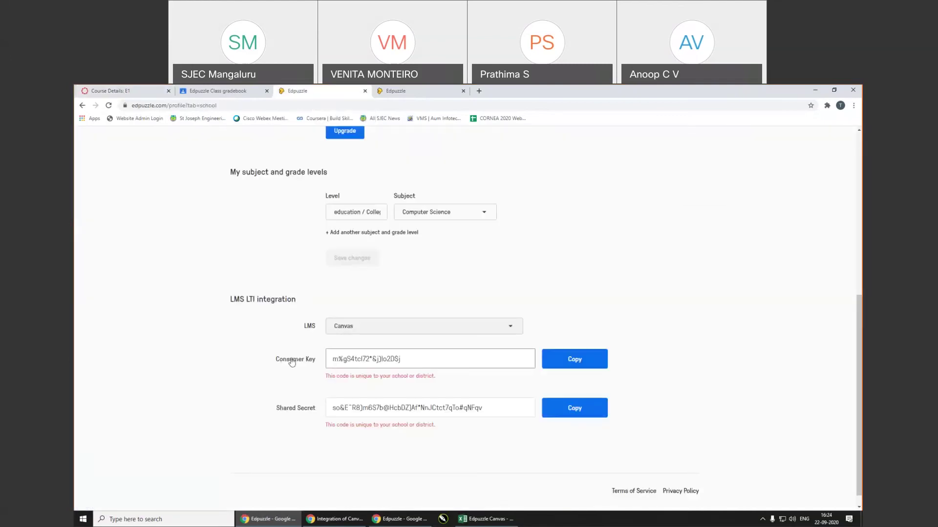
left_click(575, 359)
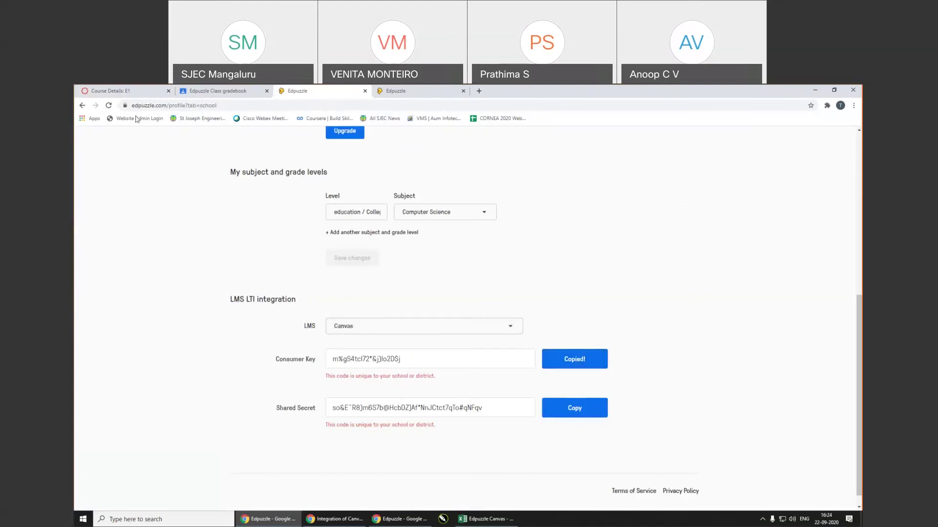
left_click(122, 94)
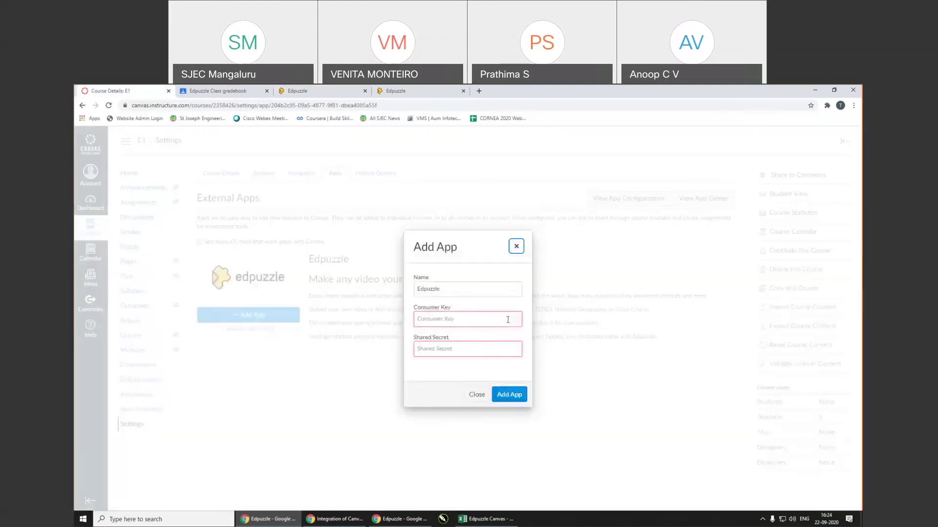
left_click(479, 318)
key("ctrl+v")
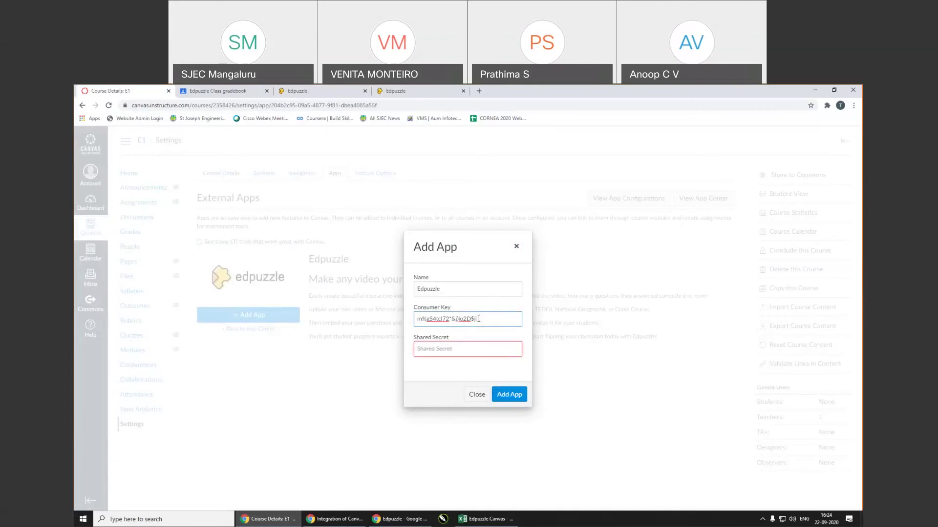
- Paste Edpuzzle's shared secret into the form and finish installing the app
left_click(315, 91)
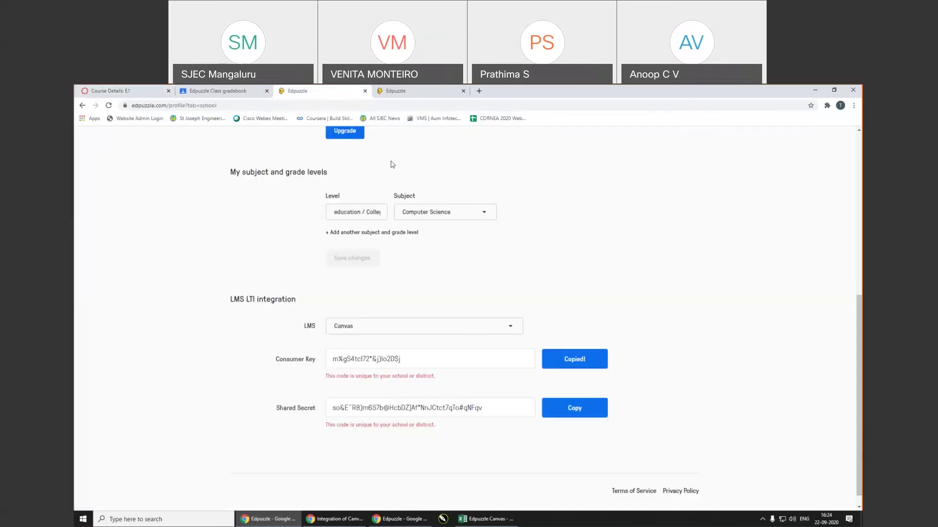
left_click(574, 408)
left_click(122, 91)
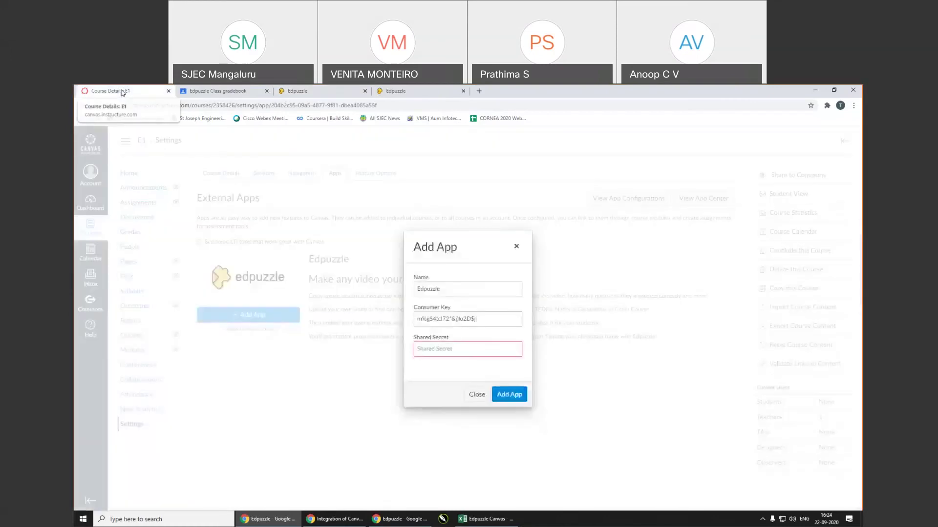
left_click(422, 347)
key("ctrl+v")
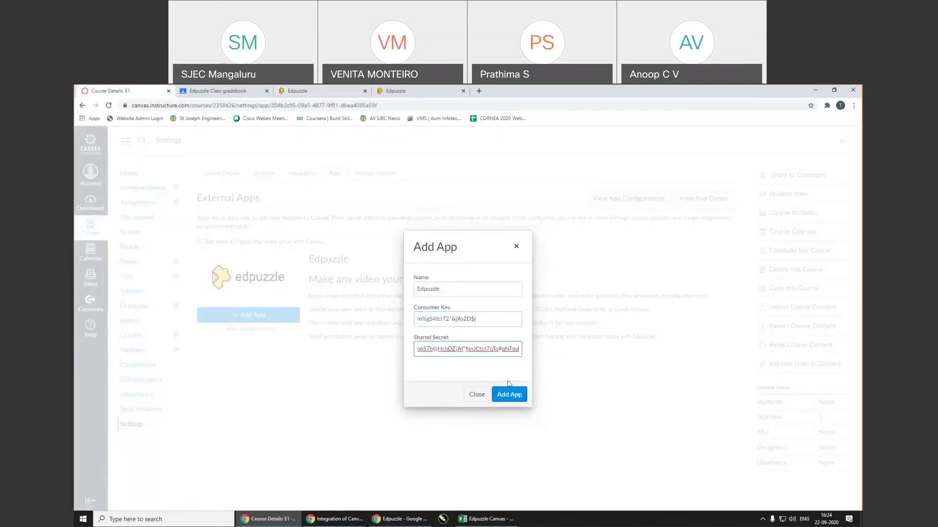
left_click(516, 396)
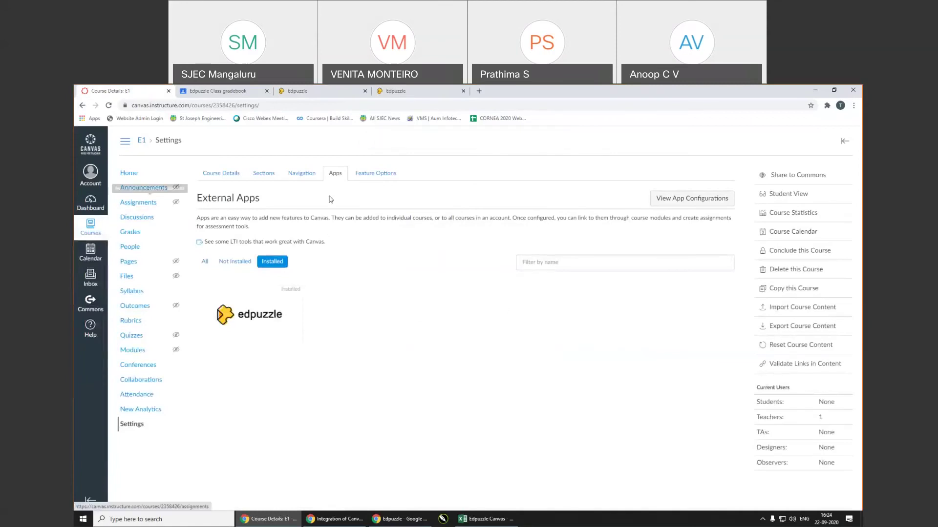
- Start a new course assignment named A1 worth 100 points
left_click(141, 205)
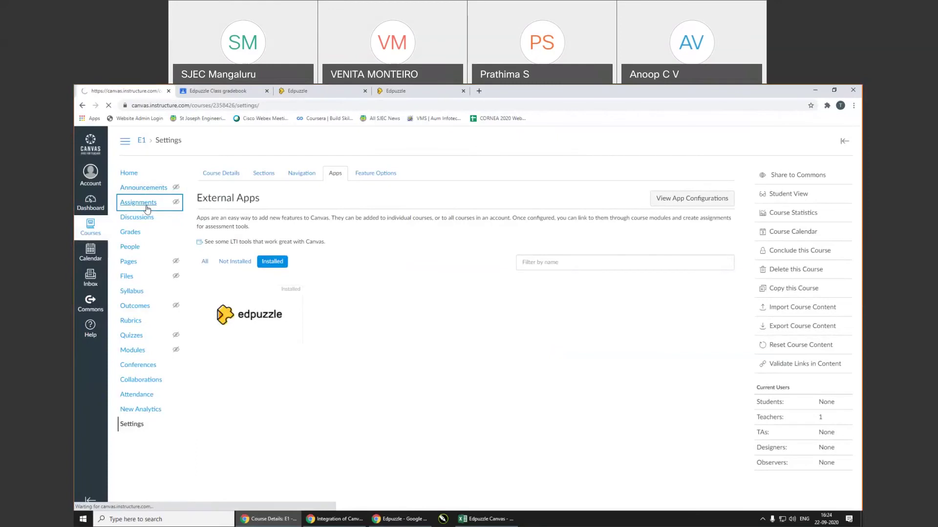
left_click(810, 174)
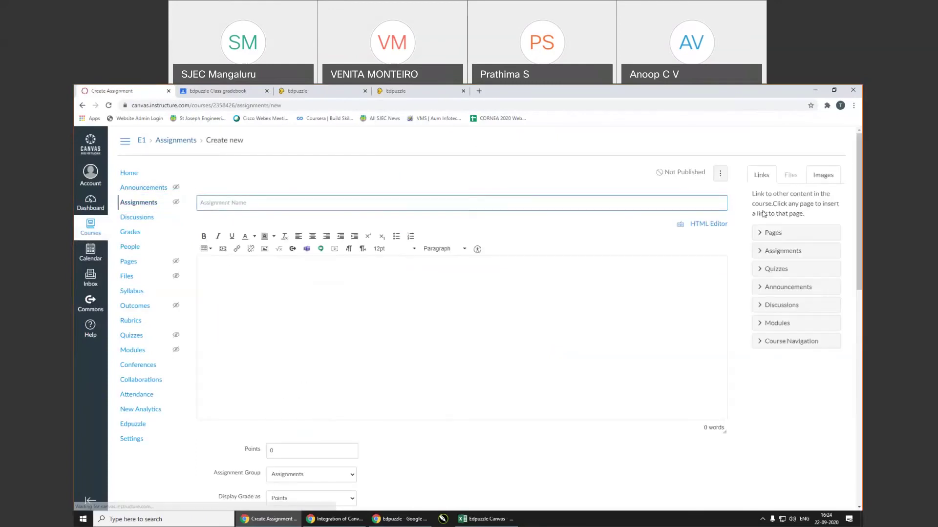
type("A1")
scroll(391, 259, "down", 3)
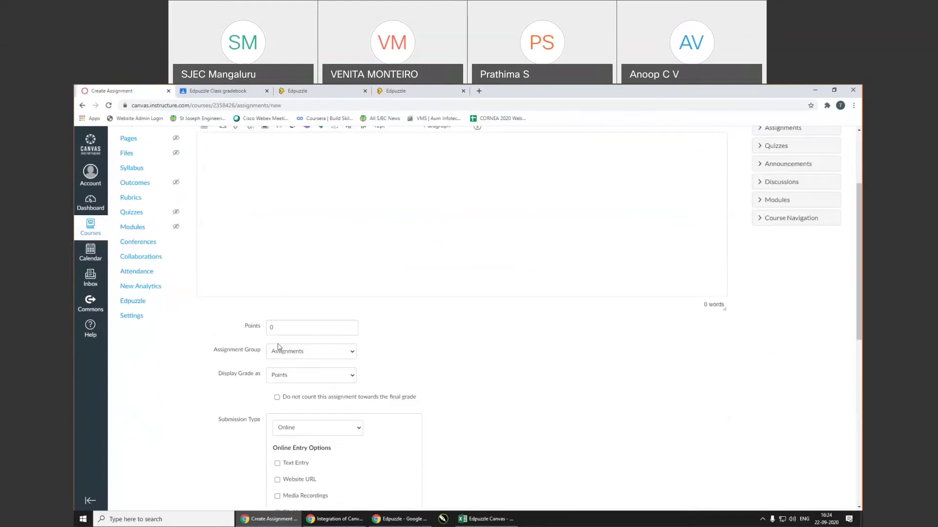
left_click(272, 329)
type("100")
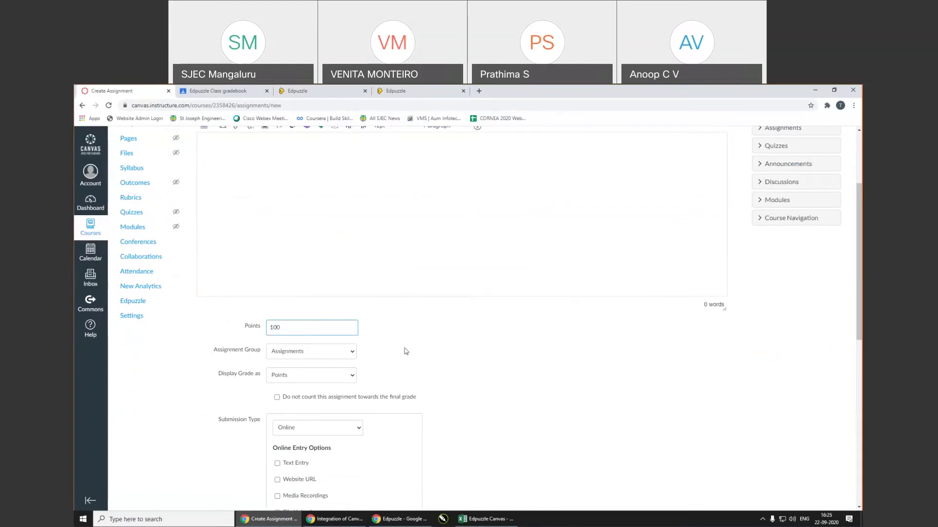
- Set the A1 assignment's submission type to External Tool
scroll(404, 350, "down", 1)
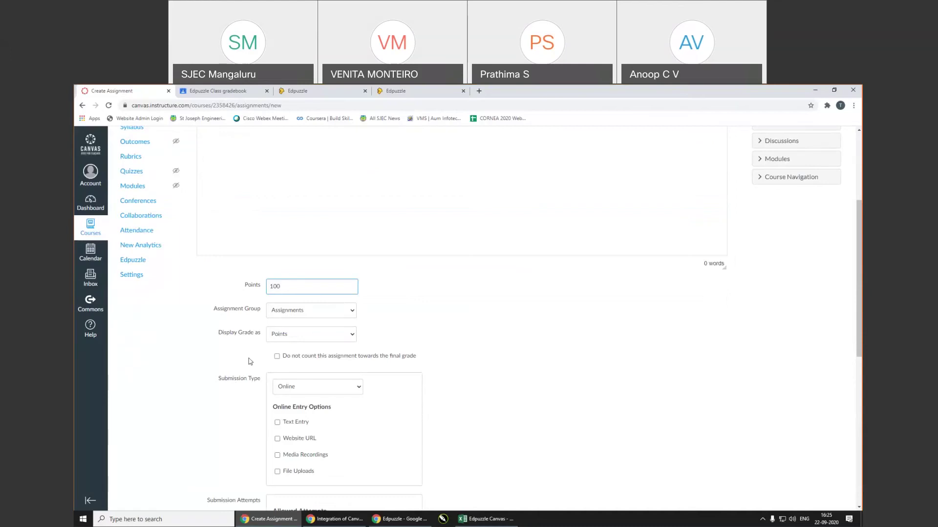
left_click(301, 393)
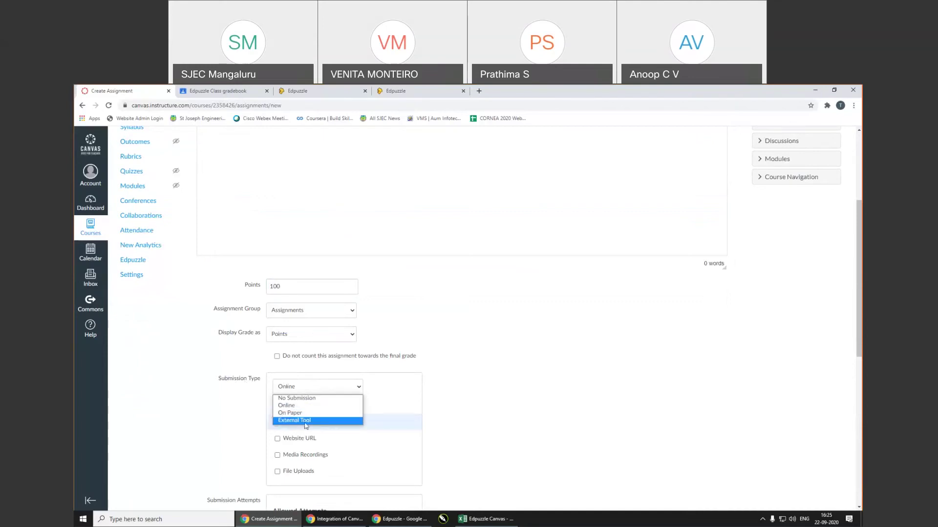
left_click(307, 421)
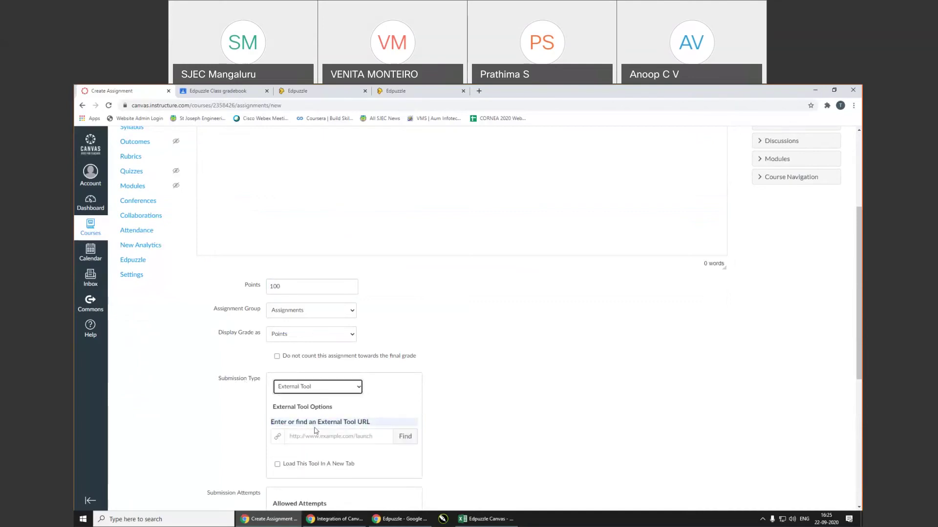
- Pick Edpuzzle as the external tool, retrying after a failed link, and sign in with Google
left_click(411, 440)
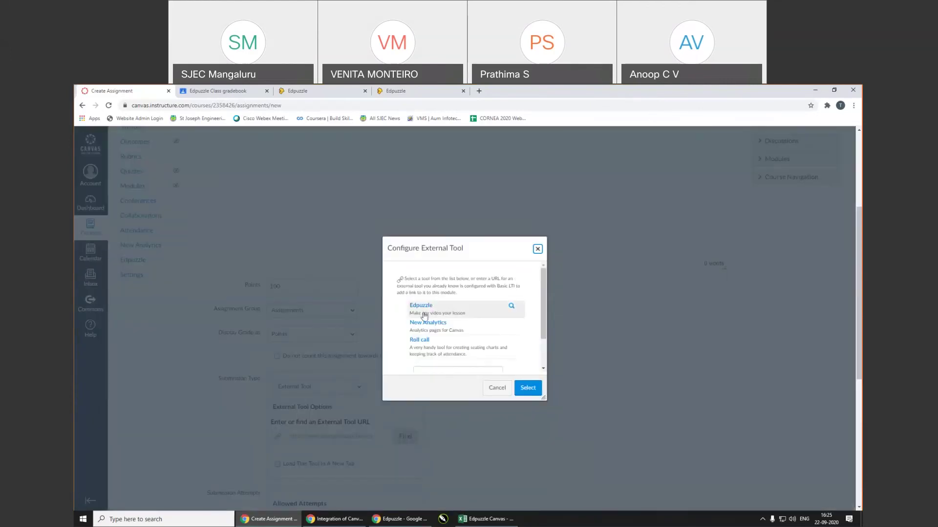
left_click(425, 310)
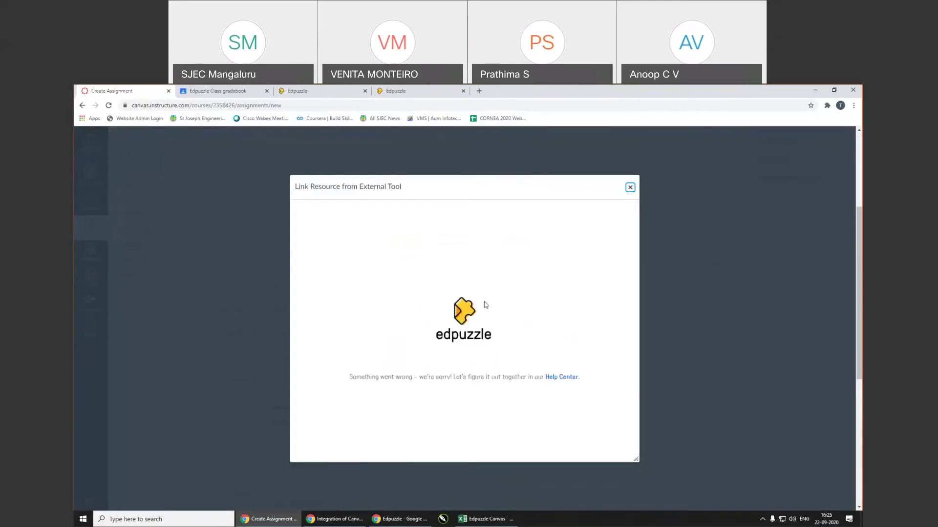
left_click(629, 188)
left_click(505, 157)
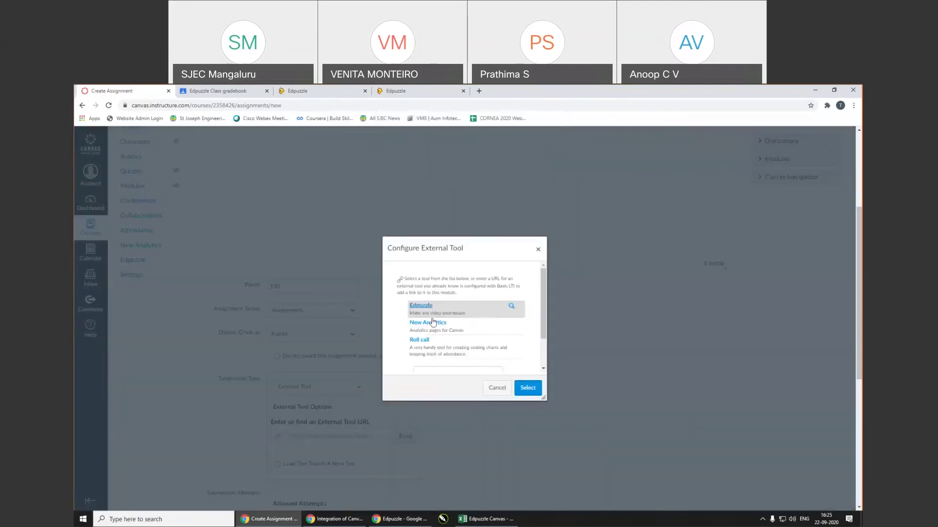
left_click(420, 306)
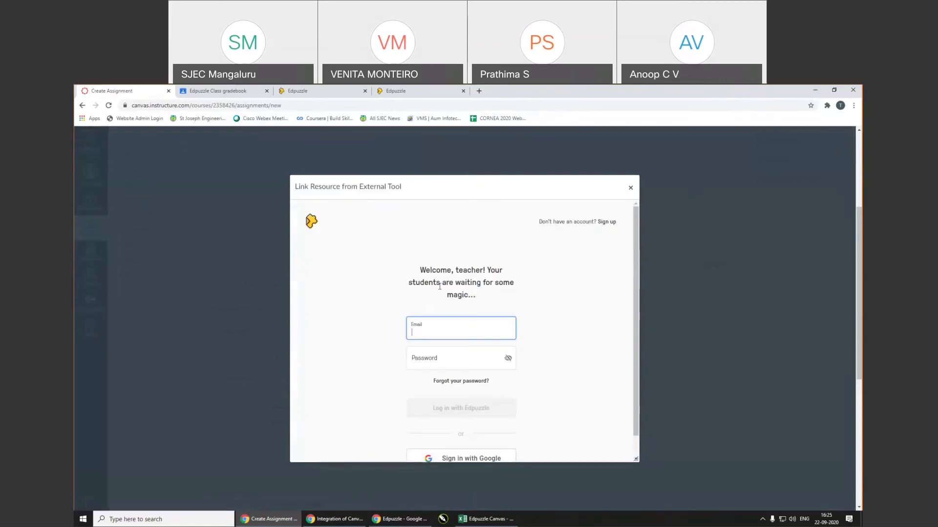
scroll(439, 287, "down", 1)
left_click(473, 442)
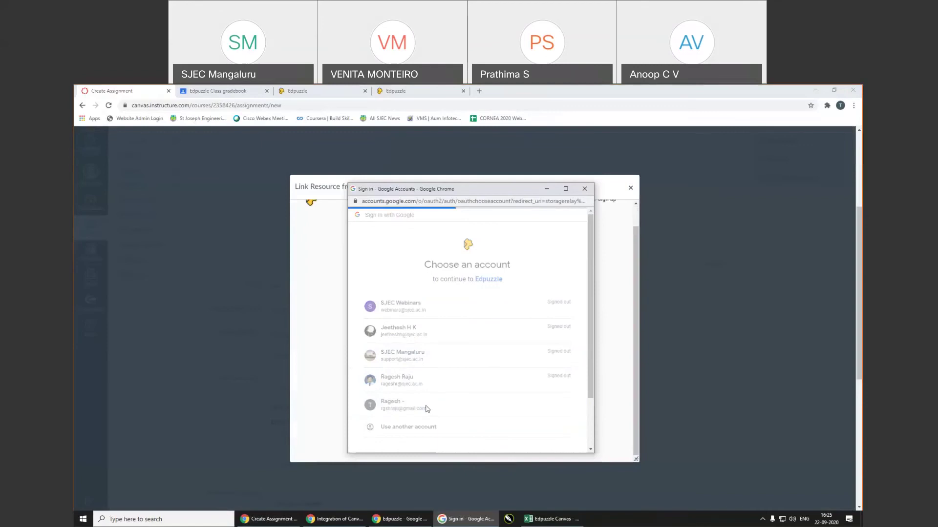
left_click(427, 409)
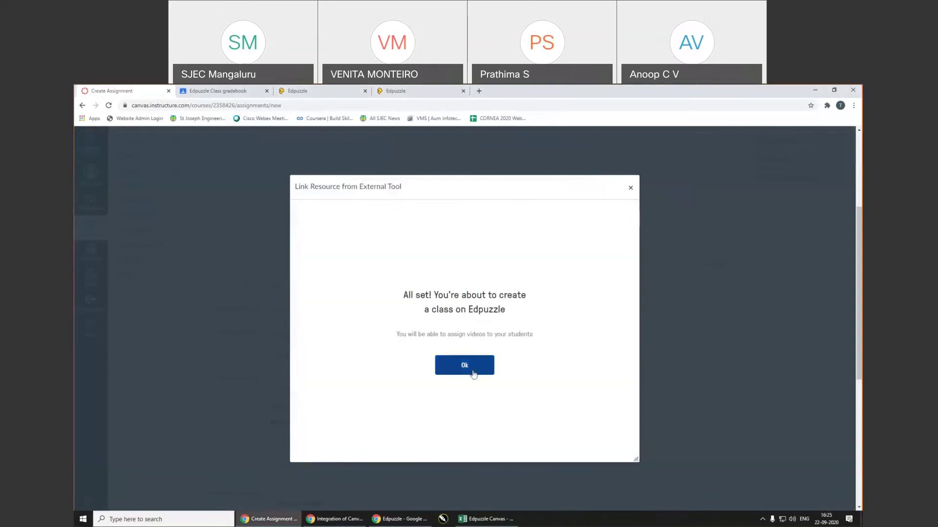
left_click(464, 367)
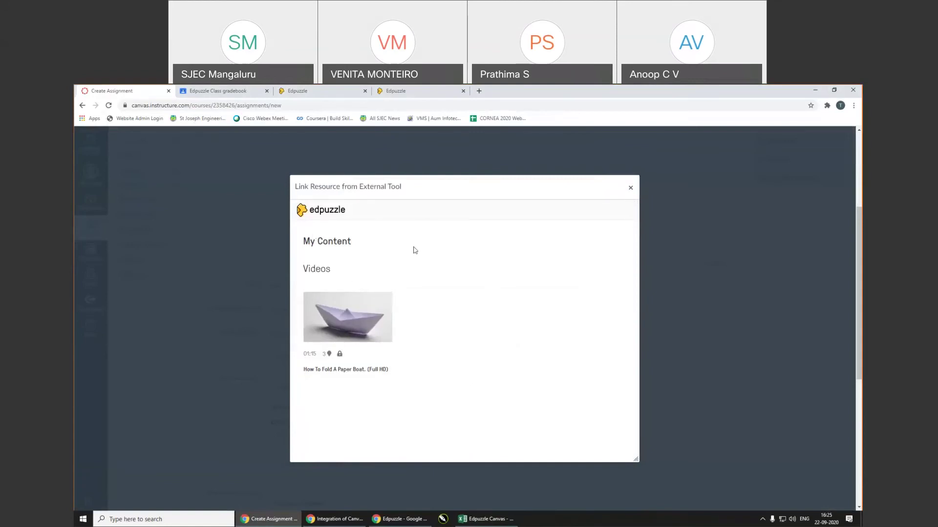
- Assign the paper-boat video to class E1 with closed captions turned on
scroll(521, 347, "down", 1)
mouse_move(337, 283)
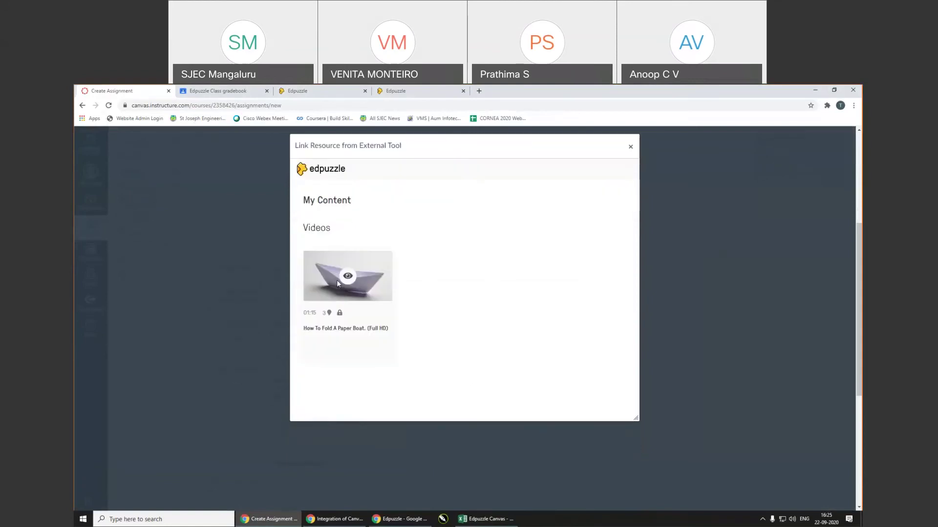
left_click(347, 277)
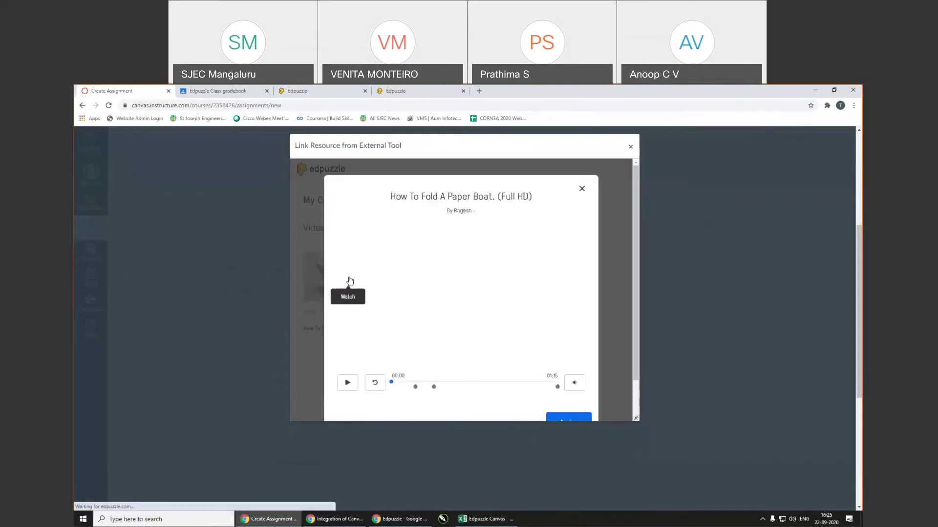
scroll(582, 370, "down", 1)
left_click(572, 385)
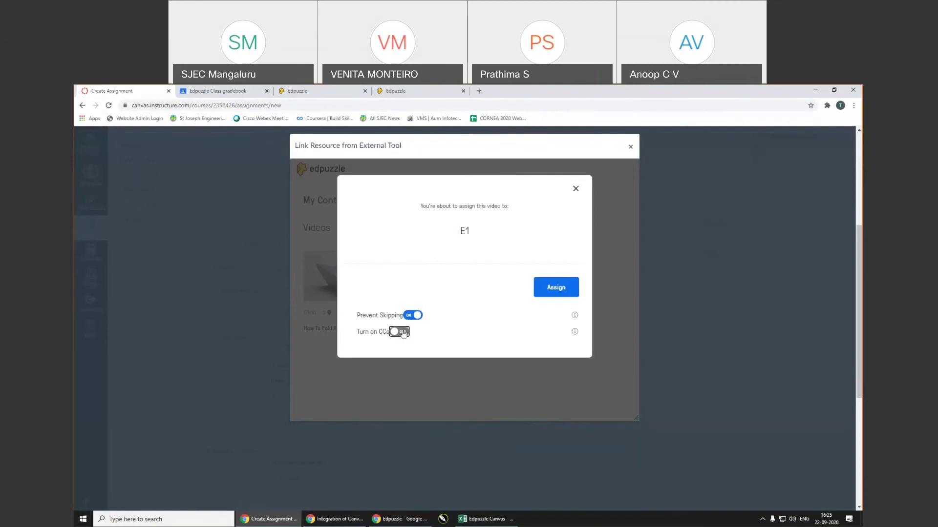
left_click(399, 332)
left_click(564, 290)
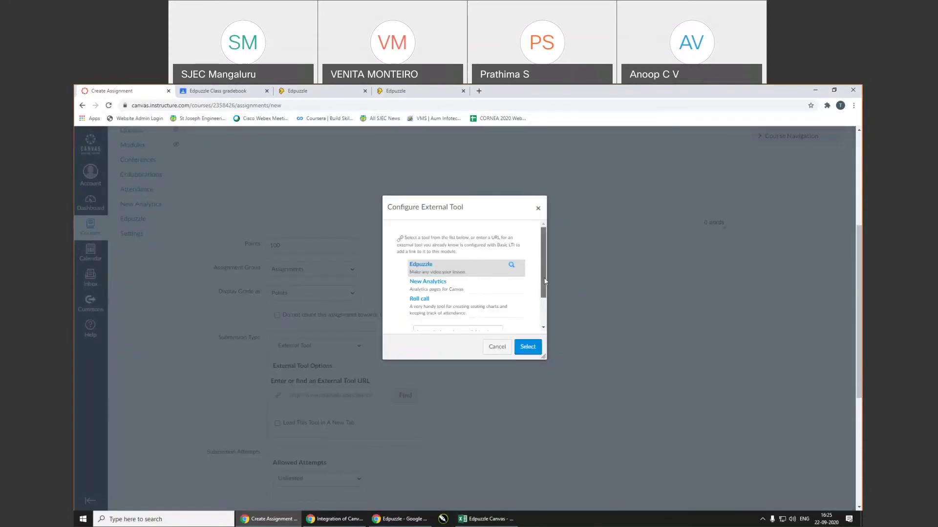
- Link Edpuzzle as assignment A1's external tool, loading in a new tab, and save and publish
scroll(543, 281, "down", 1)
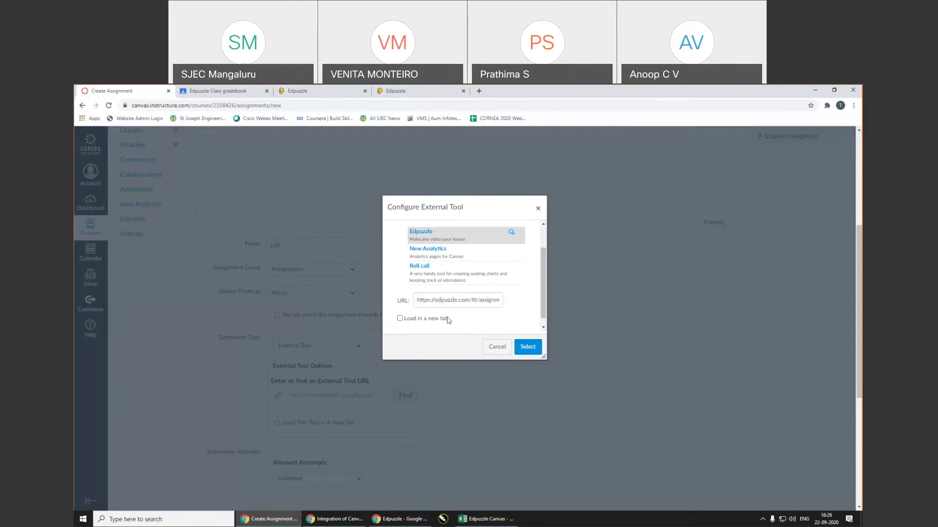
left_click(400, 319)
left_click(528, 348)
scroll(416, 410, "down", 5)
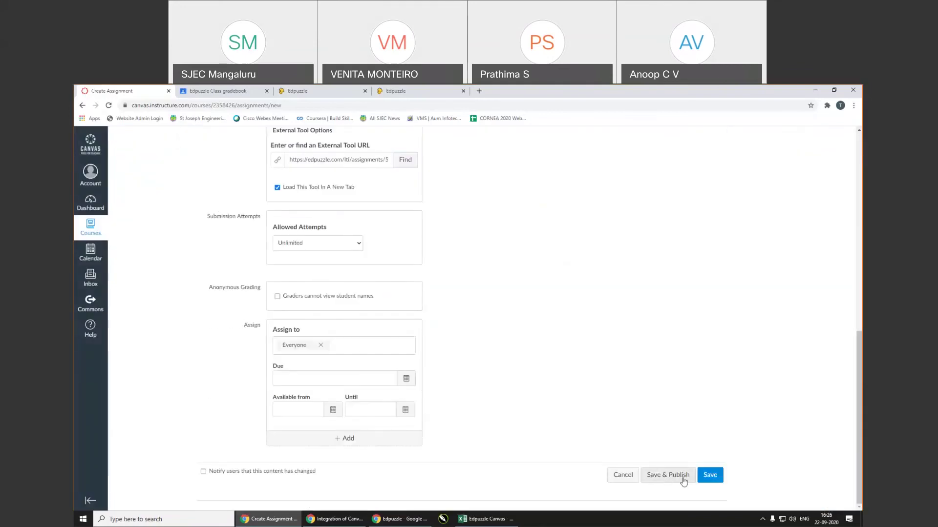
left_click(683, 477)
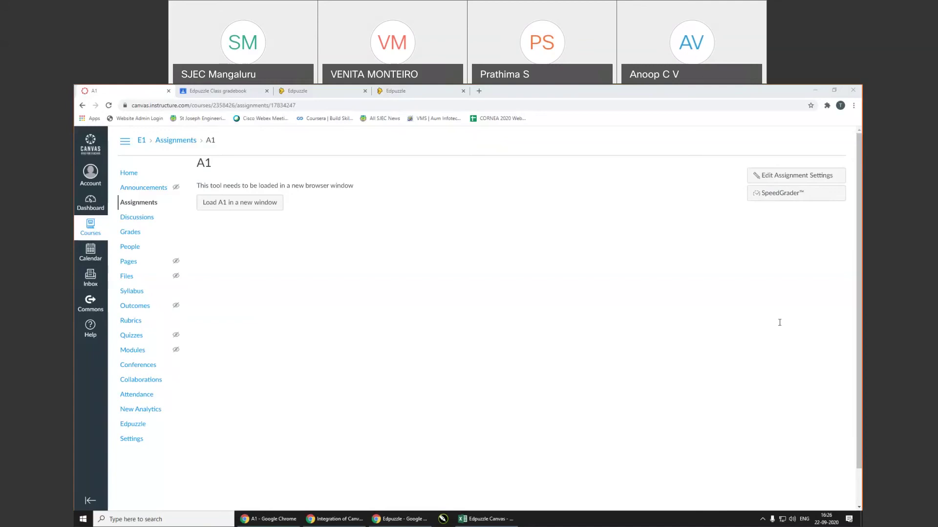
- In the Edpuzzle tab, go to Content > My Content with the paper-boat video
left_click(293, 92)
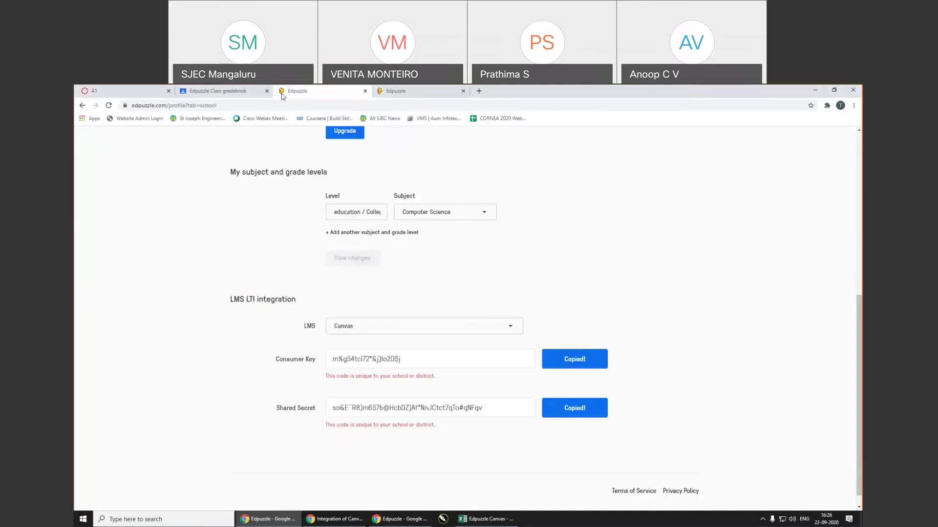
scroll(183, 204, "up", 6)
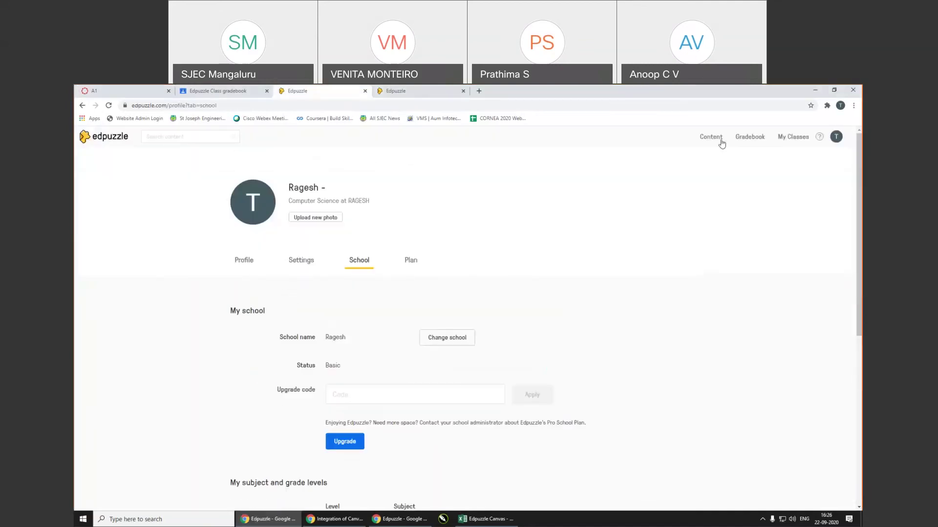
left_click(719, 139)
left_click(128, 260)
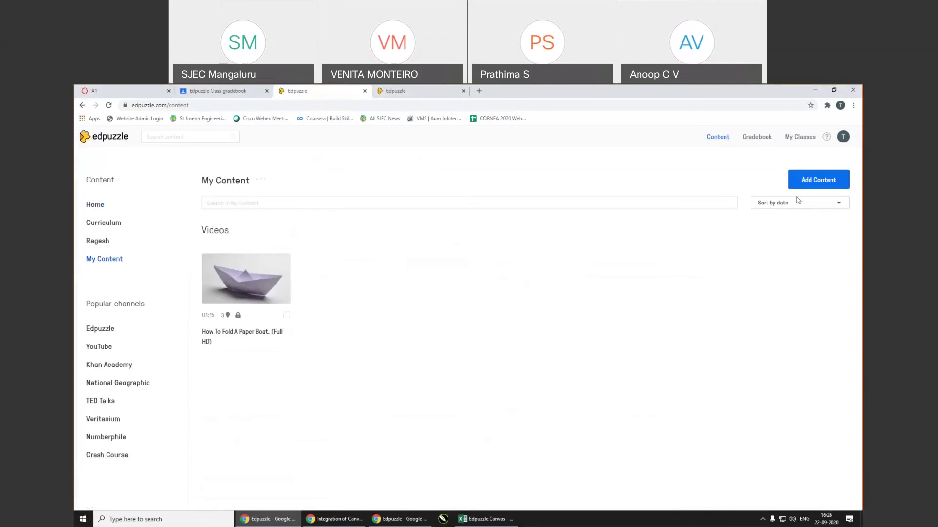
- Open the Upload a video page from Add Content and highlight its 1 GB size limit
left_click(809, 211)
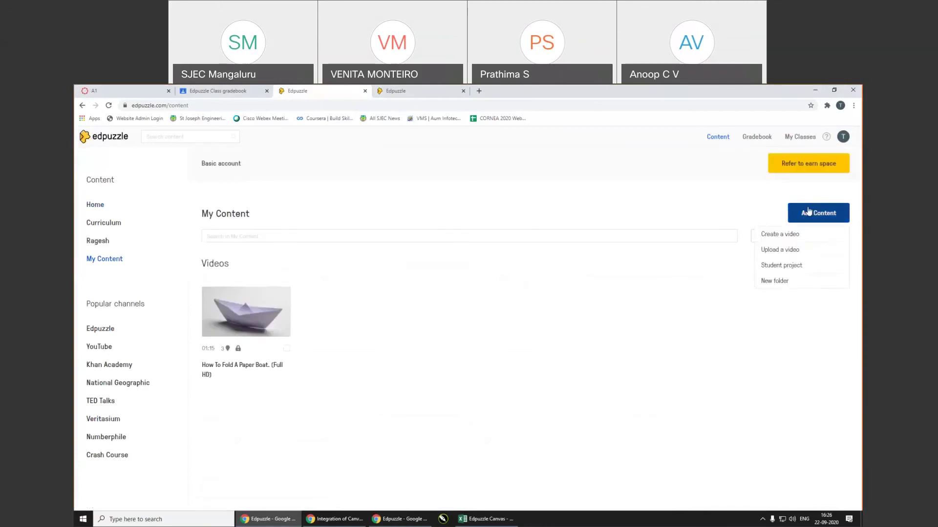
left_click(809, 212)
left_click(813, 217)
left_click(788, 249)
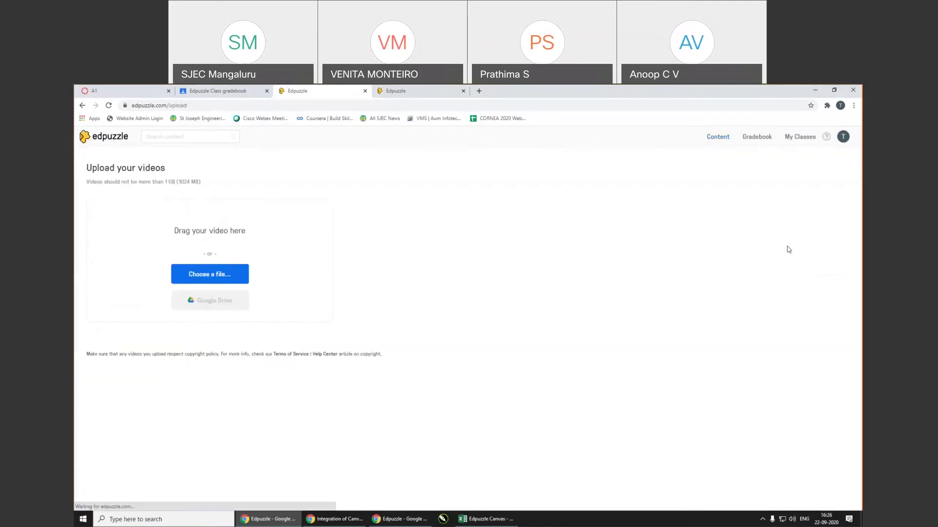
left_click_drag(87, 181, 216, 187)
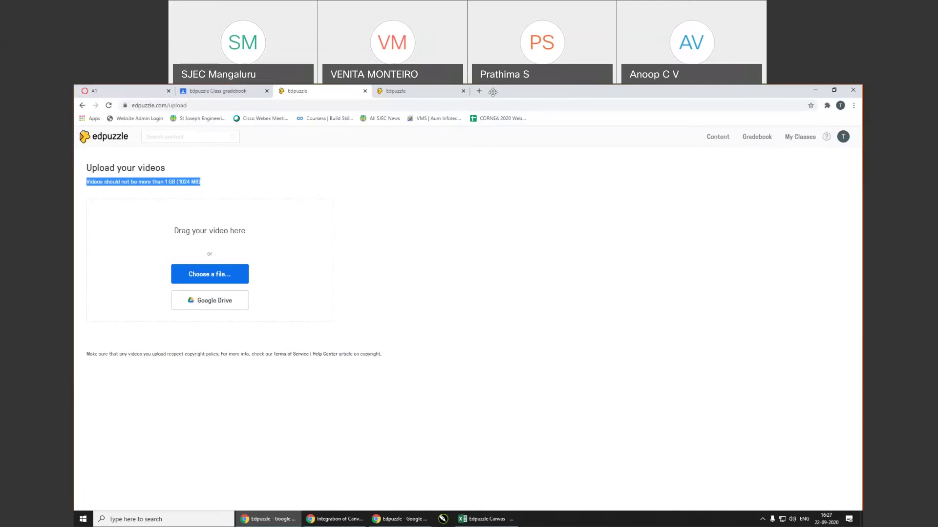
- Show My Classes, where class E1 lists the paper-boat video assignment in progress
left_click(633, 90)
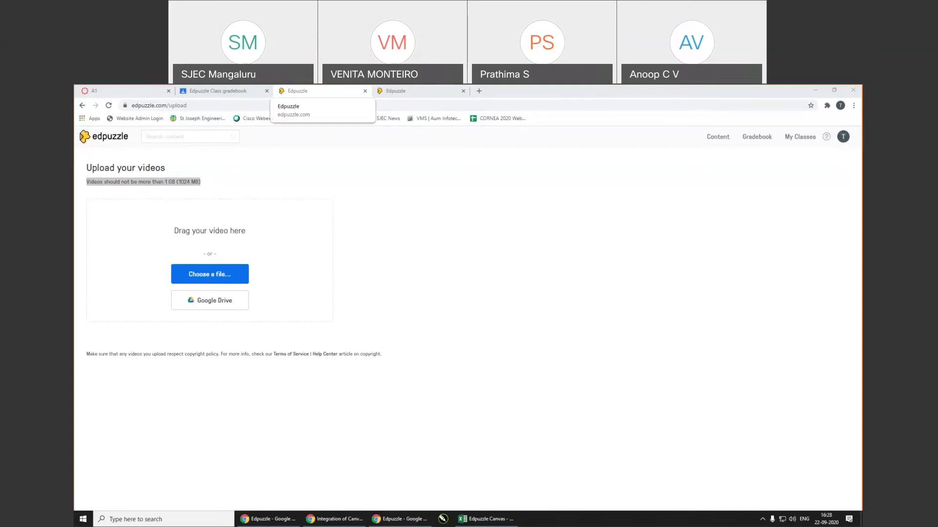
left_click(313, 92)
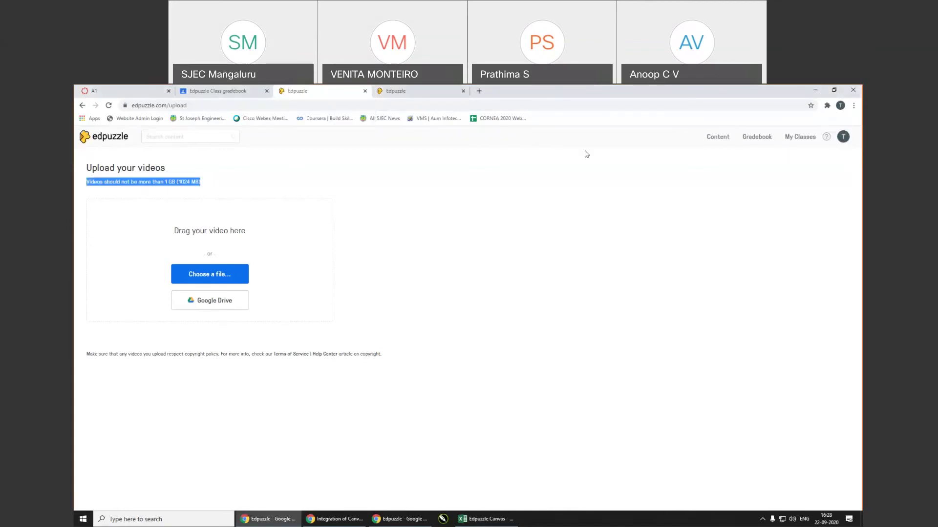
left_click(786, 137)
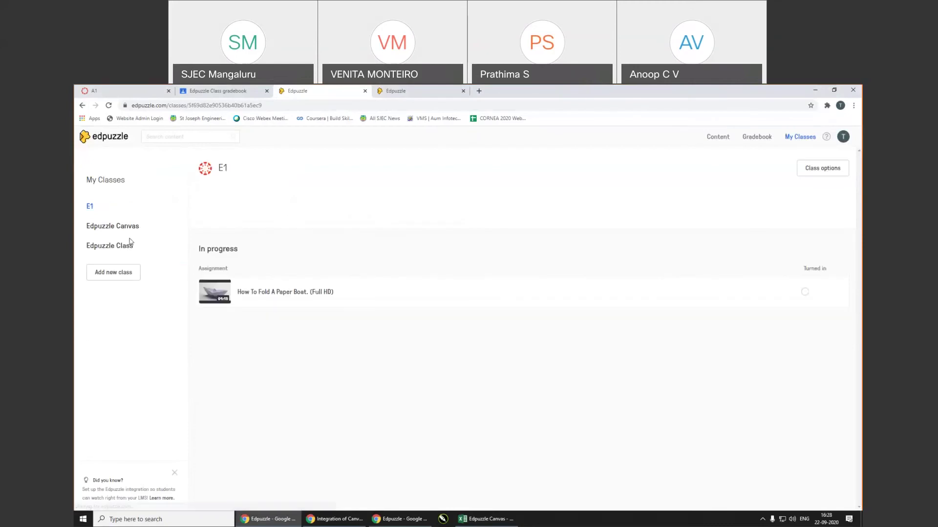
- View Edpuzzle Class's students, try importing from Google Classroom, then go to the incognito student window
left_click(126, 246)
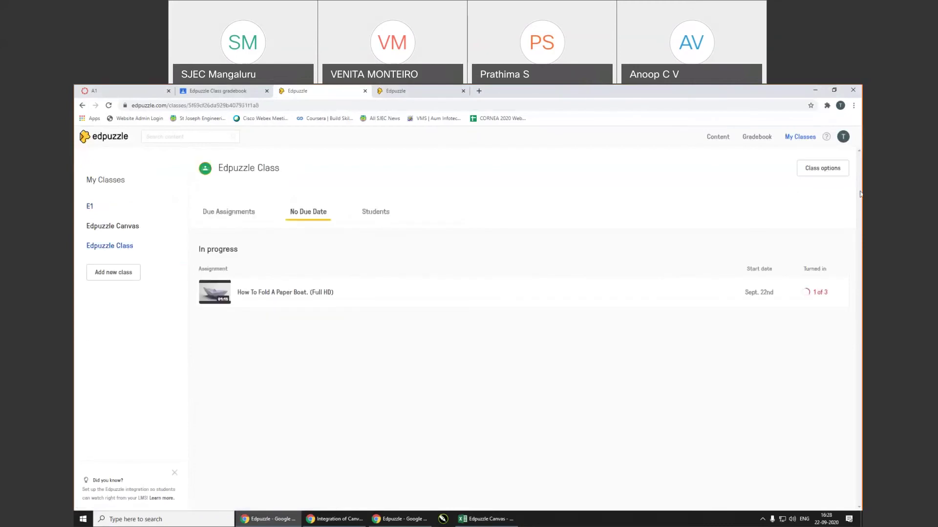
left_click(383, 214)
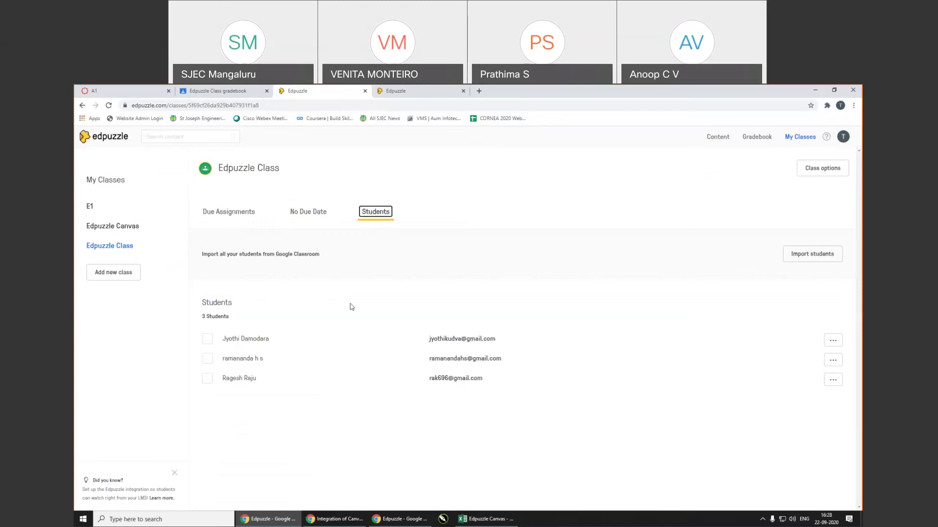
left_click(800, 258)
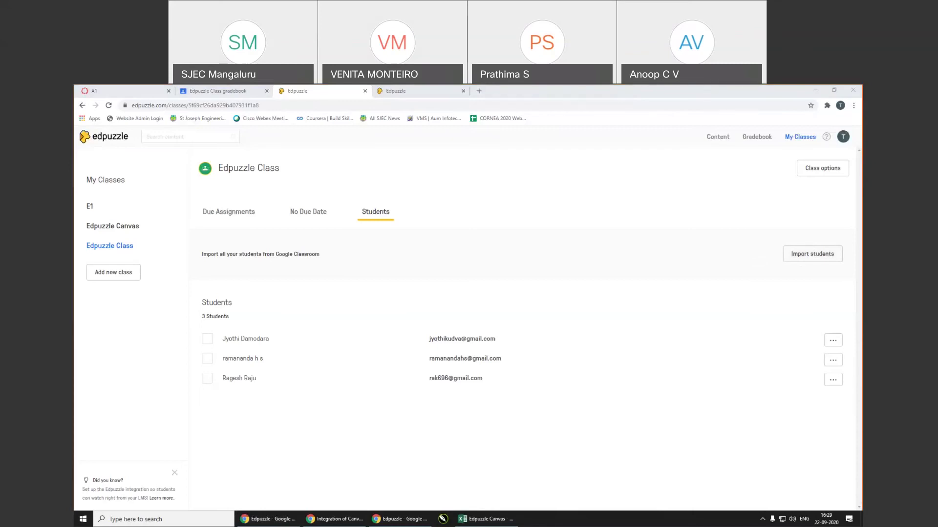
left_click(399, 520)
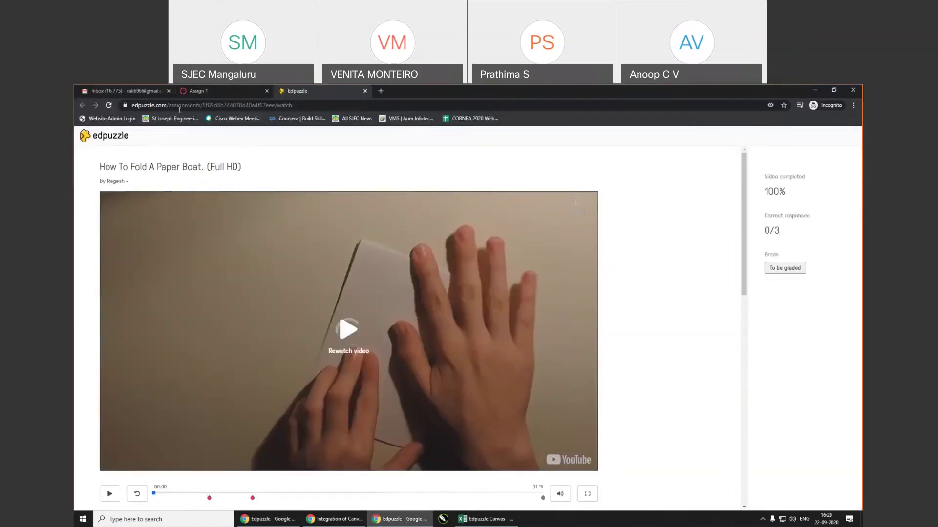
- Remove the assignment path from the incognito address to load Edpuzzle's homepage, highlighting its headline
left_click_drag(169, 106, 394, 106)
key("BackSpace")
key("Return")
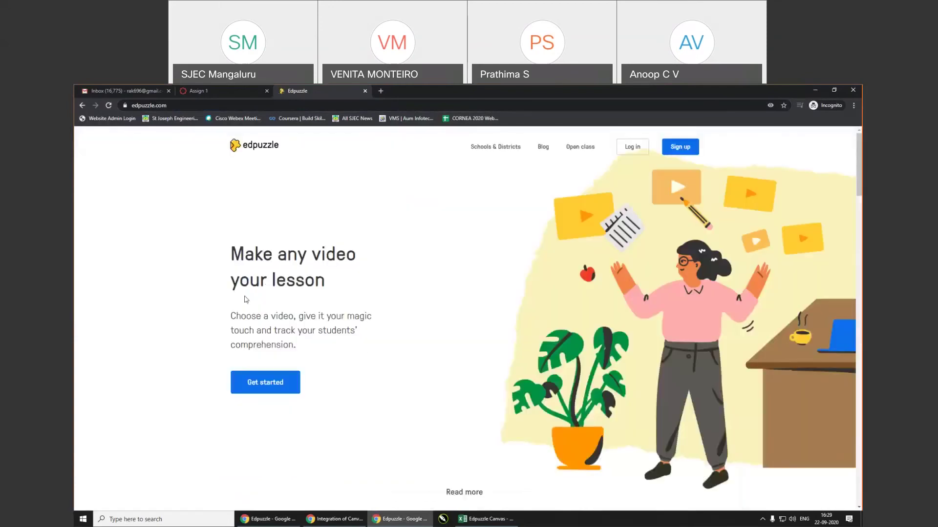
left_click_drag(232, 254, 328, 356)
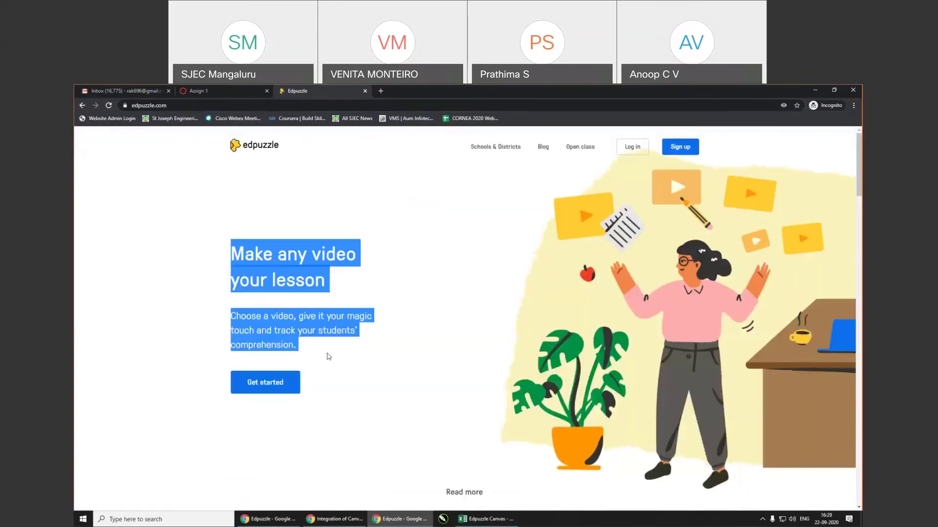
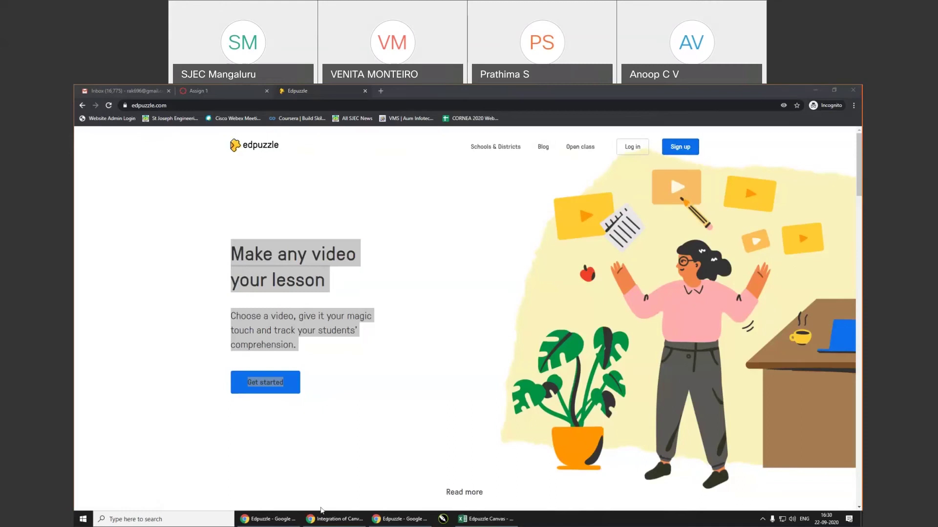
- In Chrome, open the Edpuzzle profile's School settings tab
left_click(268, 519)
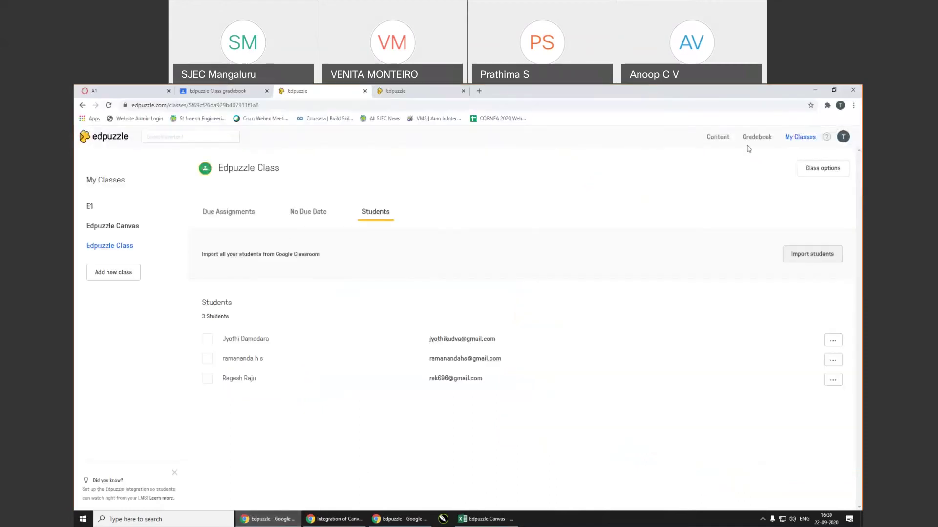
left_click(843, 137)
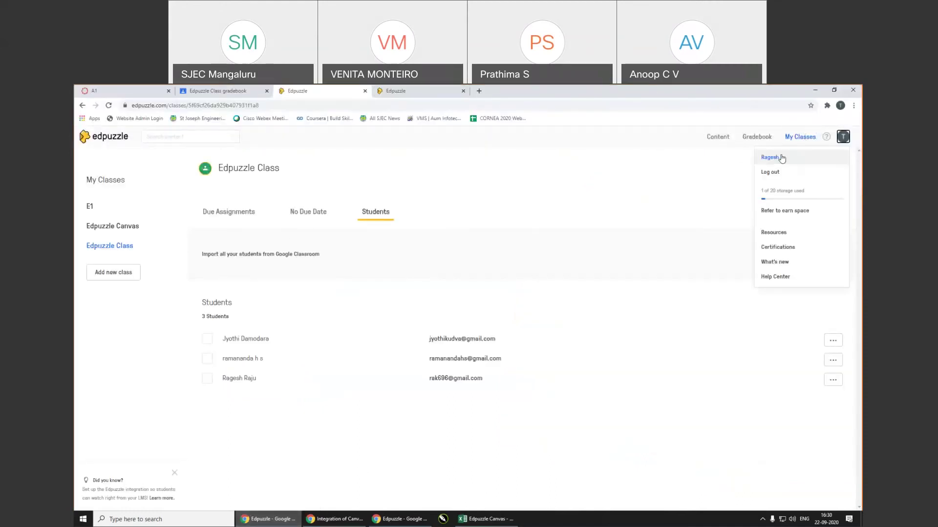
left_click(774, 155)
left_click(374, 265)
scroll(400, 402, "down", 5)
- Review the available LMS integration options but leave the setting at Select LMS
left_click(418, 408)
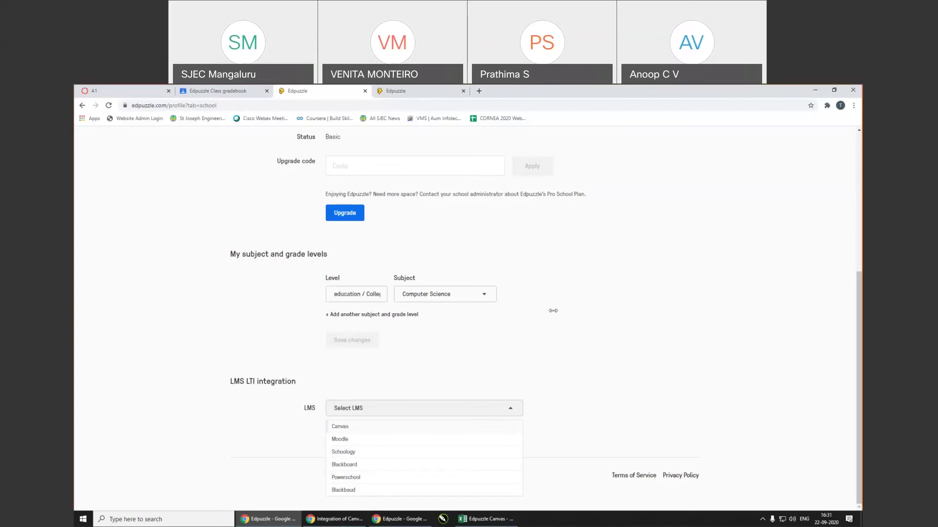
left_click(581, 277)
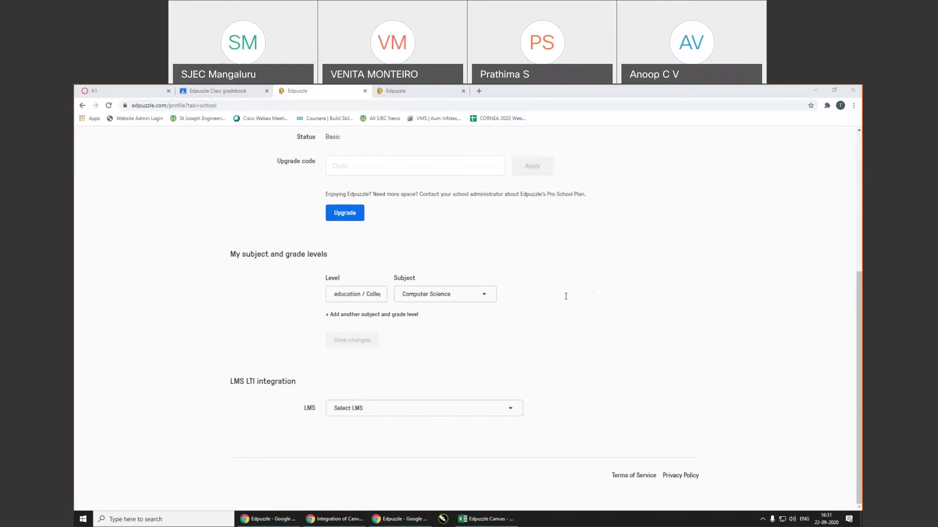
scroll(608, 294, "up", 5)
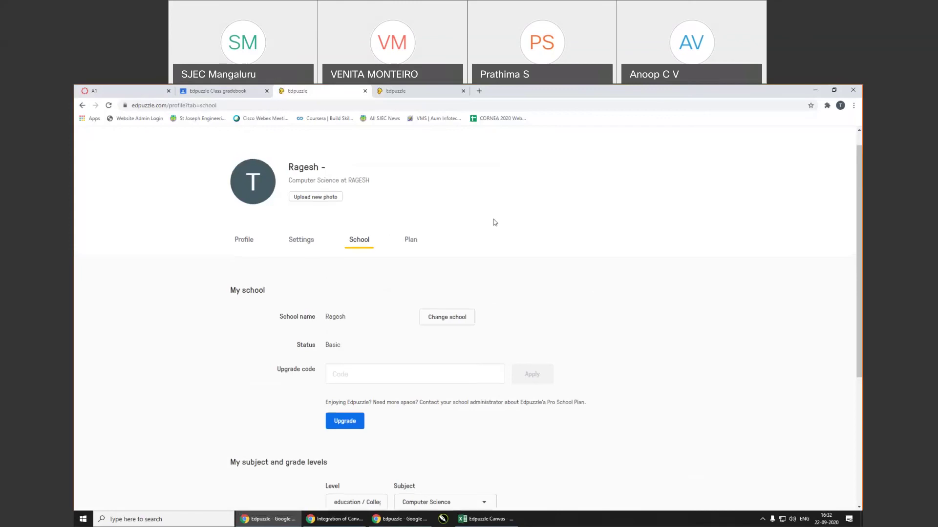
scroll(776, 147, "up", 1)
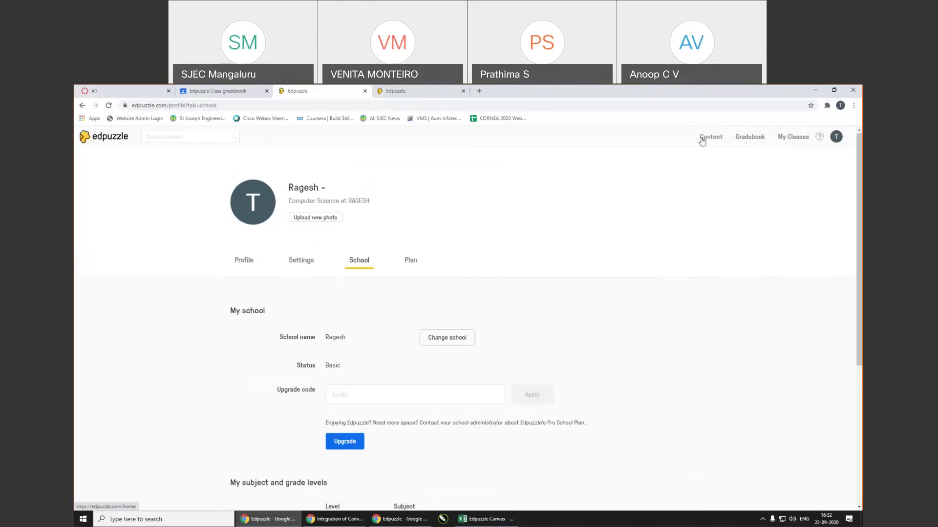
- Upload the video file Edpuzzle.mp4 to My Content
left_click(709, 137)
left_click(106, 261)
left_click(820, 215)
left_click(789, 250)
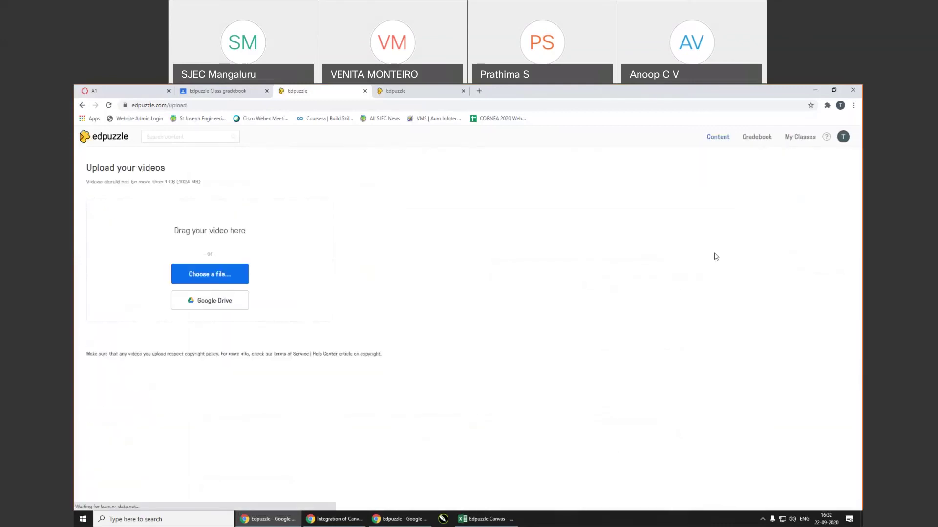
left_click(205, 275)
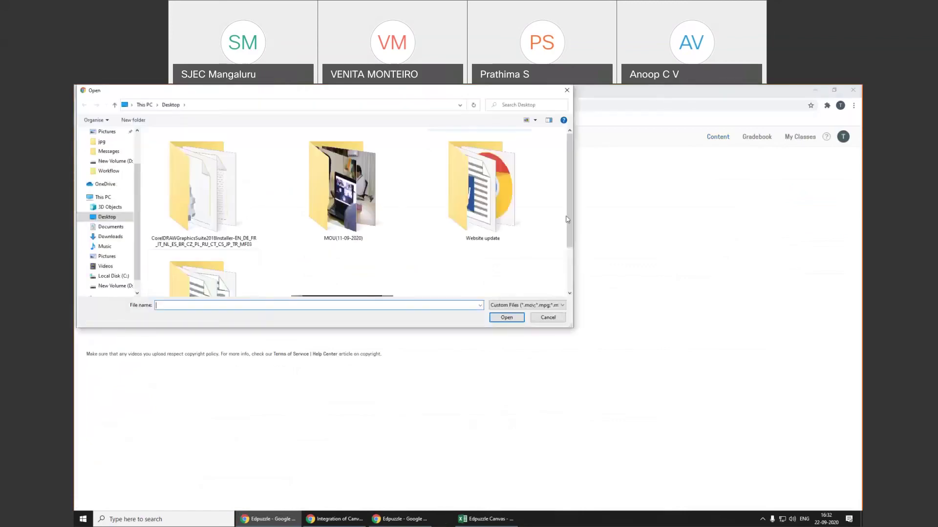
scroll(336, 234, "down", 2)
left_click(337, 255)
left_click(505, 316)
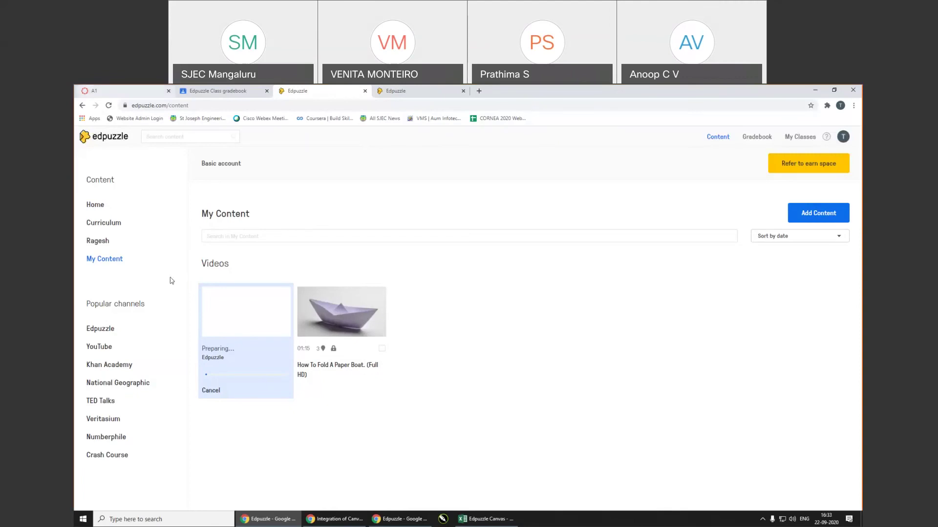
left_click(109, 107)
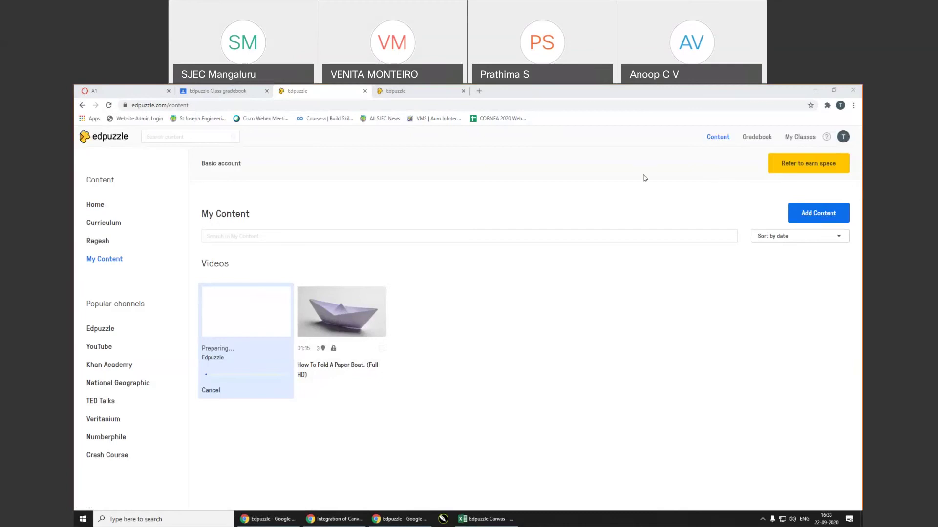
- Review one student's progress on the paper boat assignment in Edpuzzle Class, then return to Content
left_click(795, 137)
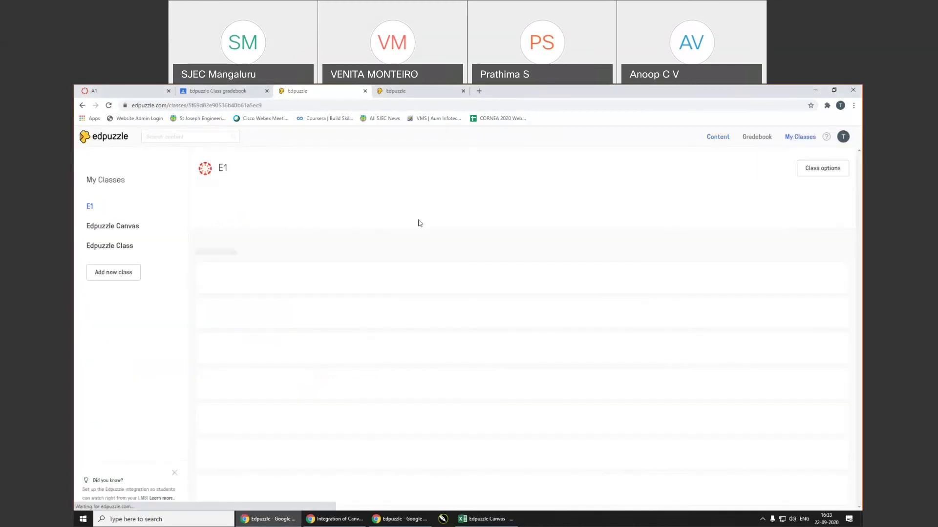
left_click(110, 246)
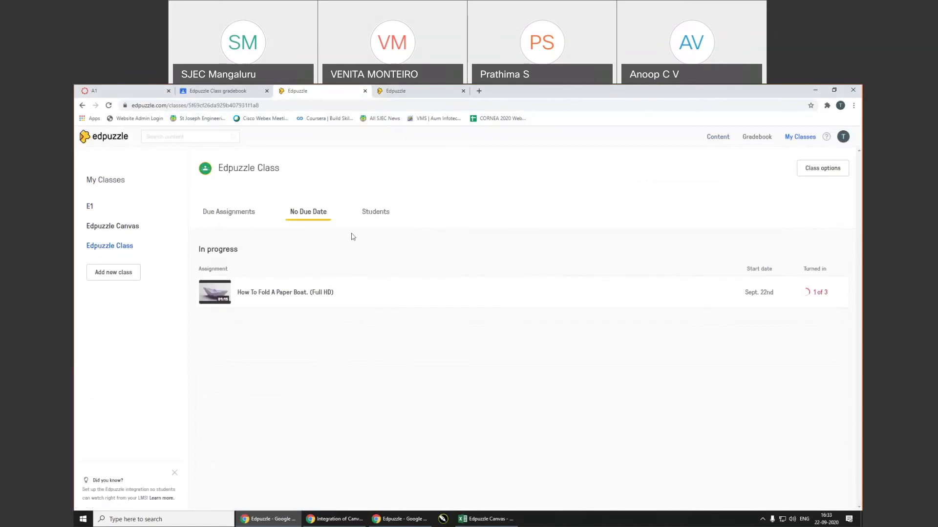
left_click(376, 211)
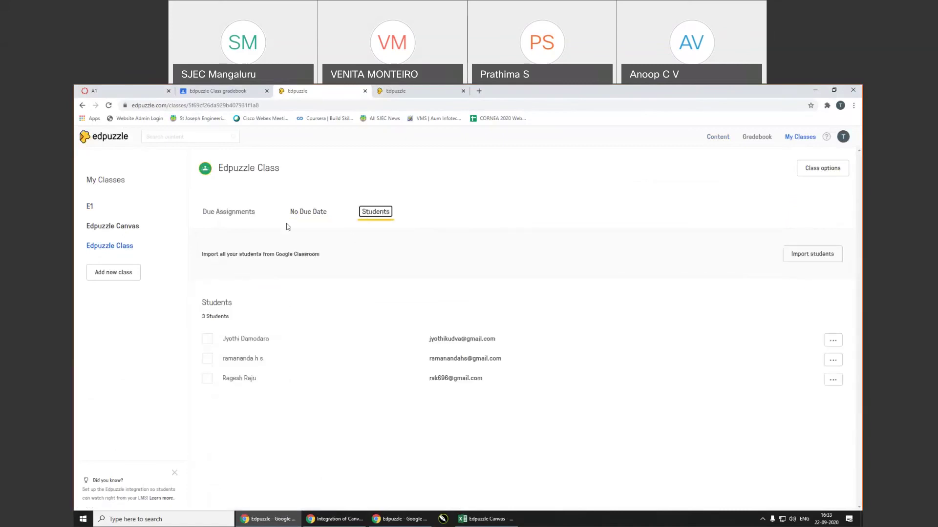
left_click(307, 213)
left_click(283, 293)
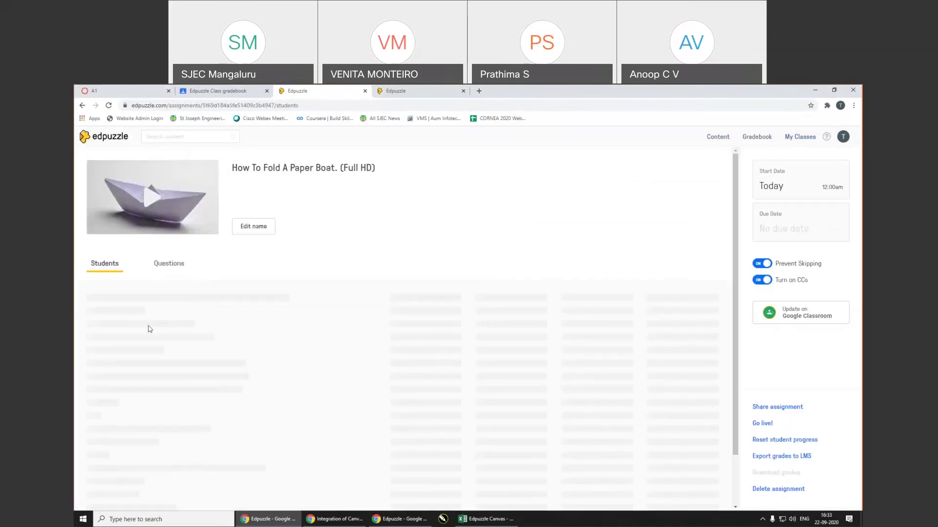
left_click(124, 374)
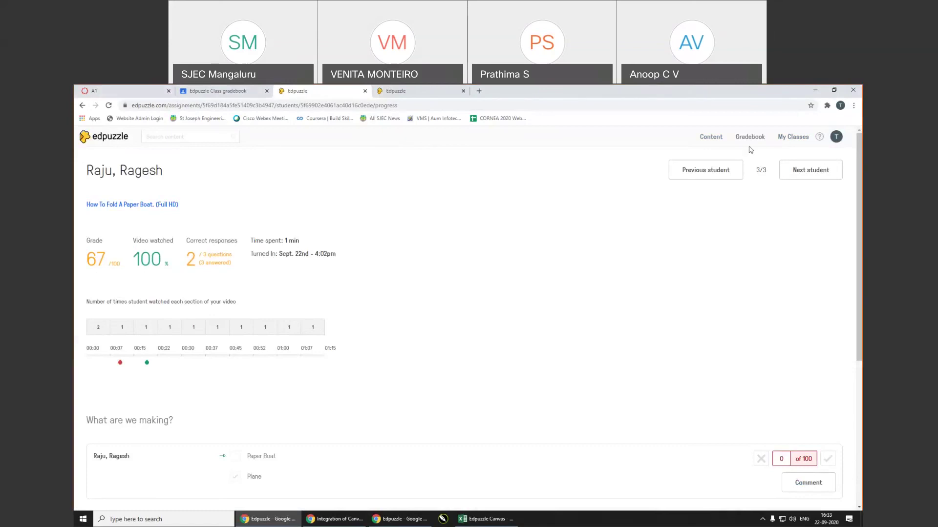
left_click(712, 138)
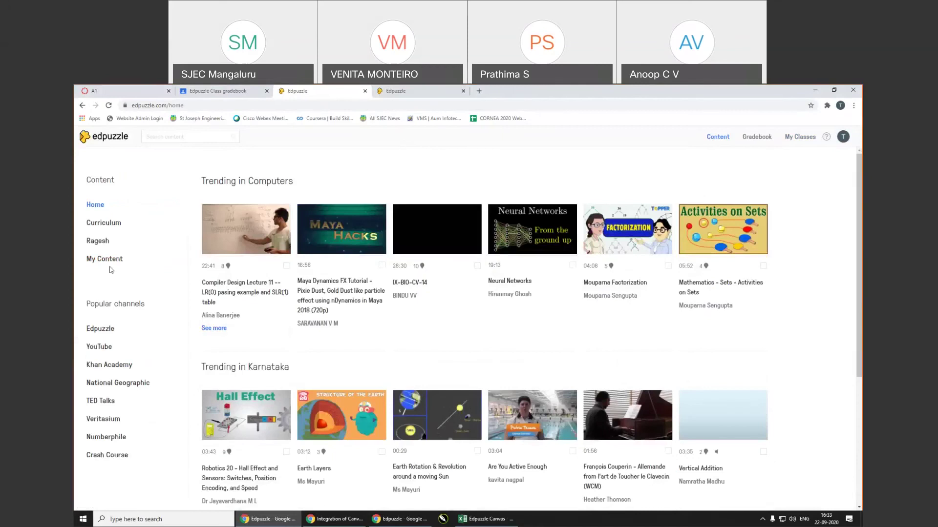
- Refresh My Content until the uploaded Edpuzzle video shows as ready at 00:32
left_click(124, 262)
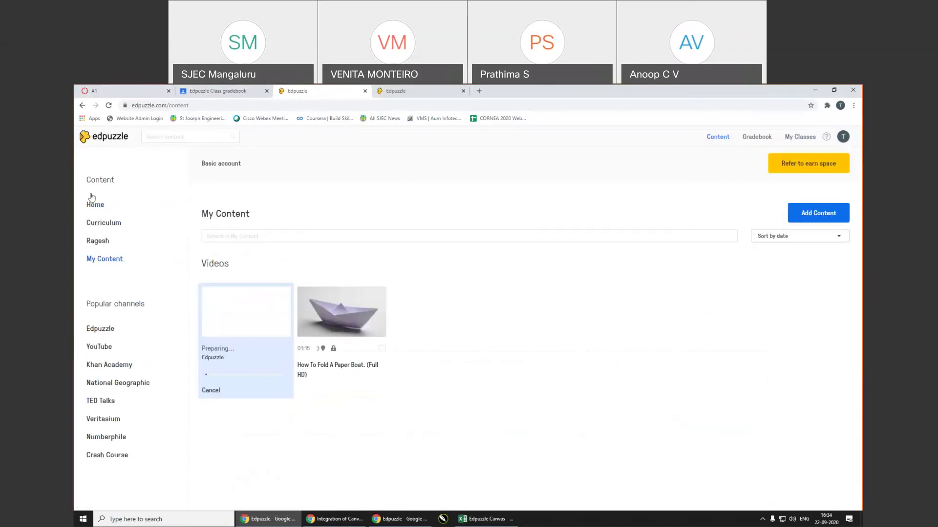
left_click(109, 106)
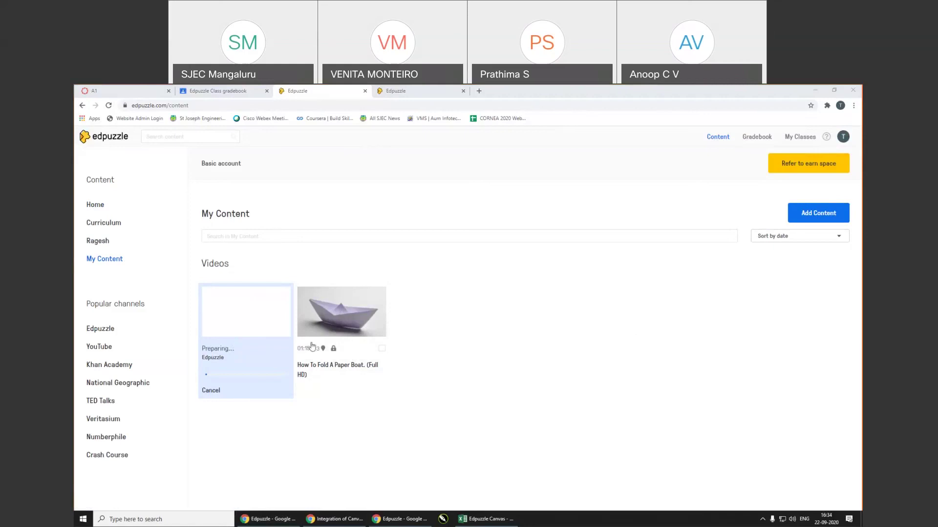
left_click(109, 106)
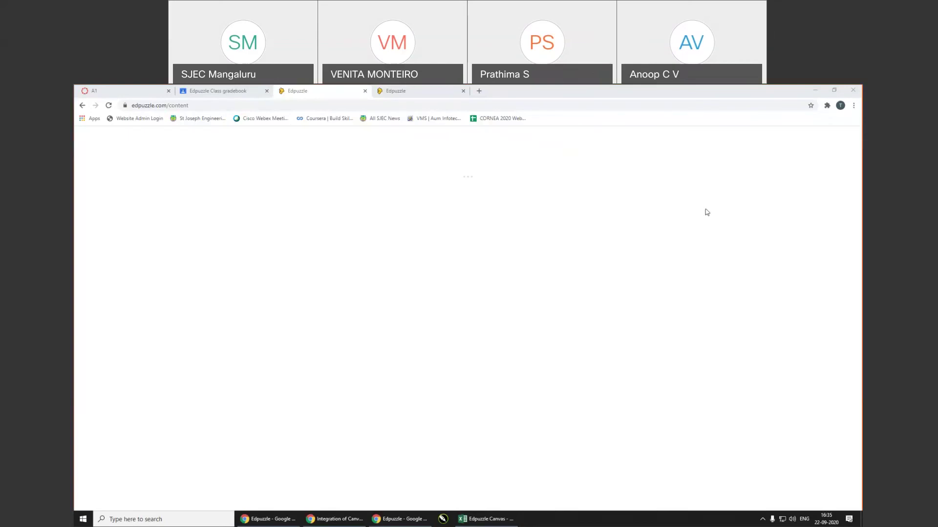
left_click(285, 93)
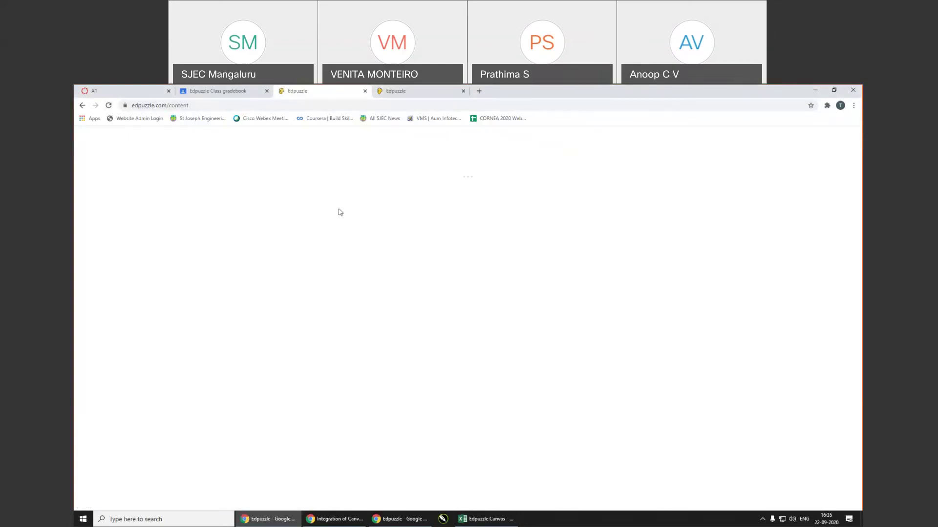
left_click(110, 106)
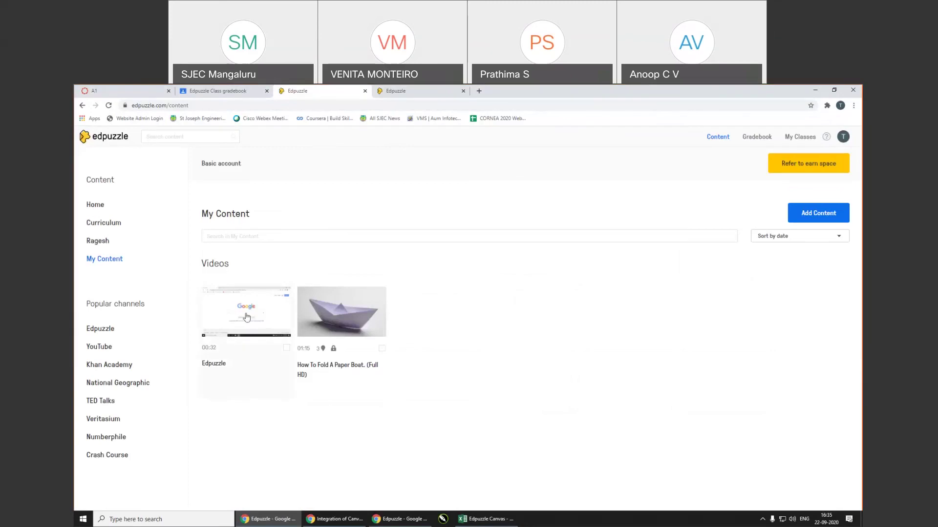
- Record a 6-second voiceover over 00:00–00:06 of the Edpuzzle video
left_click(247, 318)
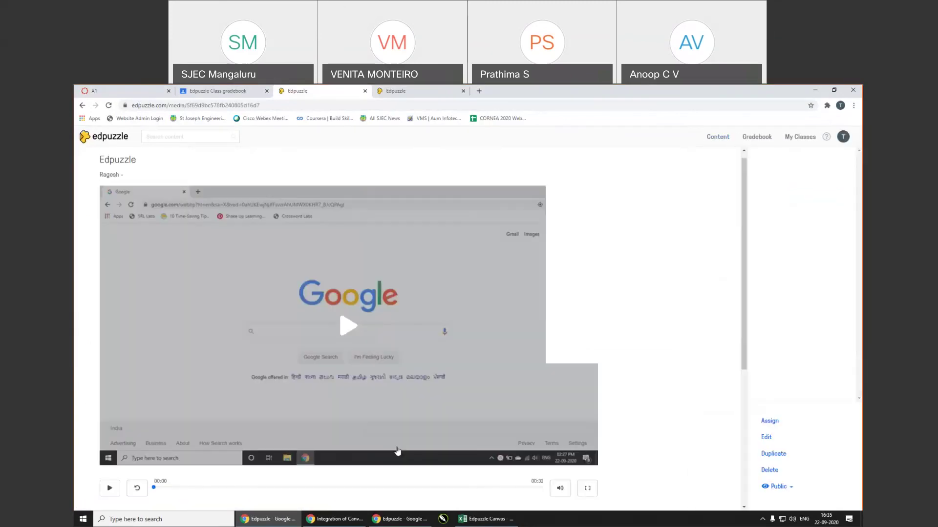
left_click(766, 438)
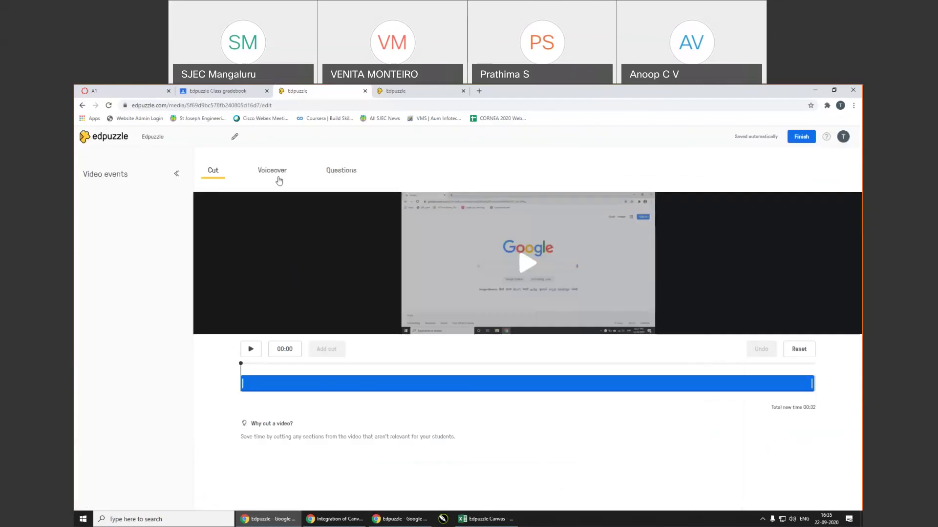
left_click(279, 182)
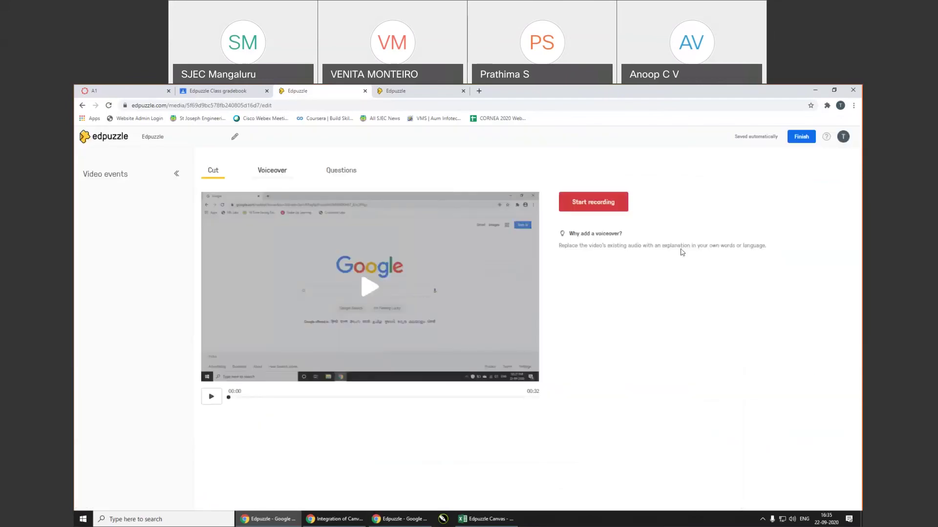
left_click(599, 203)
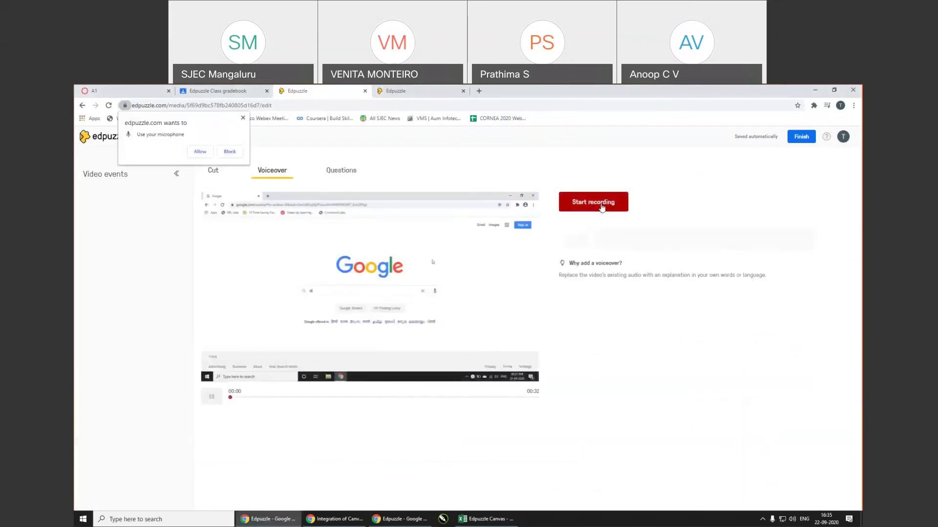
left_click(203, 153)
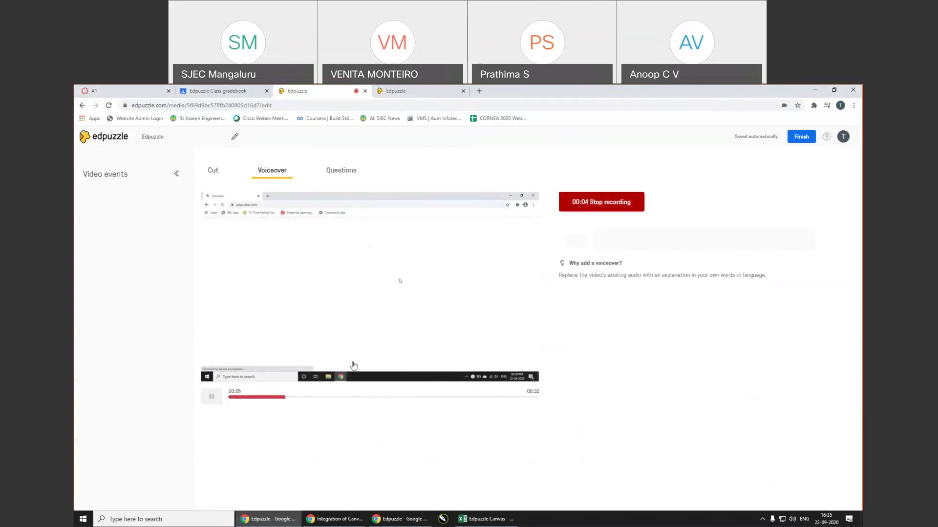
left_click(630, 209)
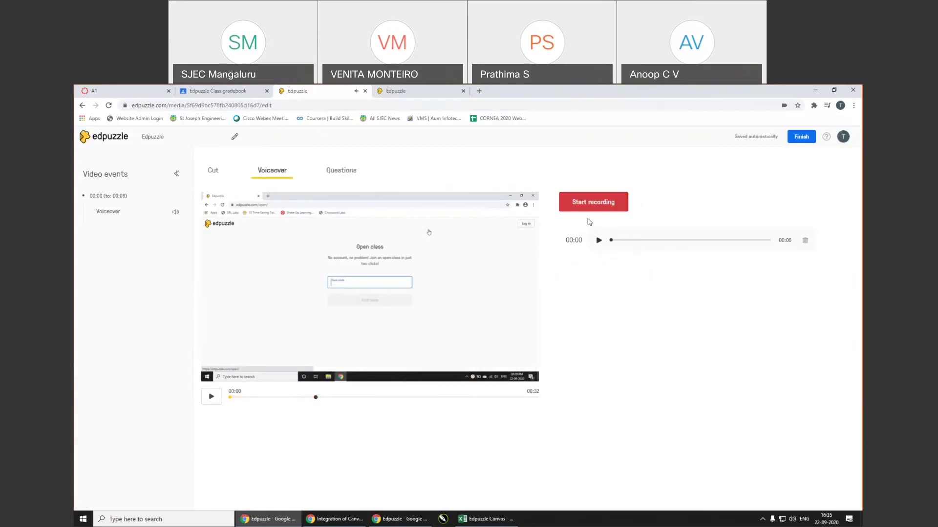
- Finish editing the video, then go to the Canvas A1 assignment tab and course Home
left_click(350, 177)
left_click(801, 139)
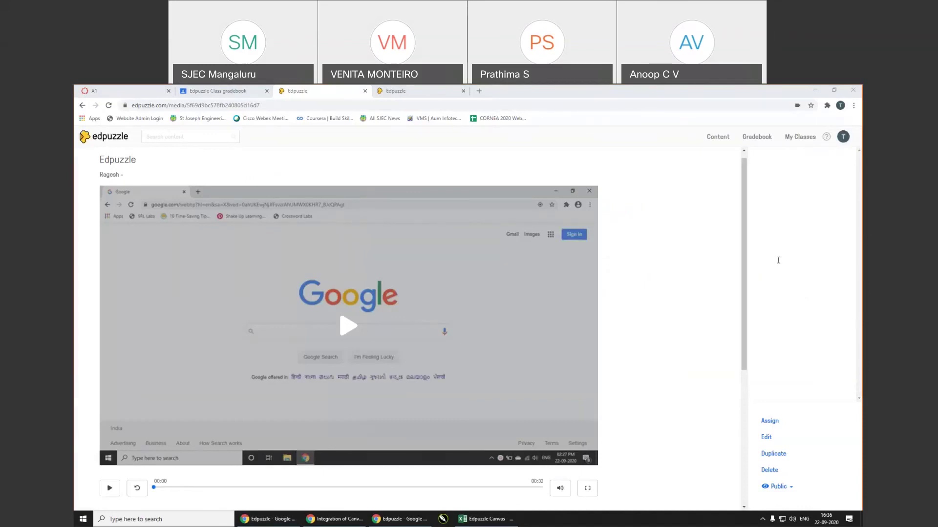
left_click(627, 171)
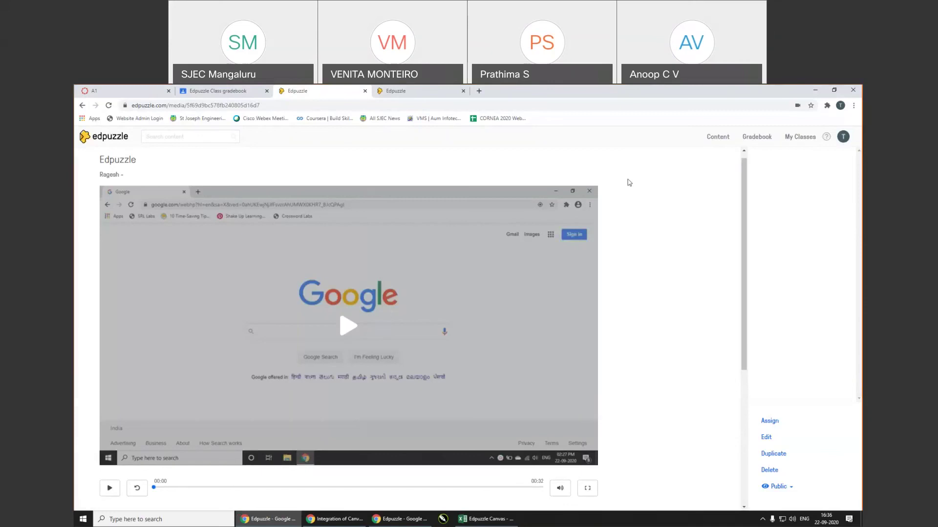
left_click(122, 90)
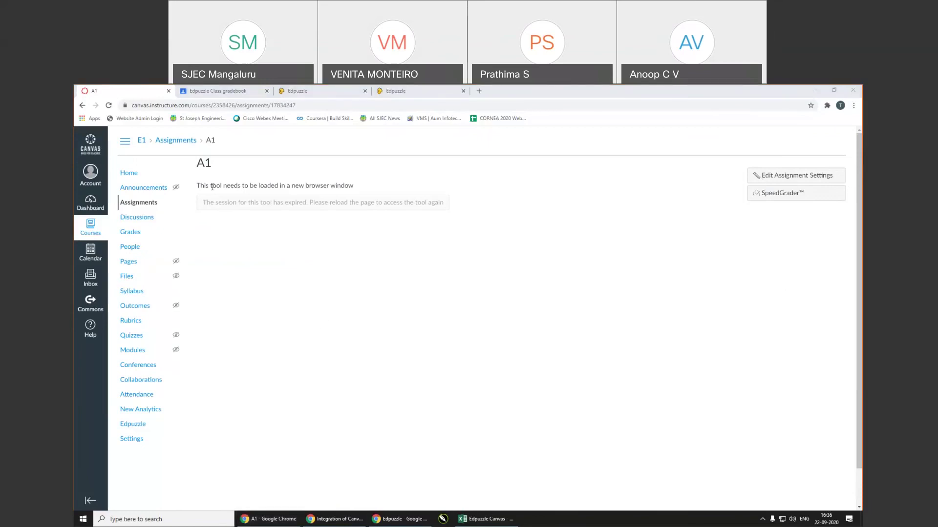
left_click(129, 176)
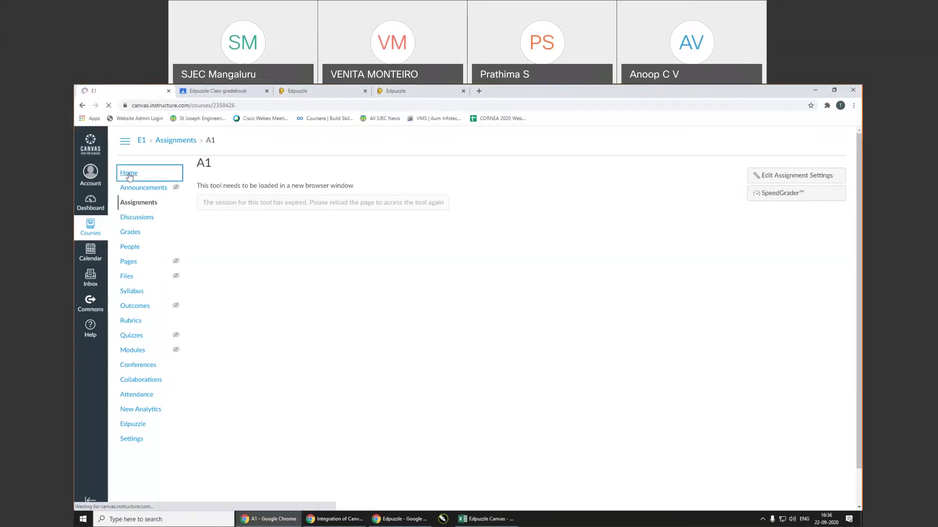
- Start a new Canvas assignment named 'Assgn 2' with External Tool as the submission type
left_click(139, 203)
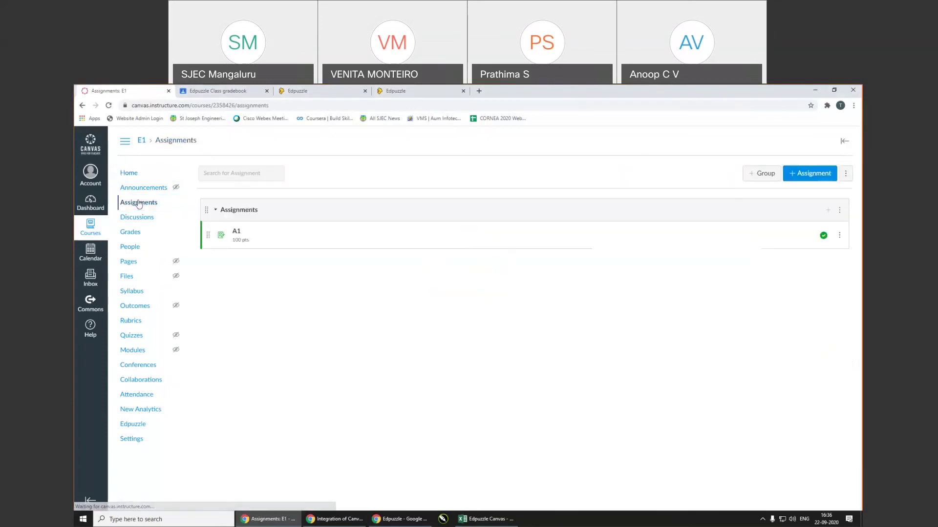
left_click(798, 175)
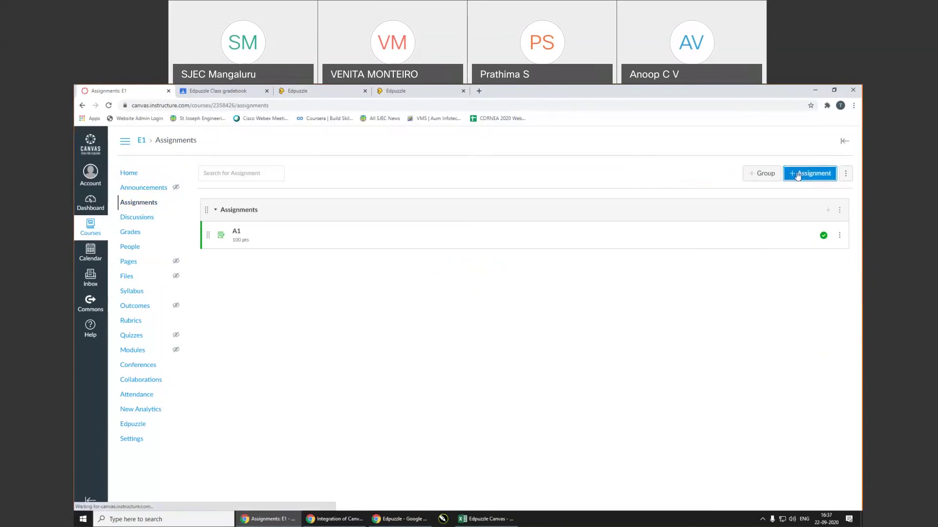
type("Ass")
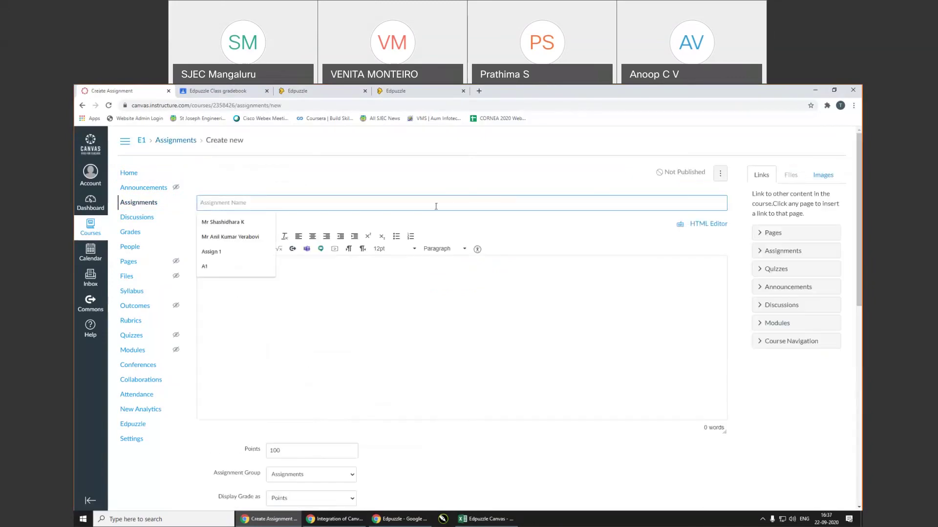
type("gn 2")
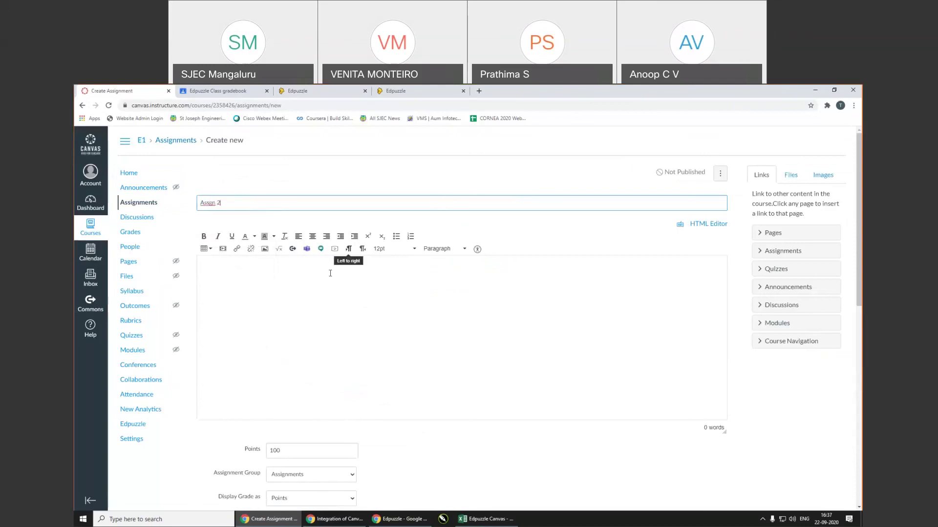
scroll(320, 293, "down", 3)
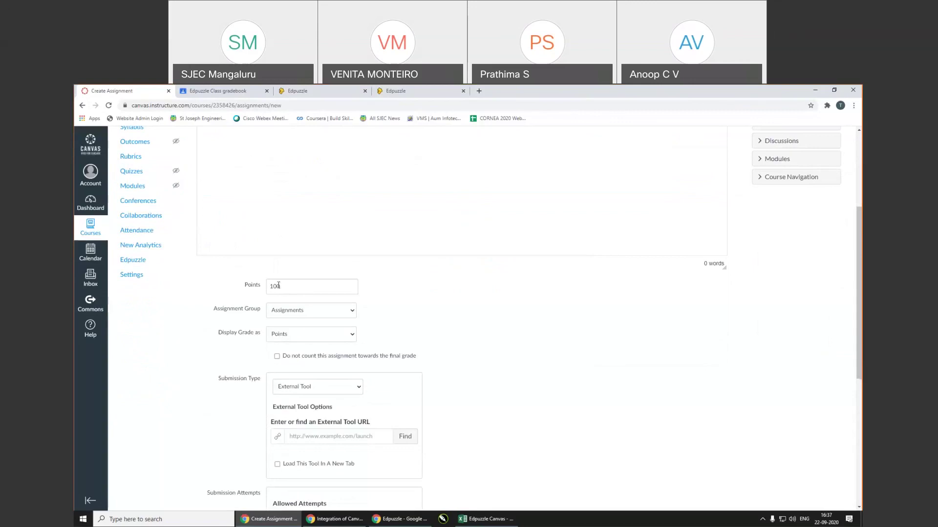
scroll(313, 293, "down", 1)
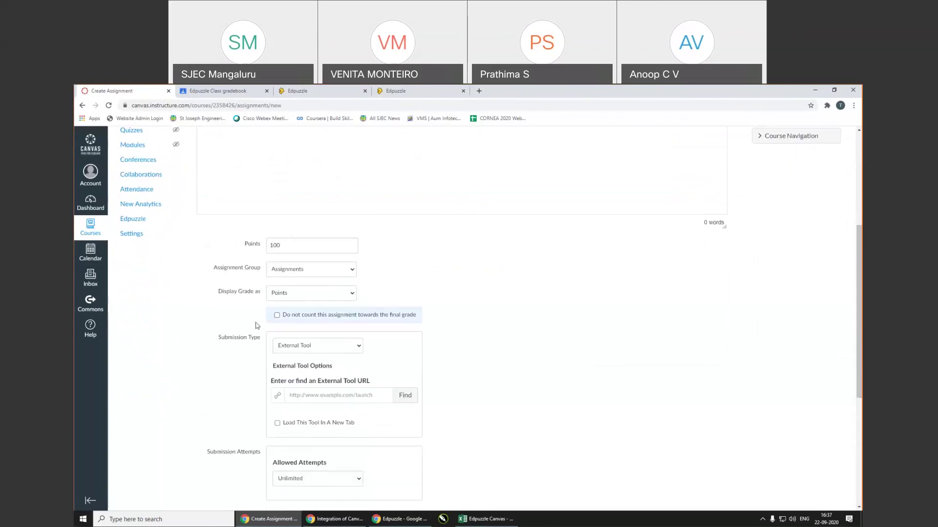
left_click(318, 345)
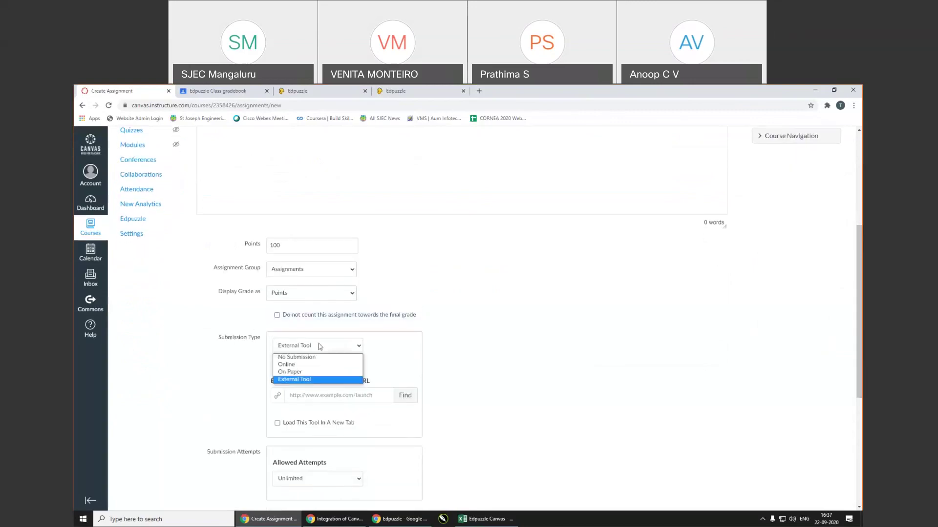
left_click(293, 364)
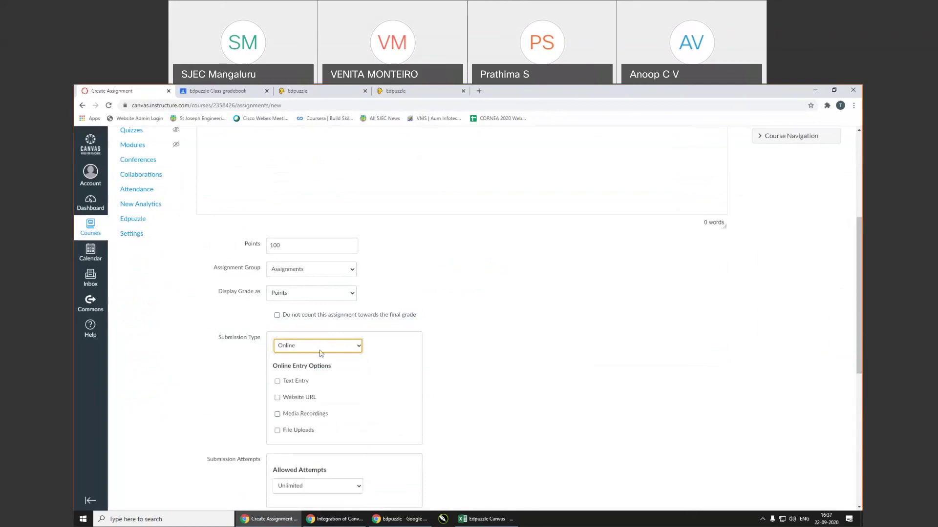
left_click(324, 349)
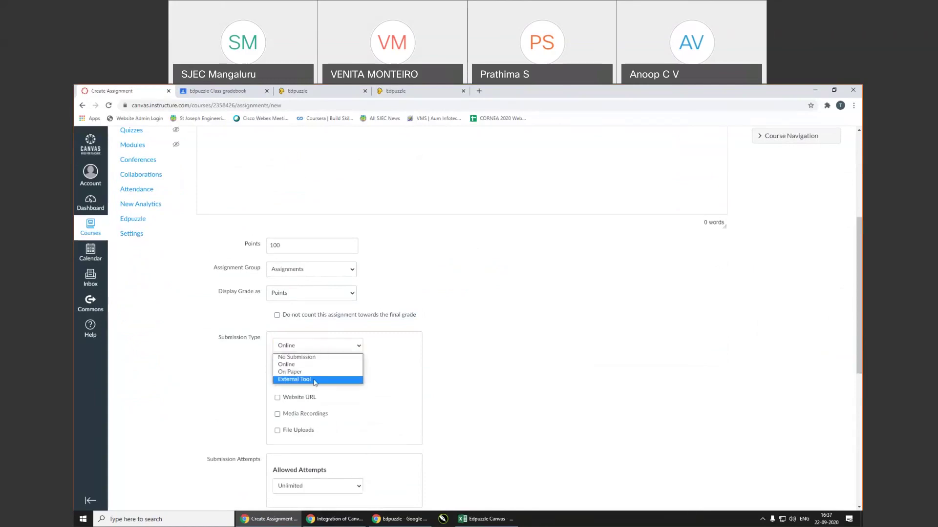
left_click(315, 380)
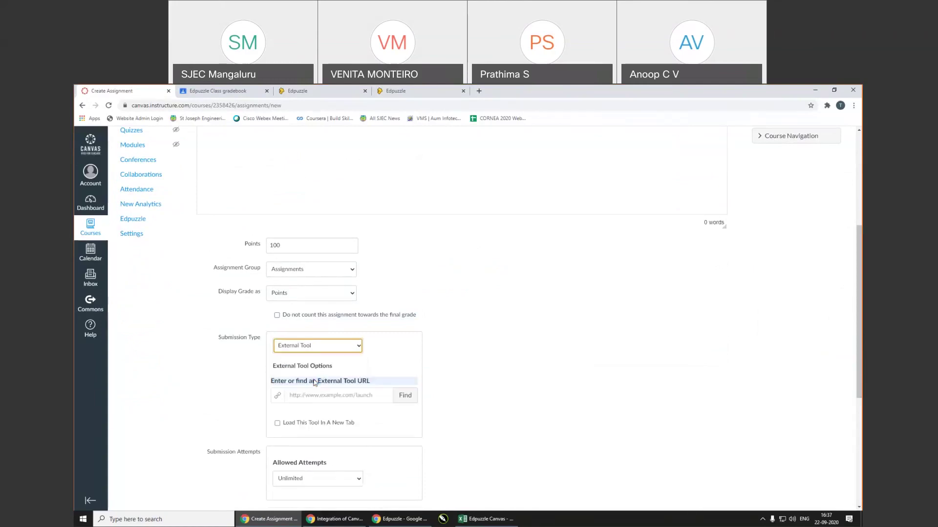
left_click(406, 397)
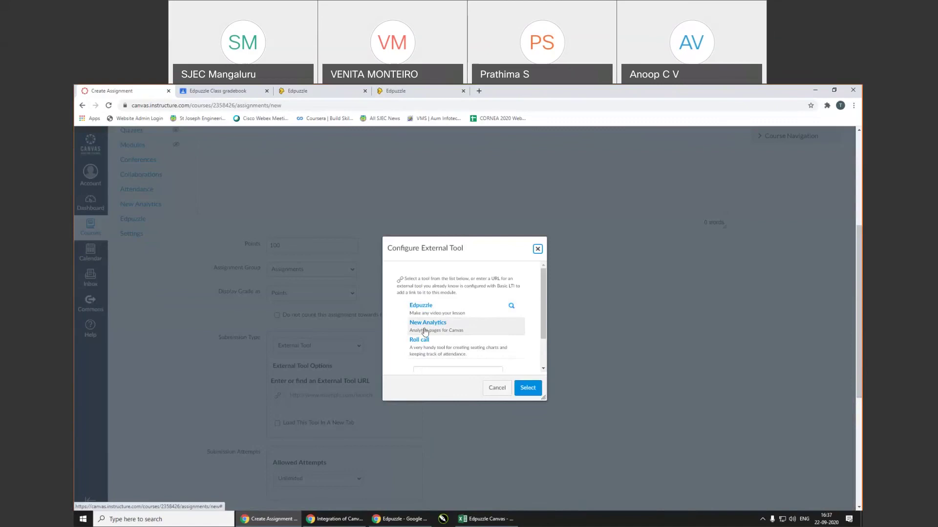
- Link the Edpuzzle video, assigned to E1, as the external tool, loading in a new tab
left_click(421, 308)
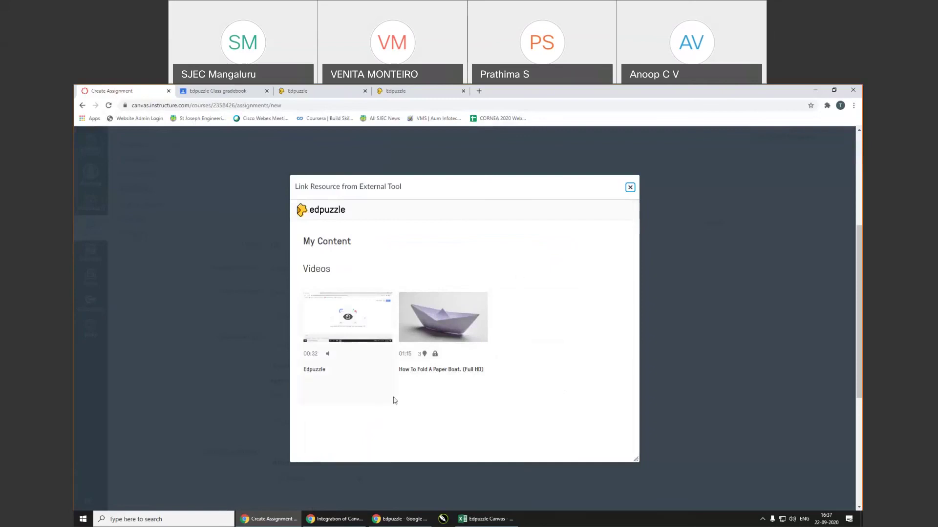
left_click(347, 320)
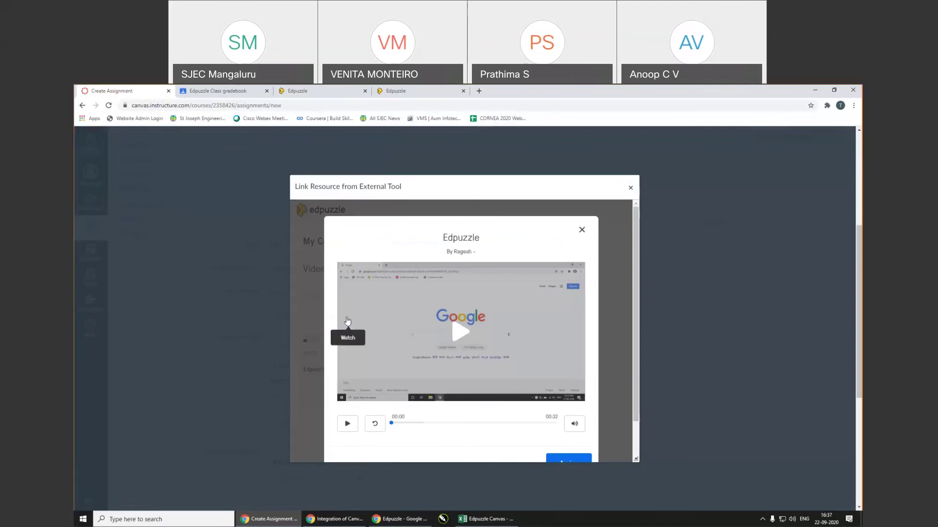
scroll(459, 381, "down", 1)
left_click(577, 425)
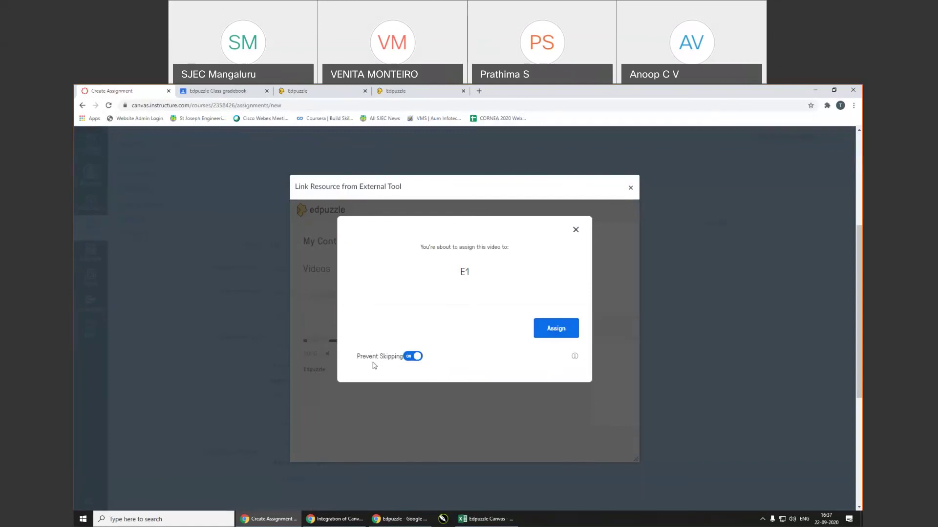
left_click(553, 334)
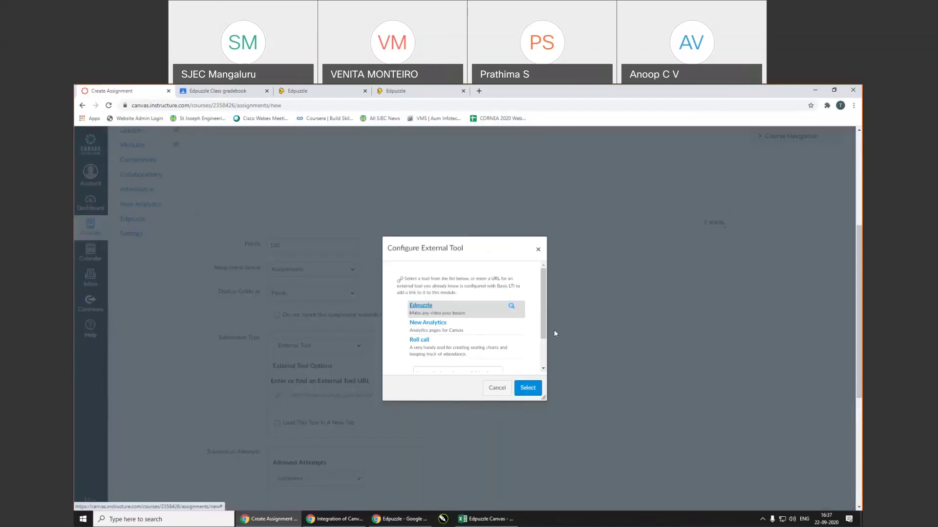
scroll(467, 359, "down", 2)
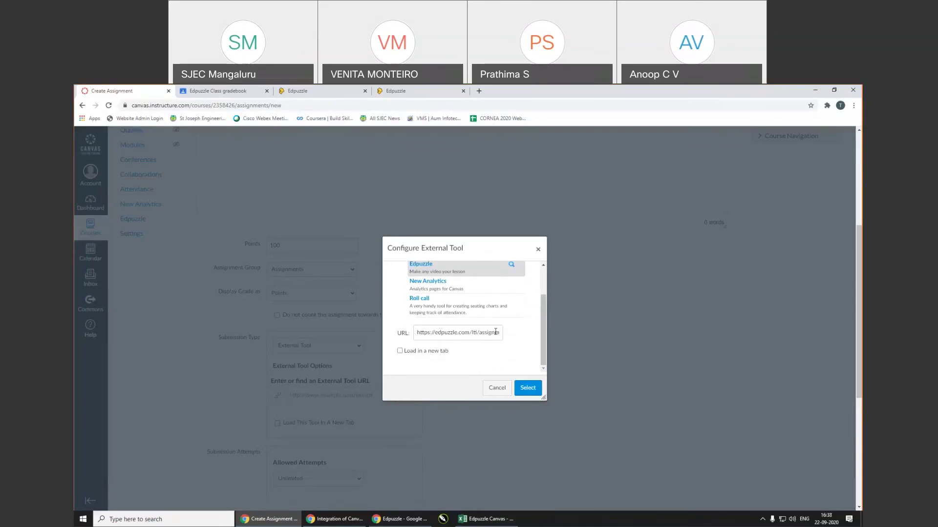
left_click(401, 352)
left_click(526, 393)
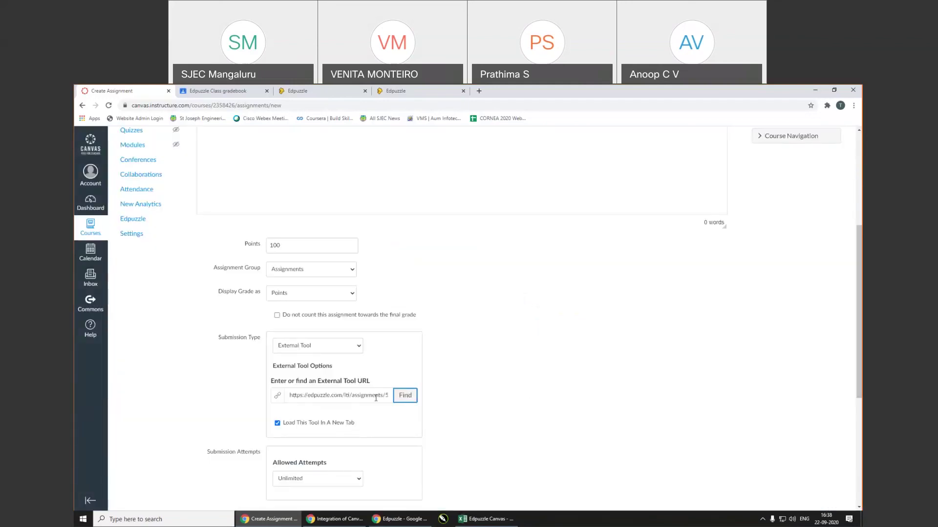
- Save and publish Assgn 2, then return to the Edpuzzle video tab
scroll(385, 398, "down", 5)
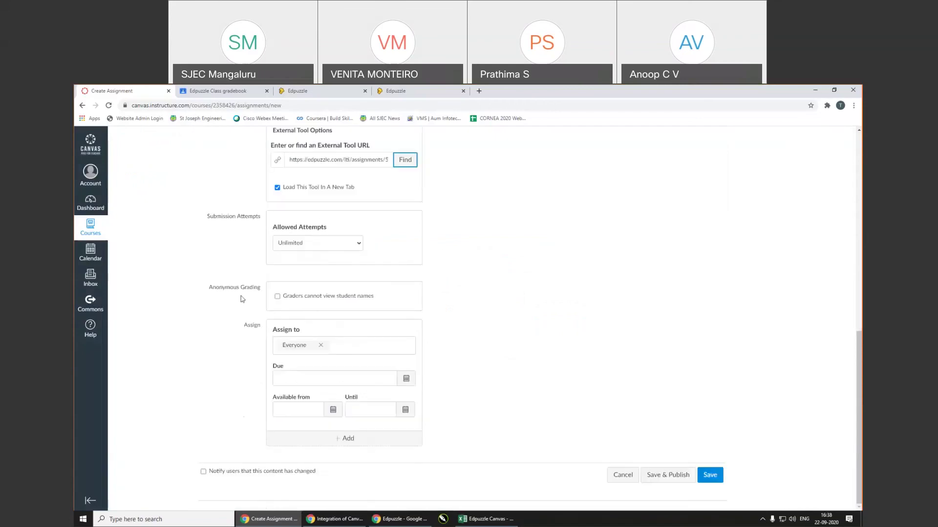
left_click(672, 478)
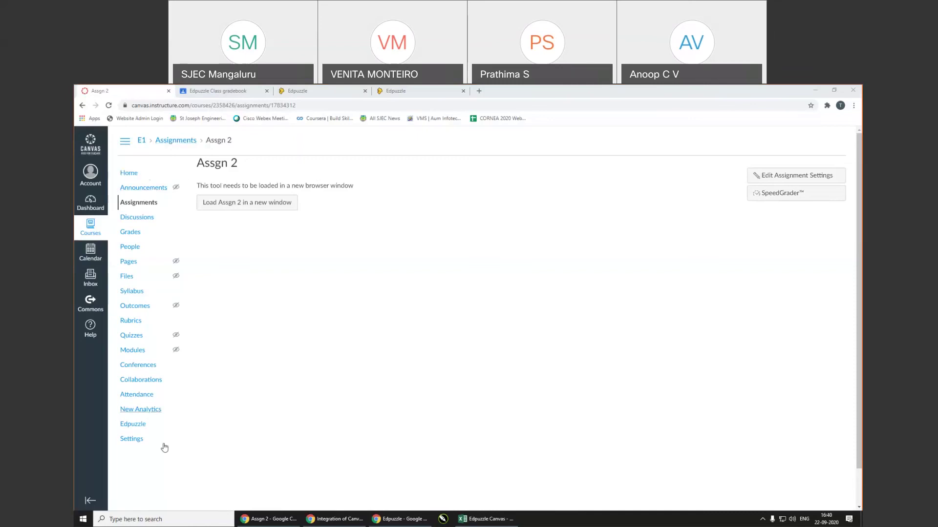
left_click(317, 91)
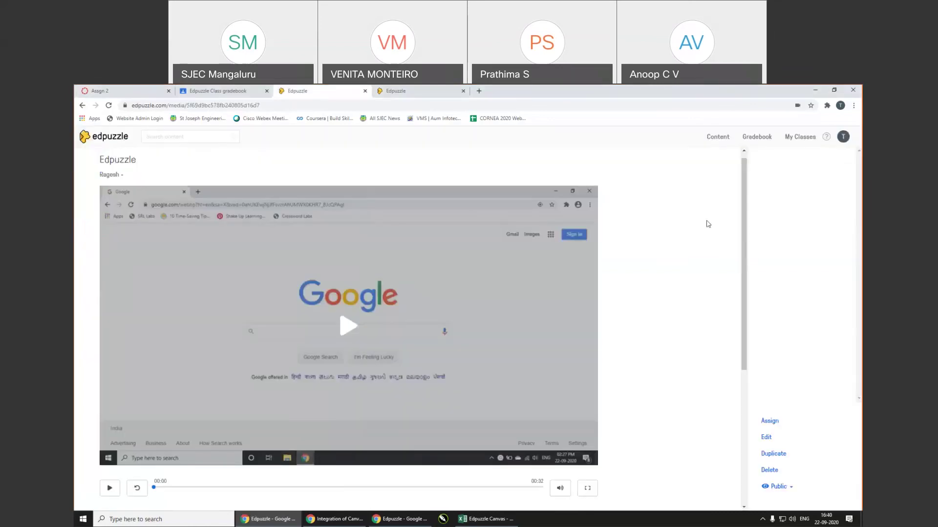
- Disconnect the Canvas account linked to the Edpuzzle profile
left_click(843, 137)
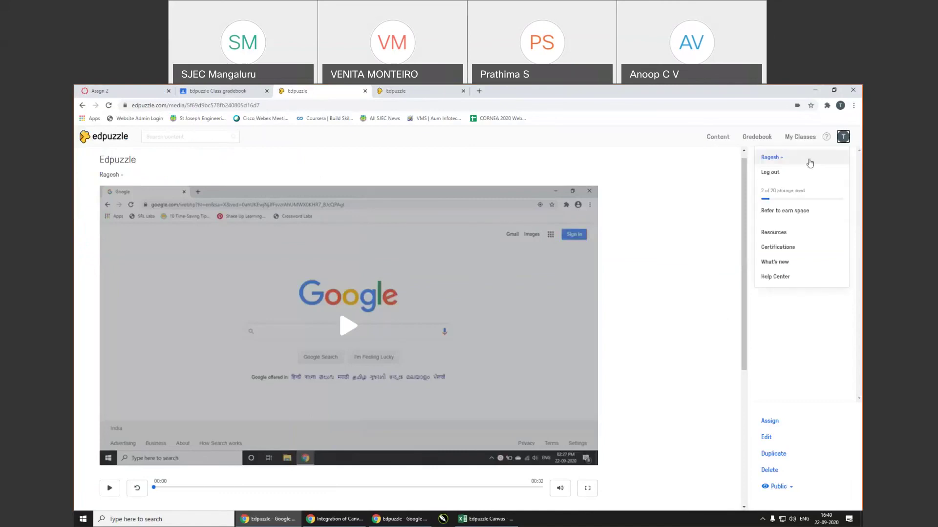
left_click(769, 155)
scroll(452, 252, "down", 4)
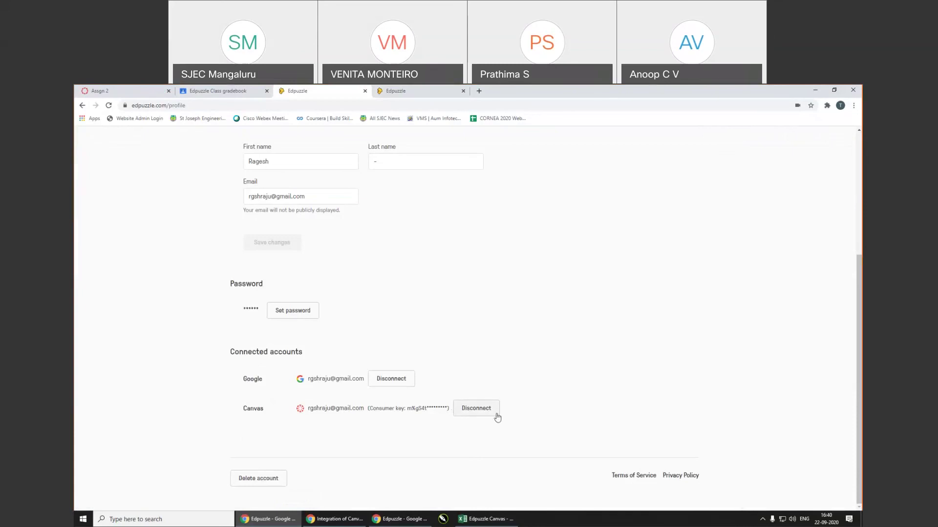
left_click(480, 415)
scroll(483, 414, "up", 3)
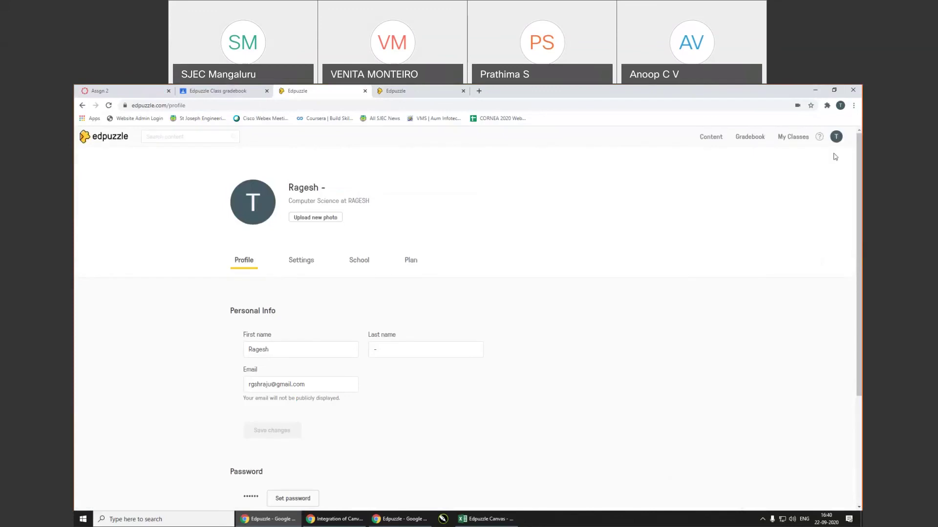
- Set Canvas as the School's LMS to reveal the consumer key and shared secret, then return to Canvas
left_click(839, 138)
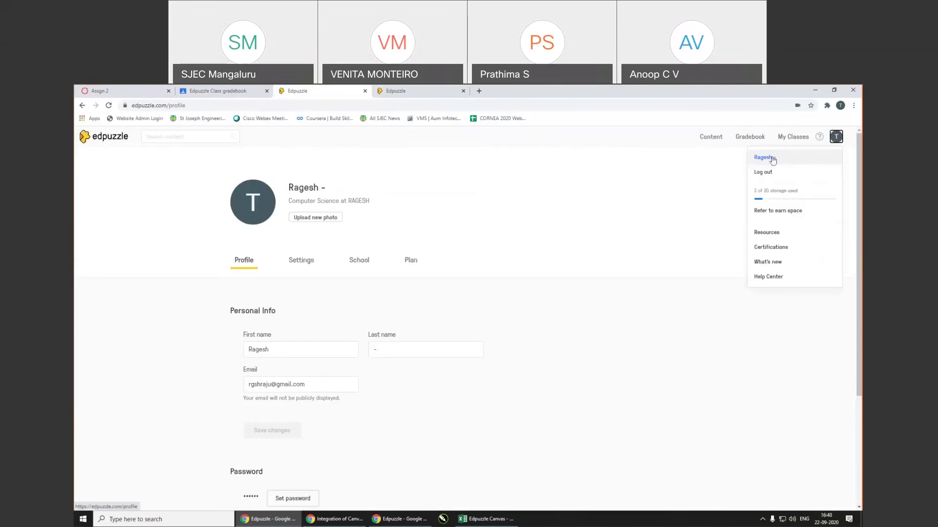
left_click(354, 264)
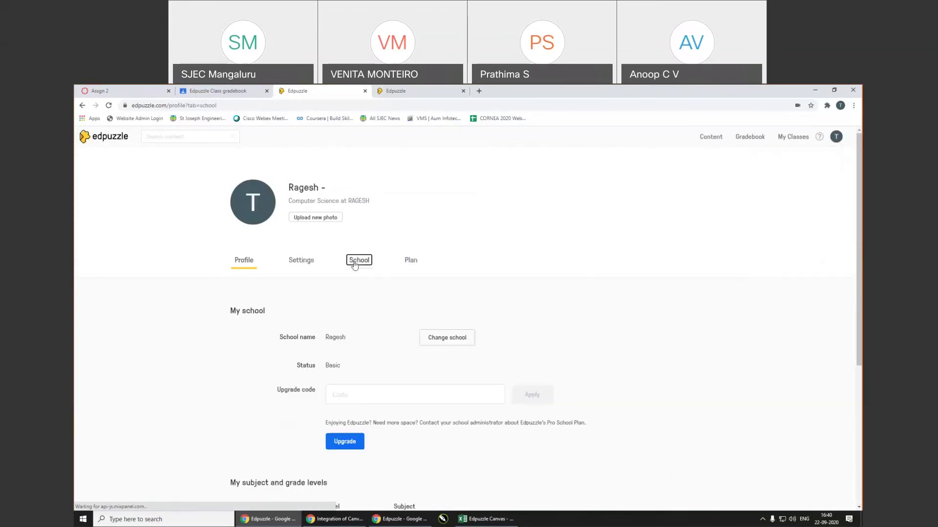
scroll(354, 265, "down", 5)
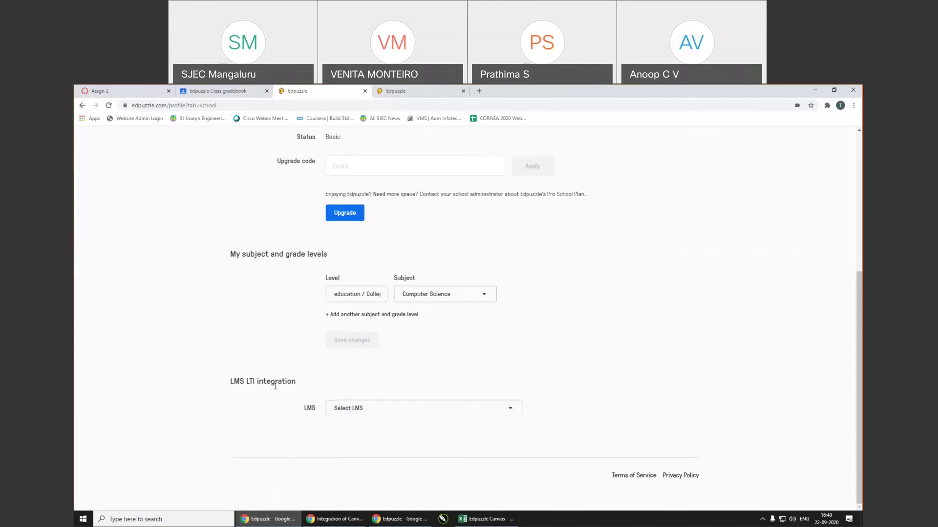
left_click(354, 411)
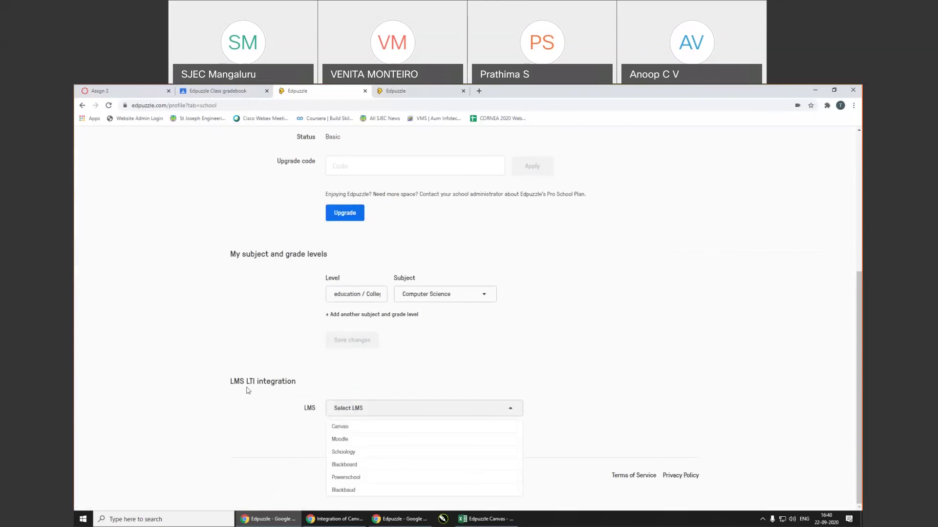
left_click(346, 426)
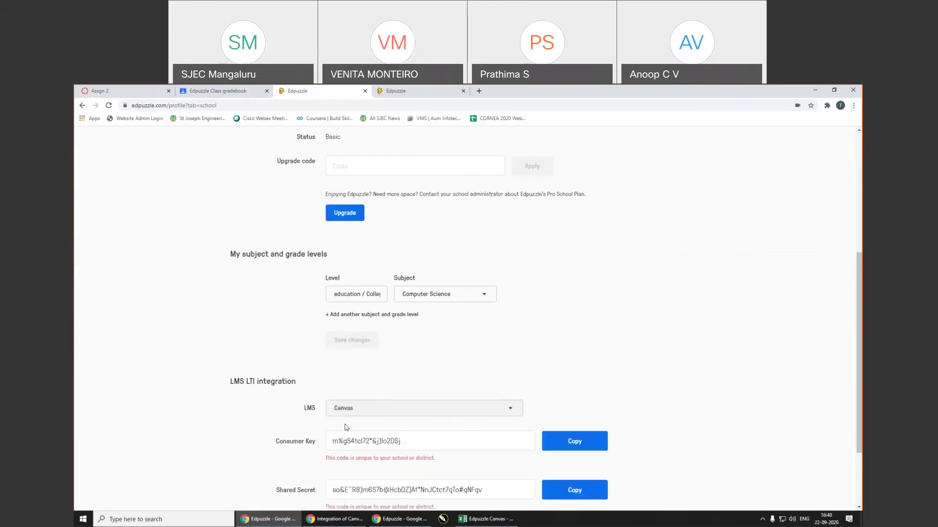
scroll(346, 427, "down", 2)
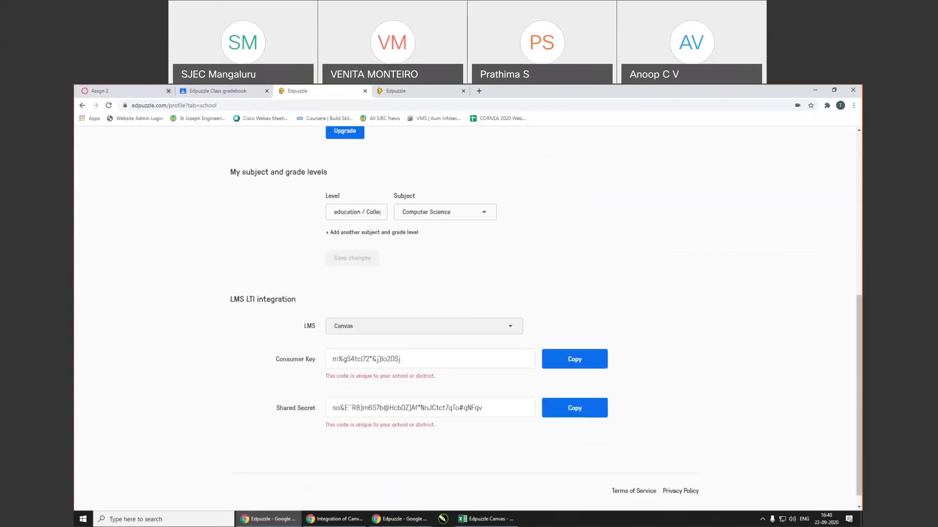
left_click(138, 90)
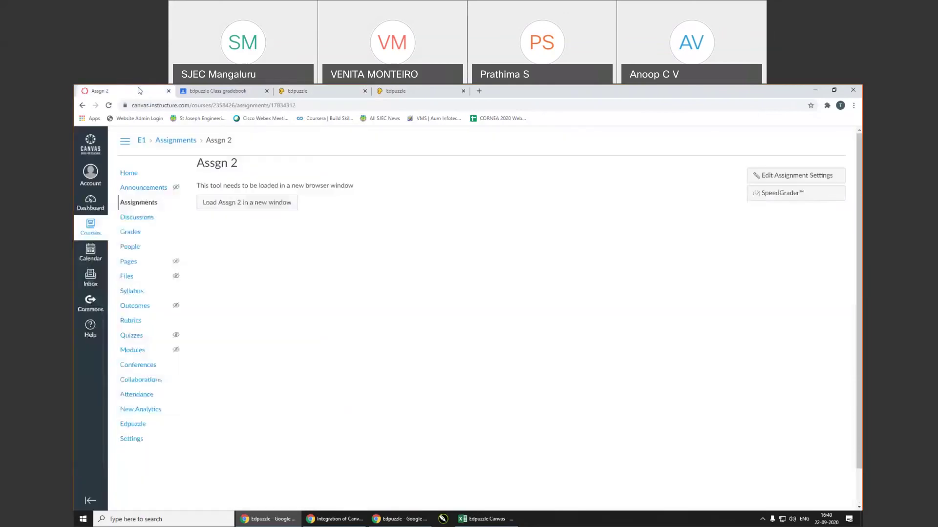
- Browse the Courses and Account flyouts, view all courses, then return to the Dashboard
left_click(92, 229)
left_click(126, 181)
left_click(90, 174)
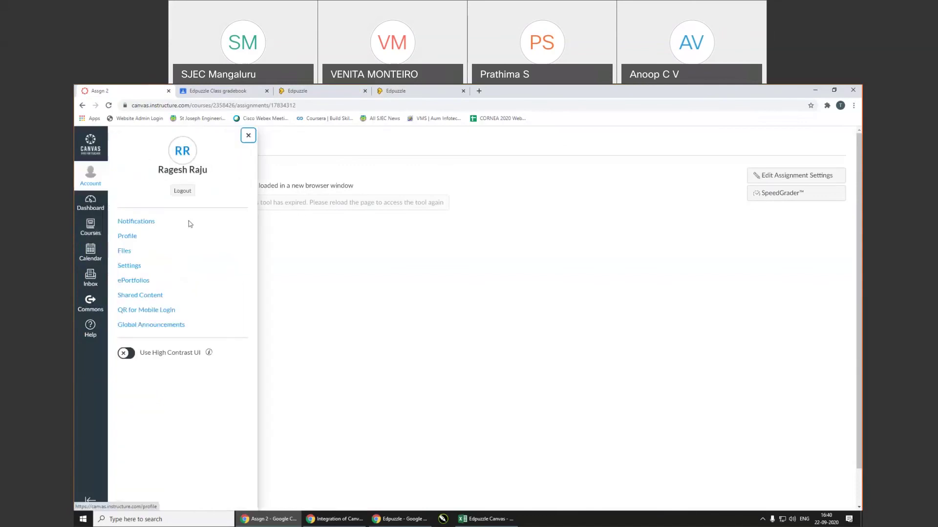
left_click(134, 235)
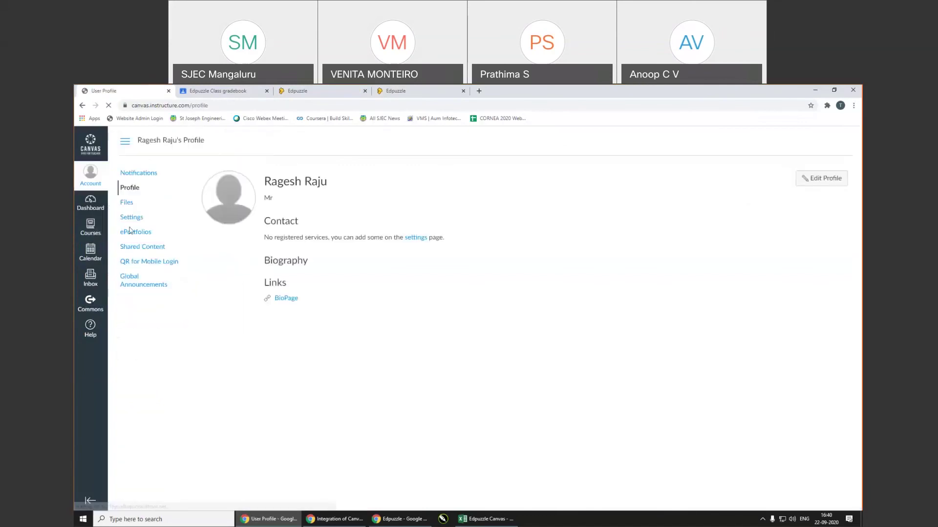
left_click(88, 185)
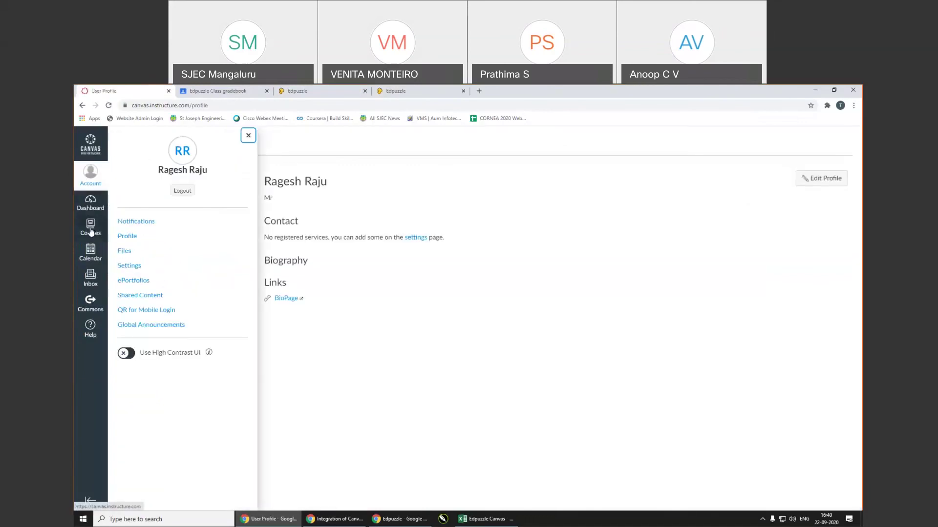
left_click(92, 232)
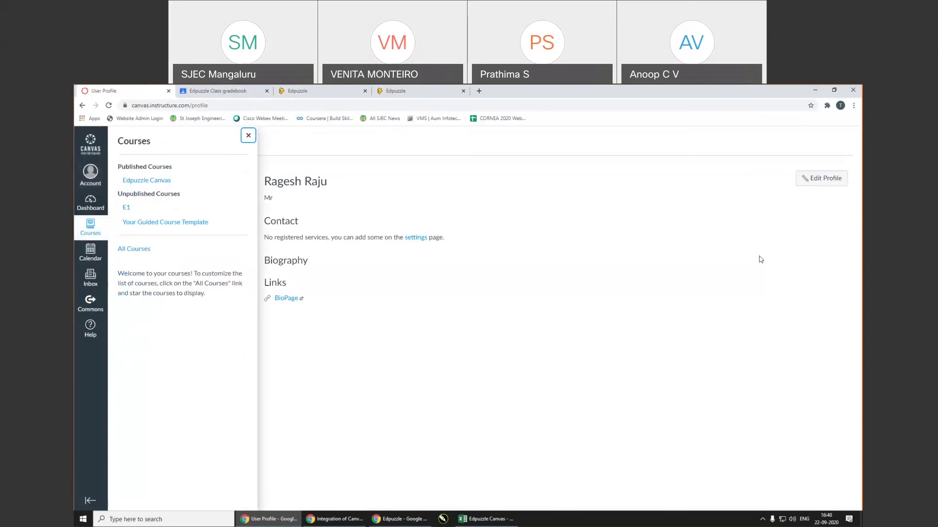
left_click(133, 249)
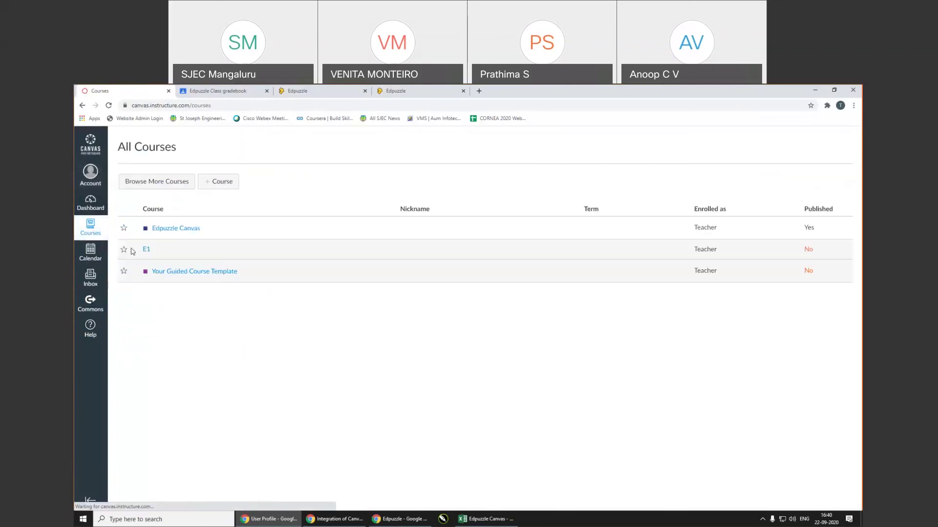
left_click(91, 175)
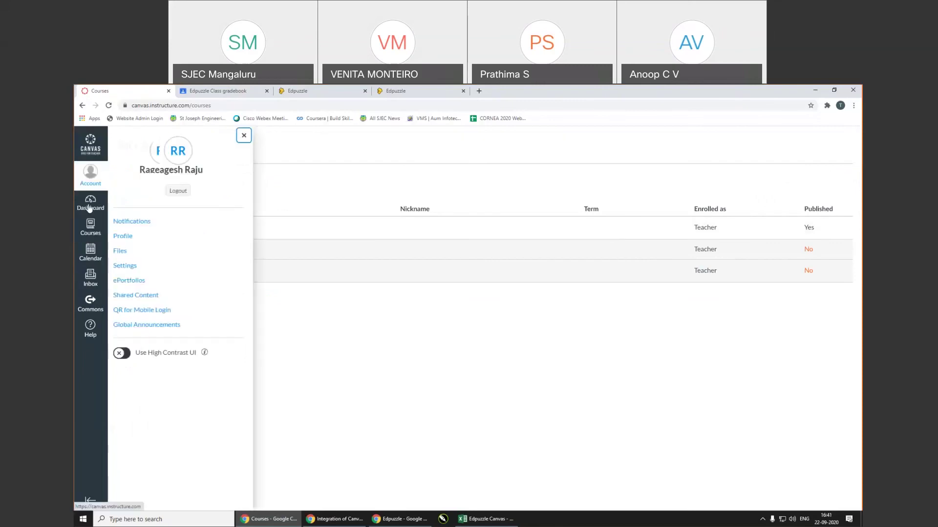
left_click(90, 208)
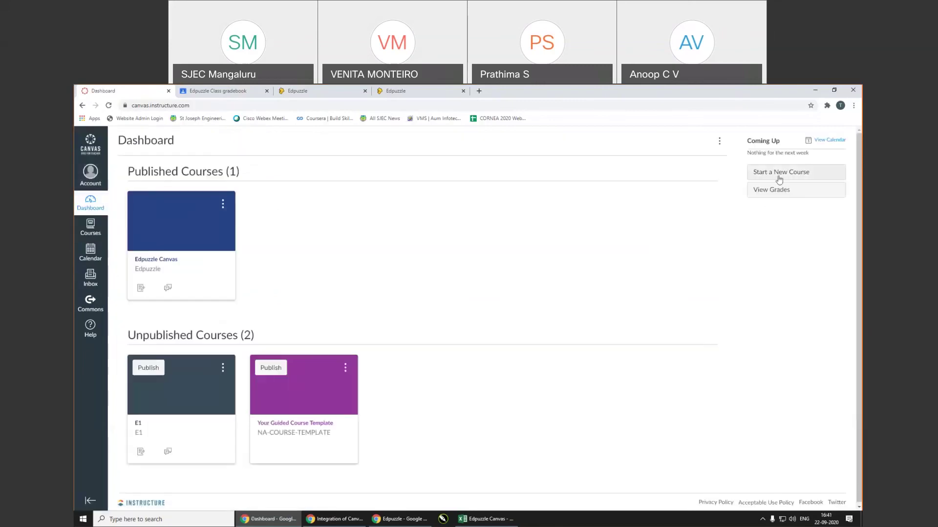
- Create a new course named E2 from the Dashboard
left_click(779, 173)
left_click(544, 291)
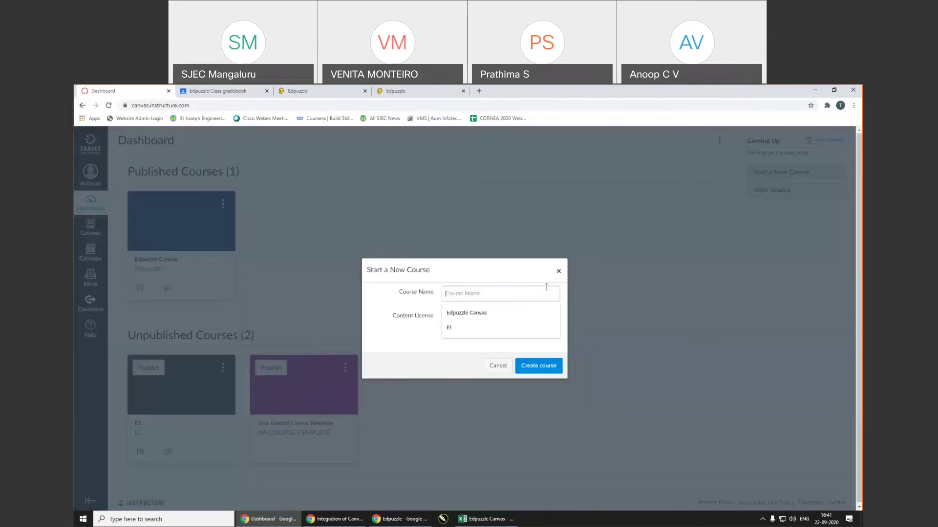
type("E2")
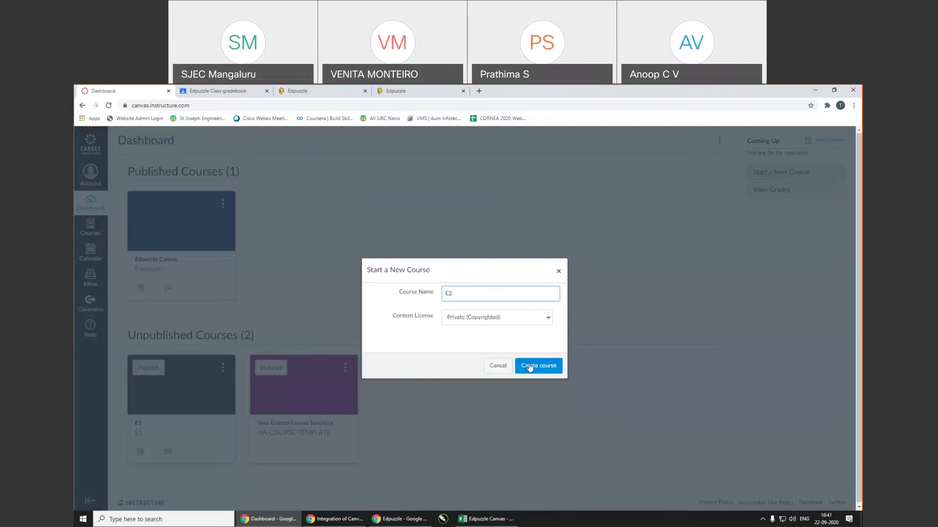
left_click(530, 366)
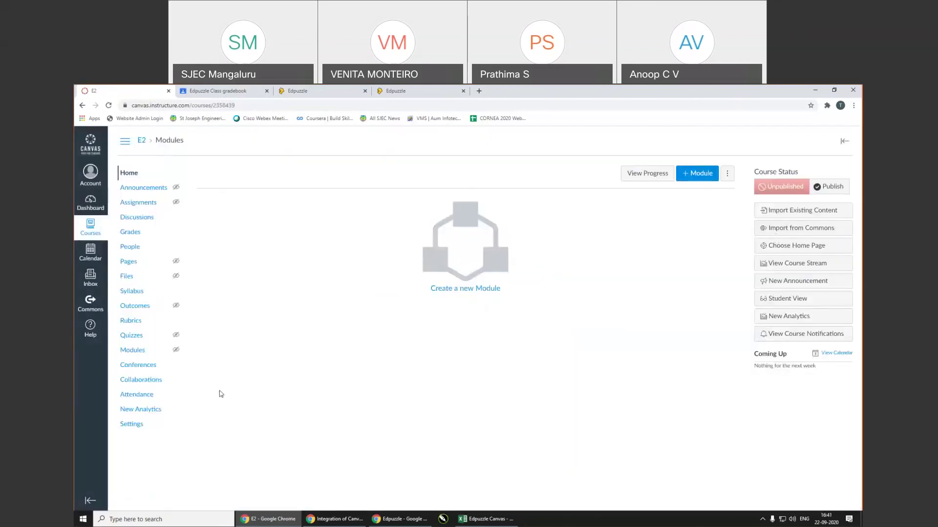
- Add a module named m3 to course E2, then go to the course Settings
left_click(703, 175)
left_click(427, 281)
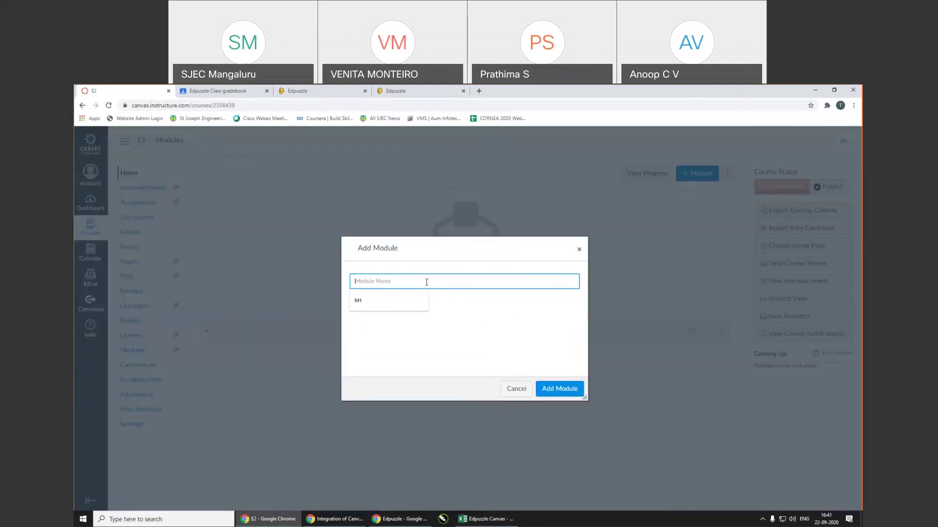
type("m3")
left_click(551, 388)
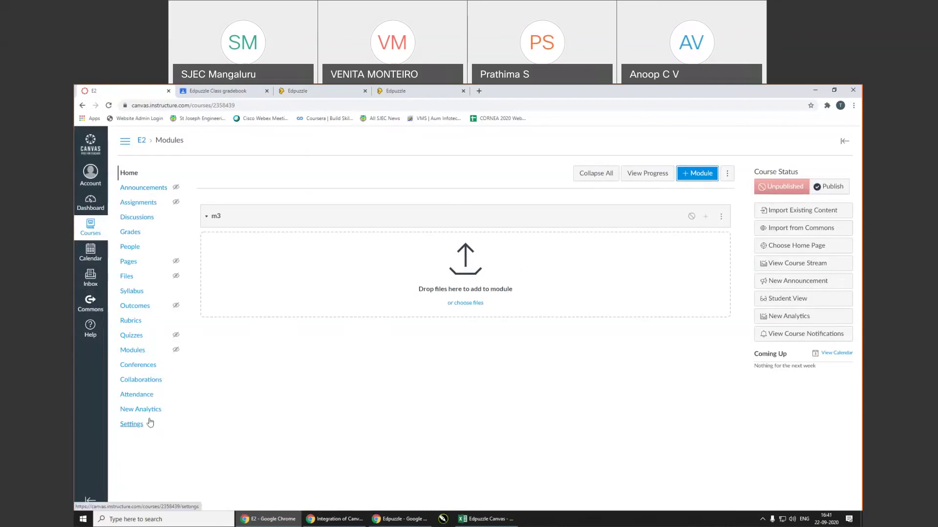
left_click(132, 426)
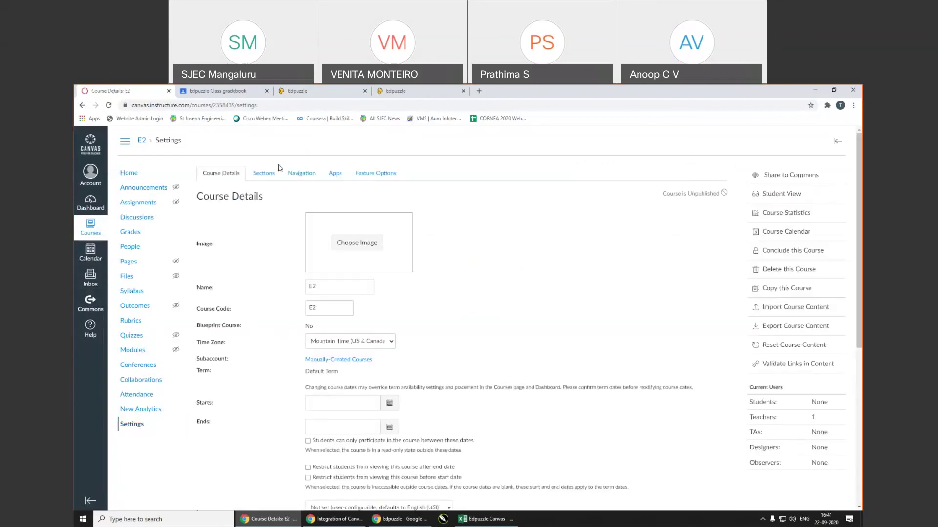
- Filter the course's external apps by 'edpu' and start adding the Edpuzzle app
left_click(335, 175)
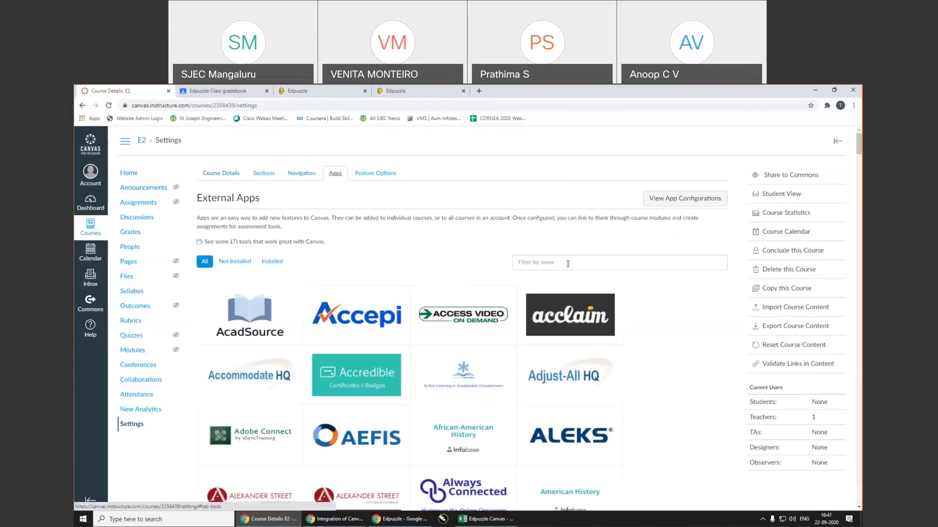
left_click(565, 262)
type("3ed")
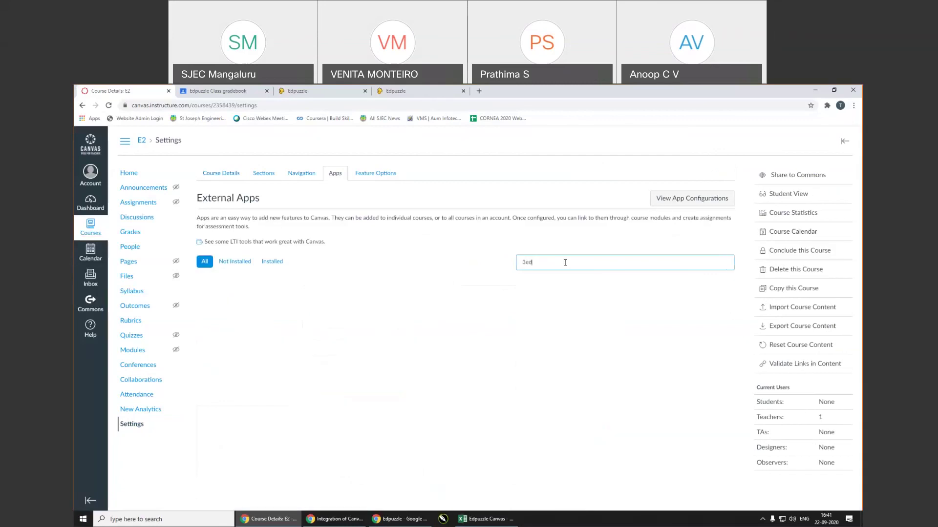
key("BackSpace")
key("BackSpace")
type("edpu")
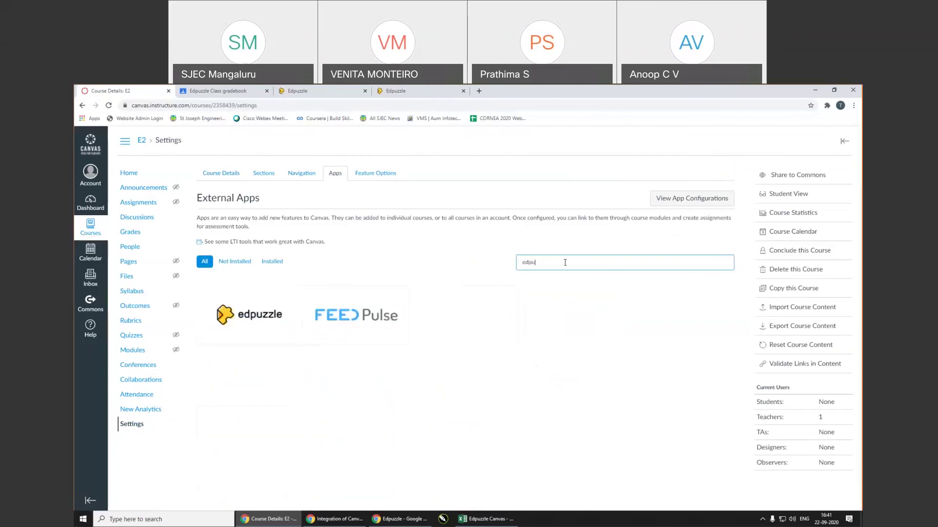
left_click(248, 316)
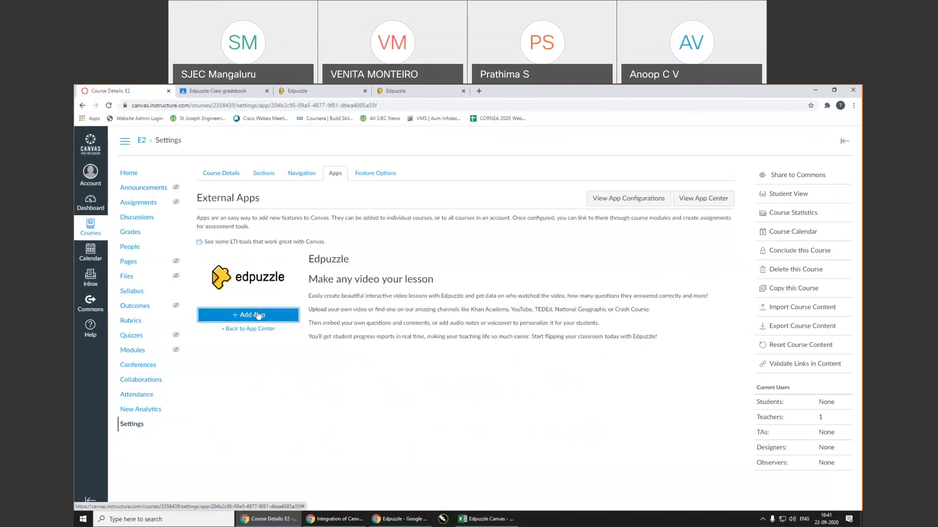
left_click(258, 315)
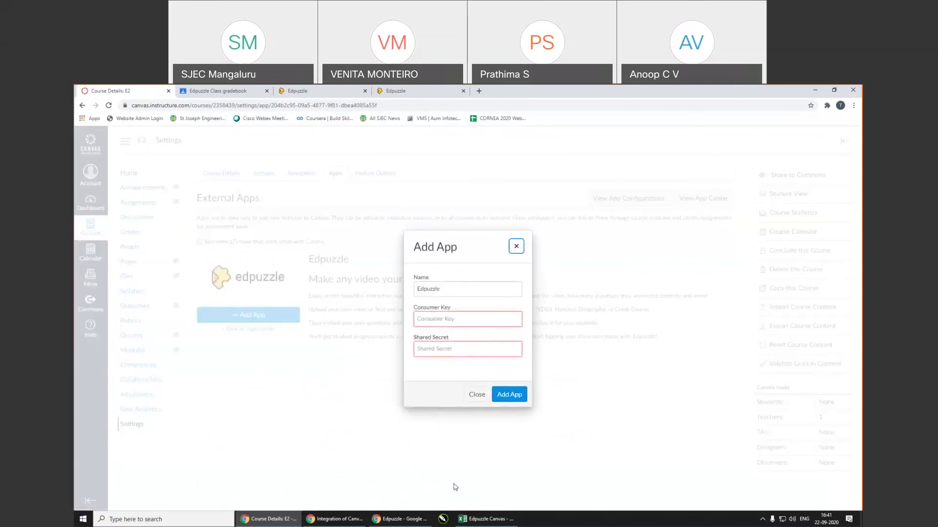
- Paste the consumer key and shared secret copied from Edpuzzle and install the app
left_click(319, 95)
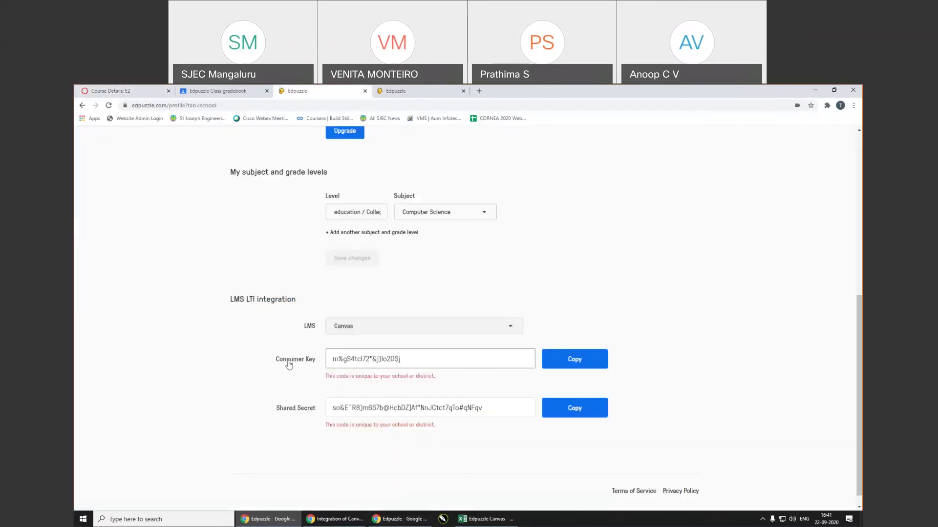
left_click(582, 367)
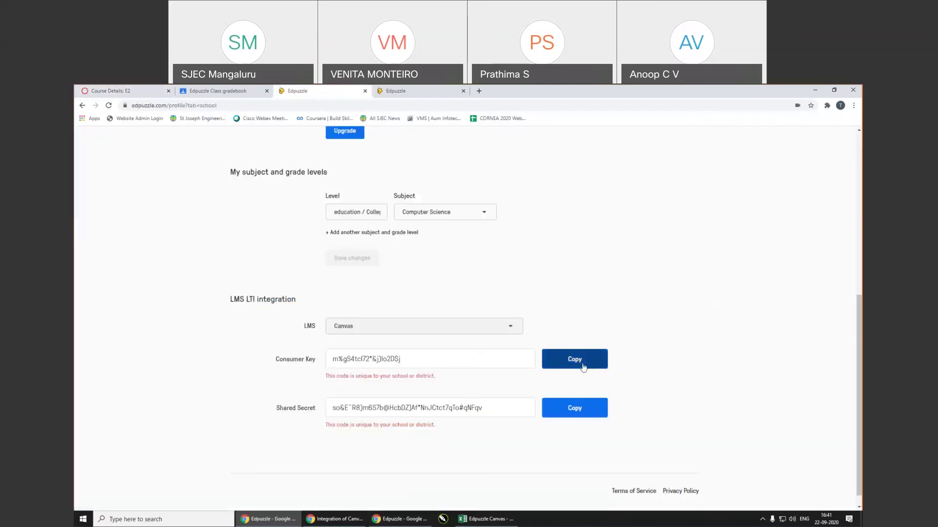
left_click(110, 91)
left_click(436, 324)
key("ctrl+v")
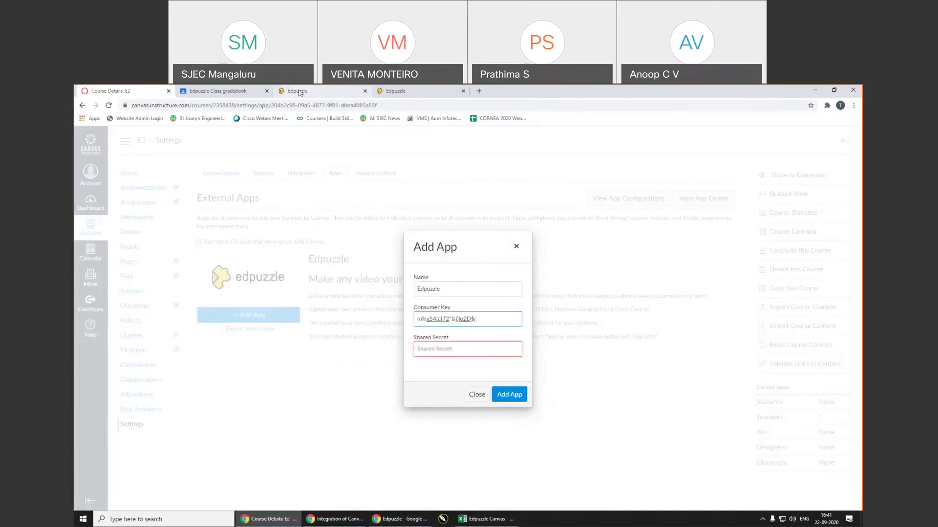
left_click(299, 92)
left_click(589, 413)
key("ctrl+1")
left_click(438, 350)
left_click(468, 369)
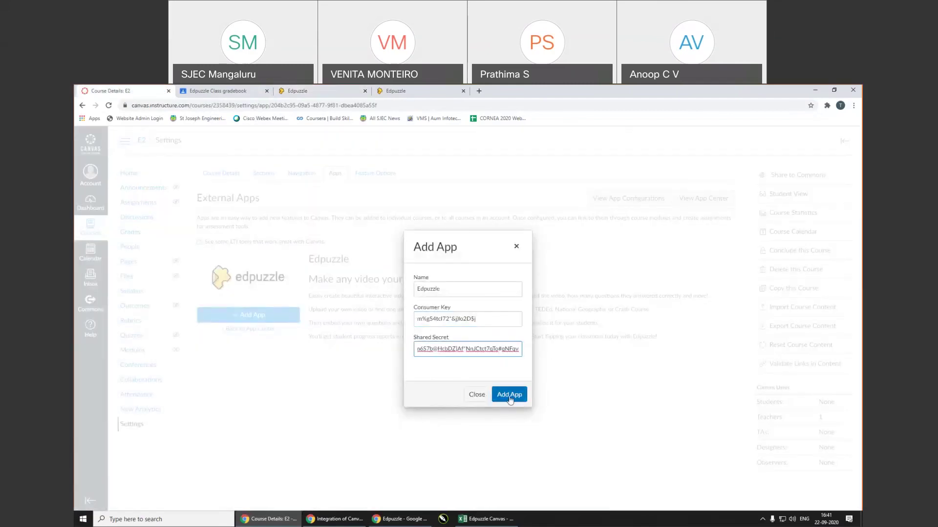
left_click(509, 395)
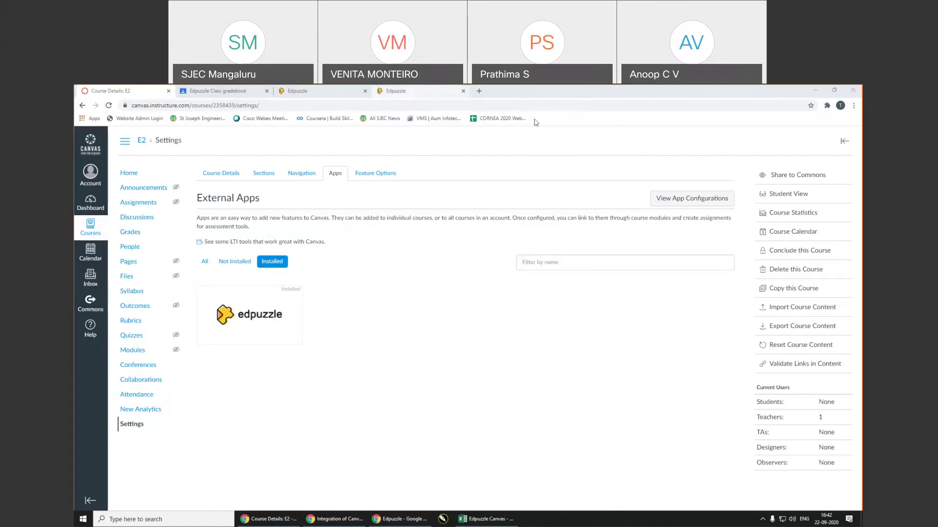
- Switch to the incognito window showing the Edpuzzle home page
left_click(400, 519)
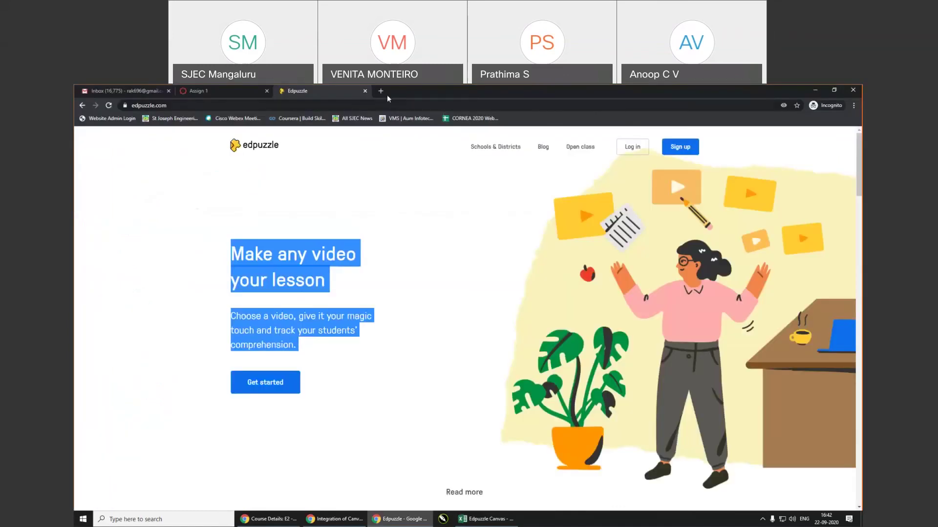